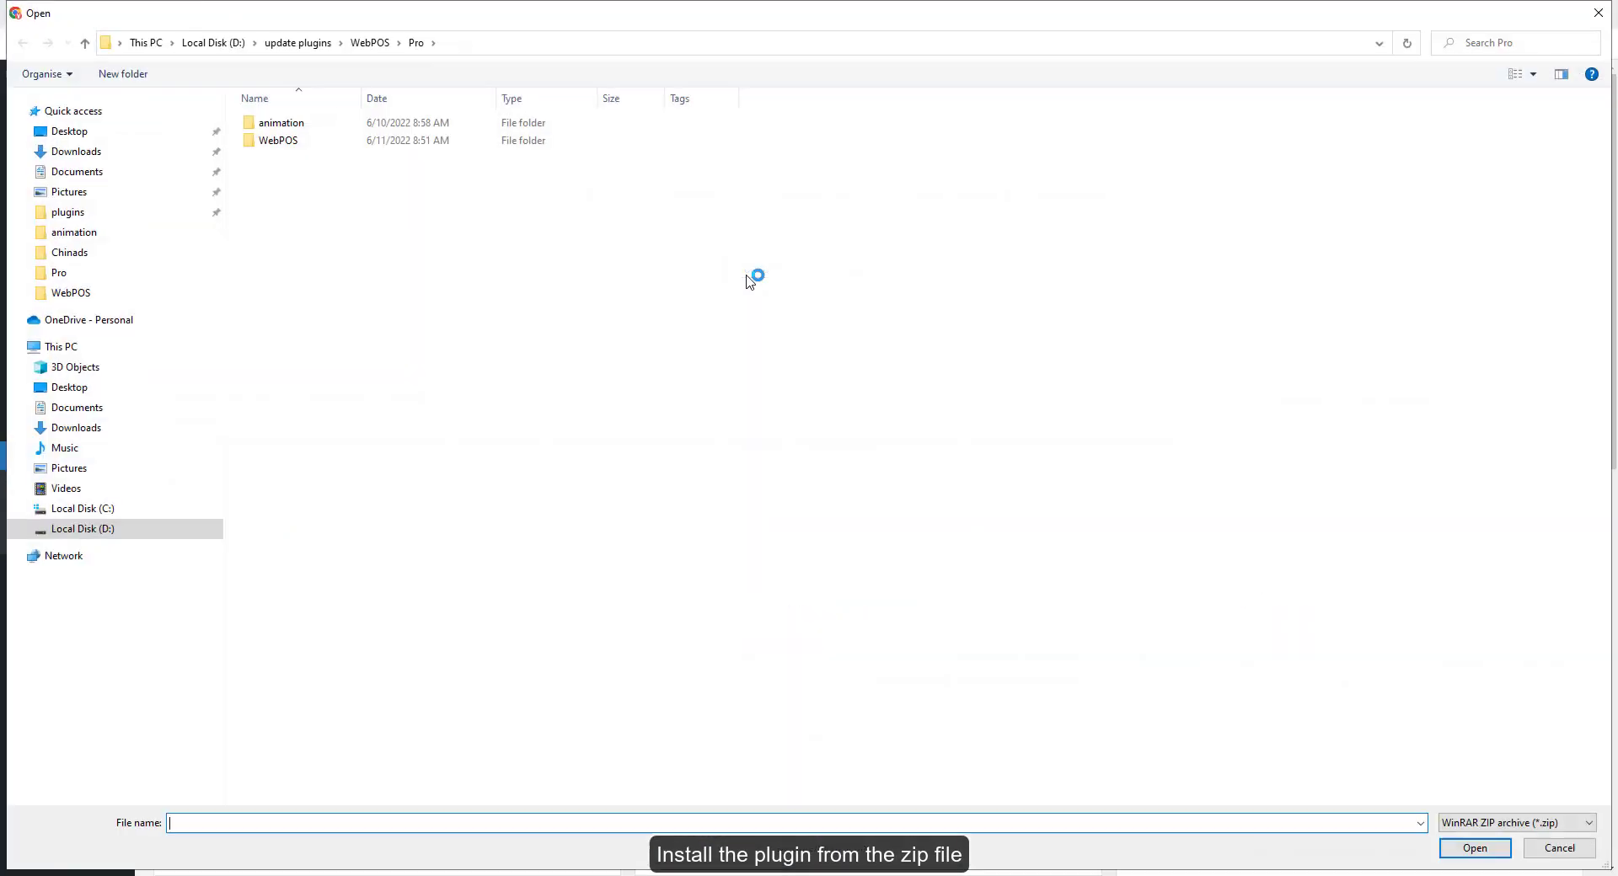
Upload the WebPOS plugin zip from the WebPOS folder, install it and activate it
double_click(278, 141)
click(336, 123)
double_click(336, 123)
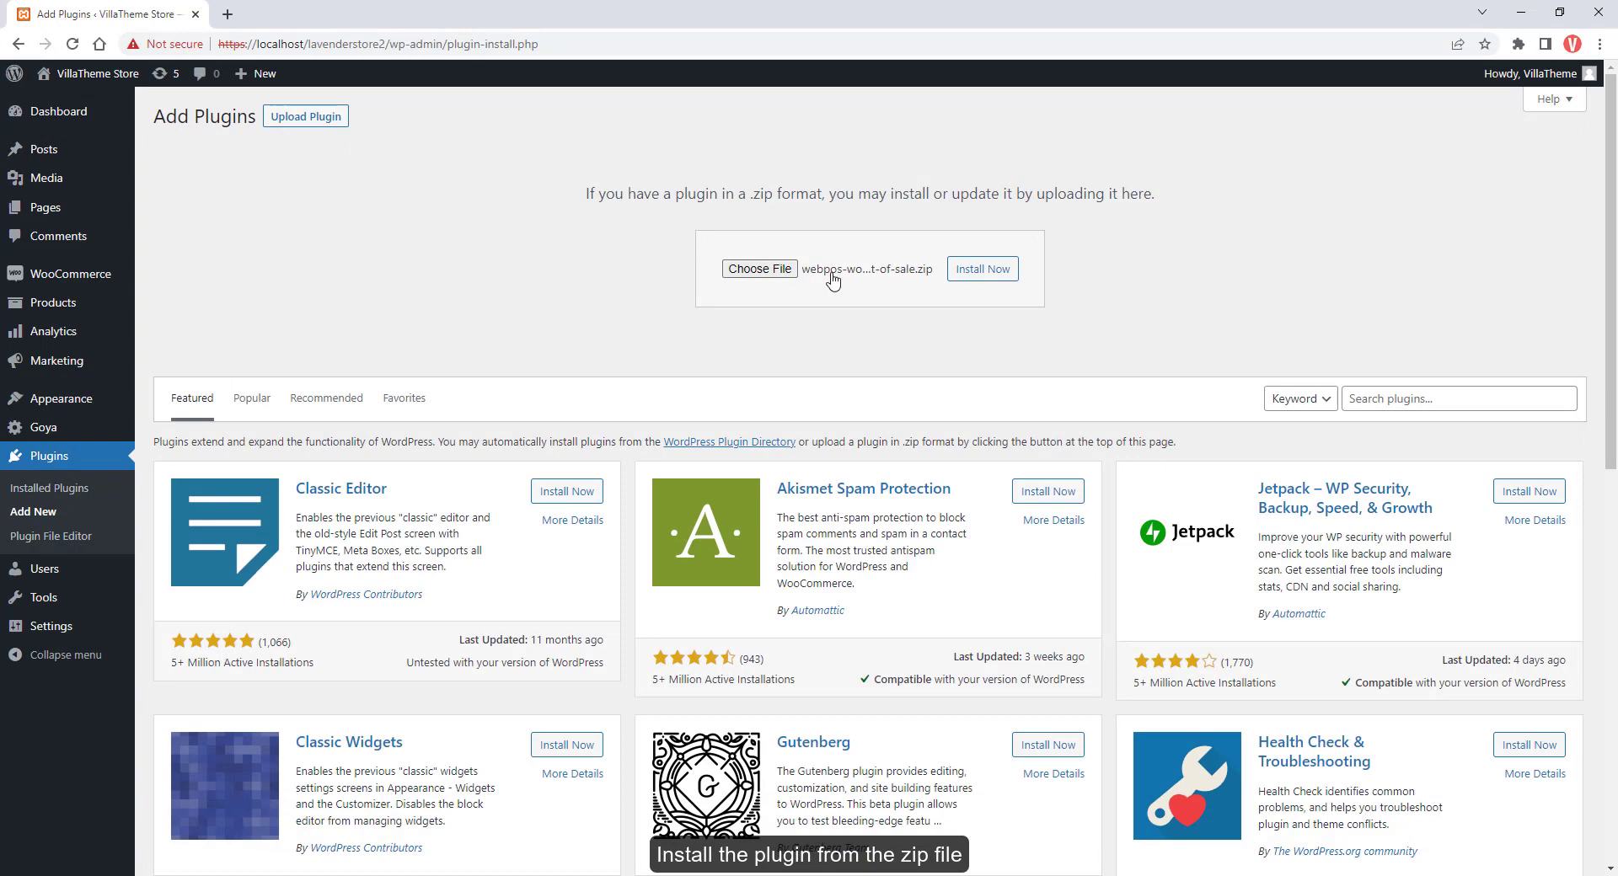
click(983, 271)
click(215, 268)
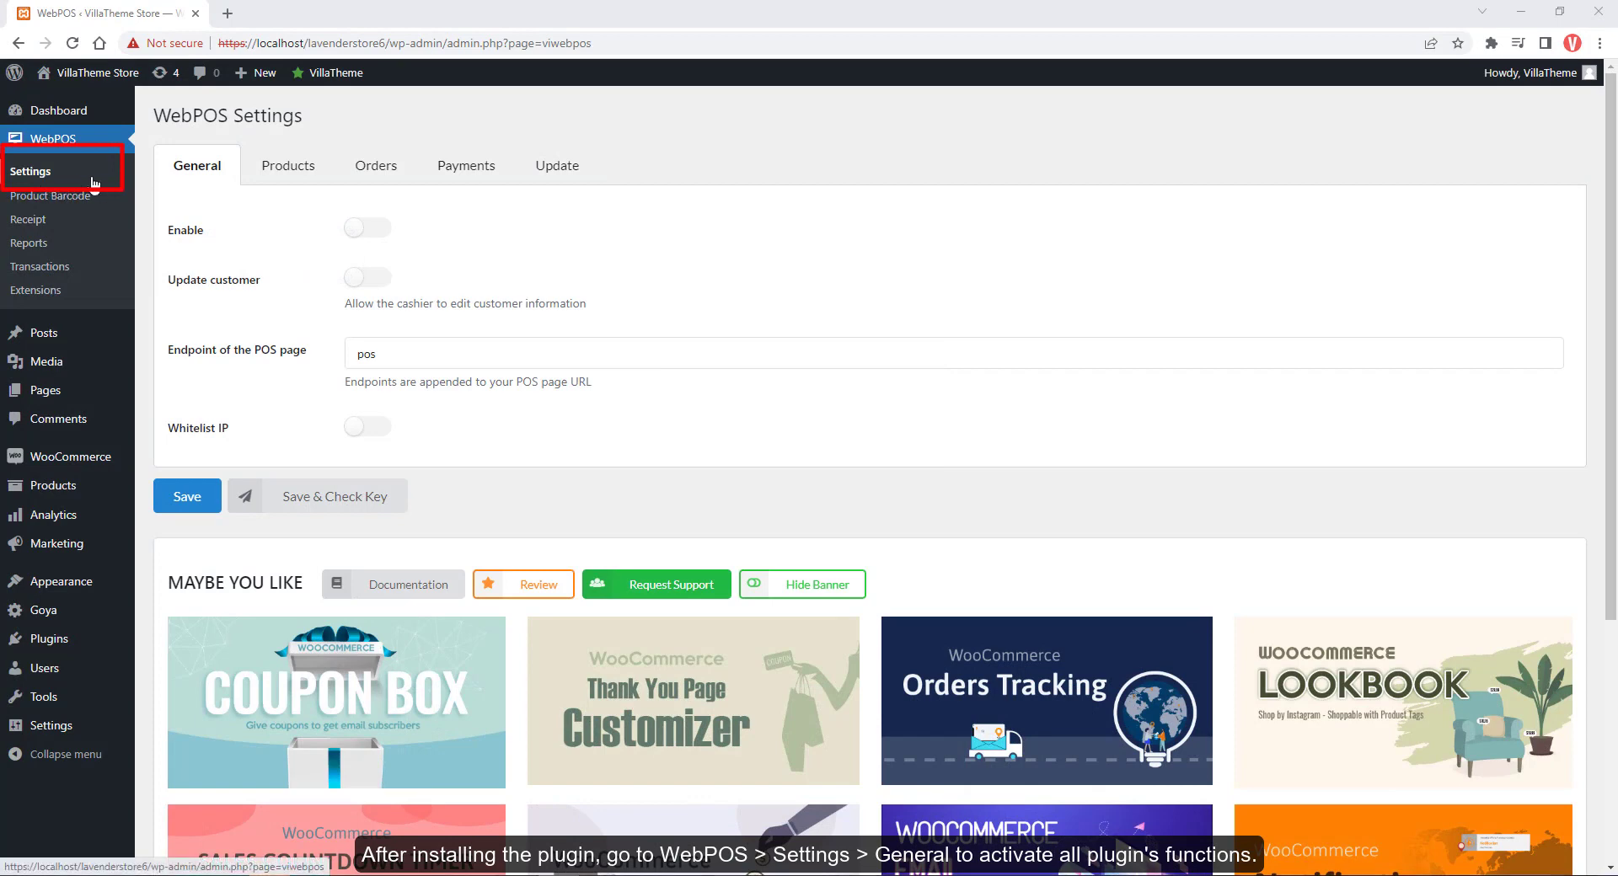
Enable WebPOS and save, then open the POS page in a second browser tab
click(371, 229)
click(205, 494)
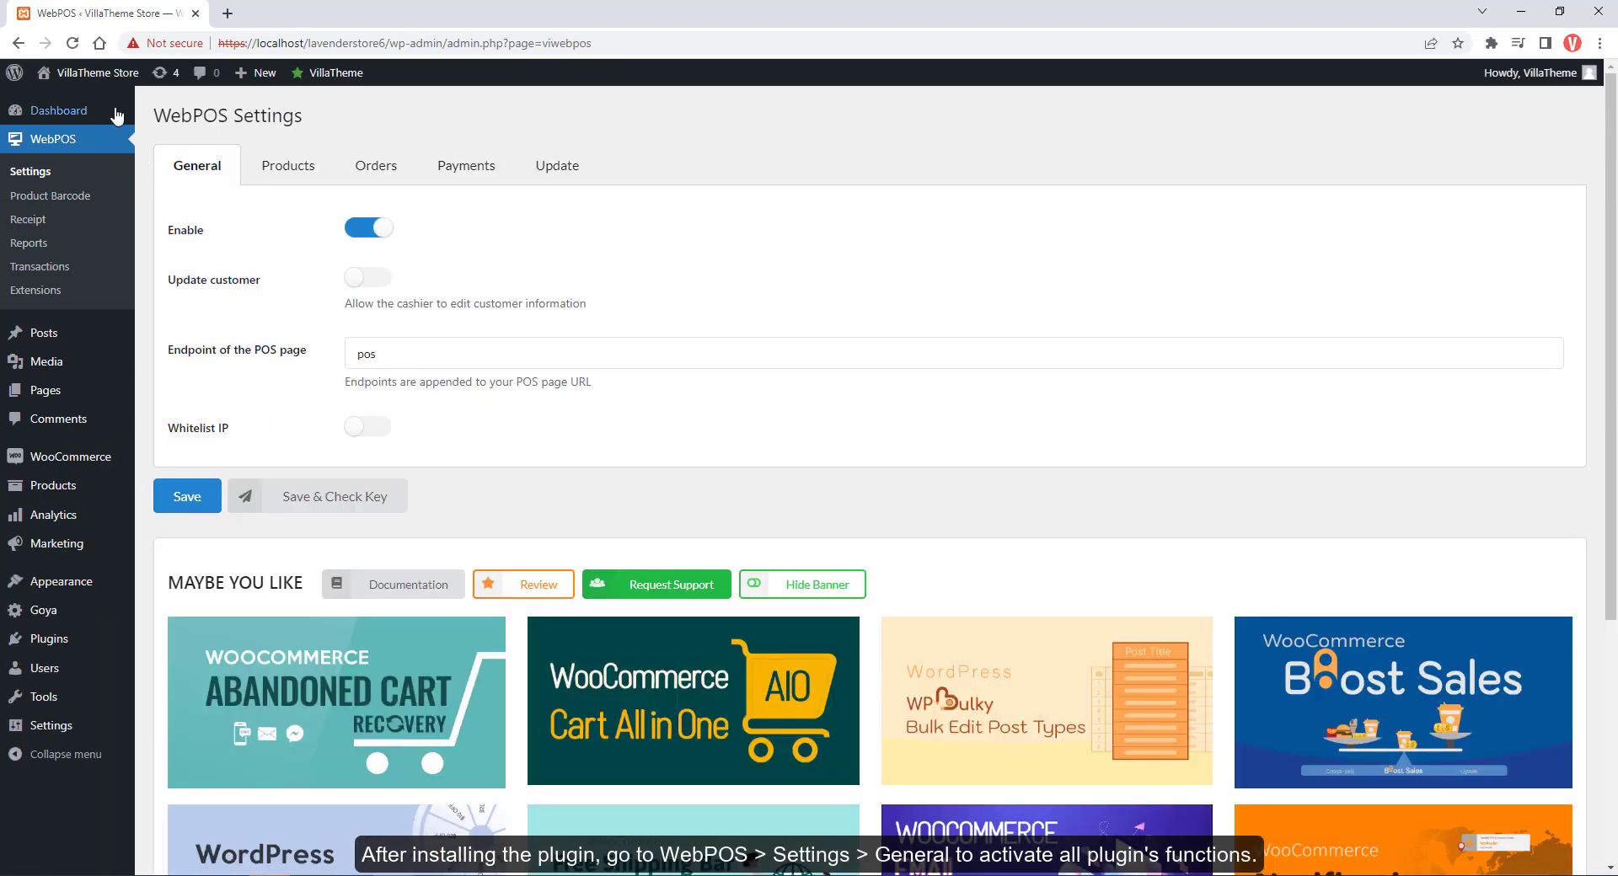
mouse_move(97, 73)
right_click(77, 101)
click(123, 109)
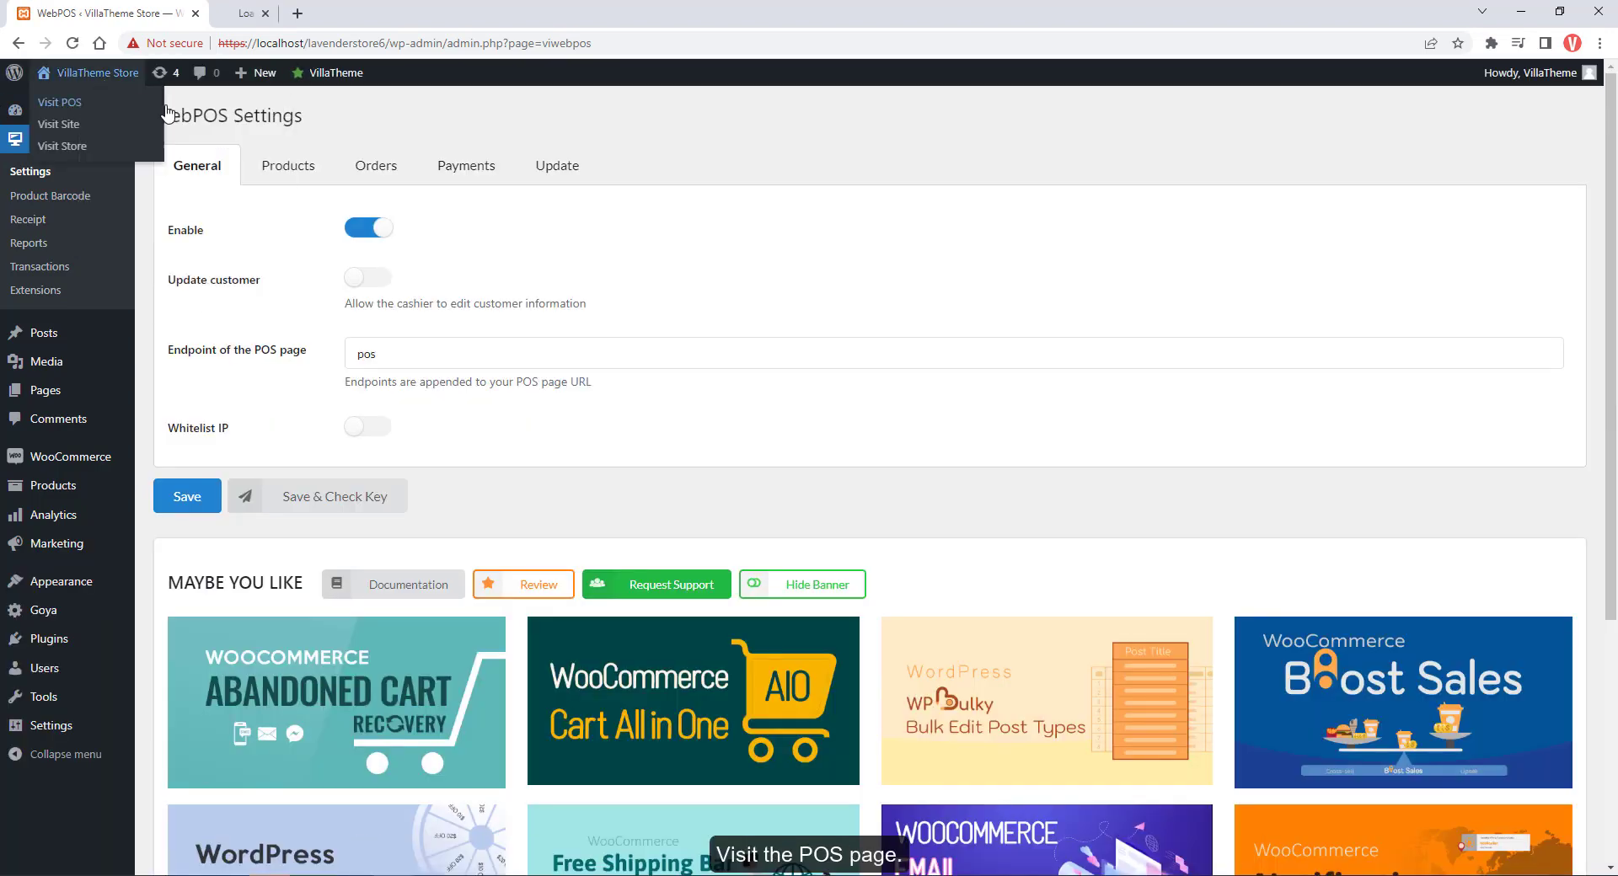
click(312, 13)
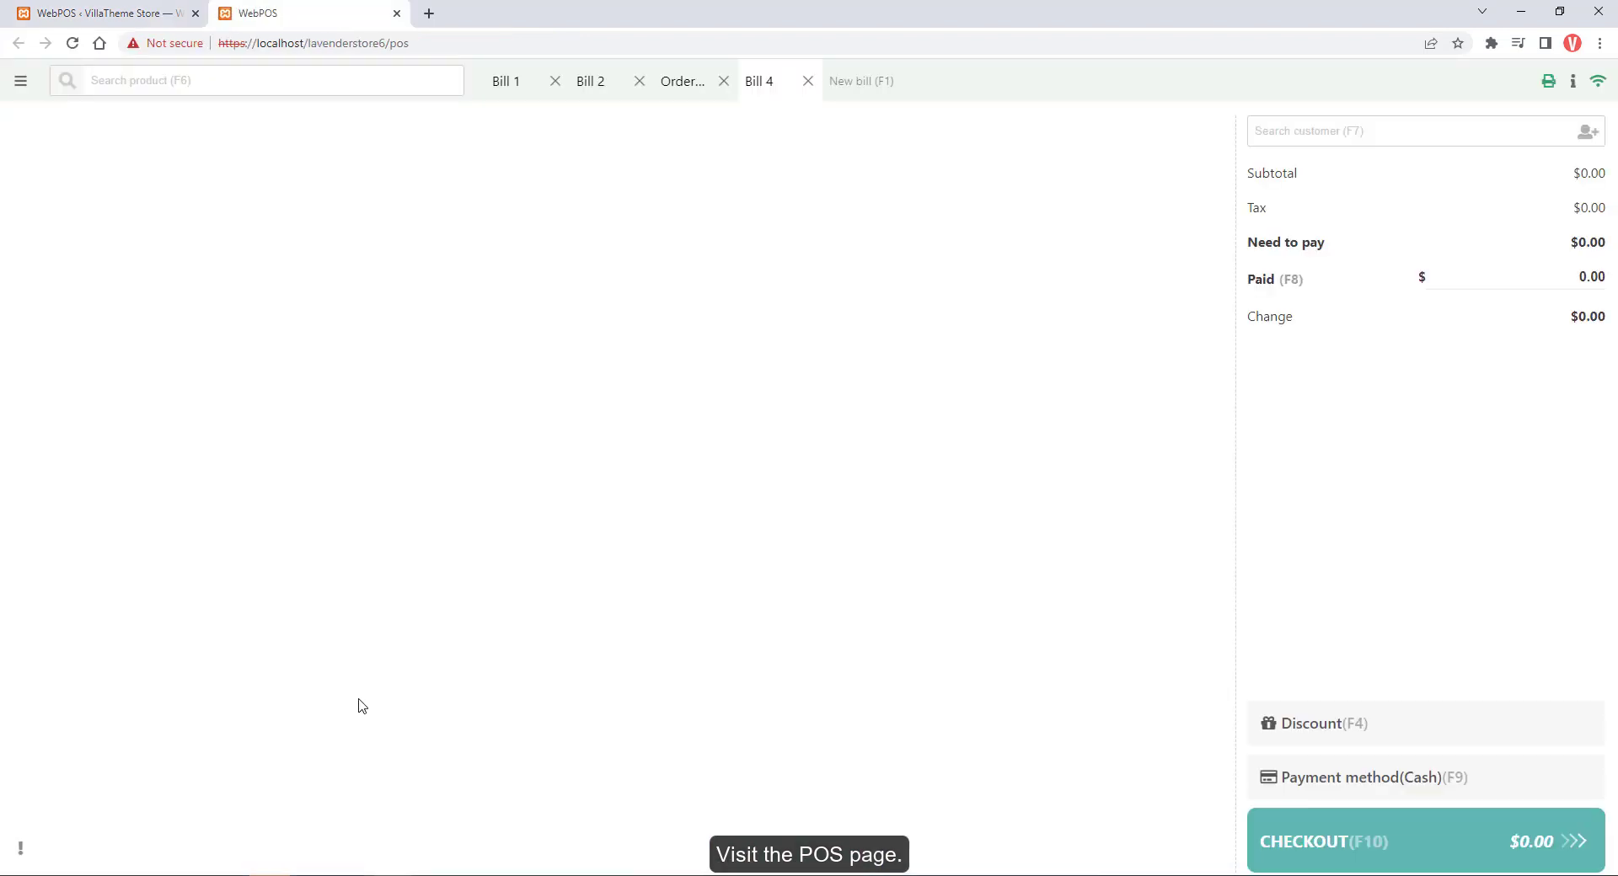
click(117, 24)
Open the Add New User page in a new browser tab
mouse_move(127, 672)
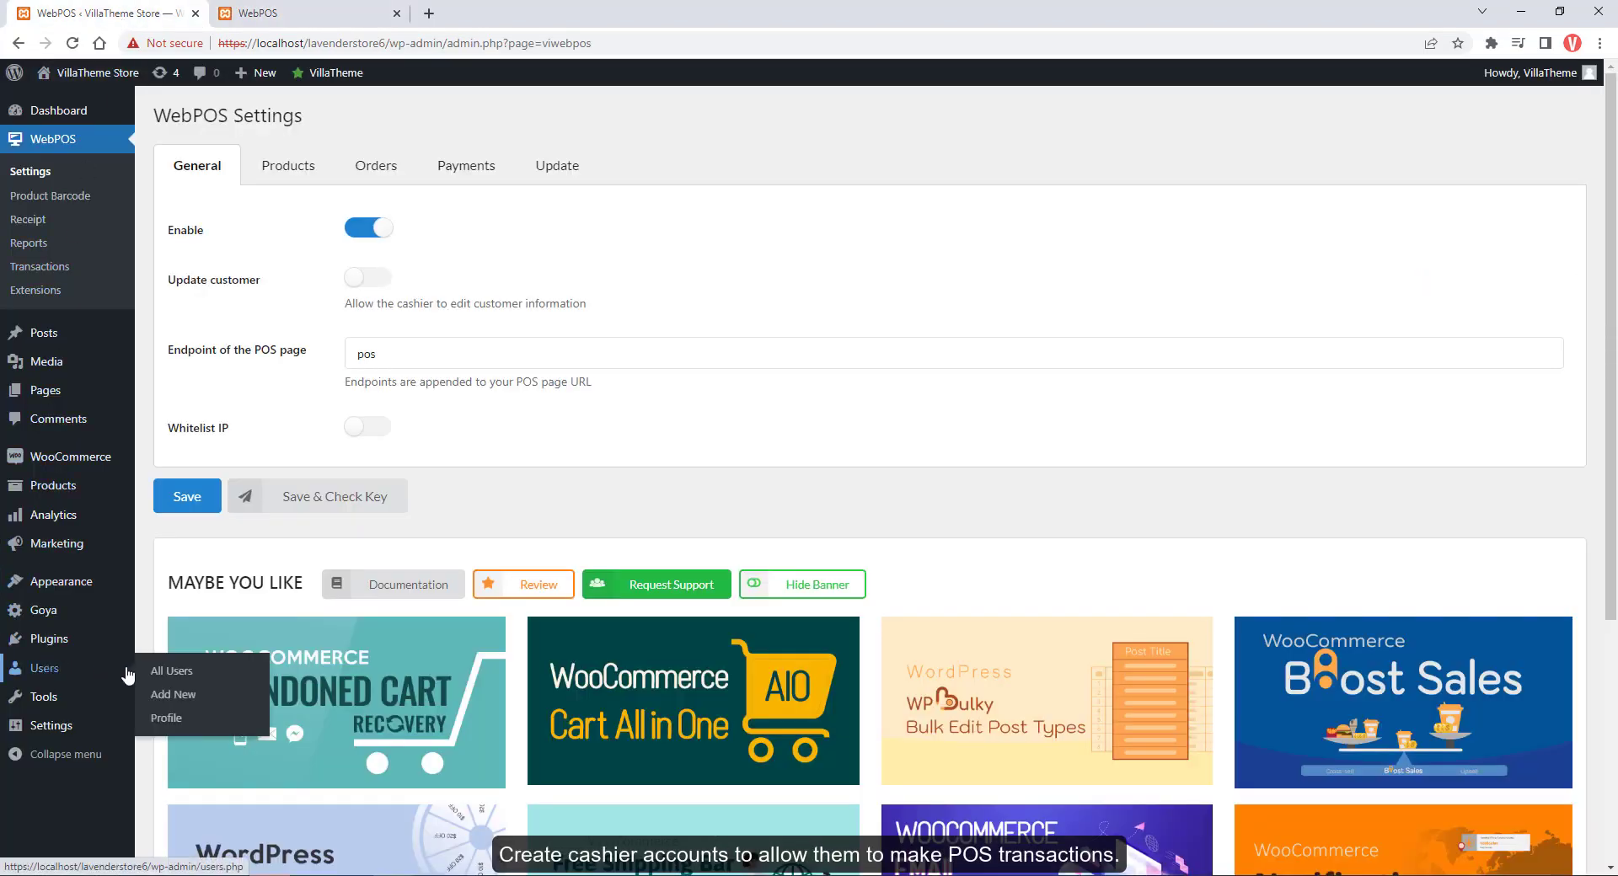
middle_click(178, 695)
click(455, 13)
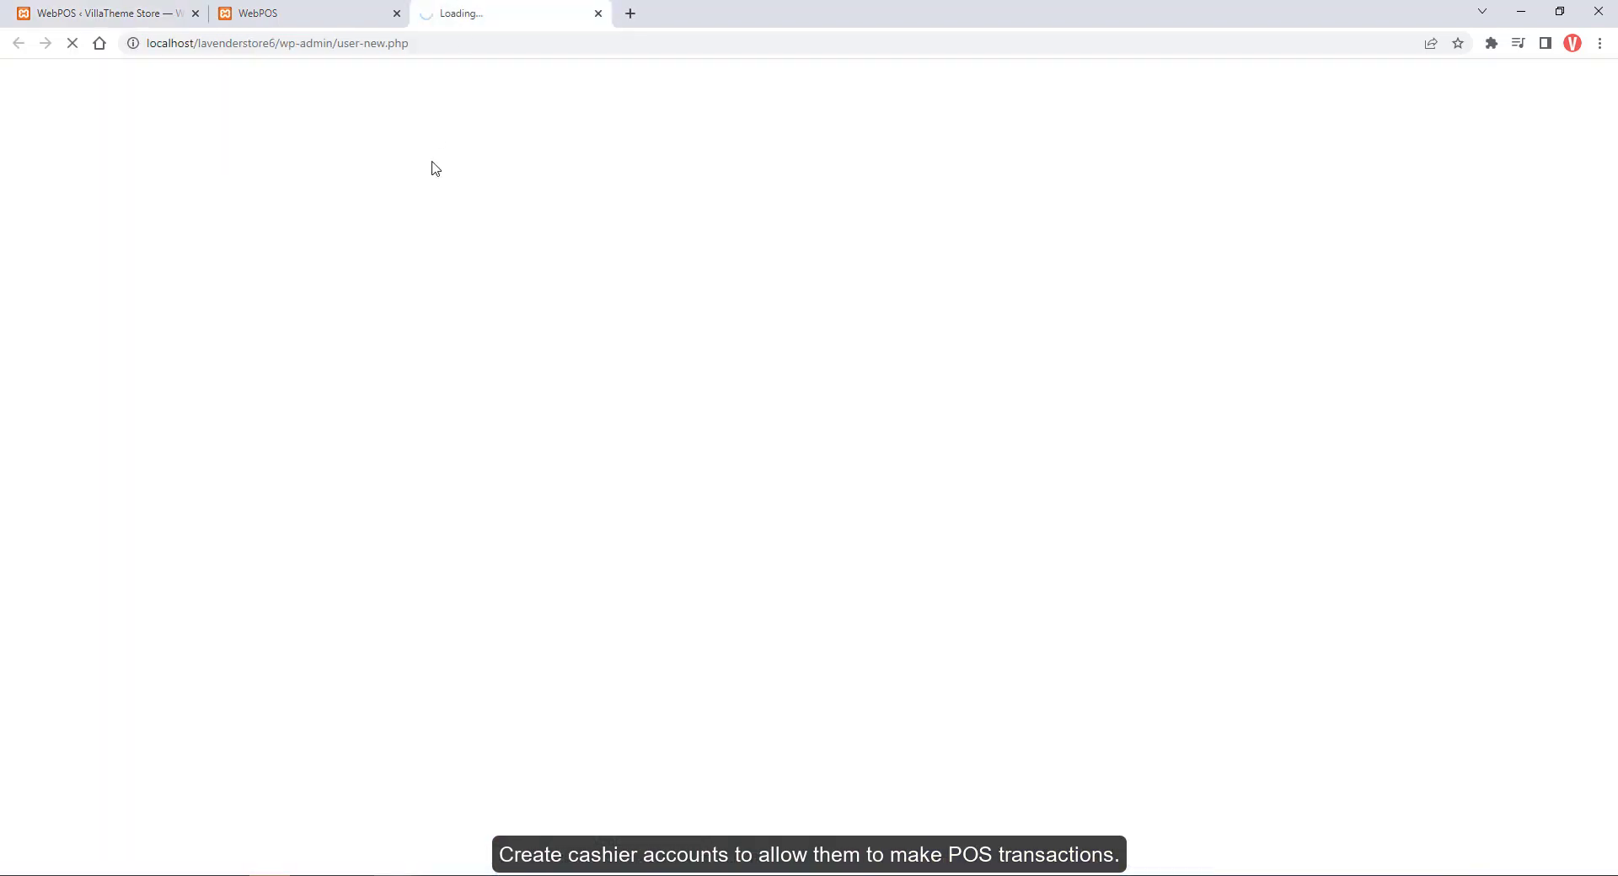
Create the user with a username, e-mail and Cashier role, copying the generated password
click(410, 190)
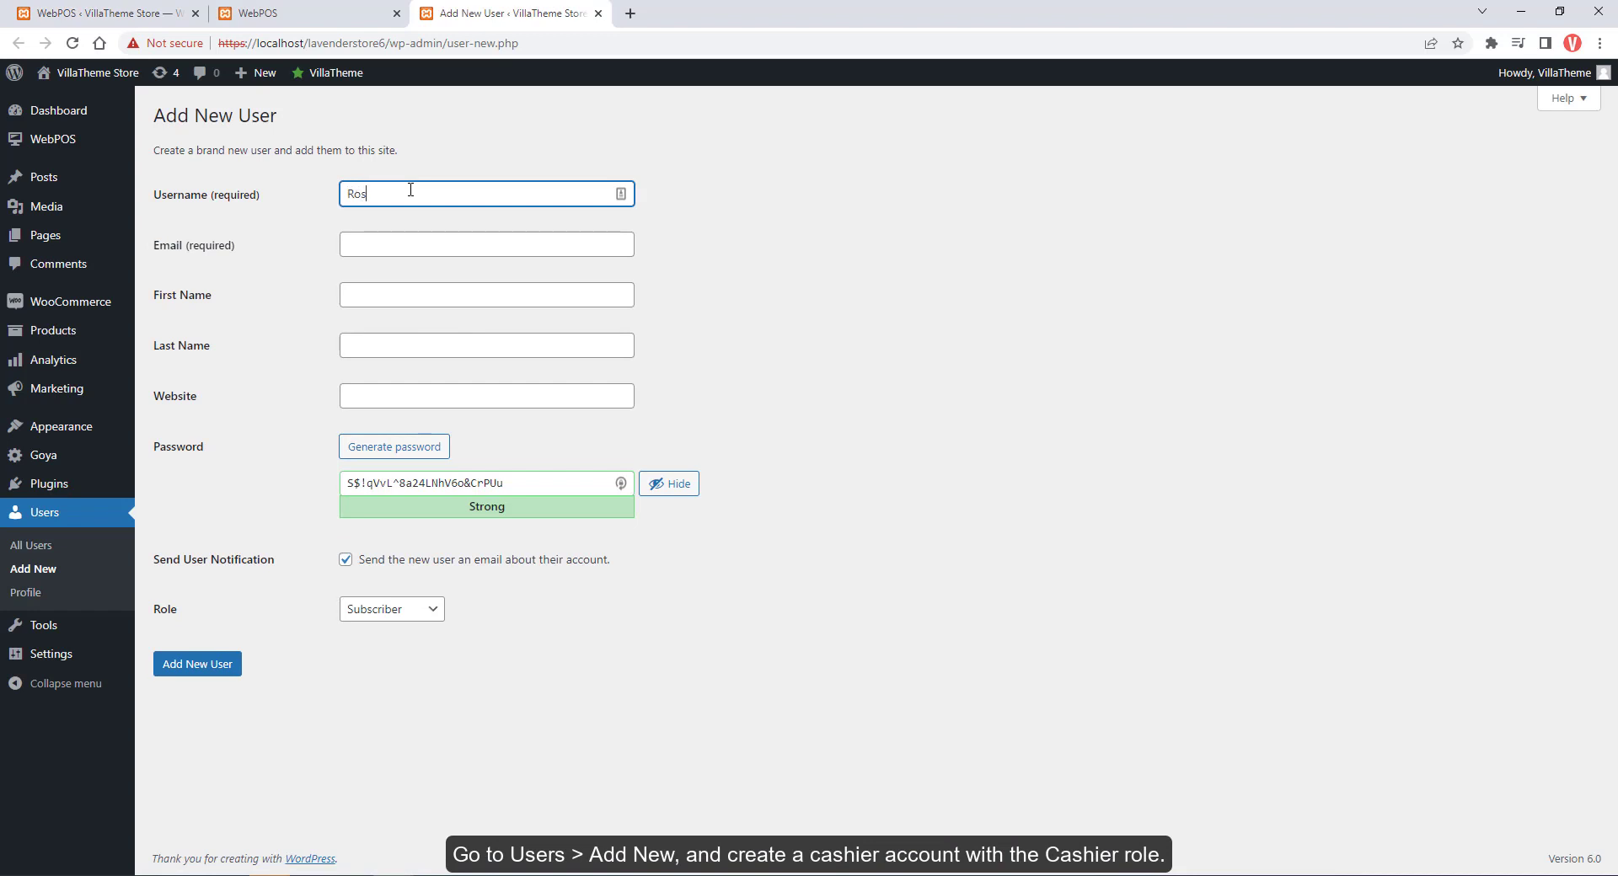
text(Rosy)
key(Tab)
click(394, 482)
click(375, 609)
click(380, 633)
triple_click(421, 484)
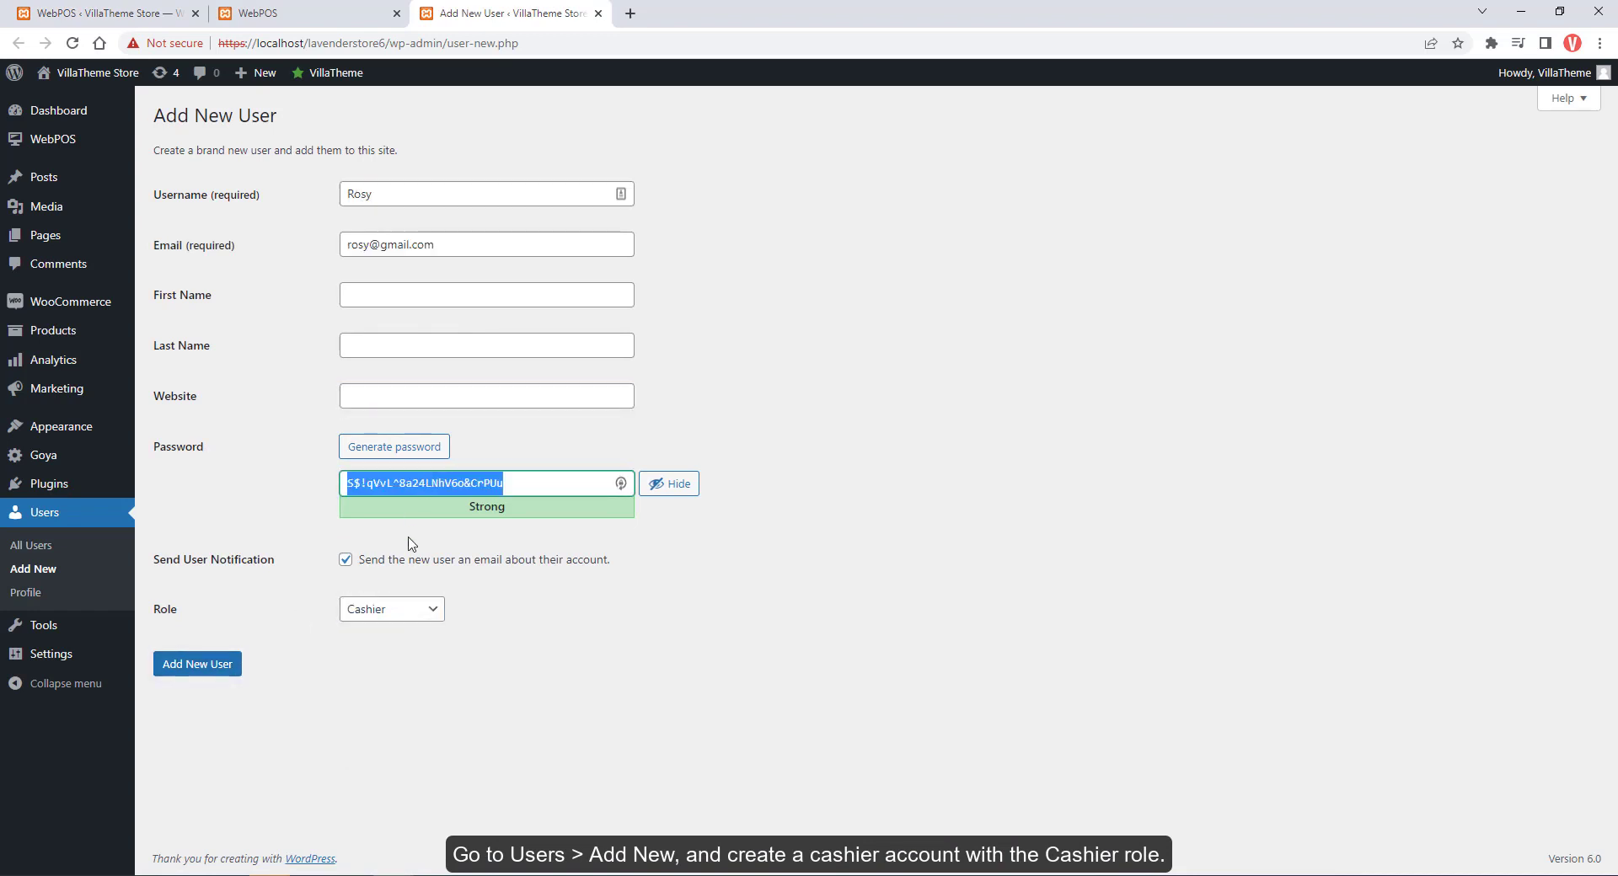
click(216, 670)
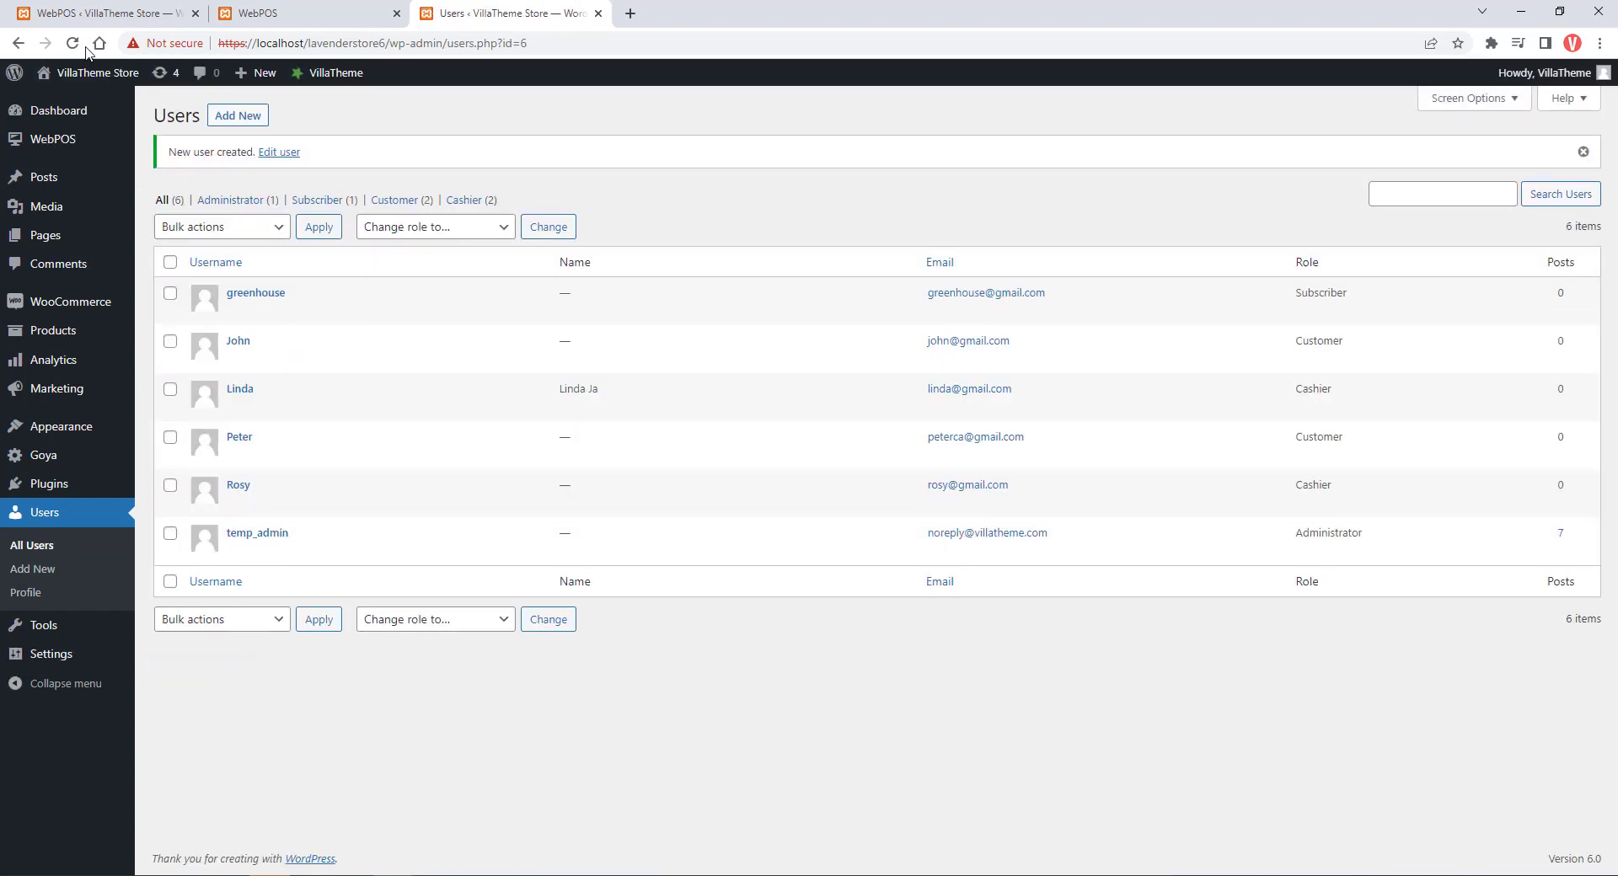
Open the Visit POS link in a private (incognito) window
mouse_move(93, 72)
right_click(74, 103)
click(180, 156)
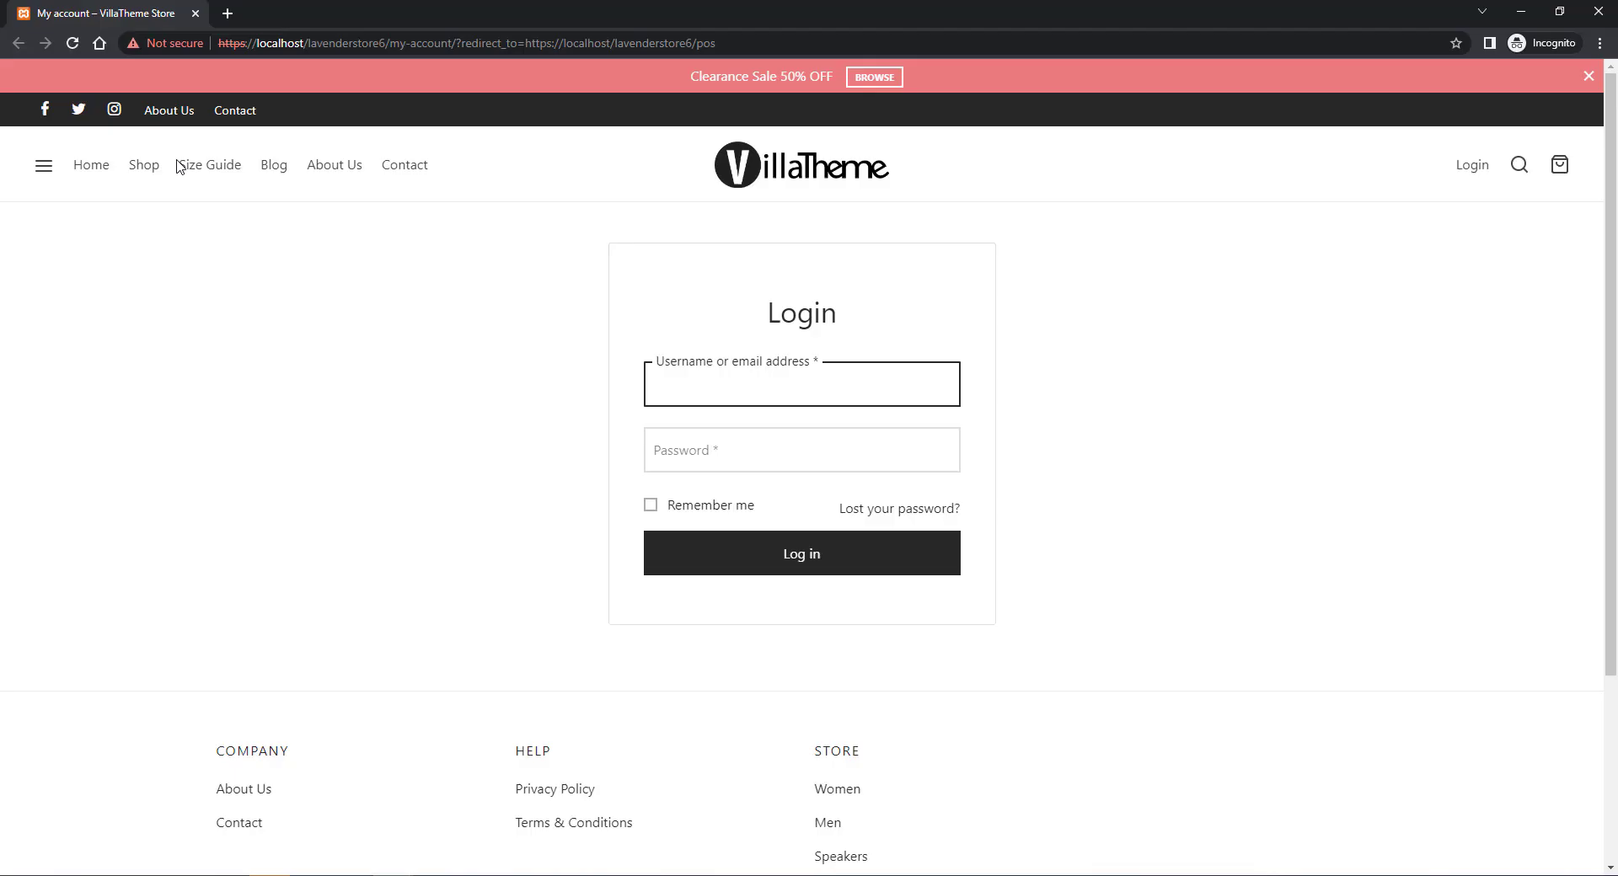
Log in as the cashier with the copied password and go to the POS page
text(Rosy)
key(Tab)
key(ctrl+v)
click(807, 552)
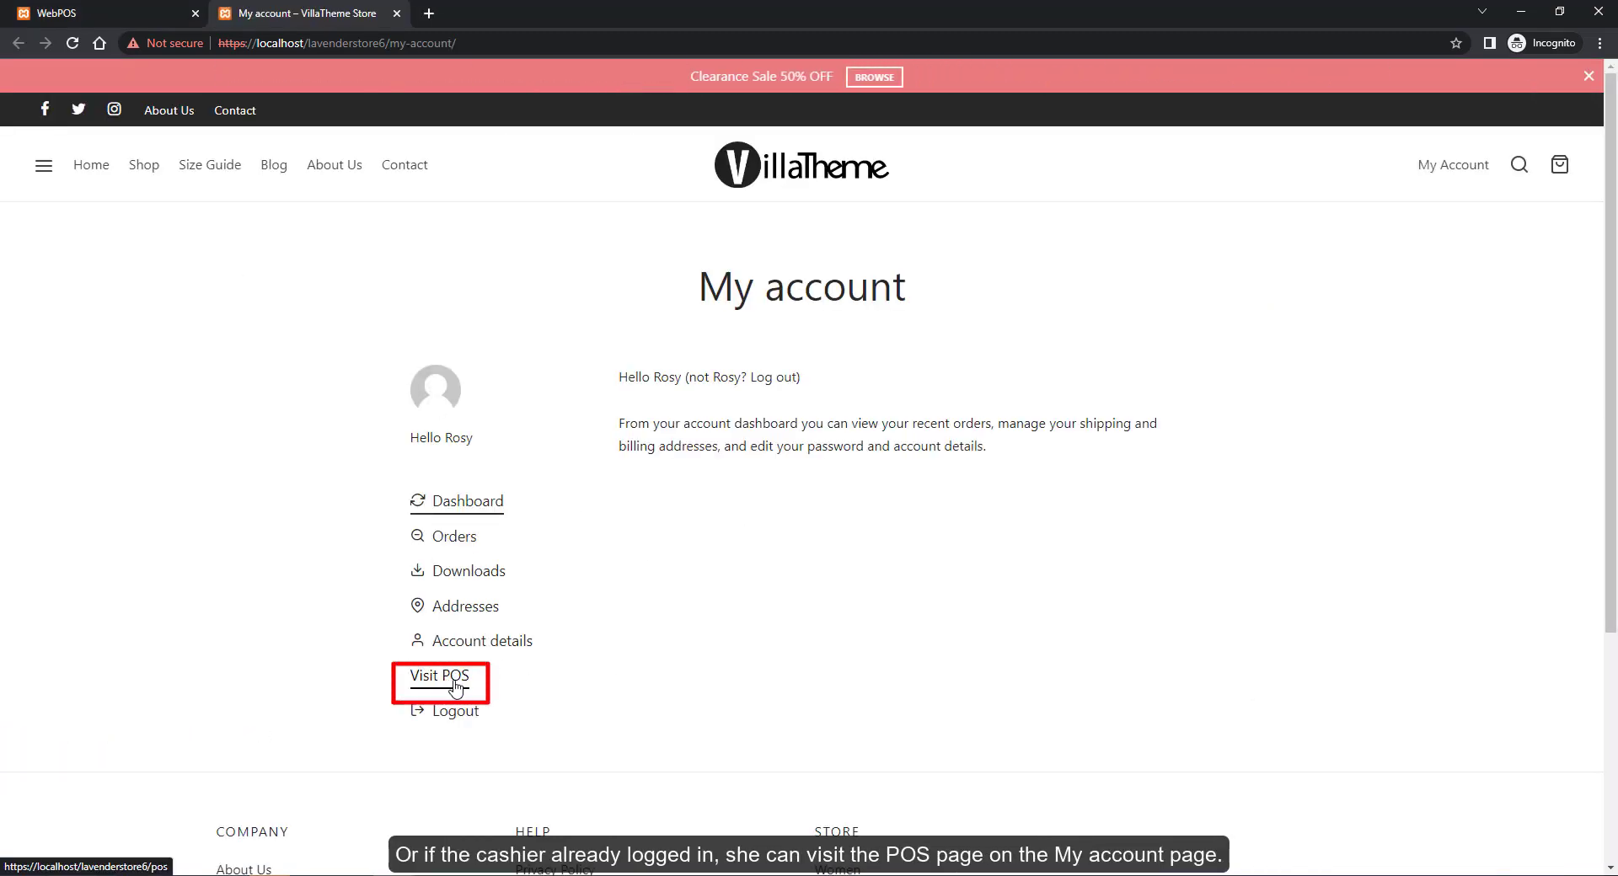
click(452, 684)
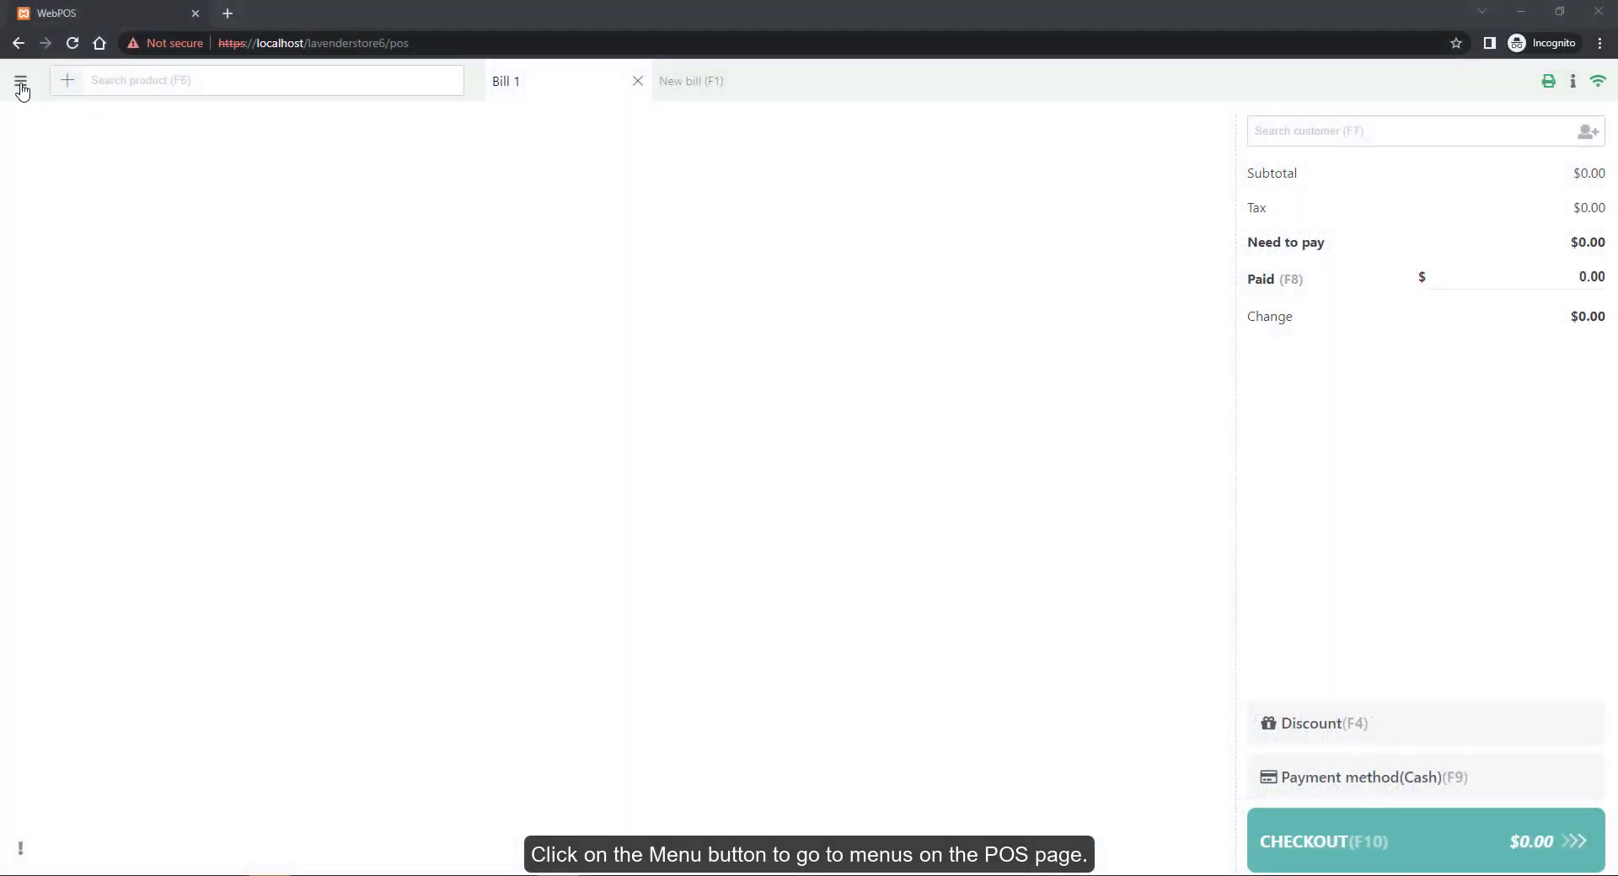
Check the POS menu and keyboard shortcuts, then start Bill 2 and Bill 3
click(20, 82)
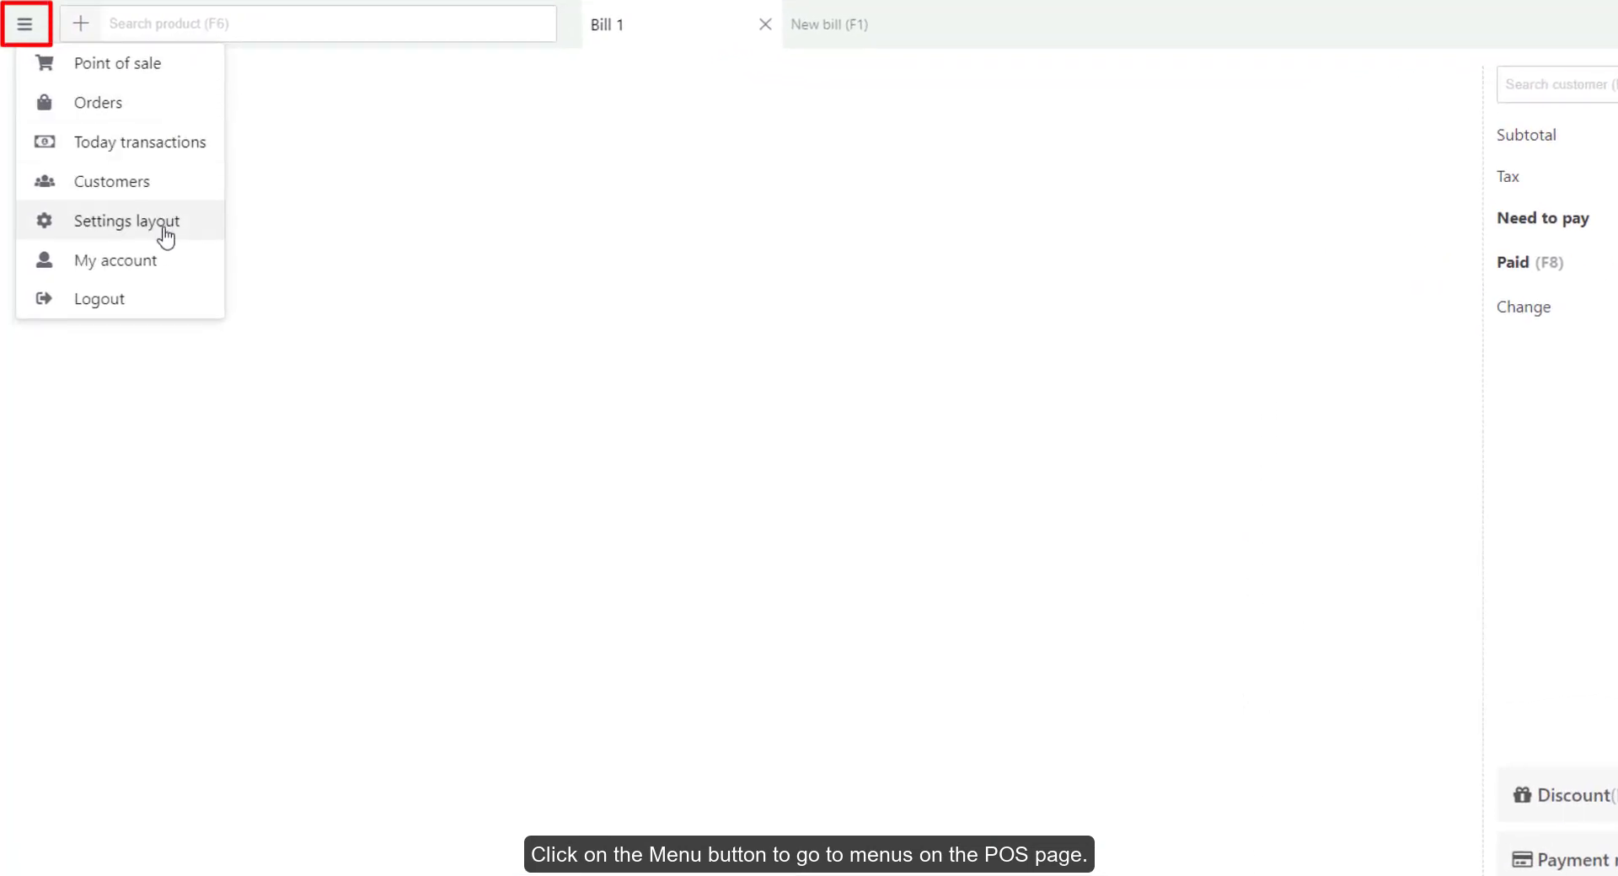
click(319, 300)
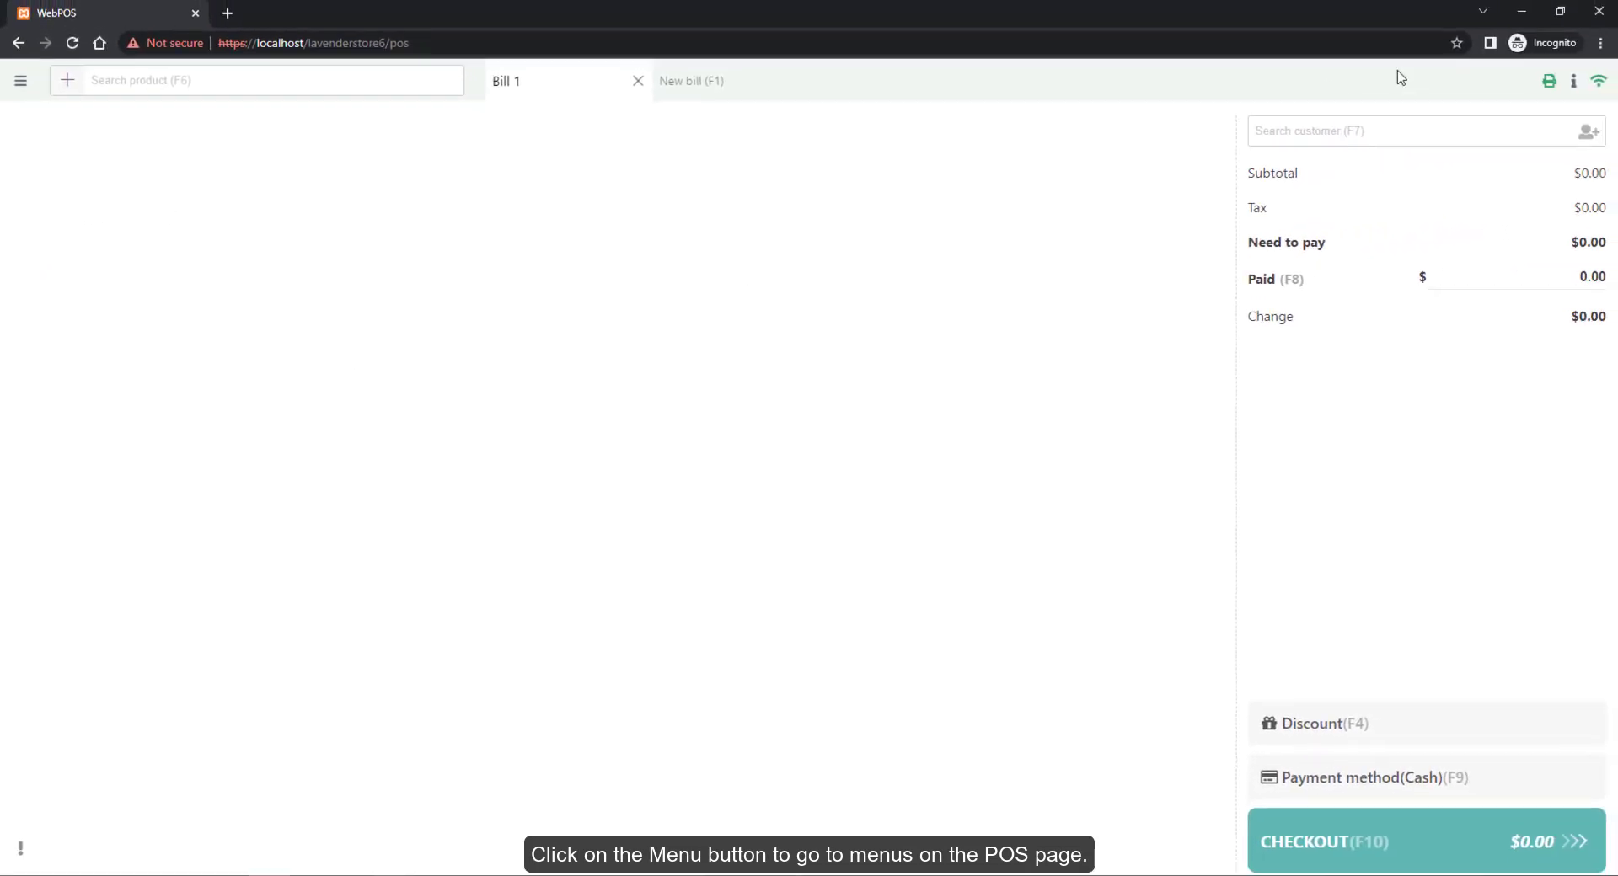
click(1564, 66)
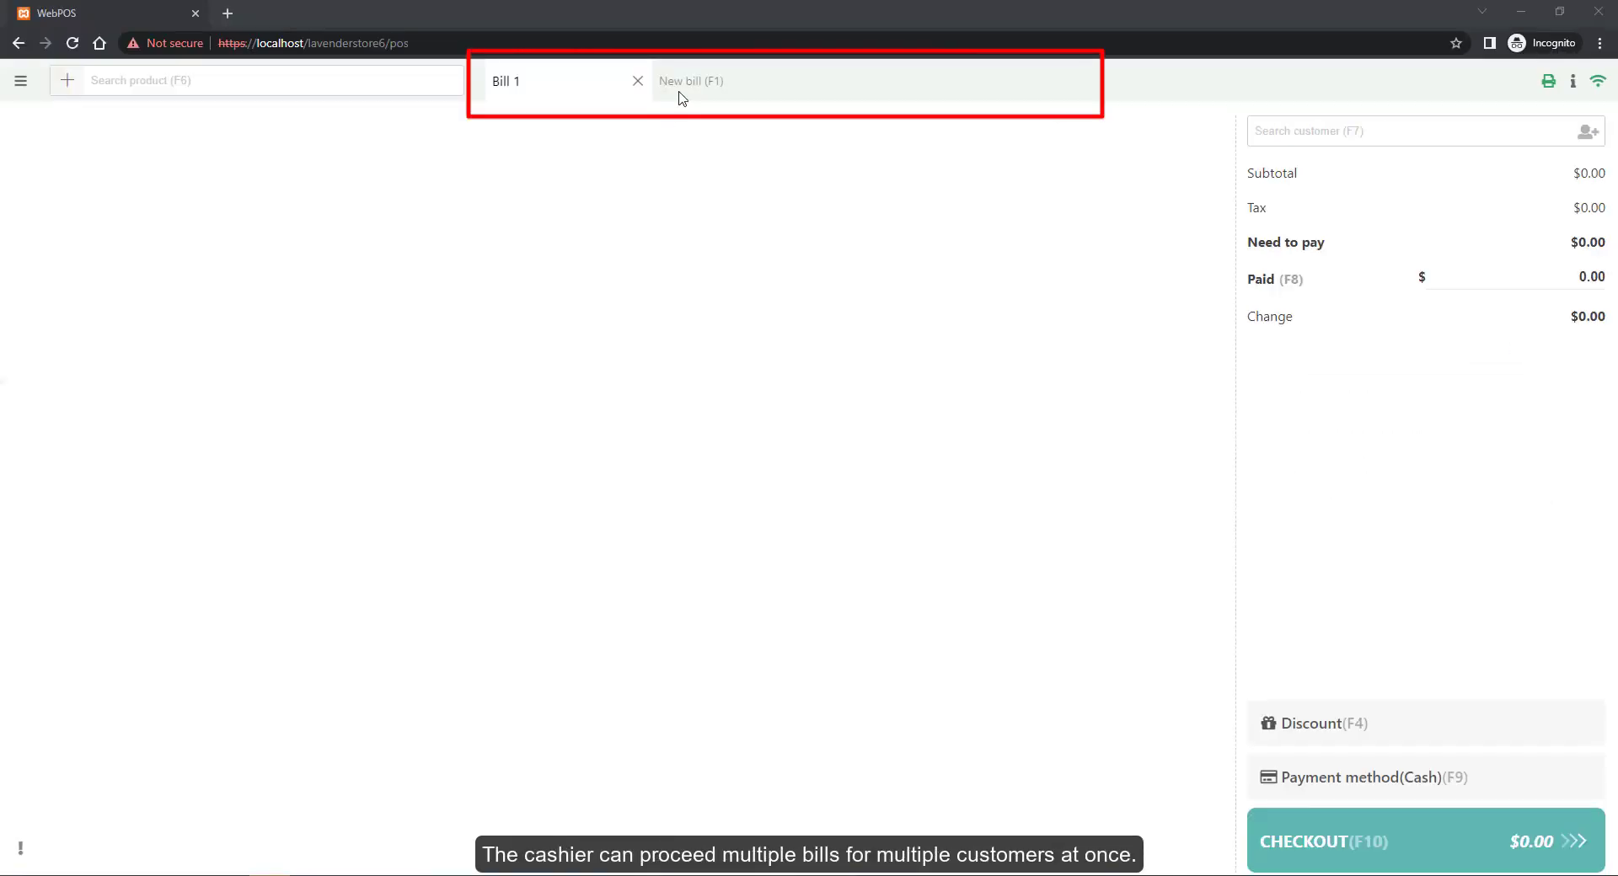
click(694, 91)
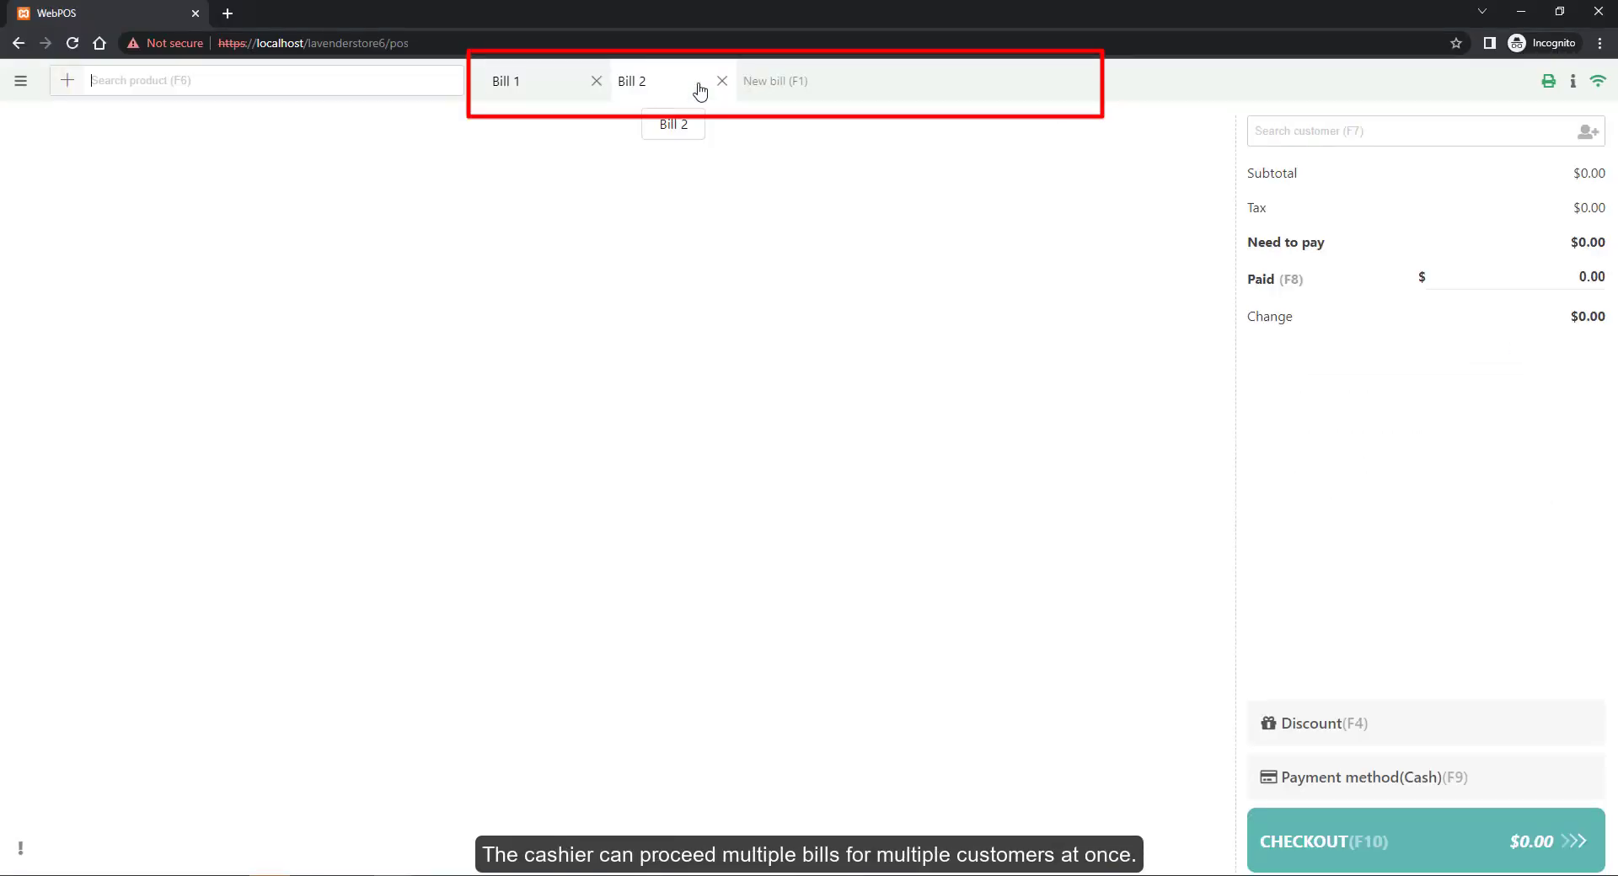
click(772, 80)
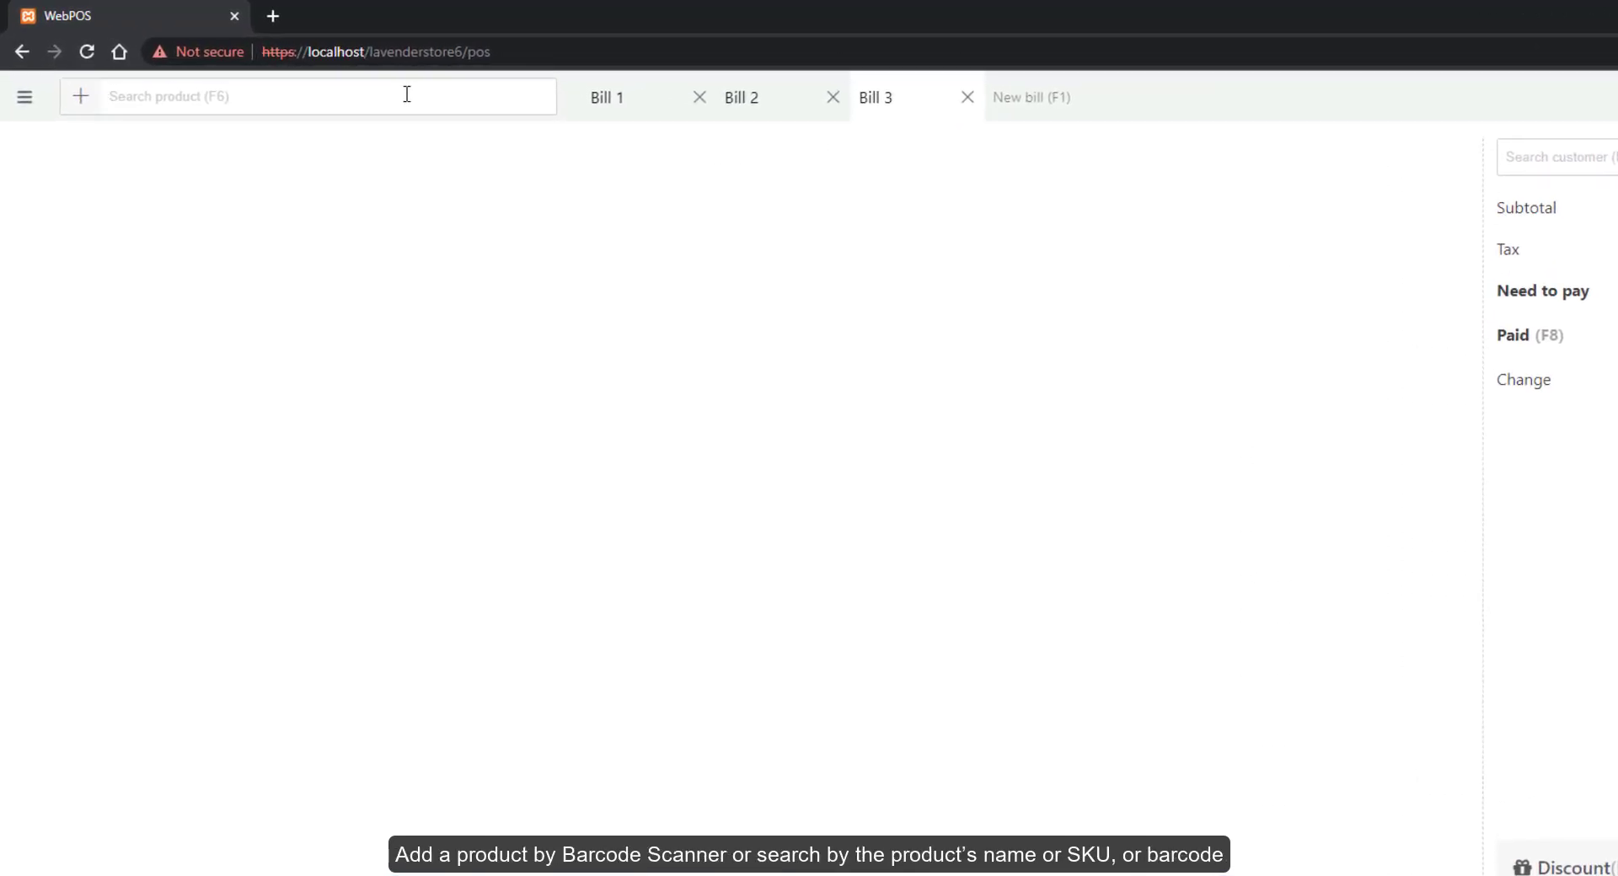
Add Micro Form Bag, Cashmere Tank, Carpenter Beanie, Hang Out Hoodie and ReNew Traveler Tote
text(a)
click(362, 195)
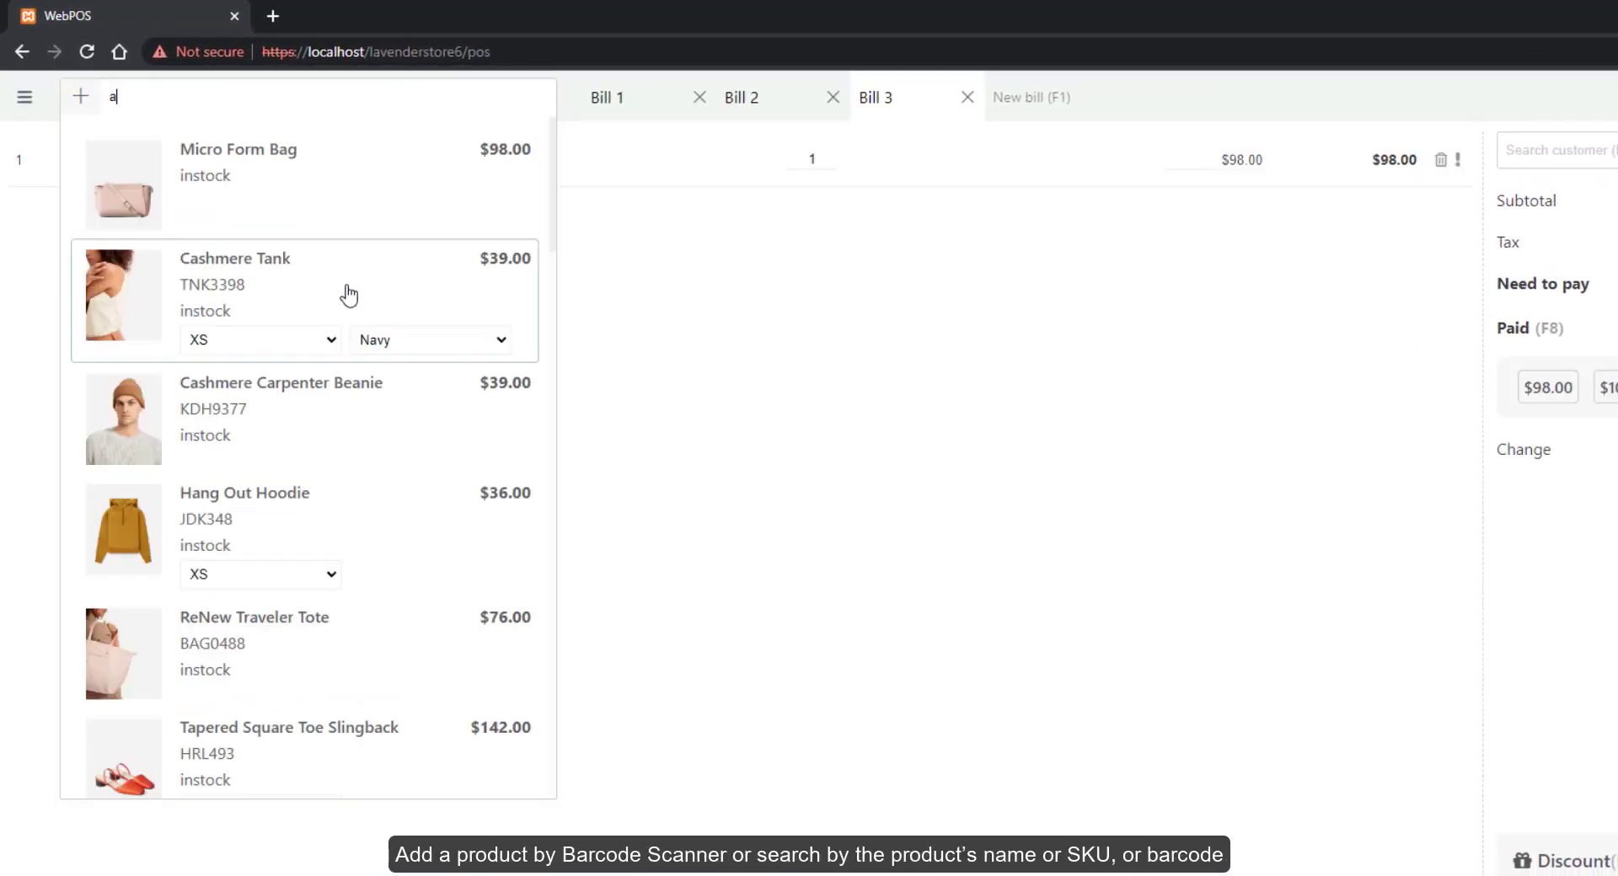
click(346, 296)
click(304, 556)
click(343, 650)
click(883, 676)
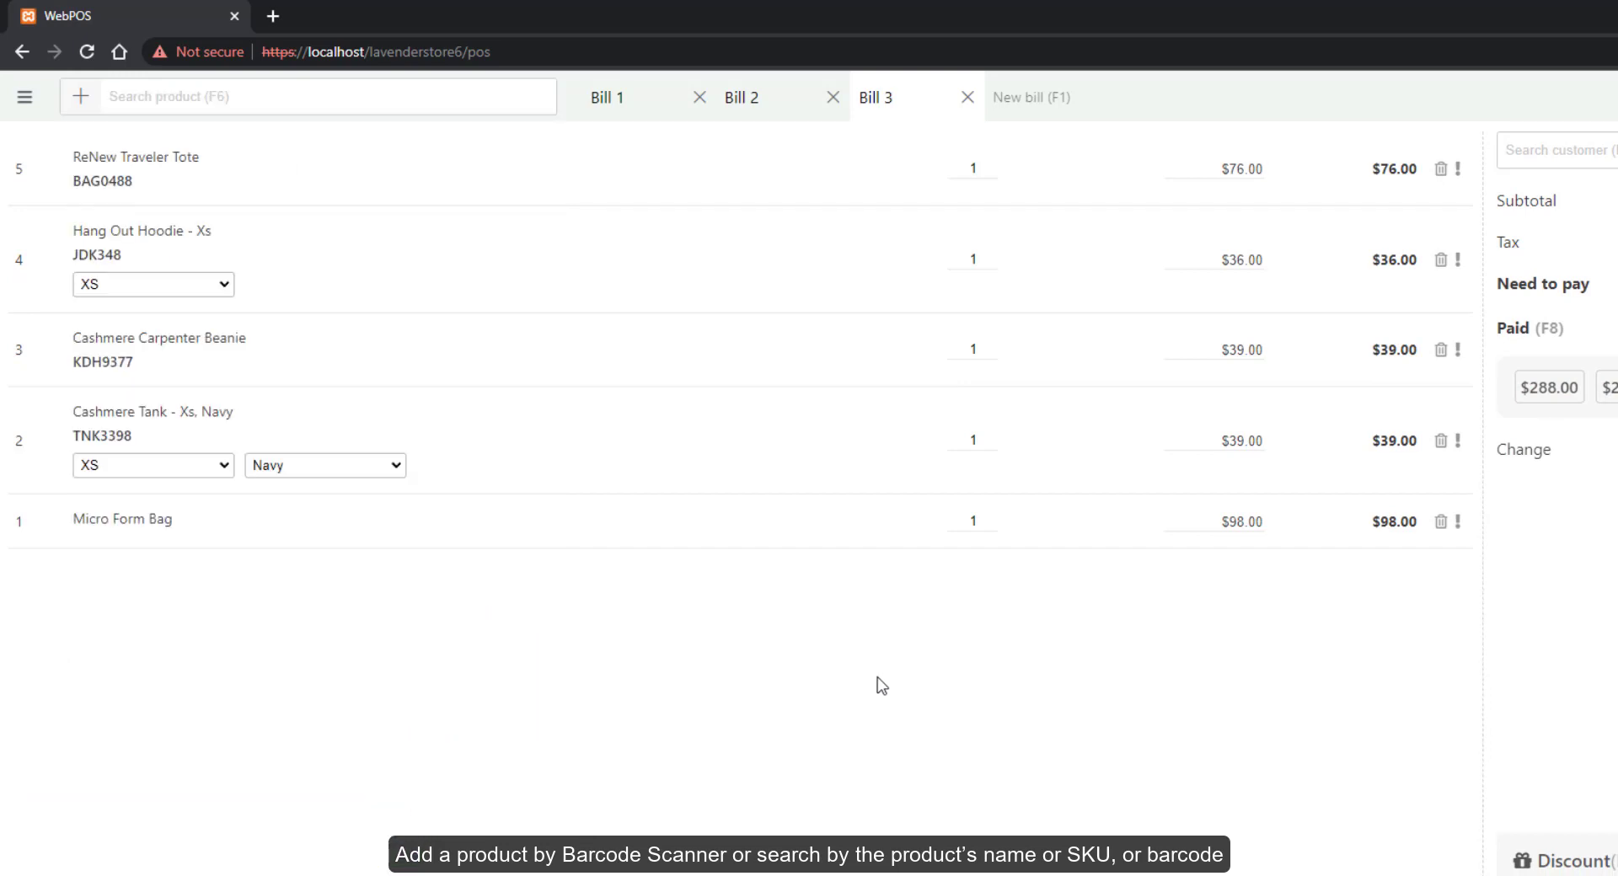
Add a custom Shoes item priced at $120
click(80, 96)
text(Shoes)
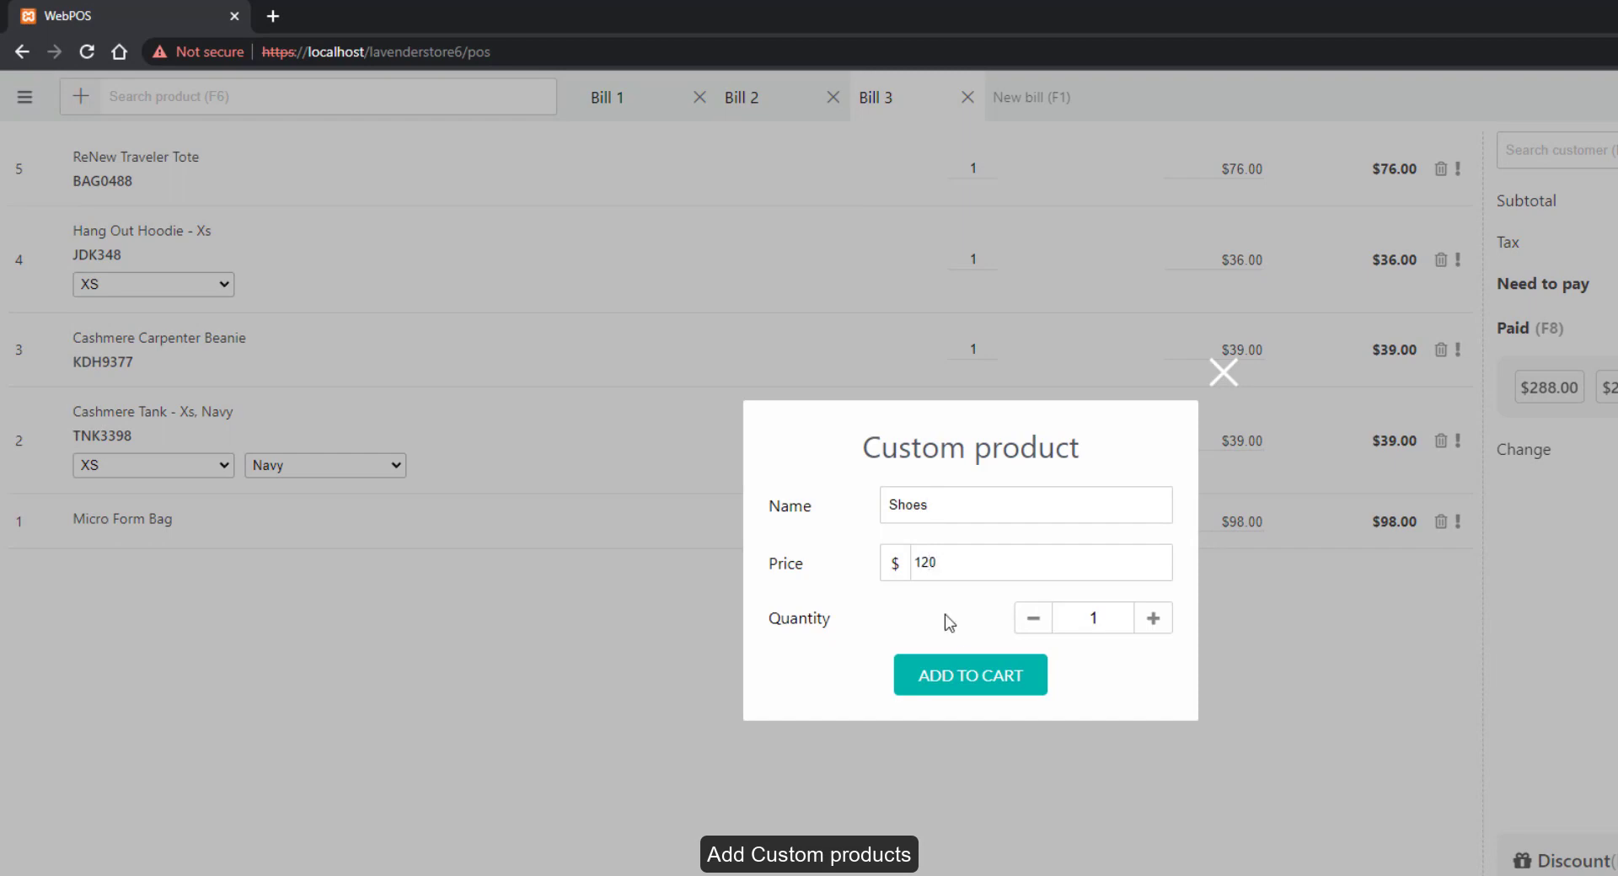
click(967, 671)
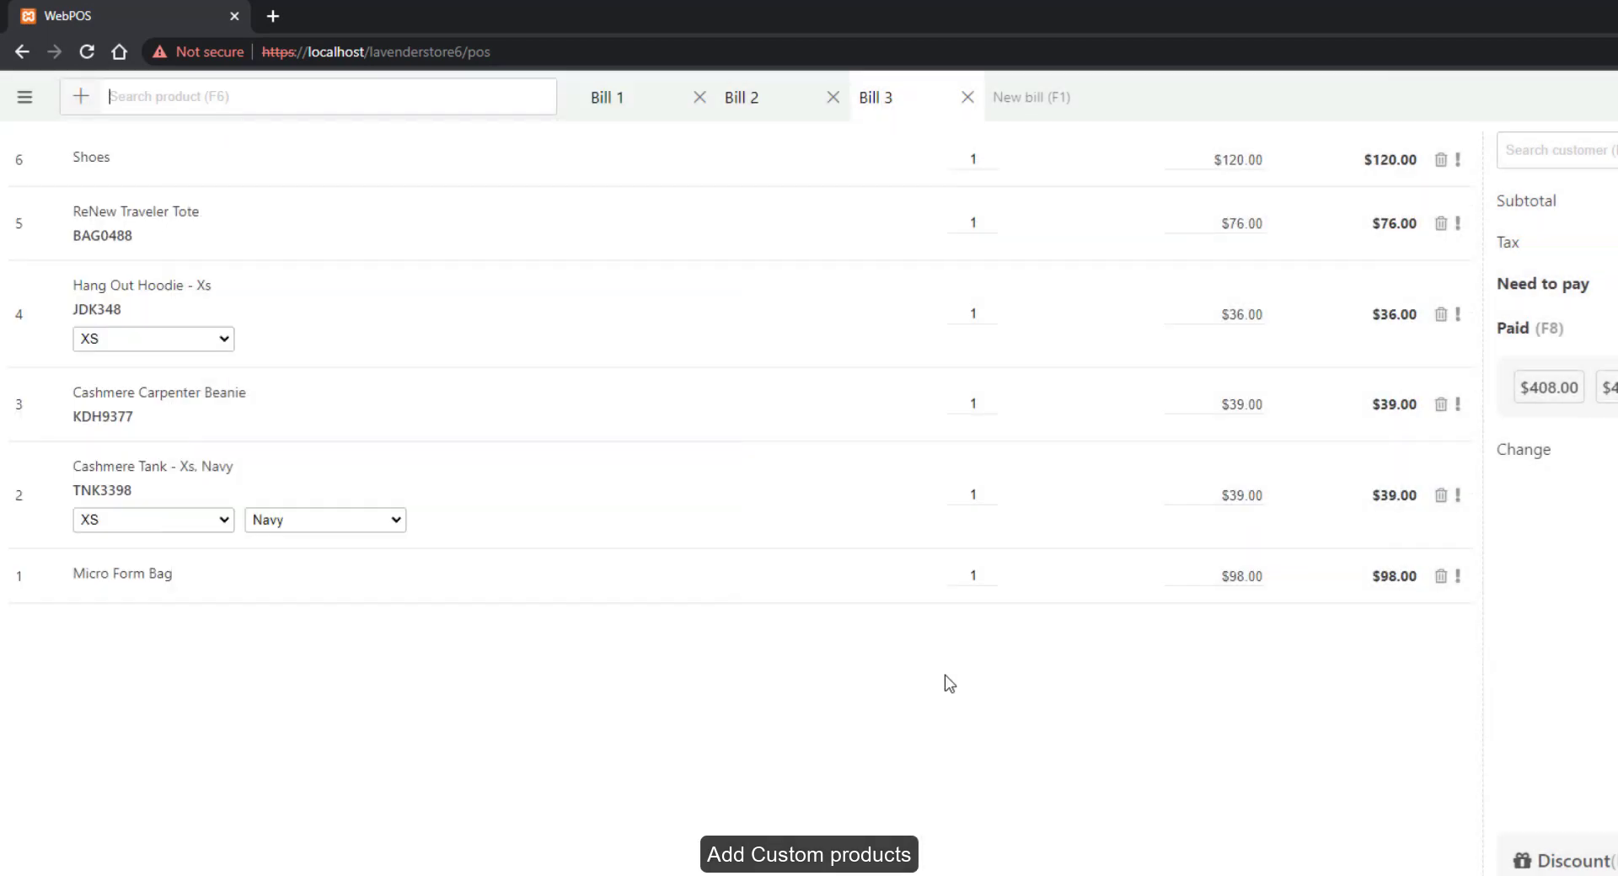
Set the hoodie to size S and quantity 2, and remove the Micro Form Bag
click(168, 340)
click(156, 398)
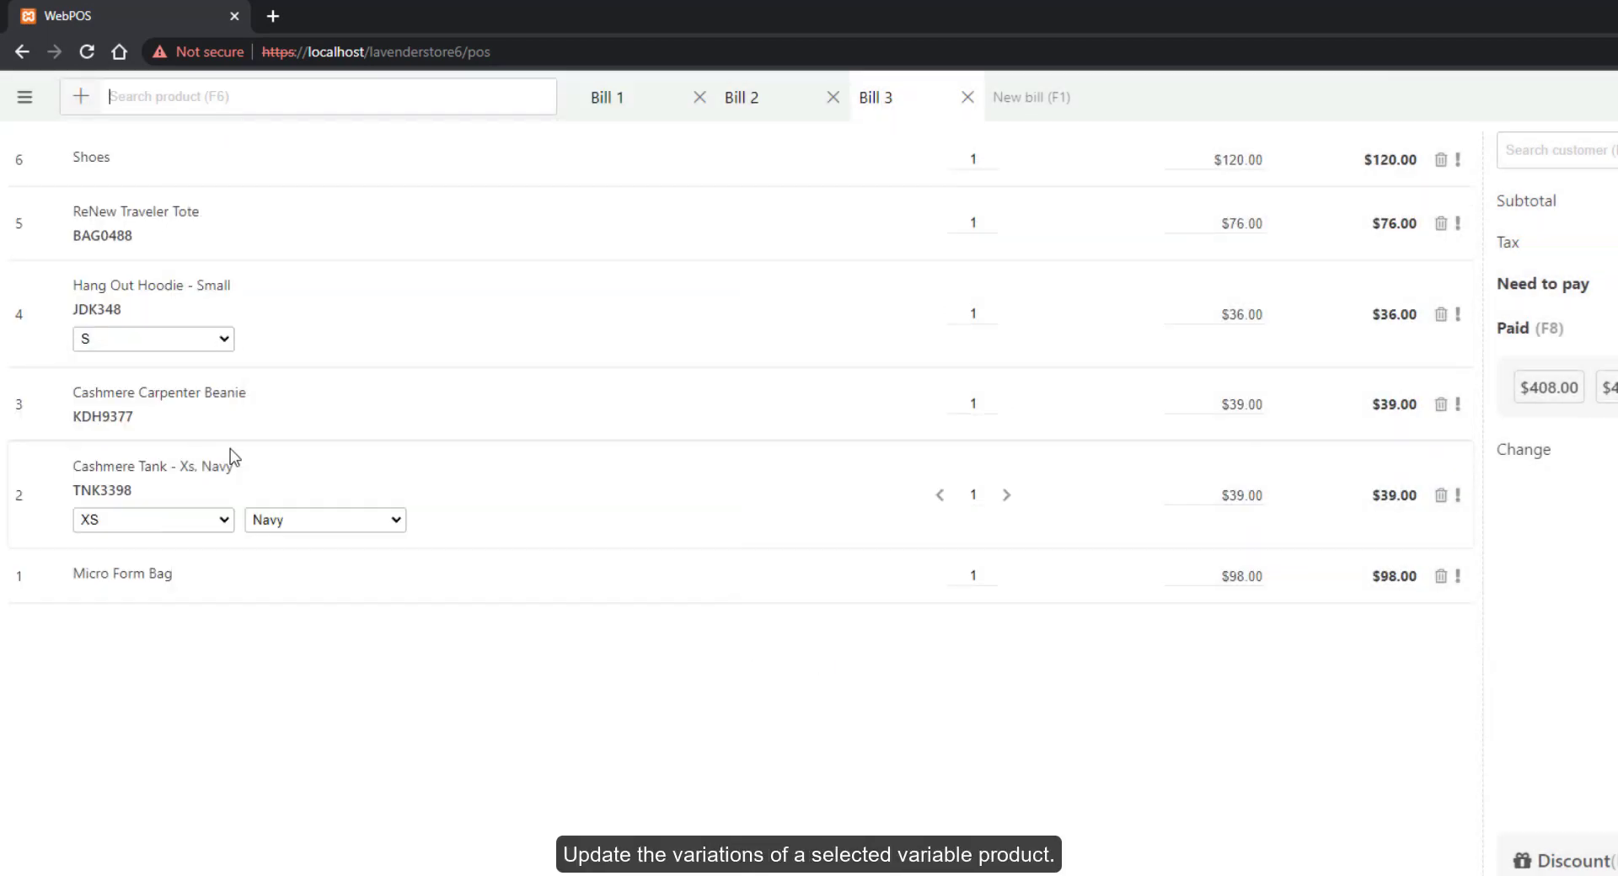
click(1006, 314)
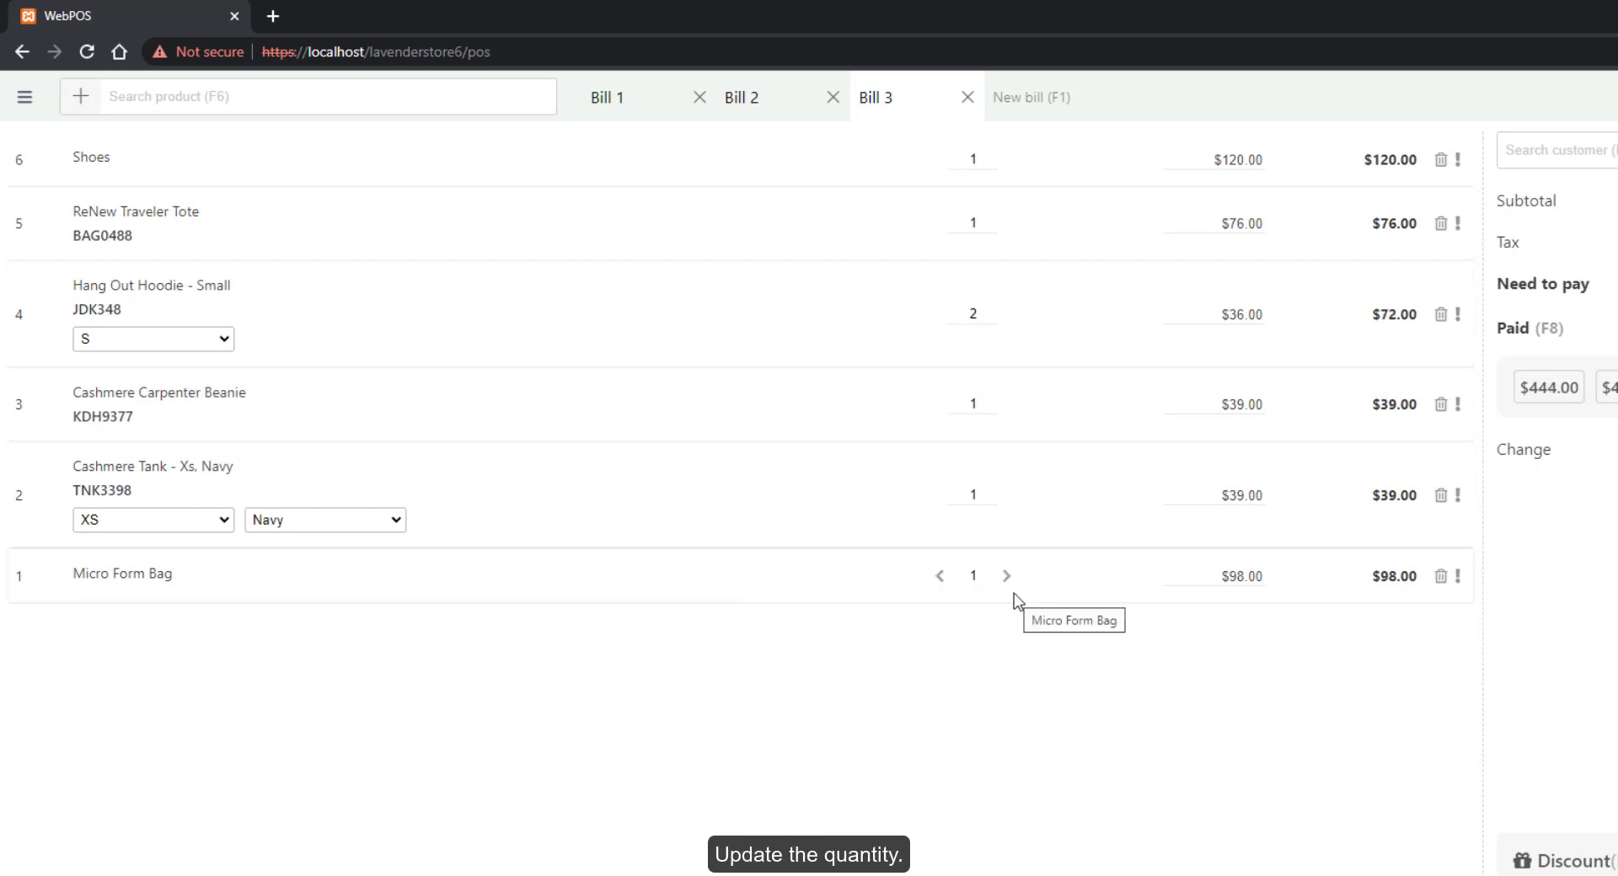
click(1440, 578)
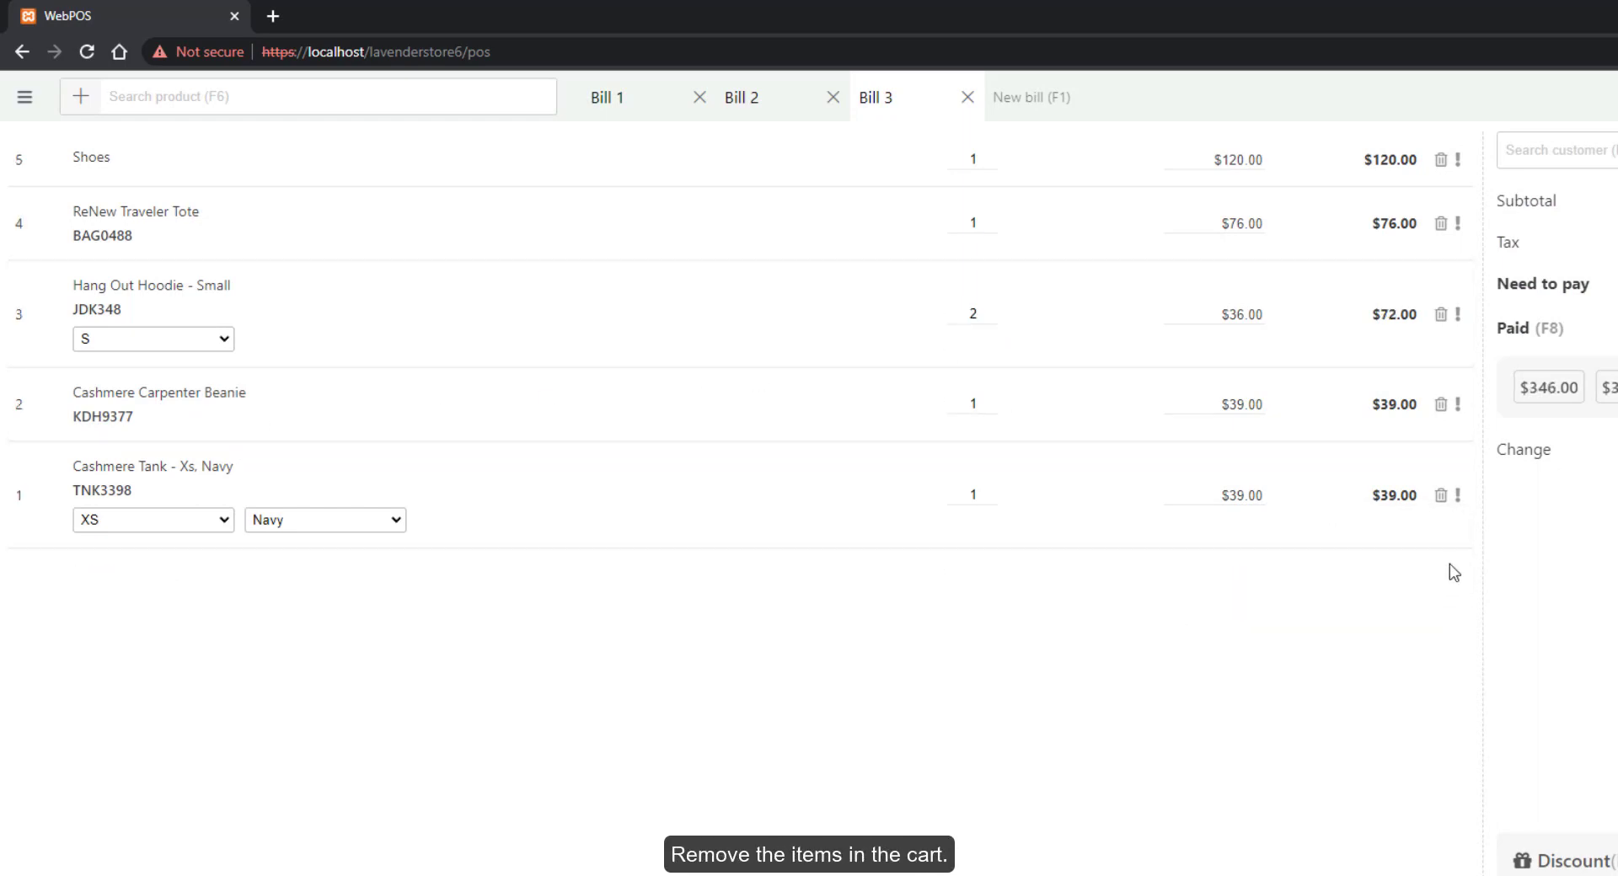
Note 'Package carefully' on the Cashmere Tank and reprice the tote to $78.00
click(404, 559)
text(Package carefully)
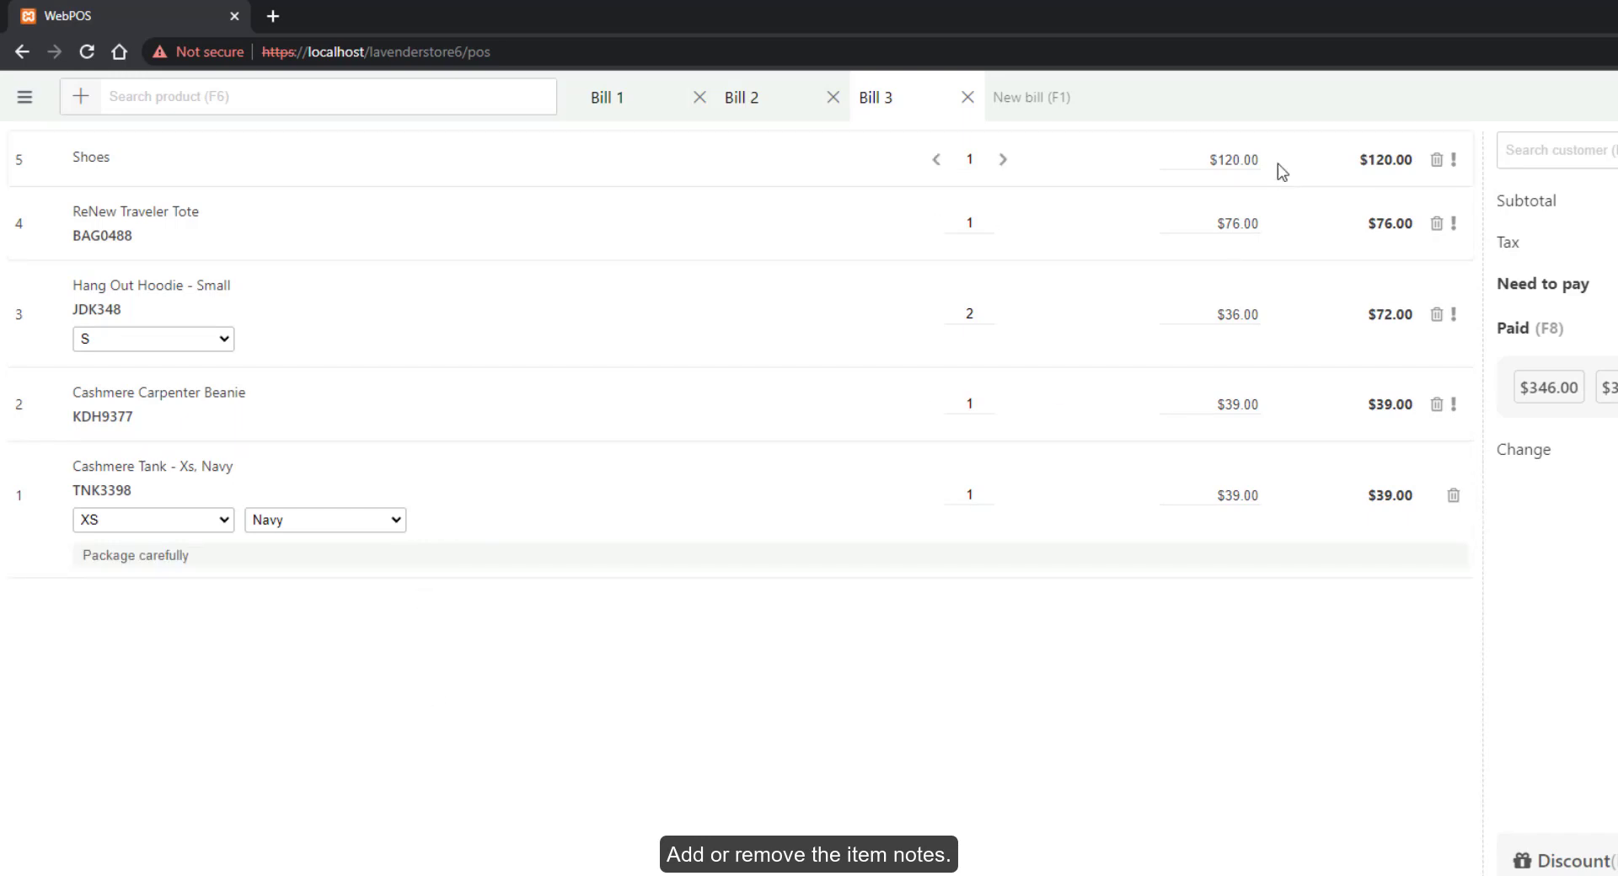
click(1235, 222)
text(78.00)
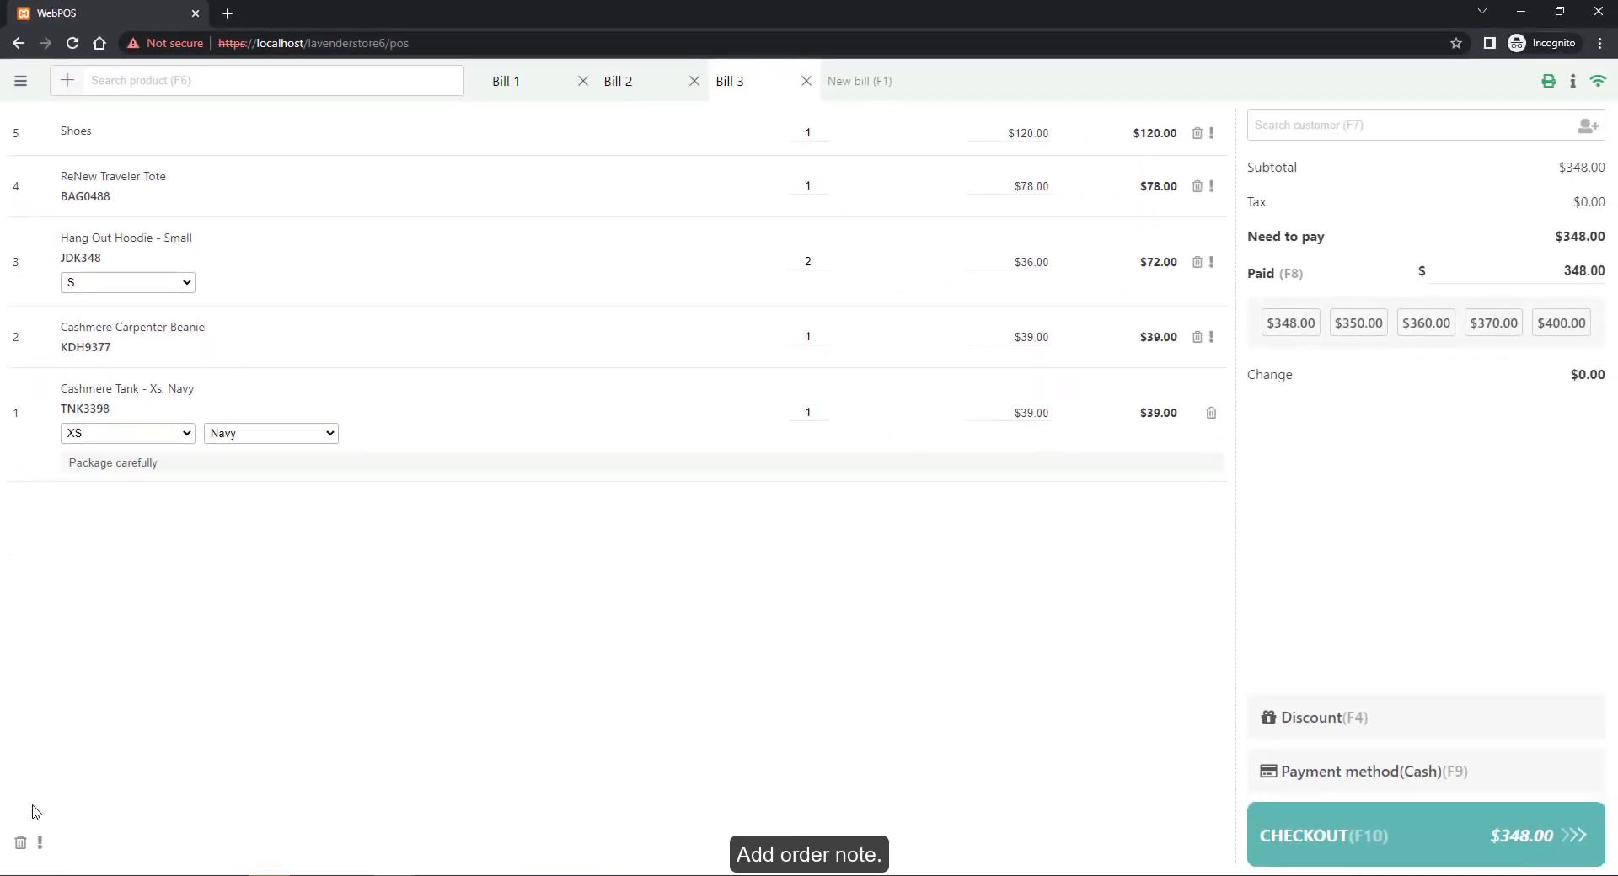
Add an order note to the bill
click(39, 842)
text(Ship at 11AM)
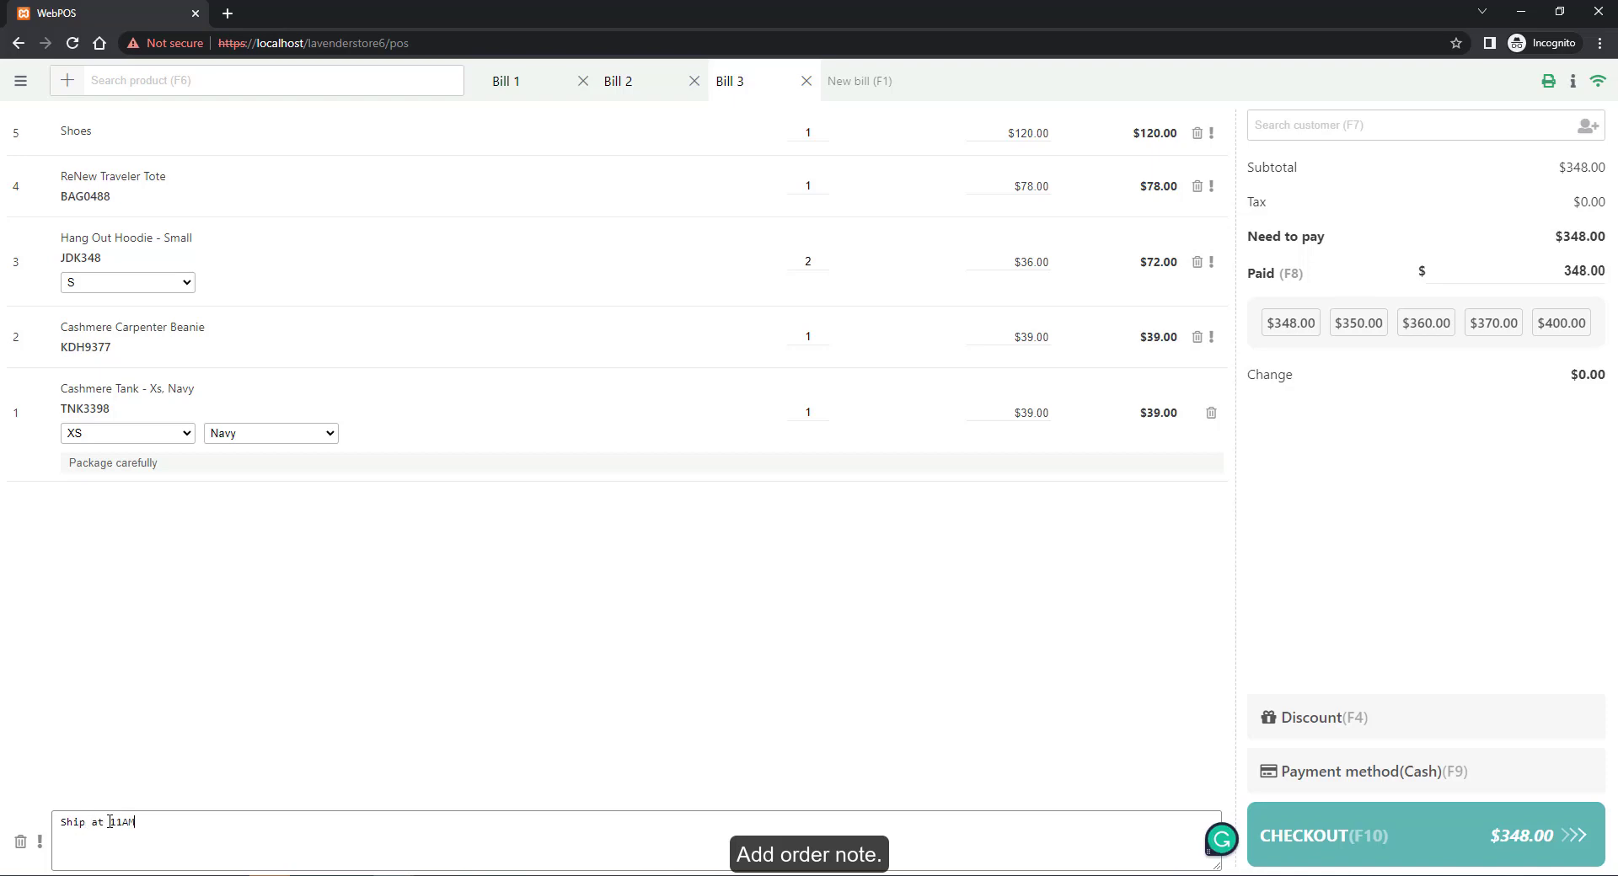
click(244, 724)
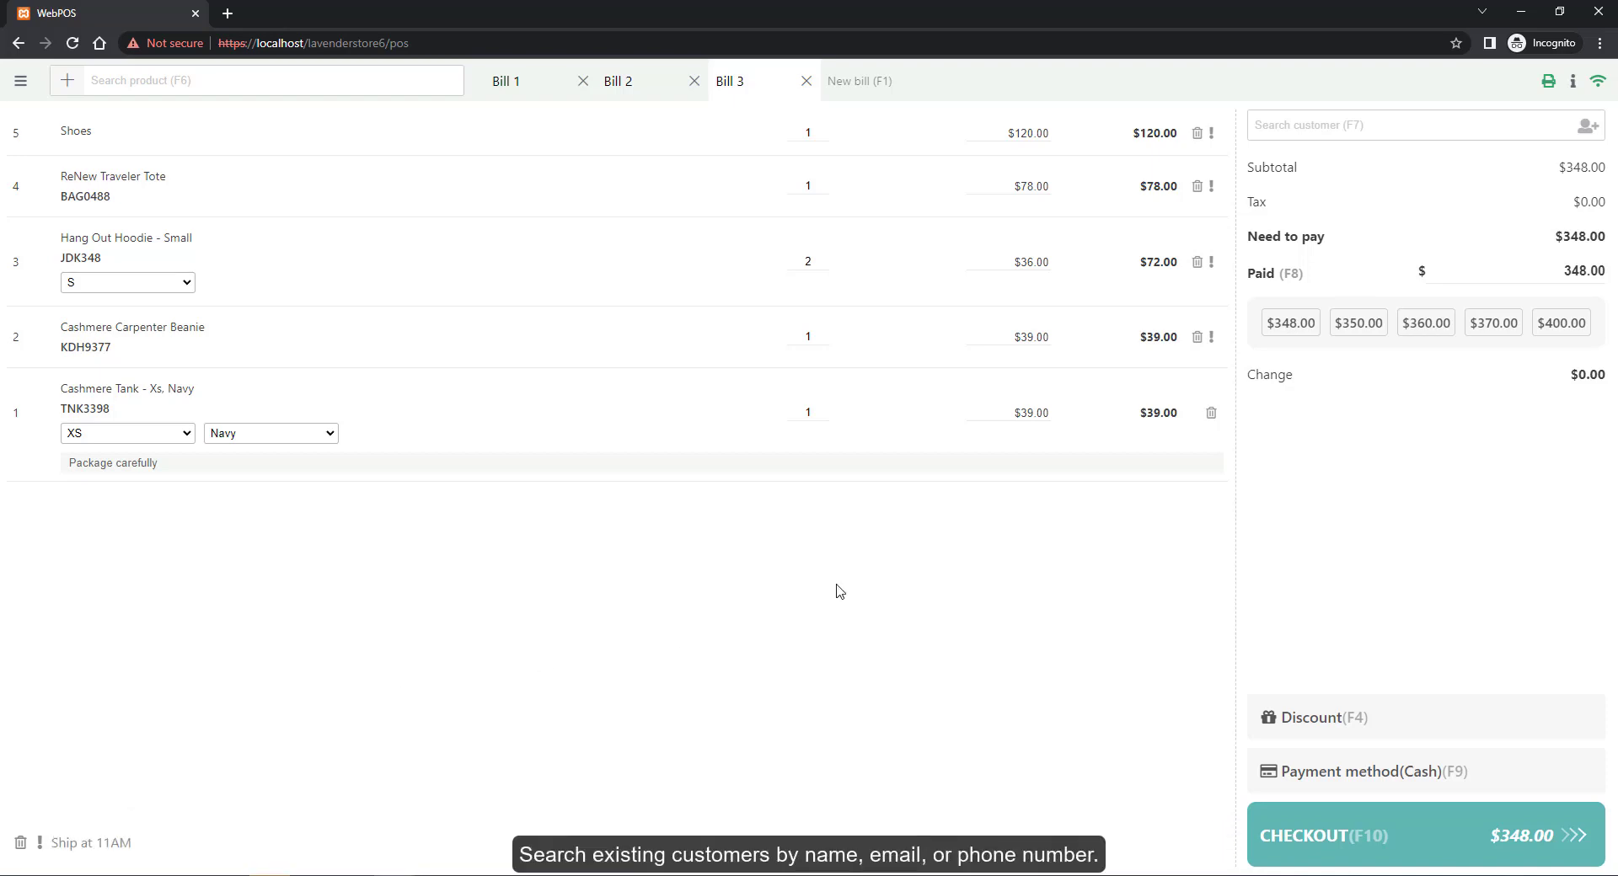
Attach a searched customer, then remove it and cancel the new-customer form
click(1413, 125)
text(p)
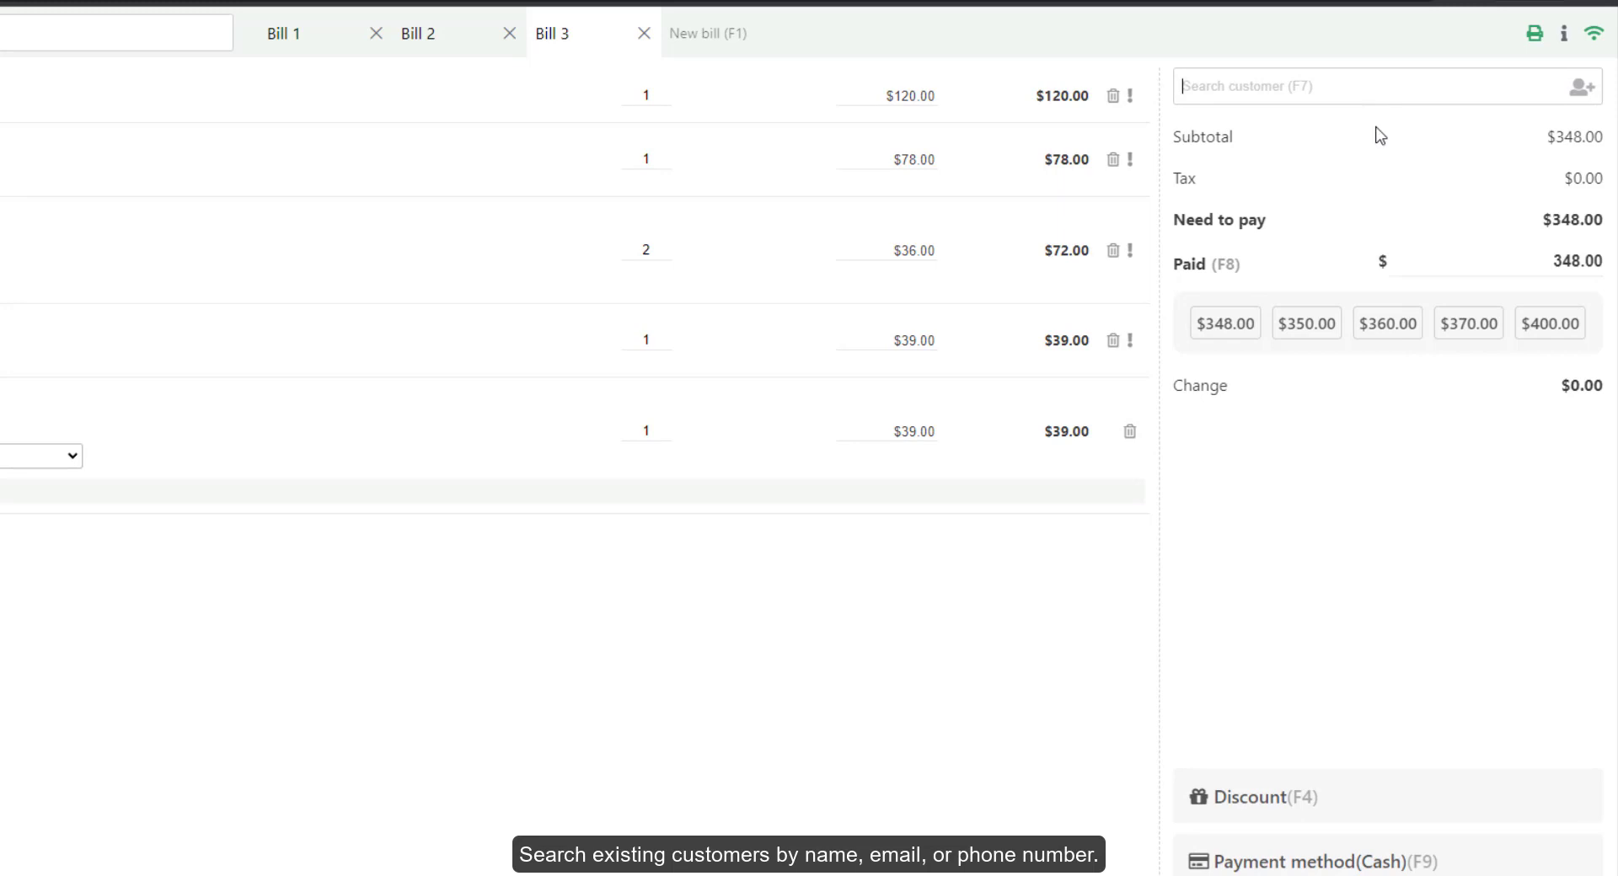
click(1419, 159)
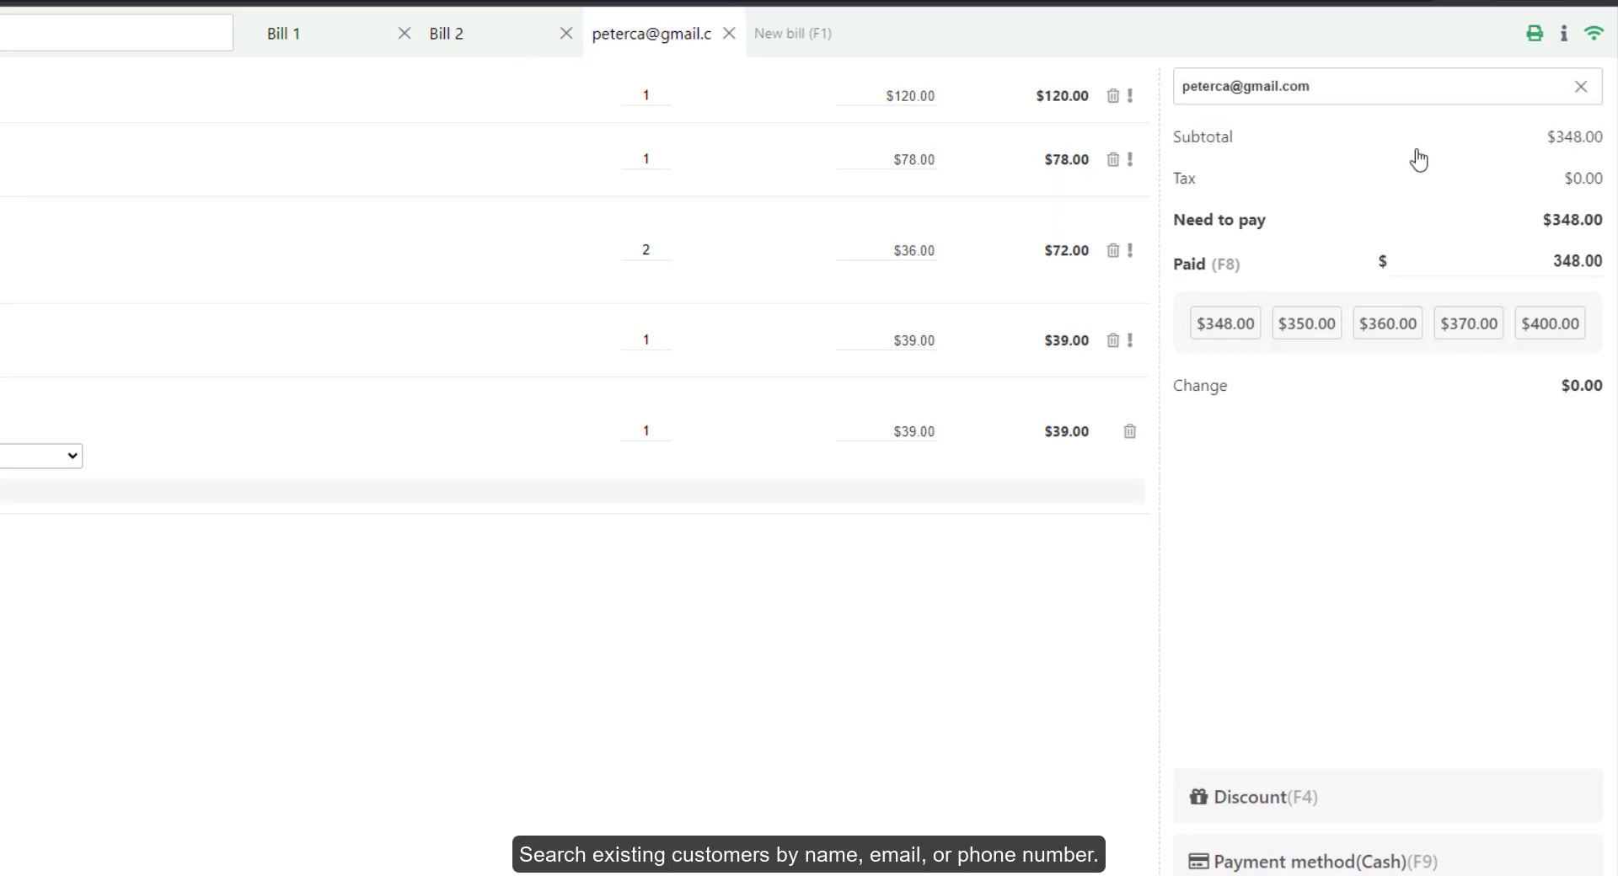
click(1580, 87)
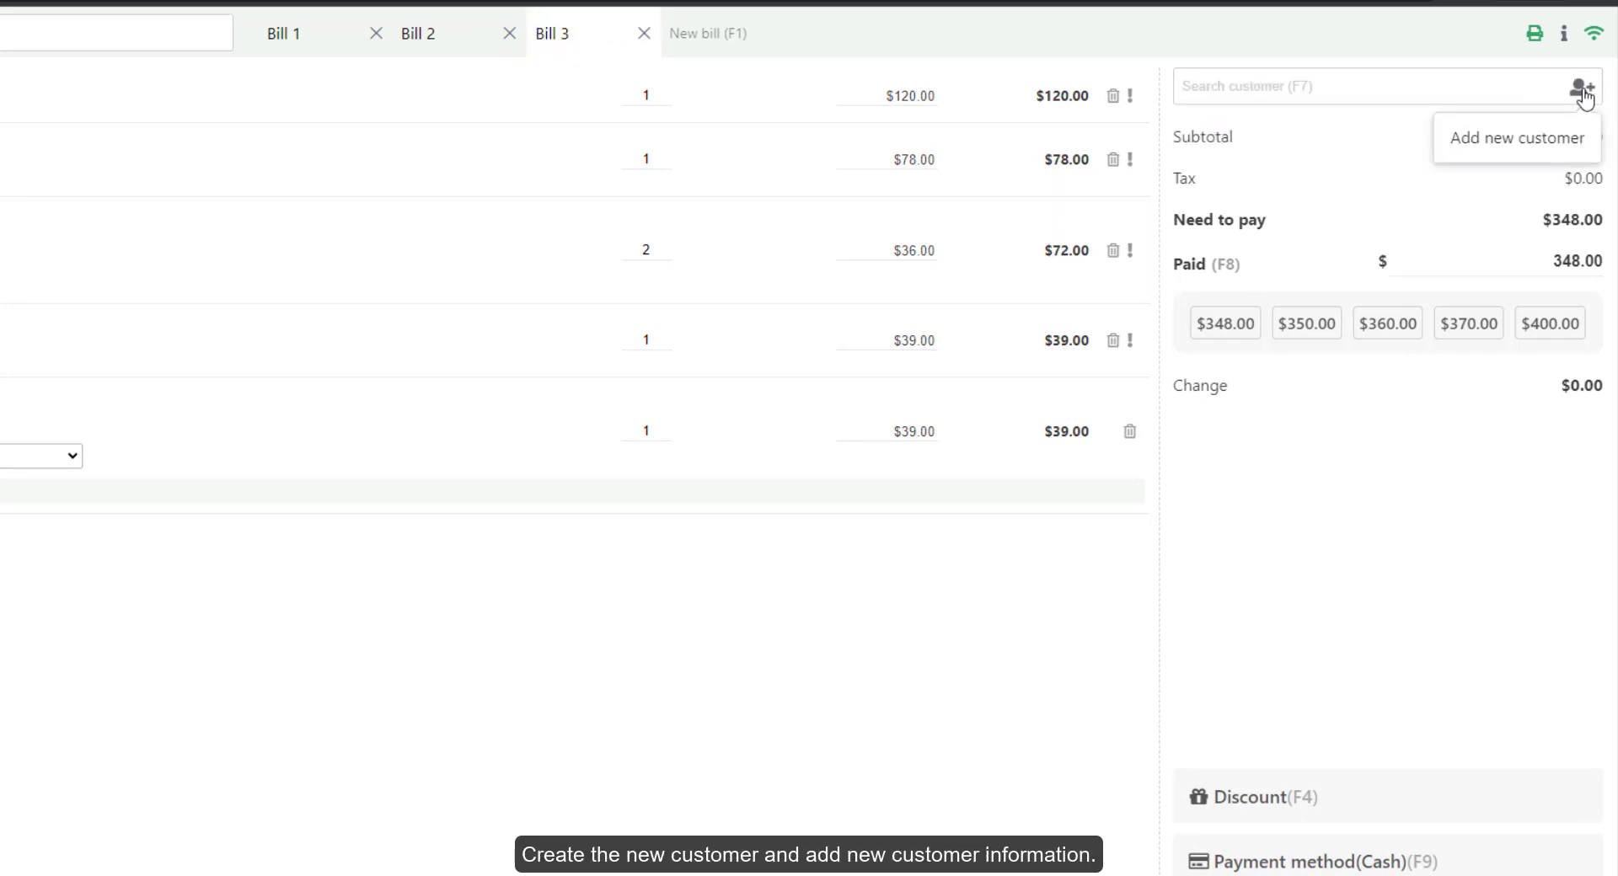
click(1582, 87)
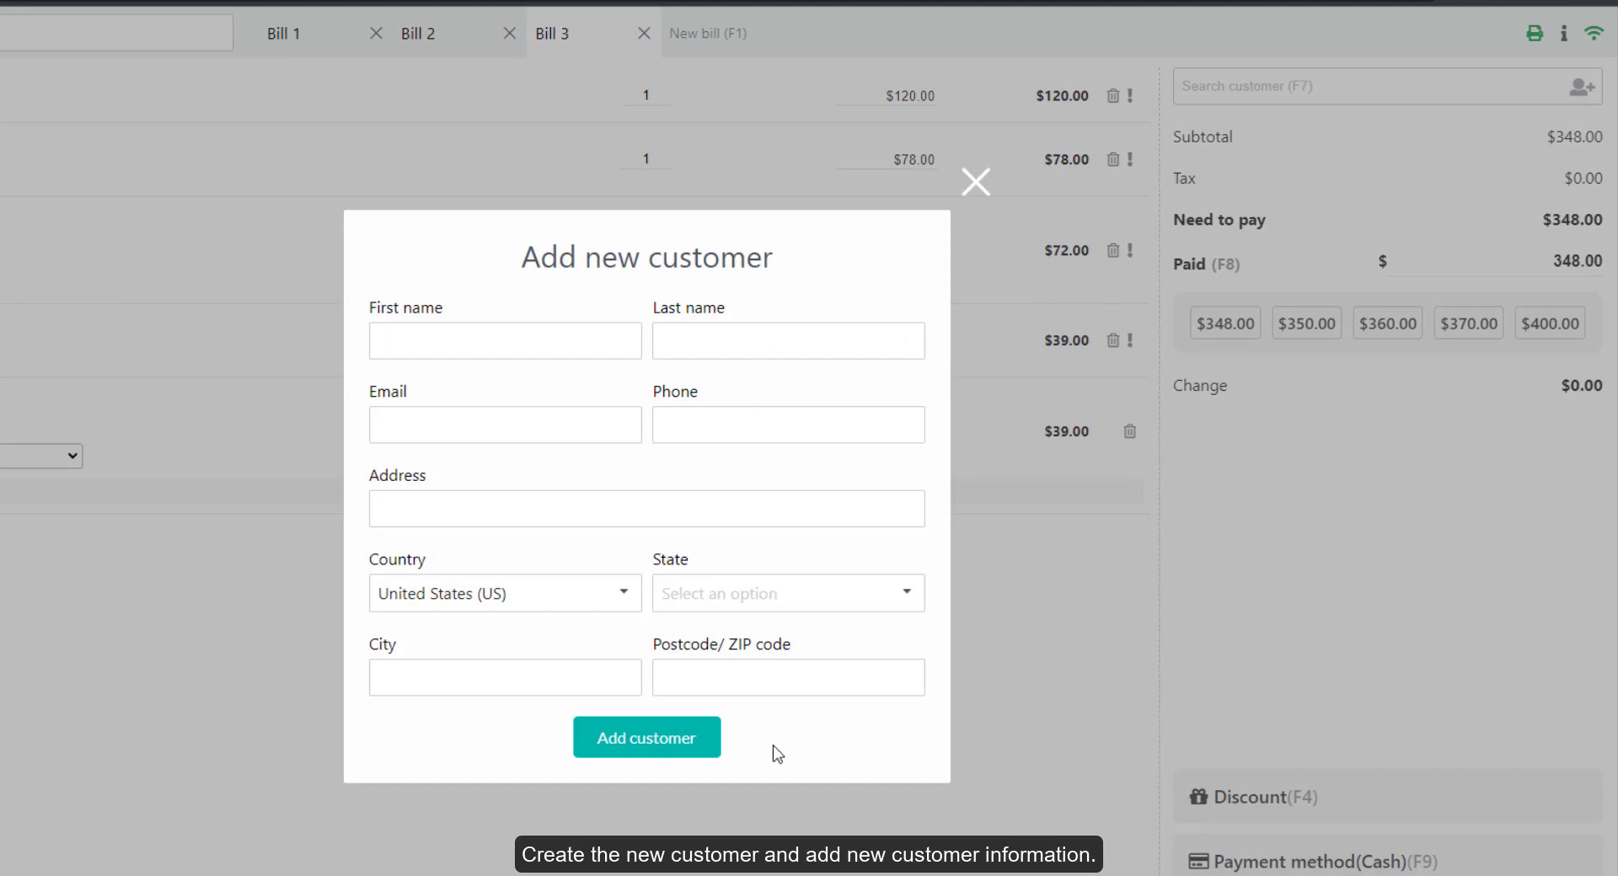
click(1009, 704)
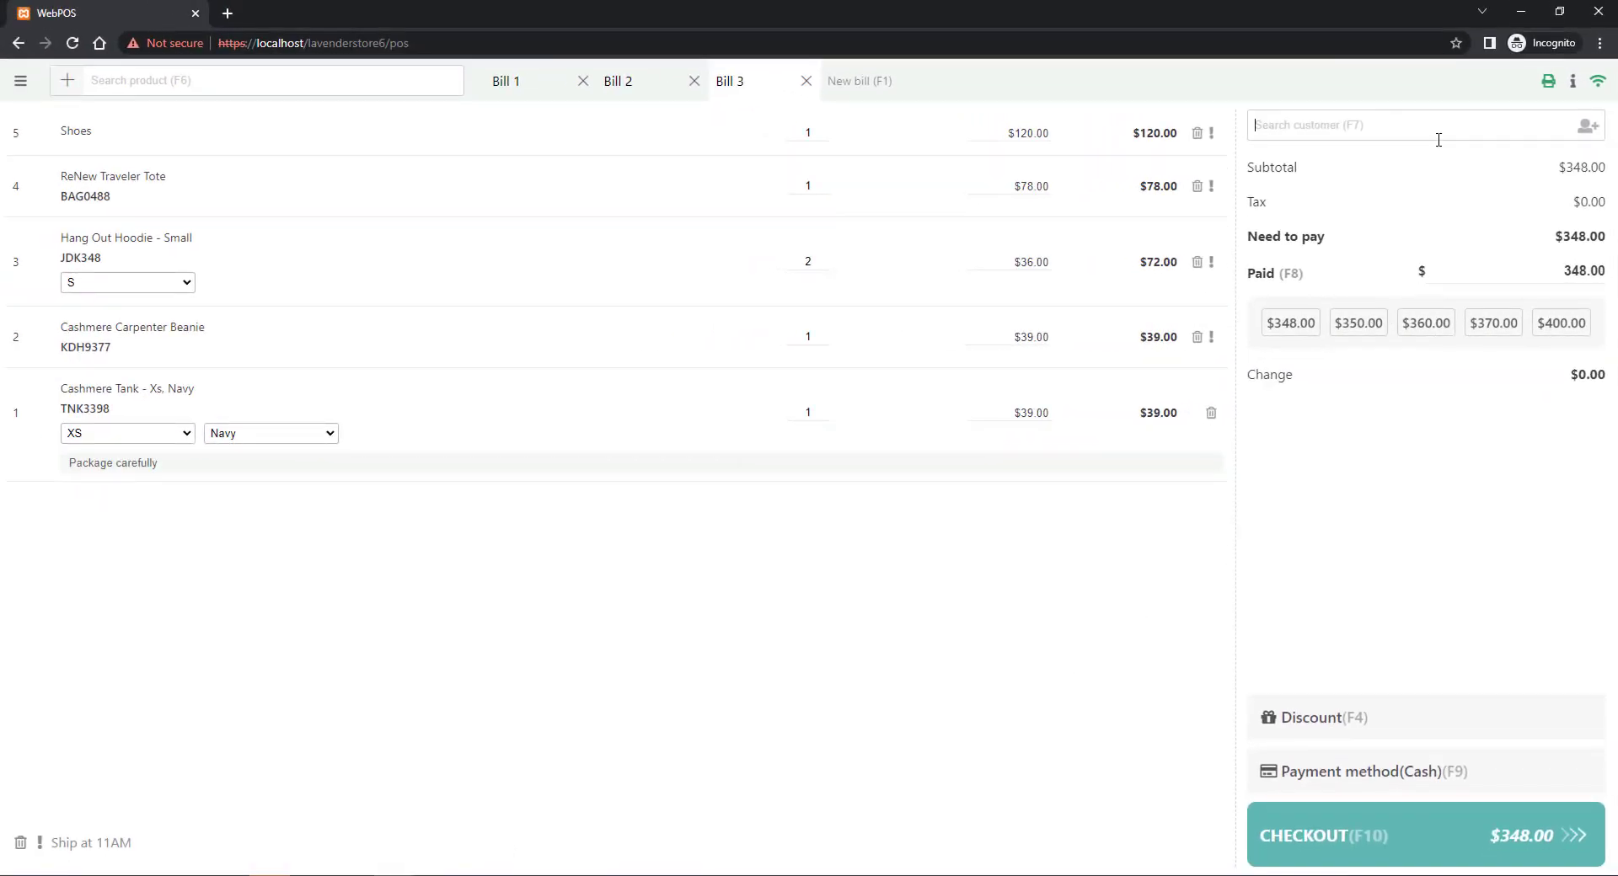
Attach the matching existing customer and open the cart discount and coupon panel
text(peter)
click(1443, 210)
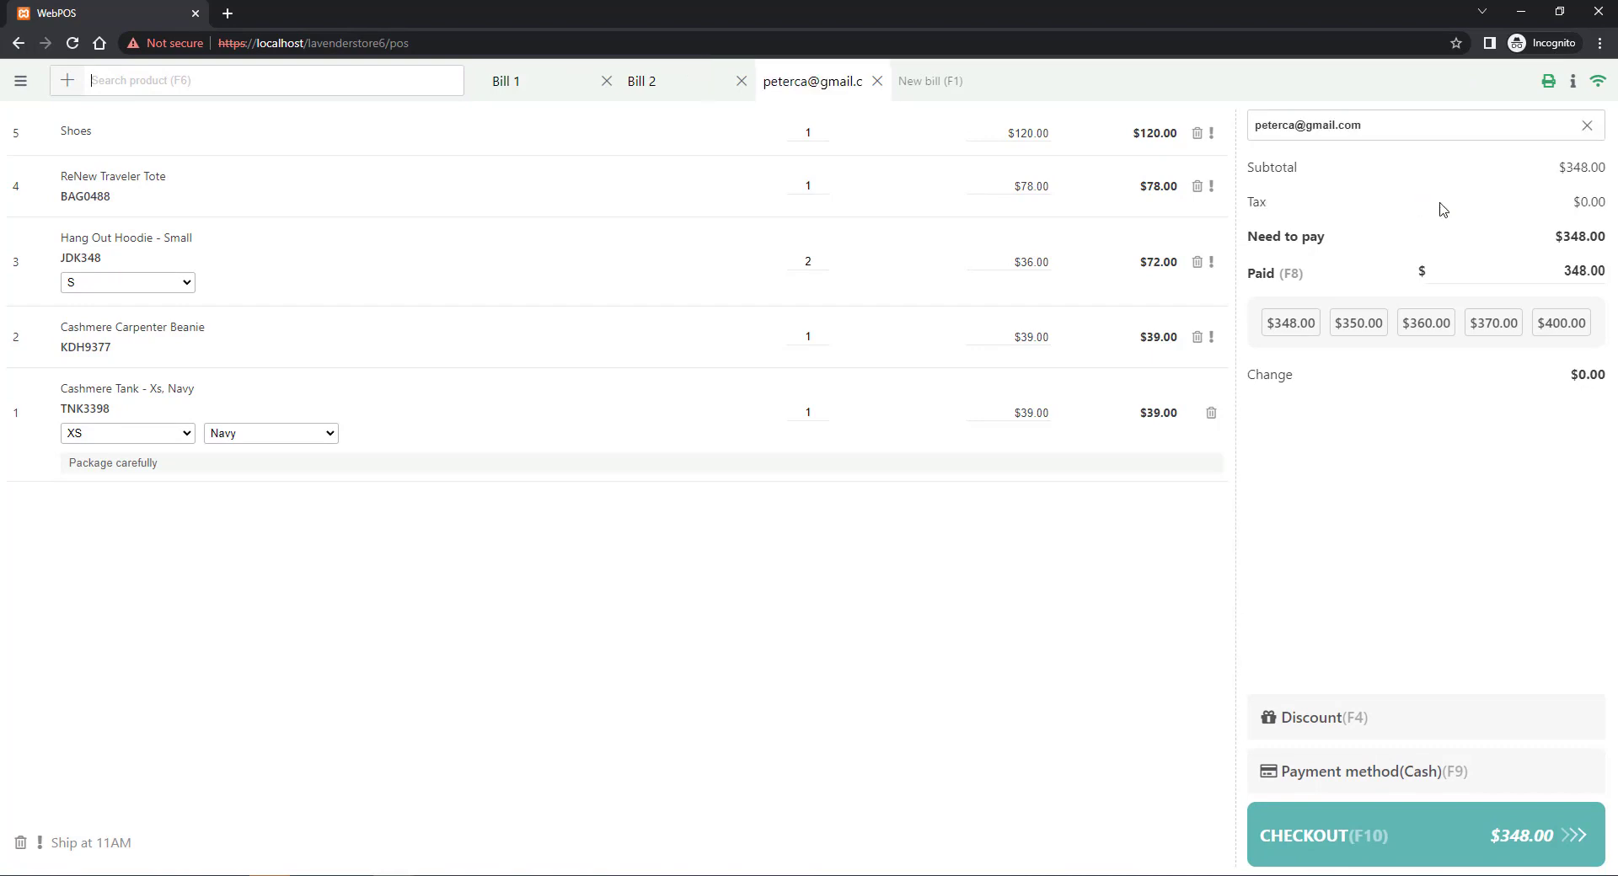
click(1289, 718)
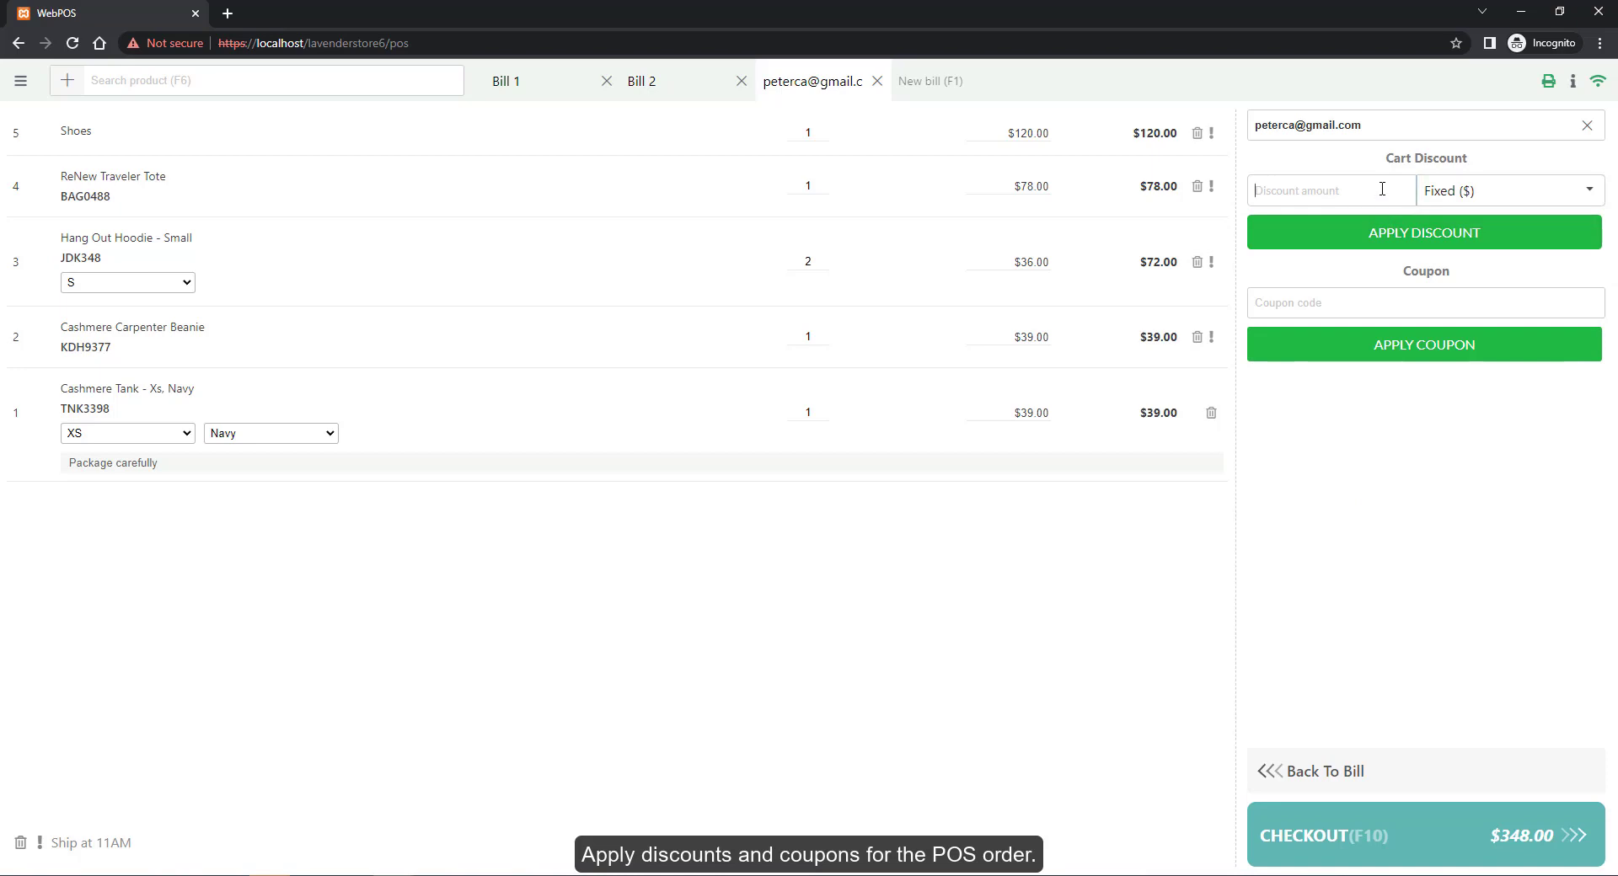
Apply a 2% percentage discount to the cart
text(2)
click(1466, 199)
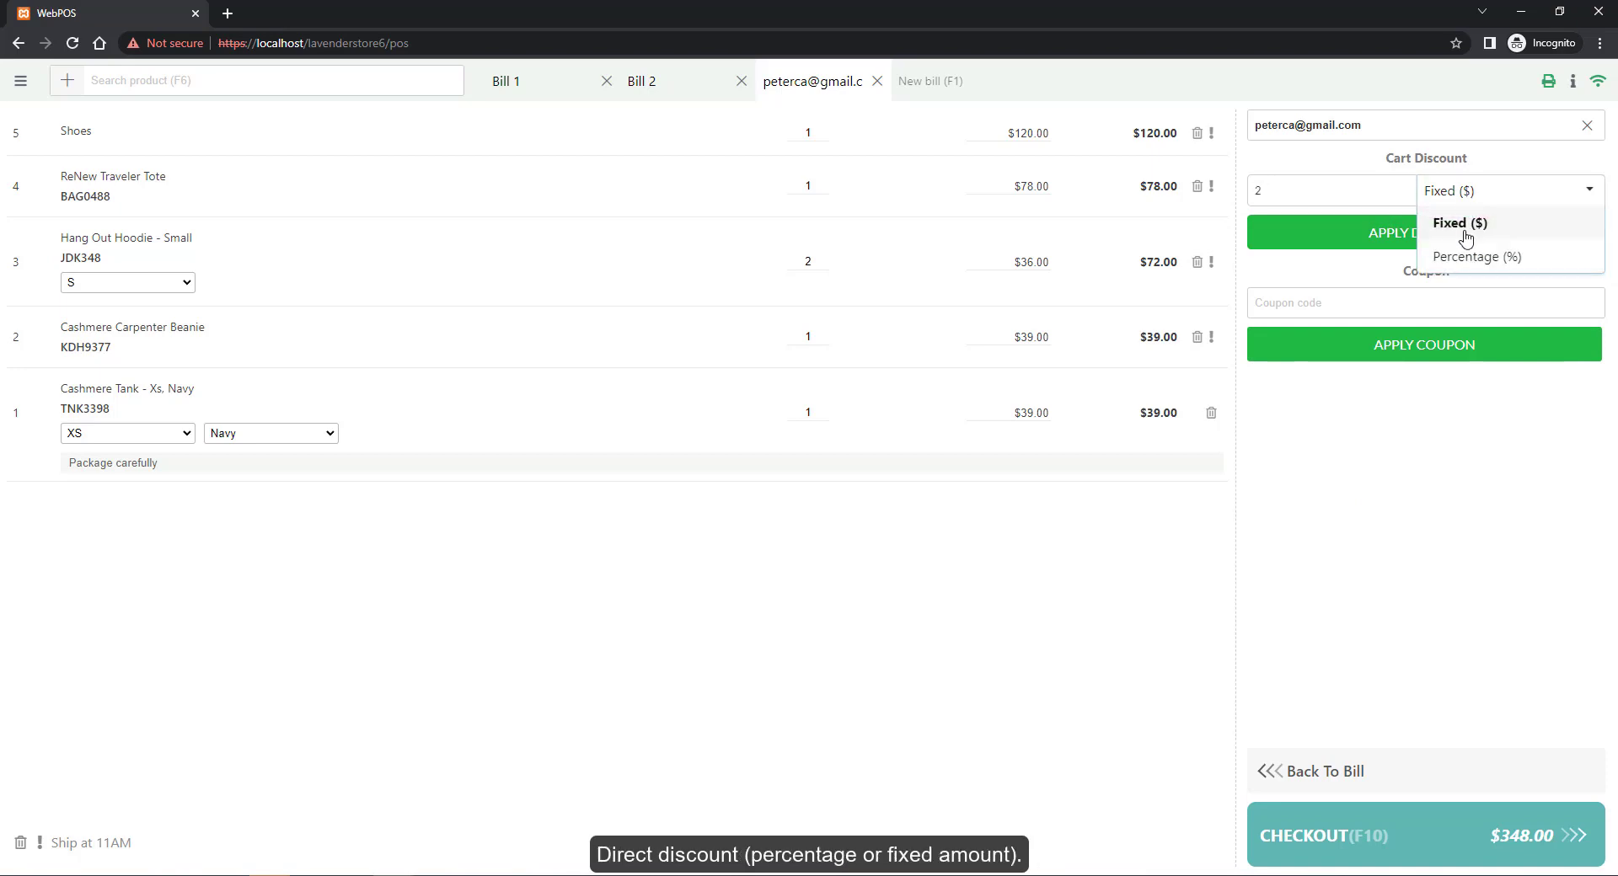
click(1466, 264)
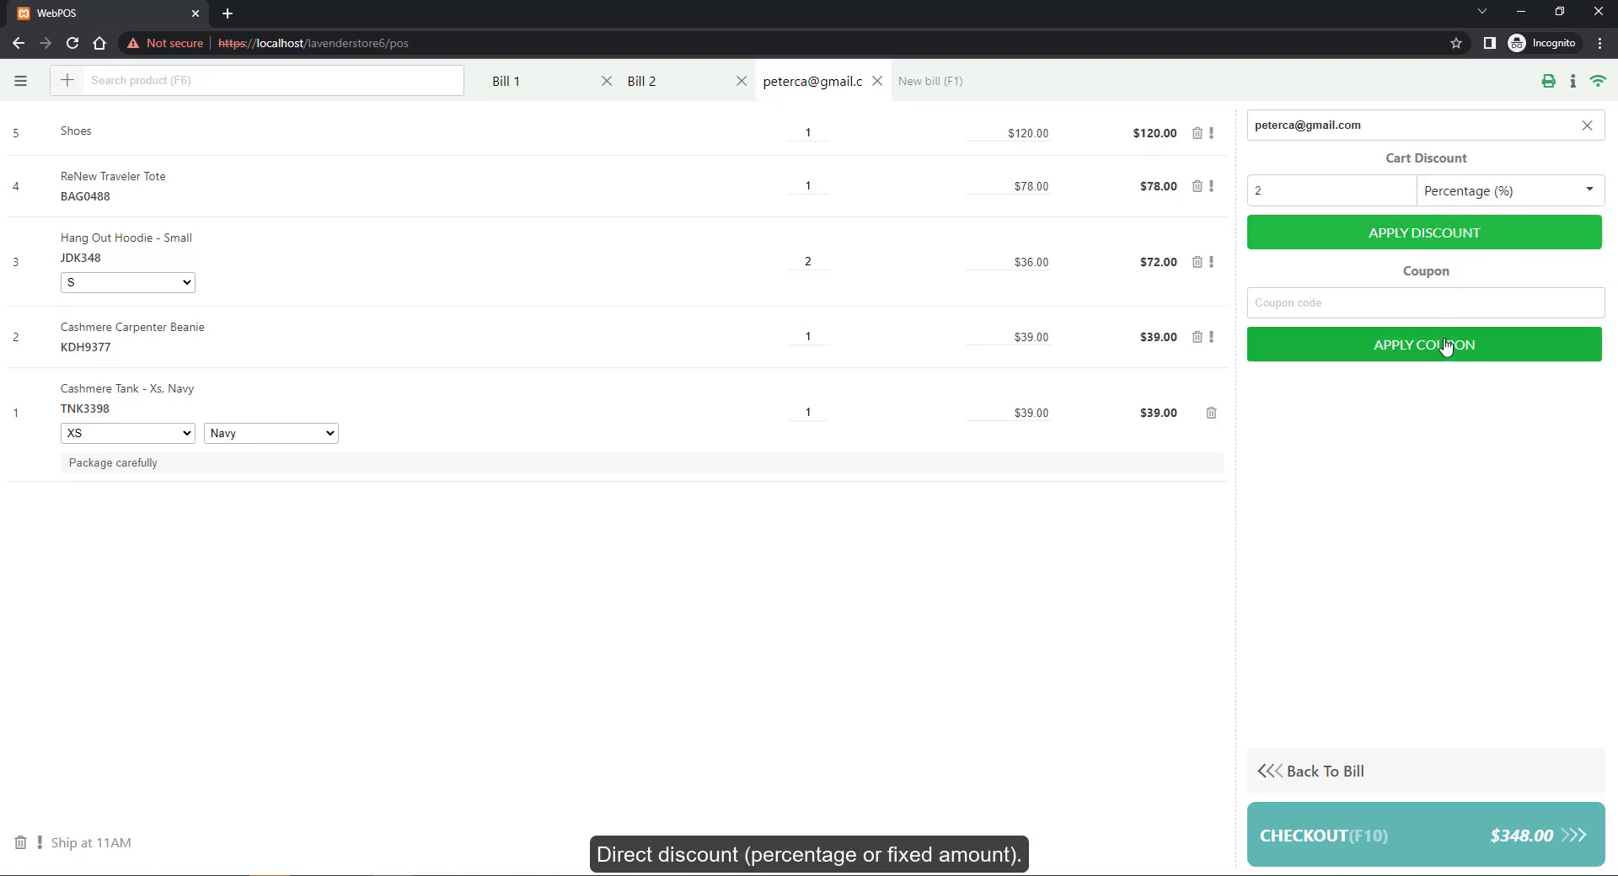
click(1447, 238)
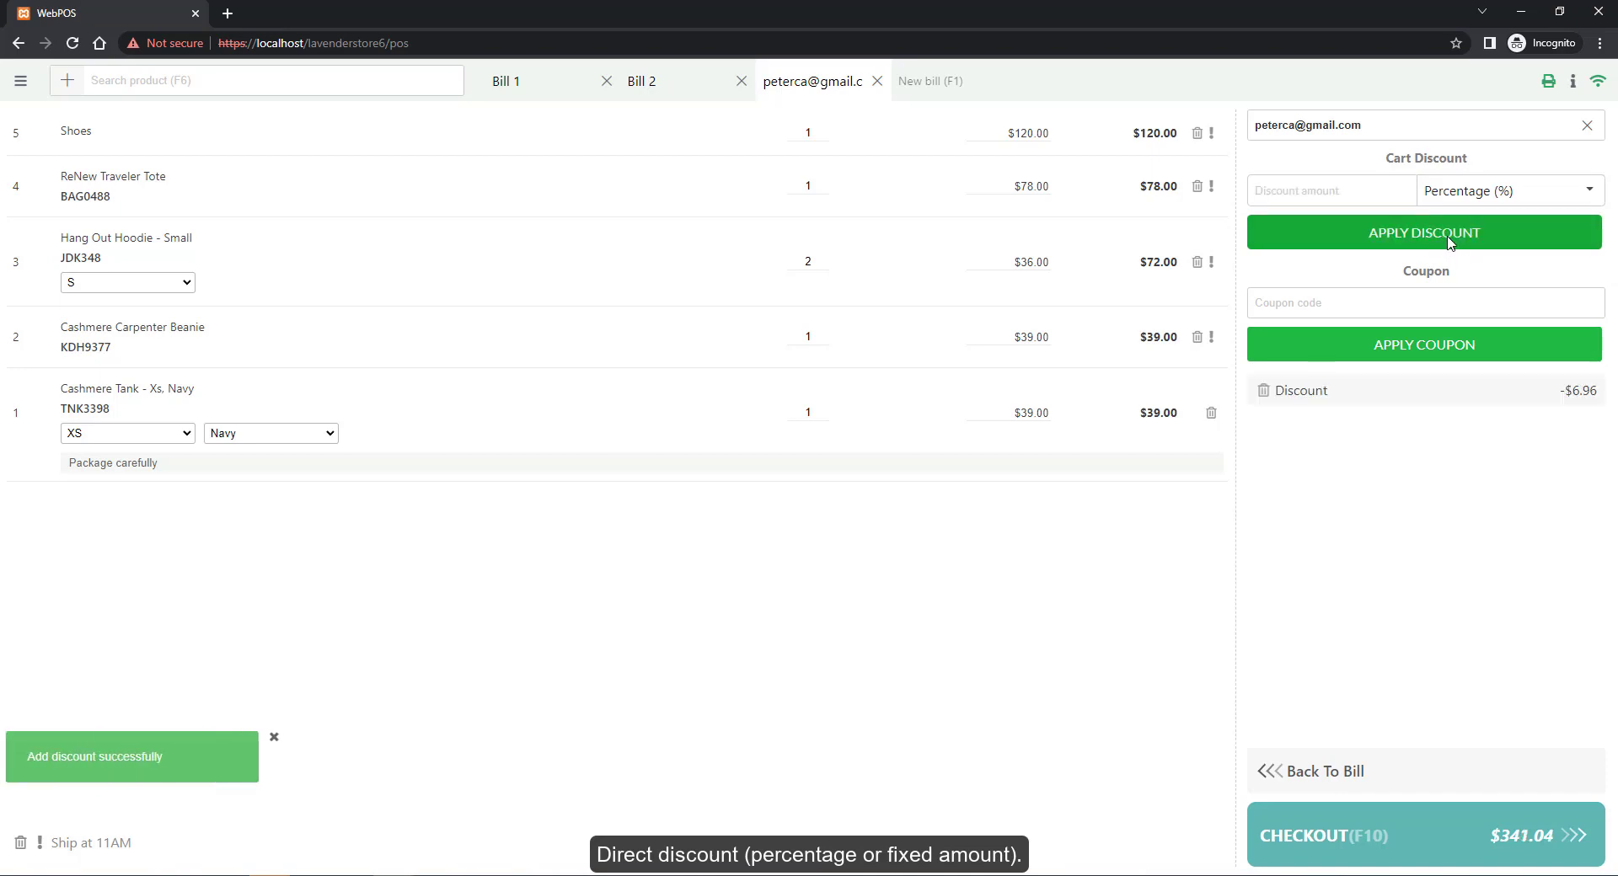
Apply the pasted $5.00 coupon code and return to the bill totals
click(1379, 305)
text(swq6bqf2)
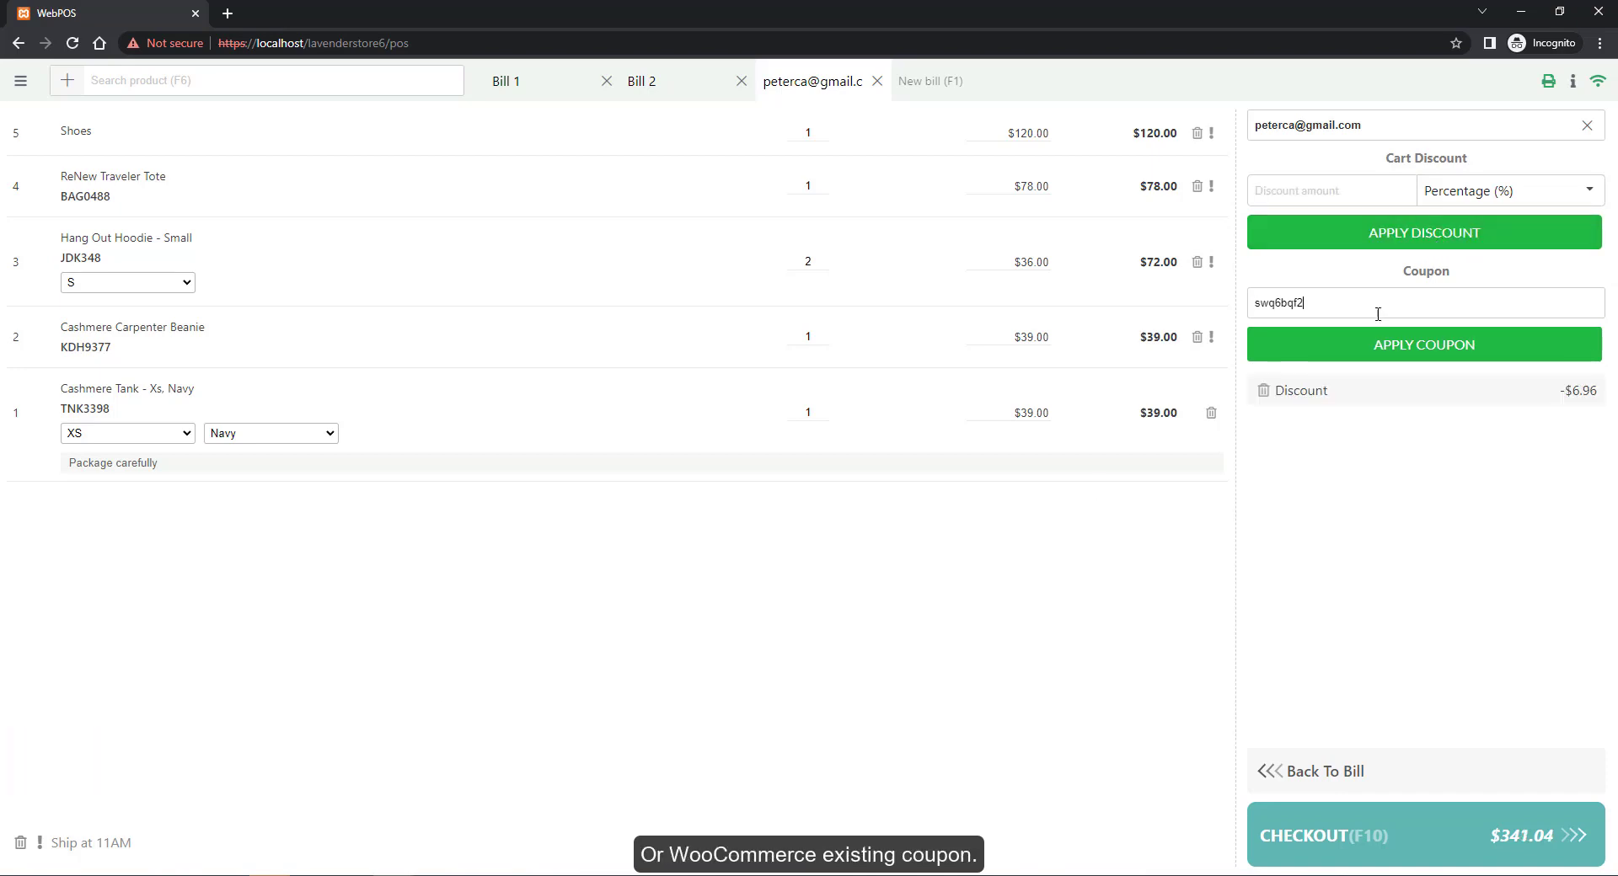
click(1414, 340)
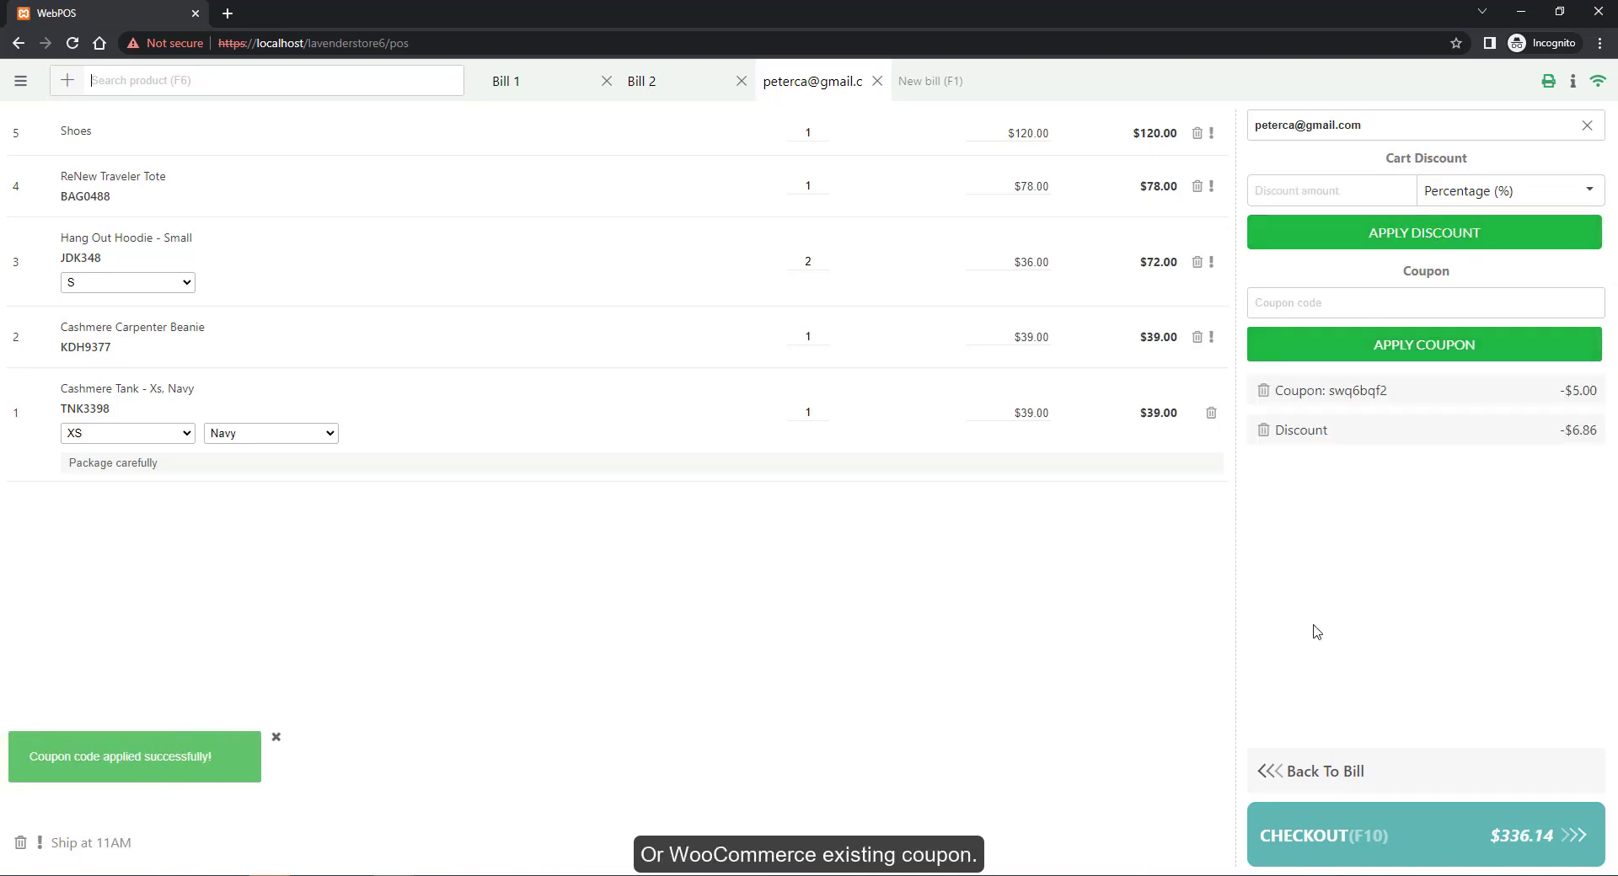
click(1272, 771)
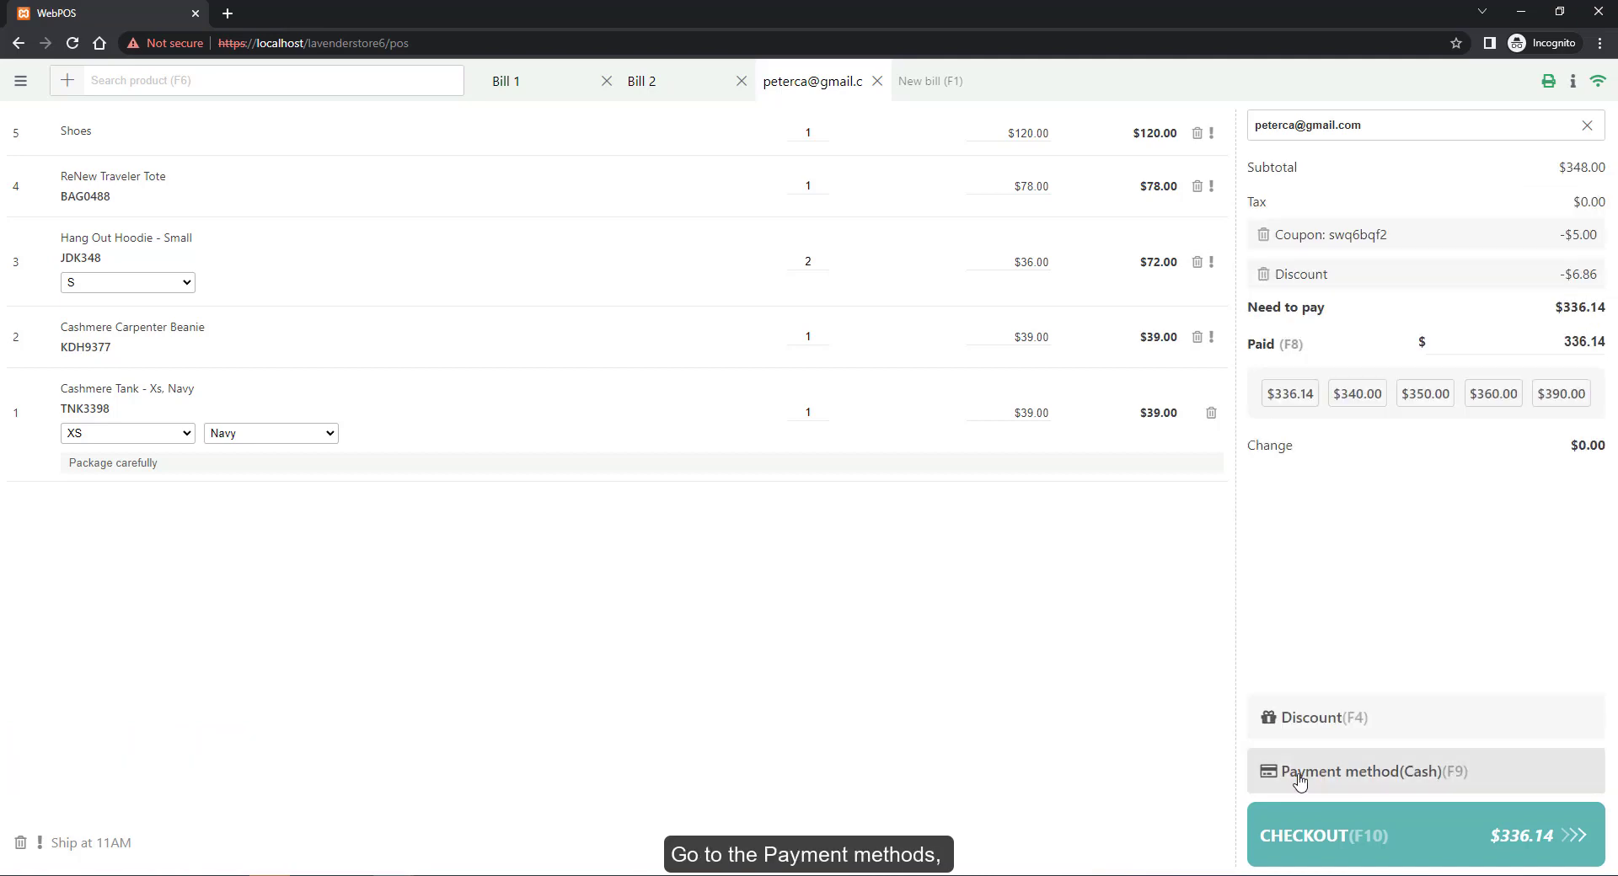
Add a direct bank transfer payment, check out the $336.14 order, and open the orders list
click(1278, 773)
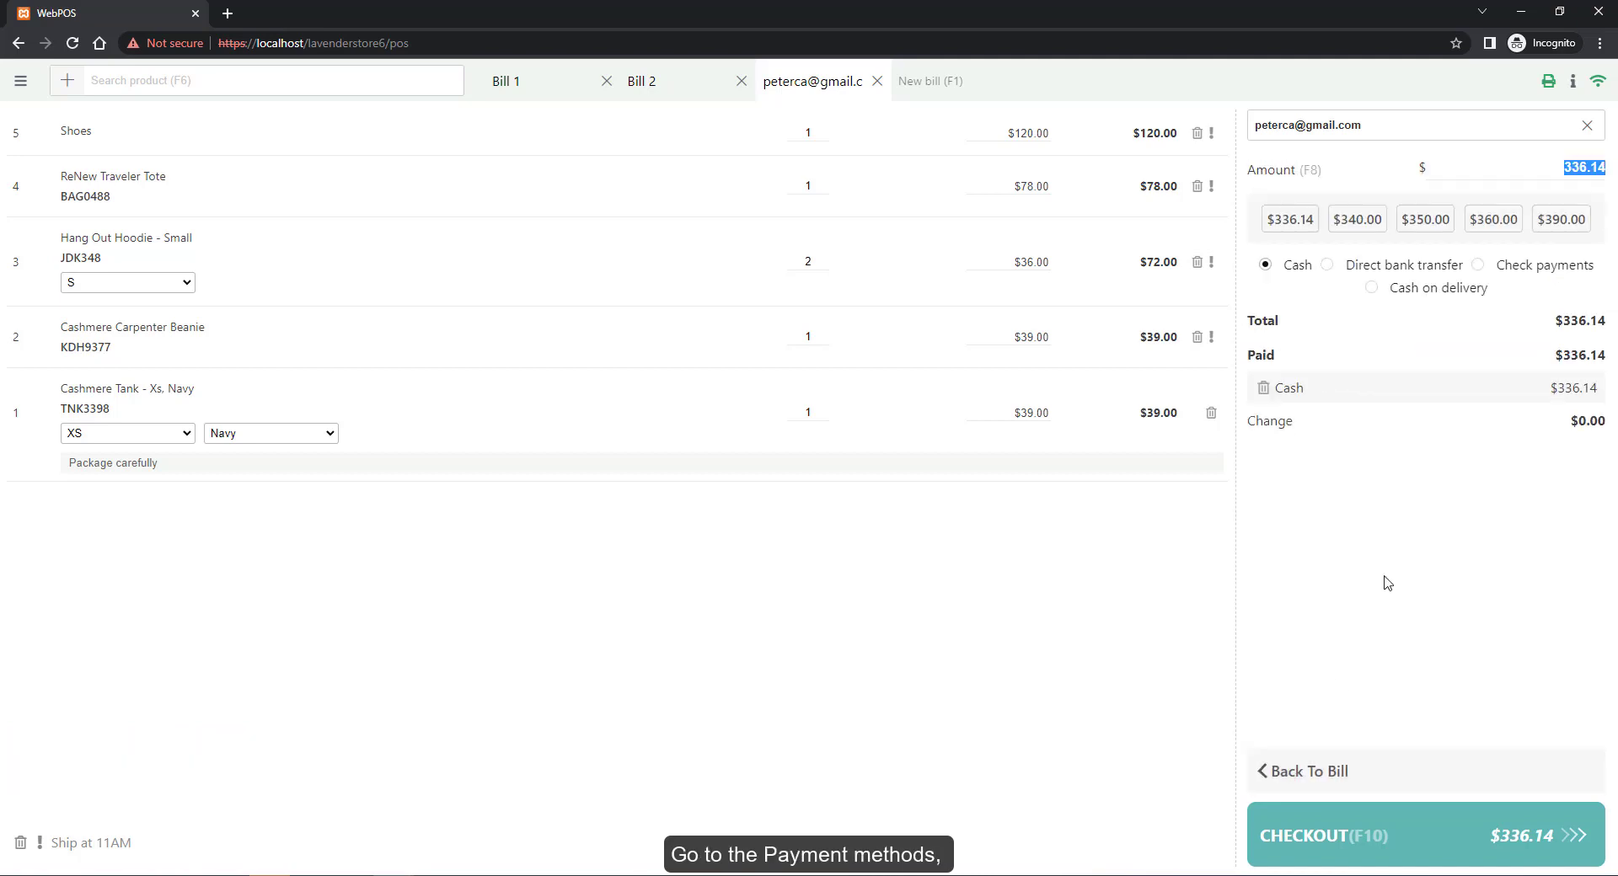
click(1329, 266)
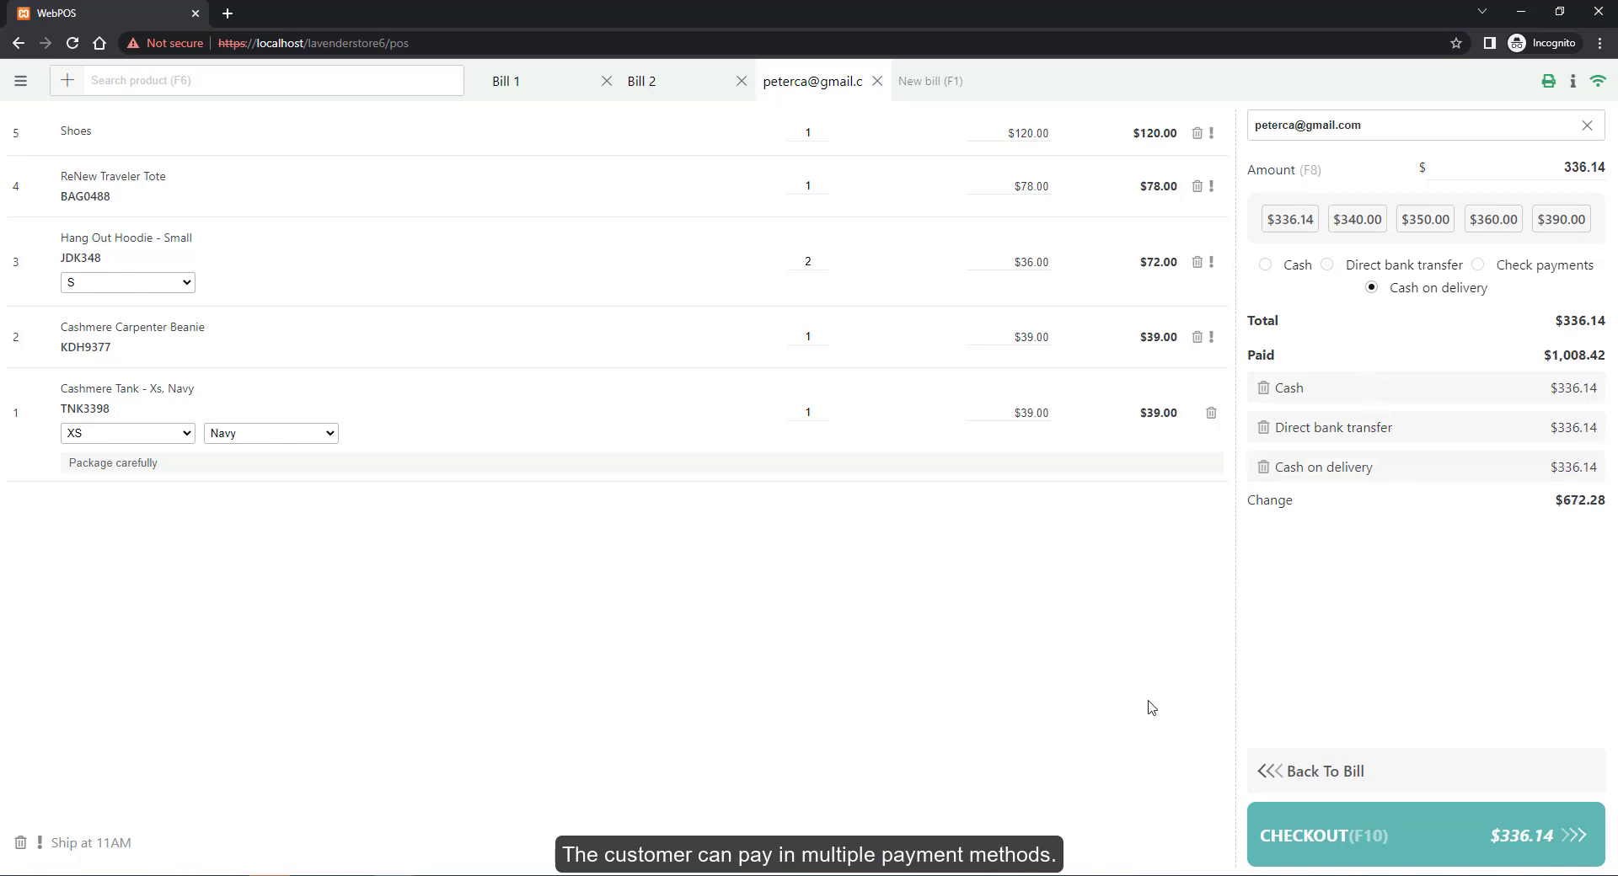
click(1289, 845)
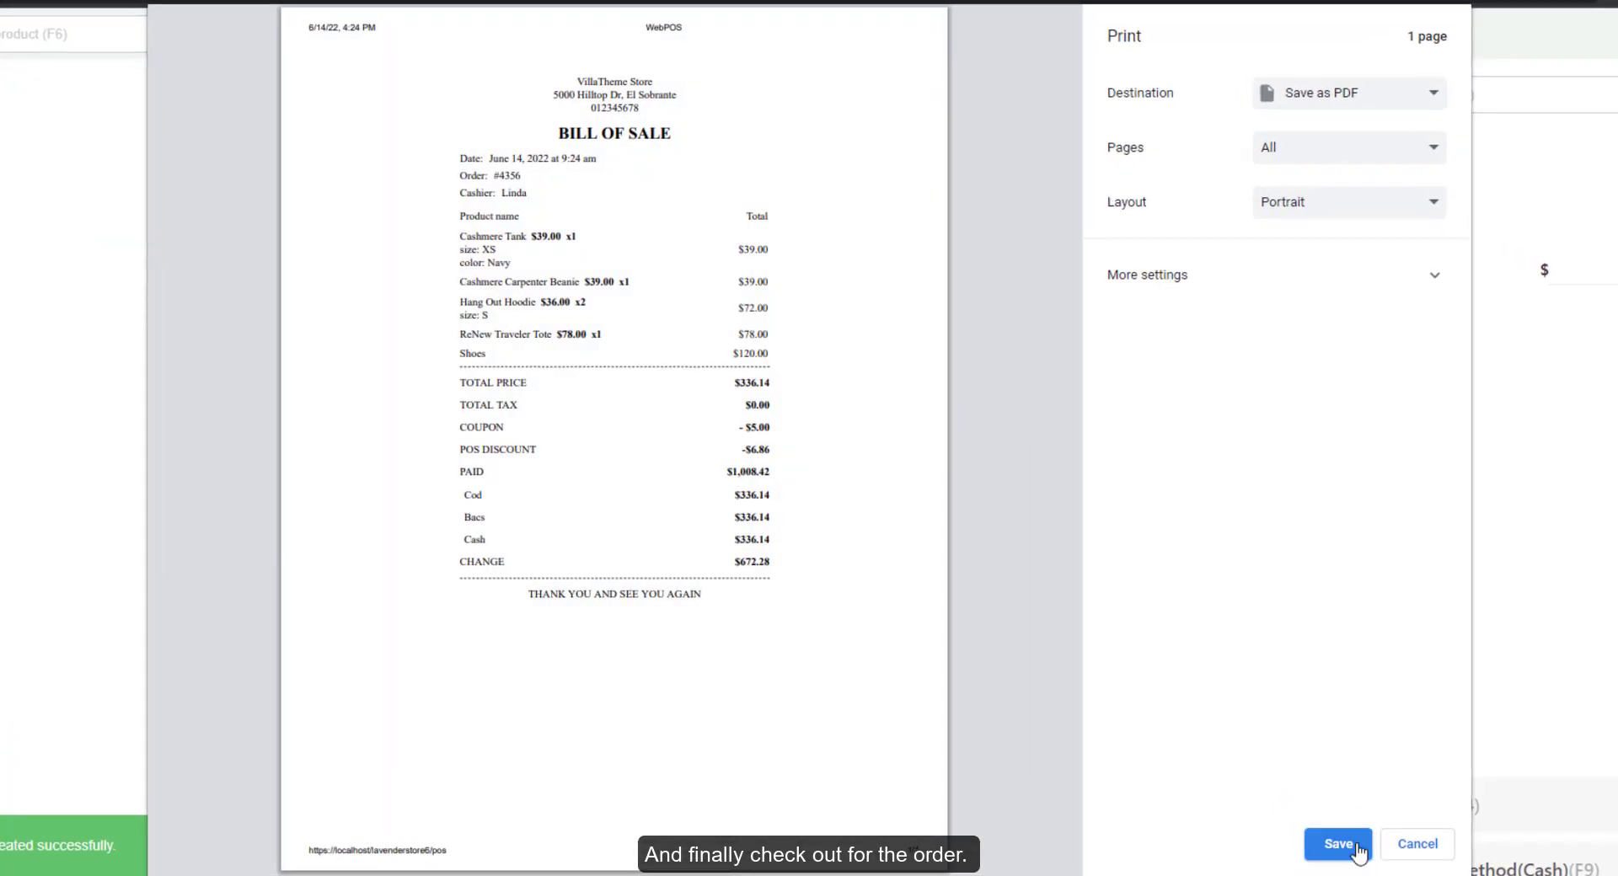
click(1338, 844)
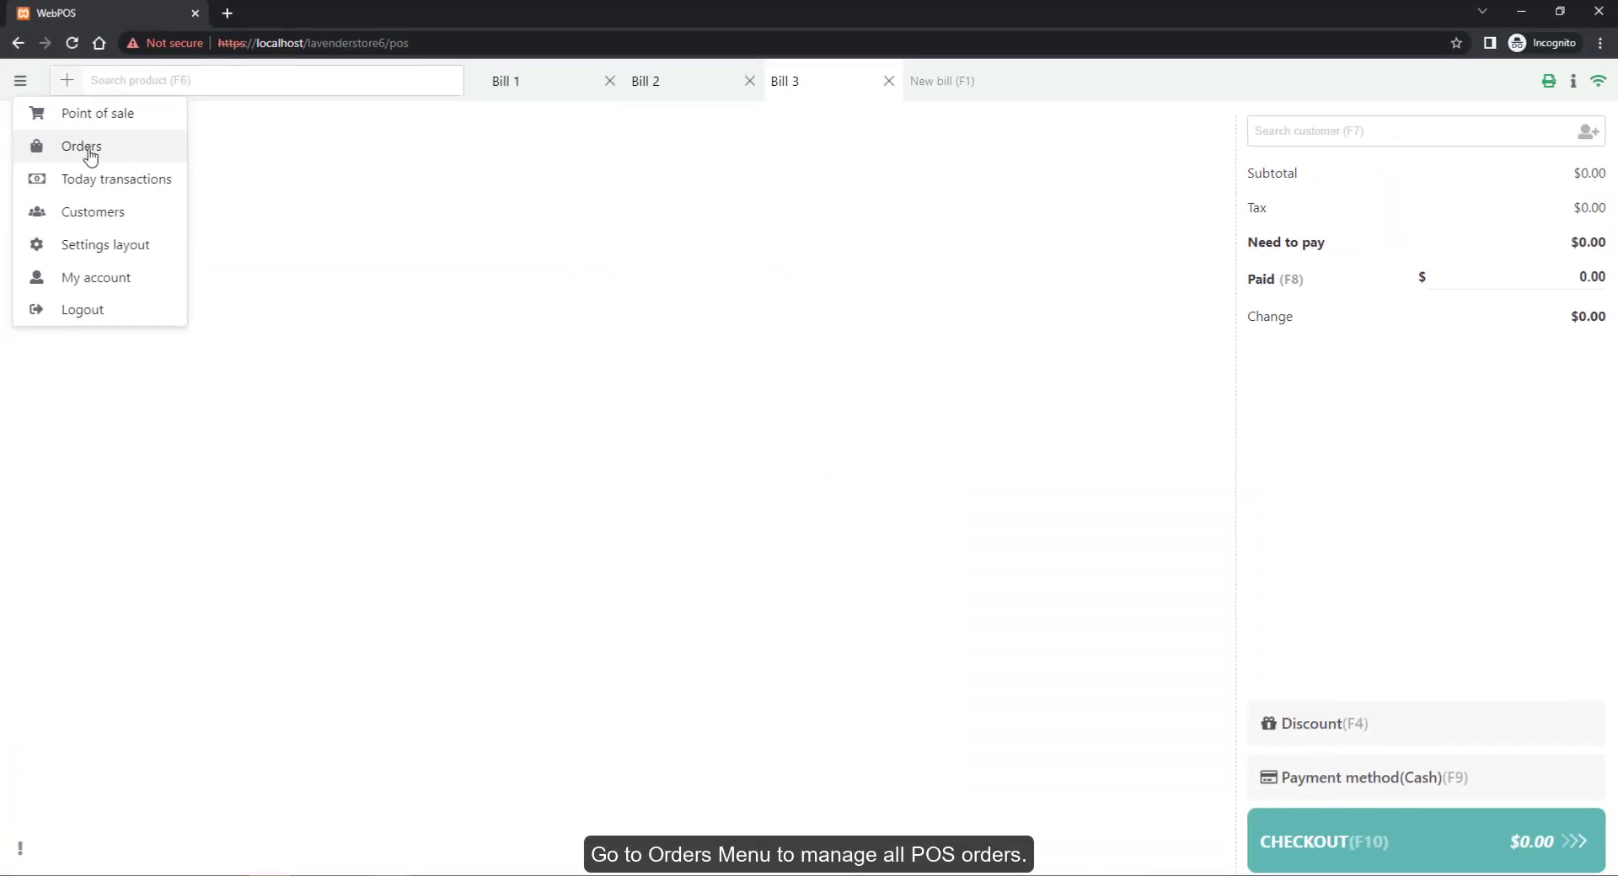
click(86, 152)
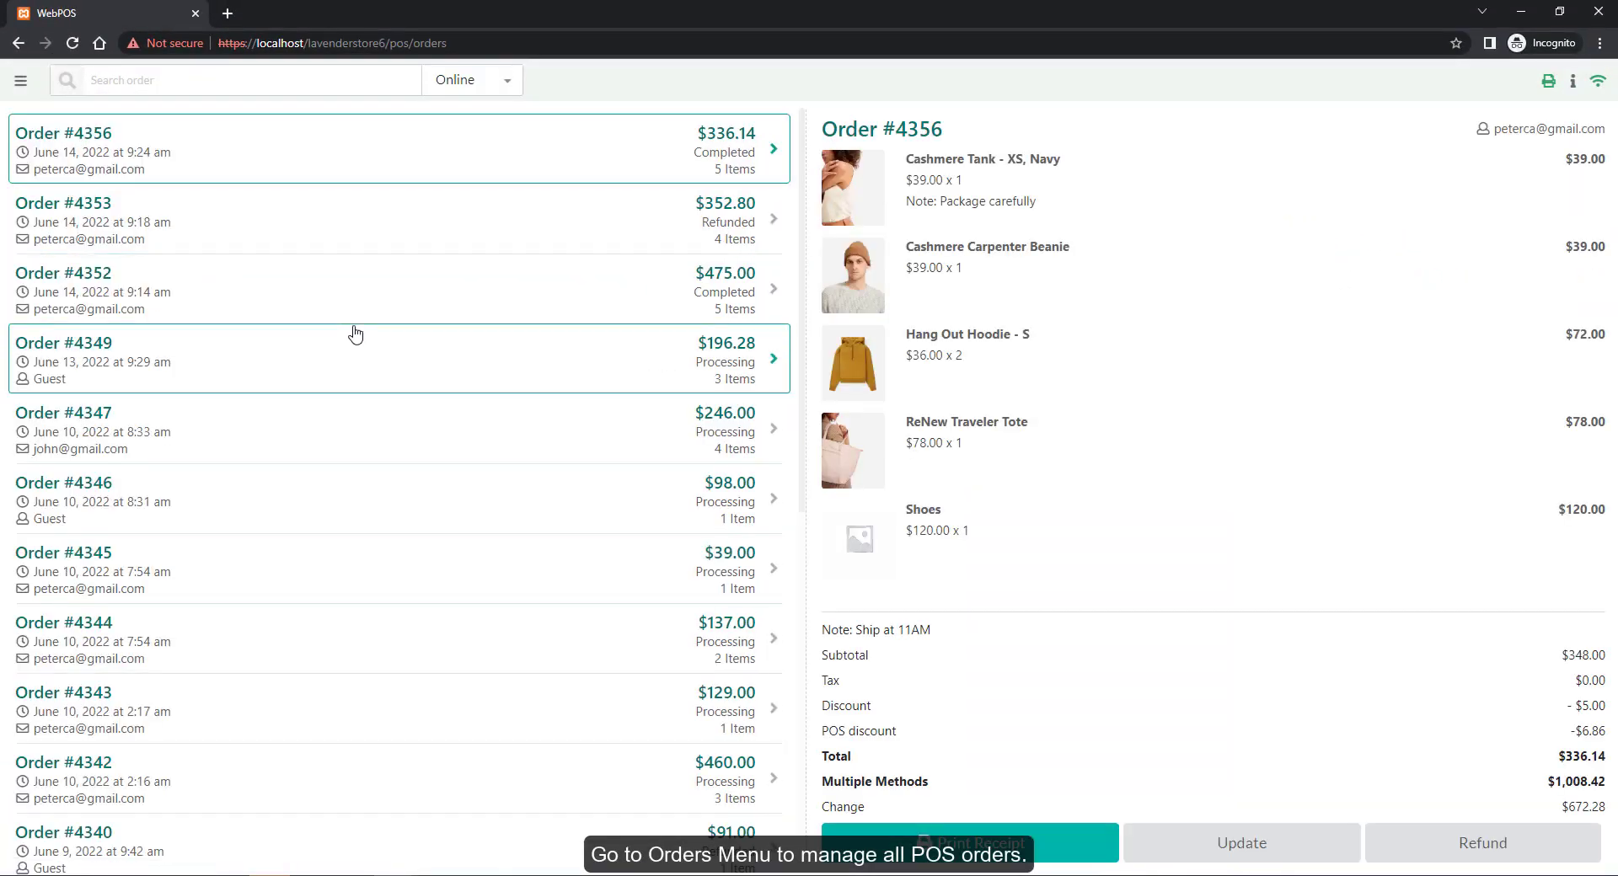
Browse orders #4353 to #4346, print #4346's receipt and open it for editing
click(579, 229)
click(594, 299)
click(598, 371)
click(603, 444)
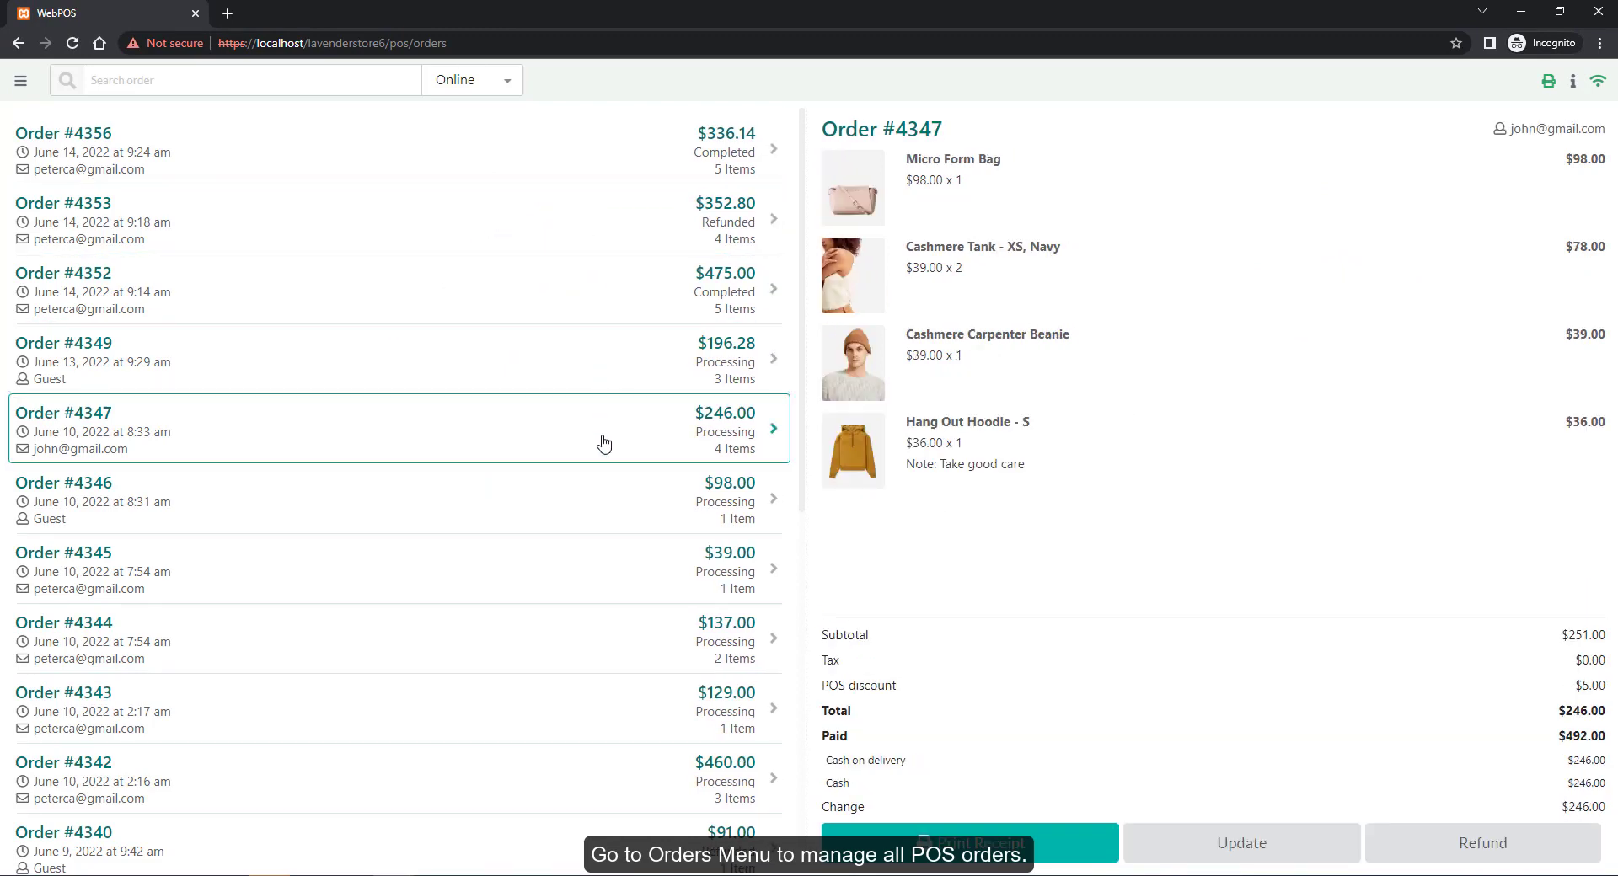
click(615, 509)
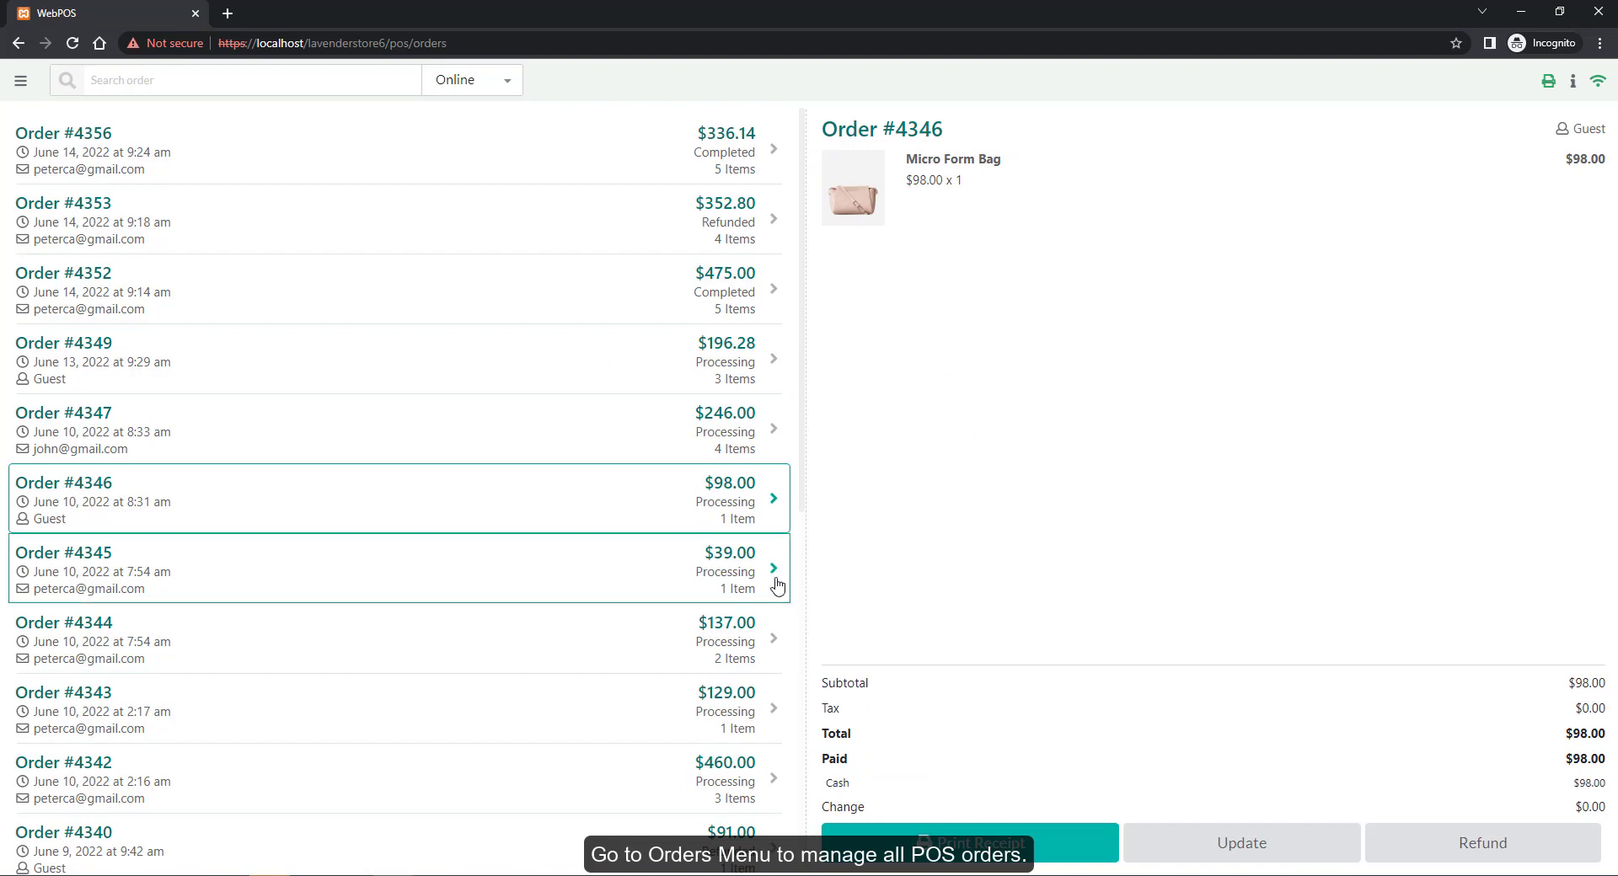
click(1033, 839)
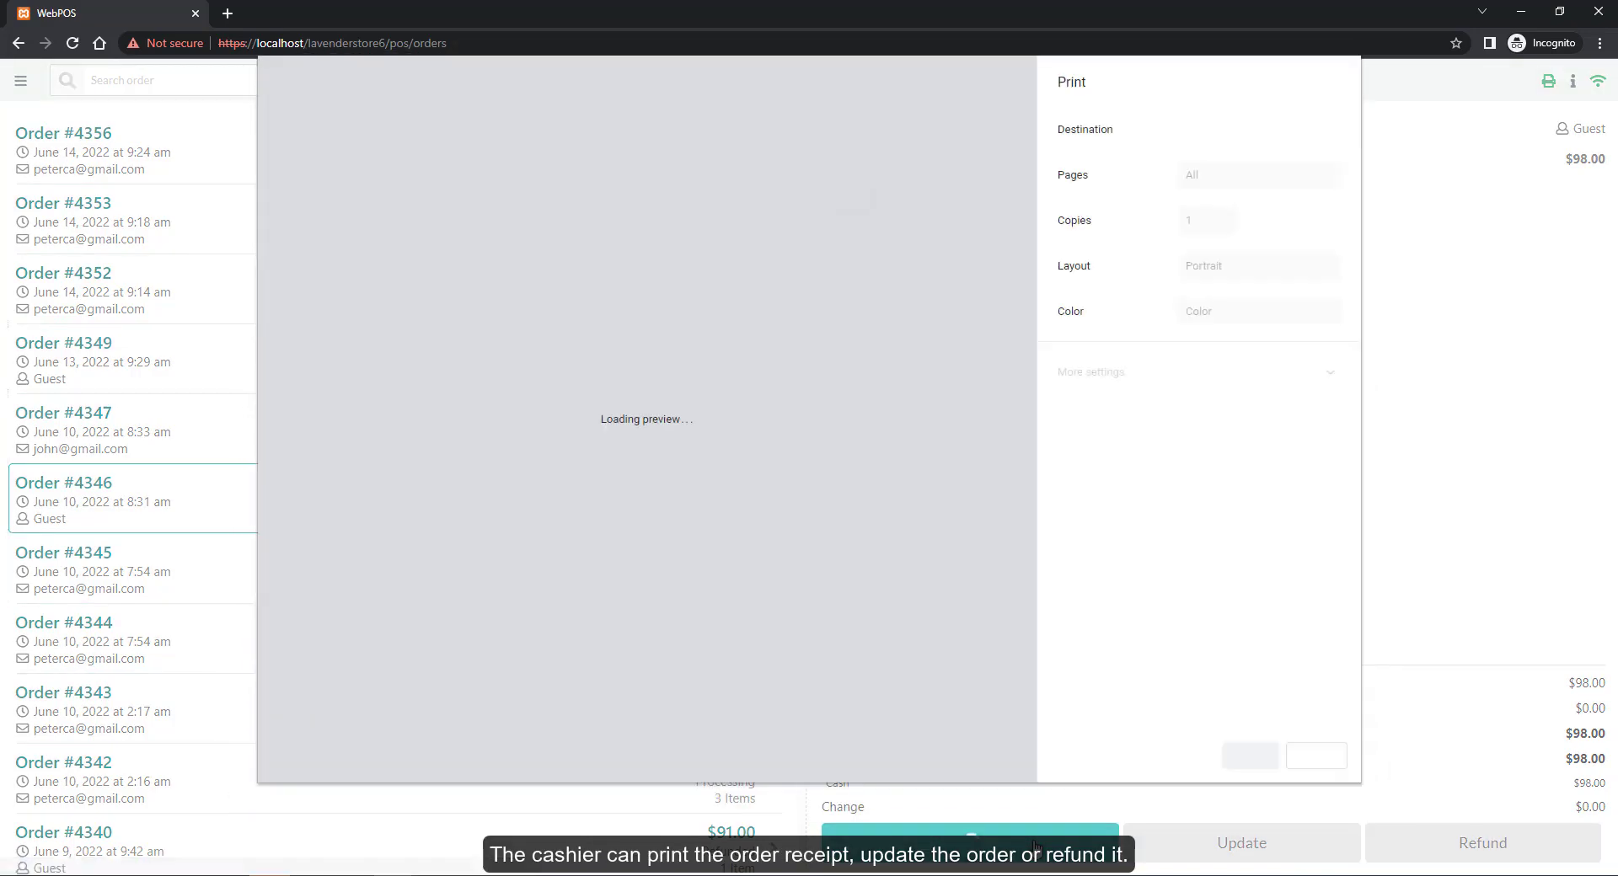
click(1316, 755)
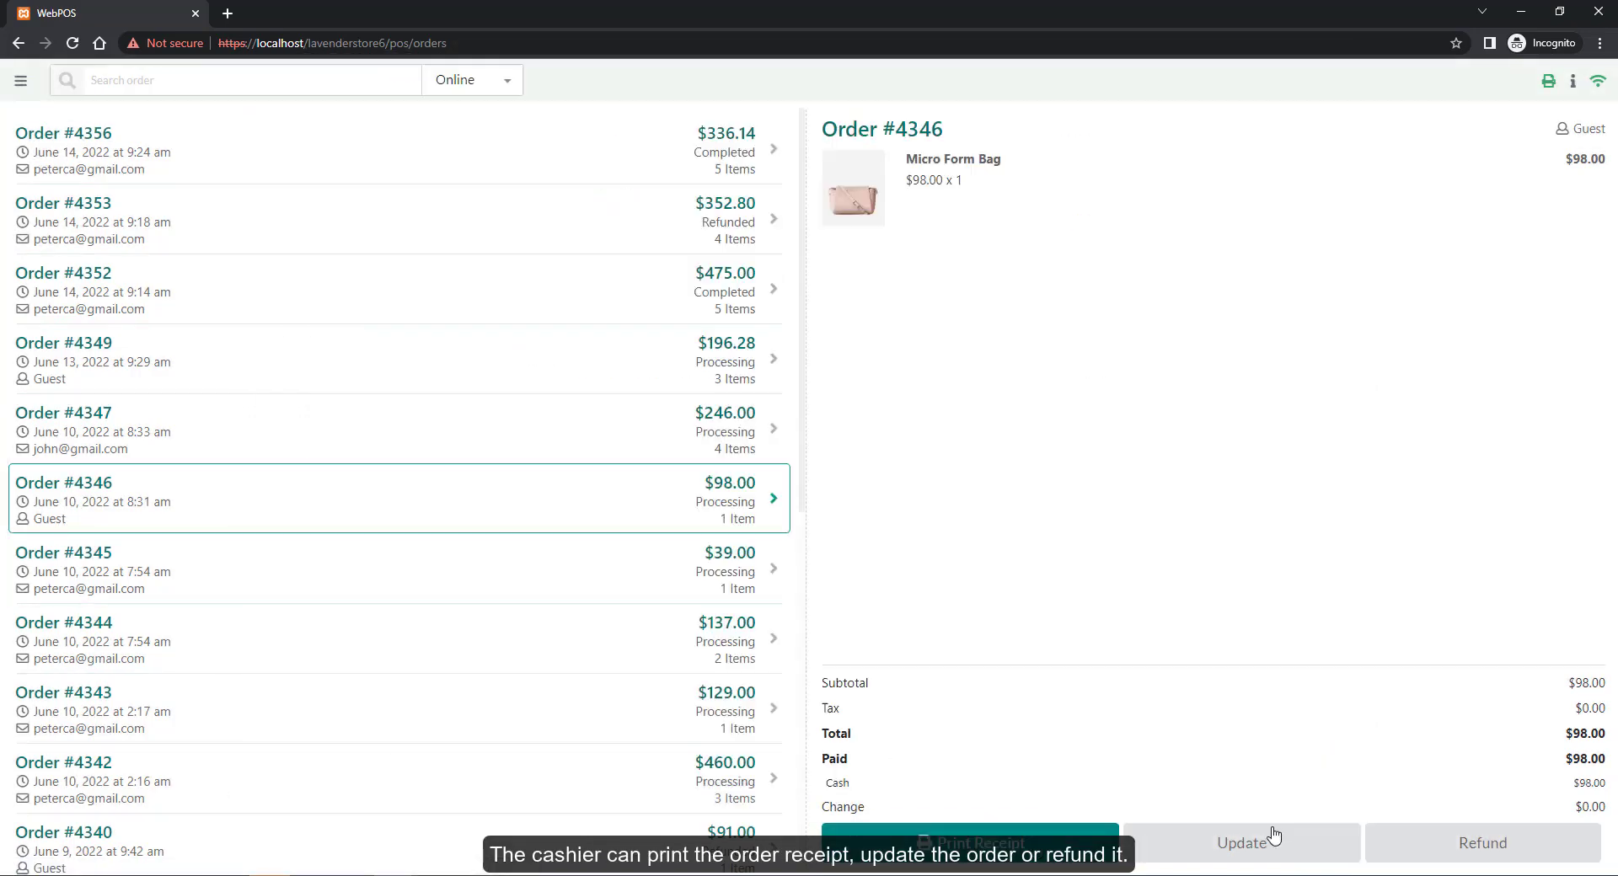
click(1268, 842)
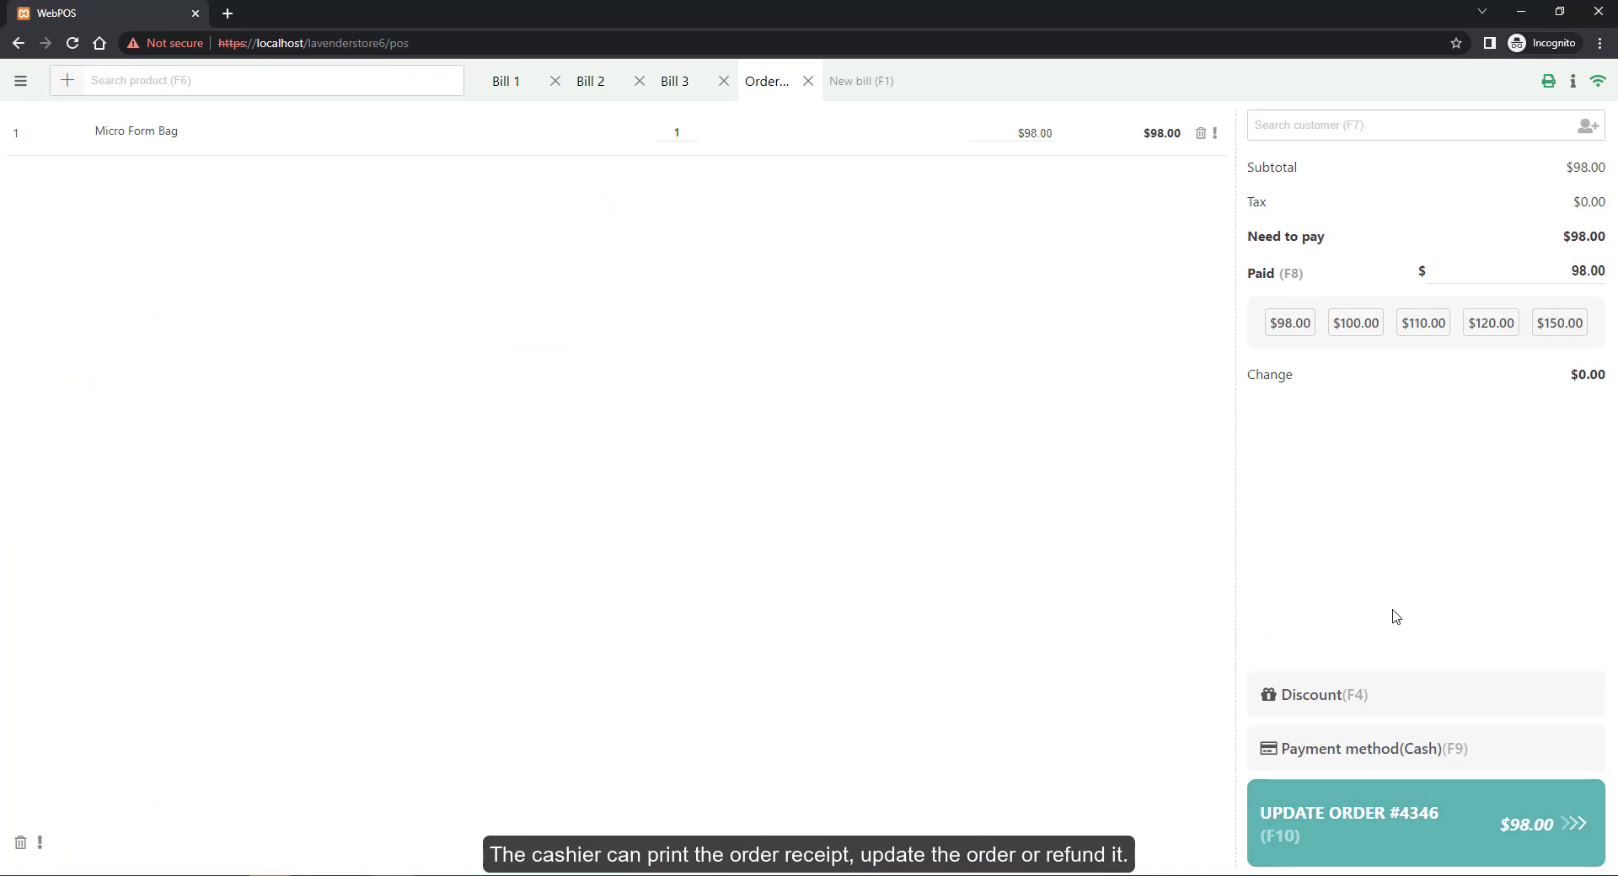
Refund Order #4356 and confirm
click(18, 43)
click(1482, 842)
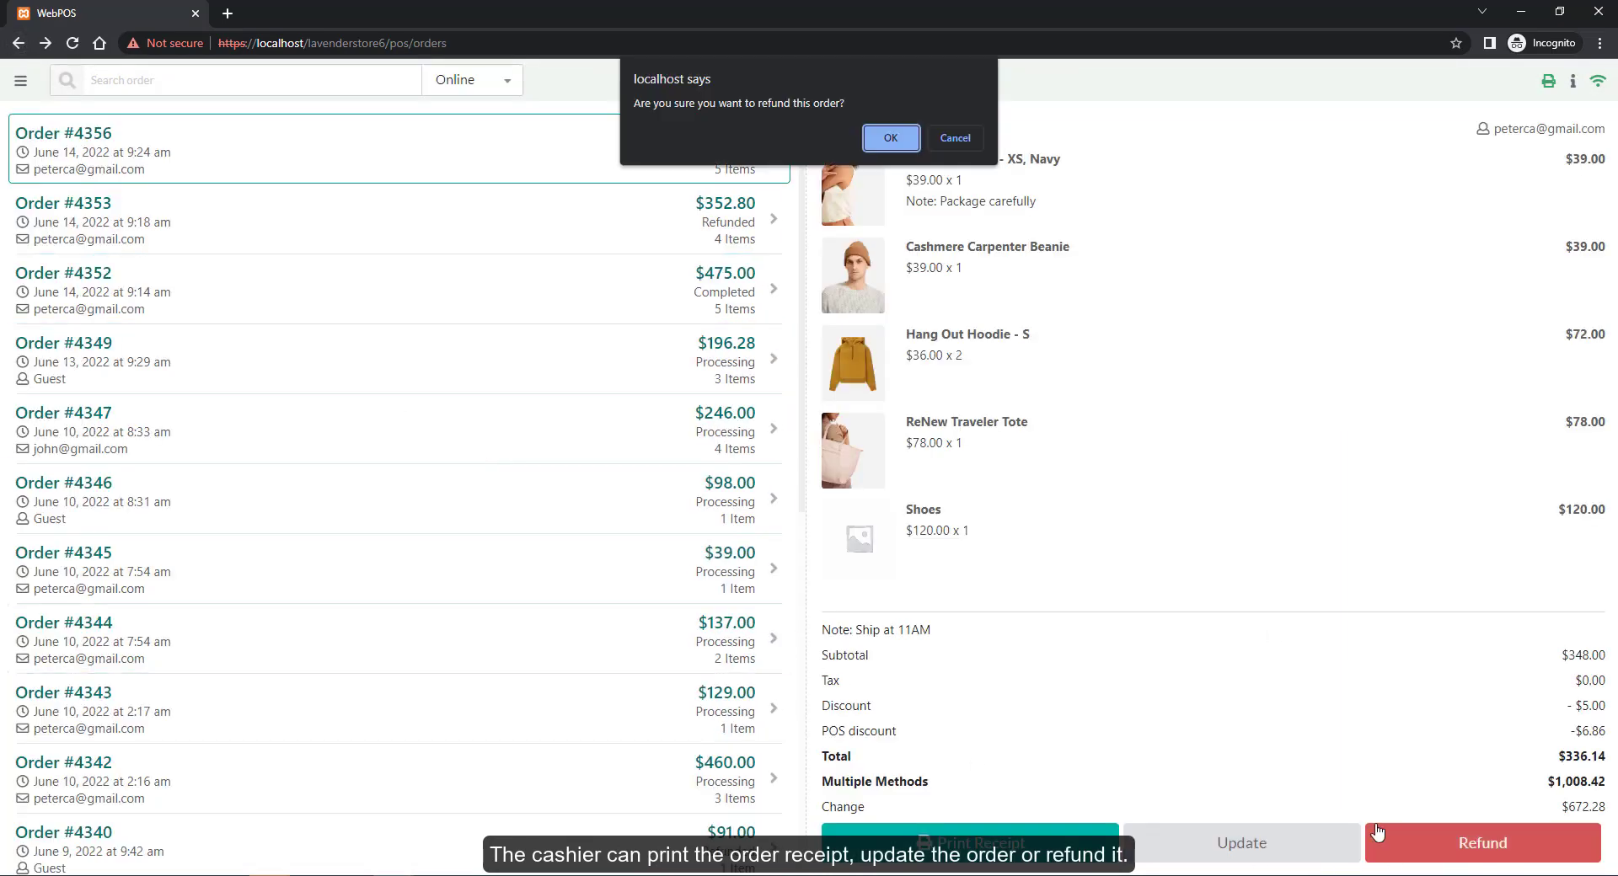
click(890, 140)
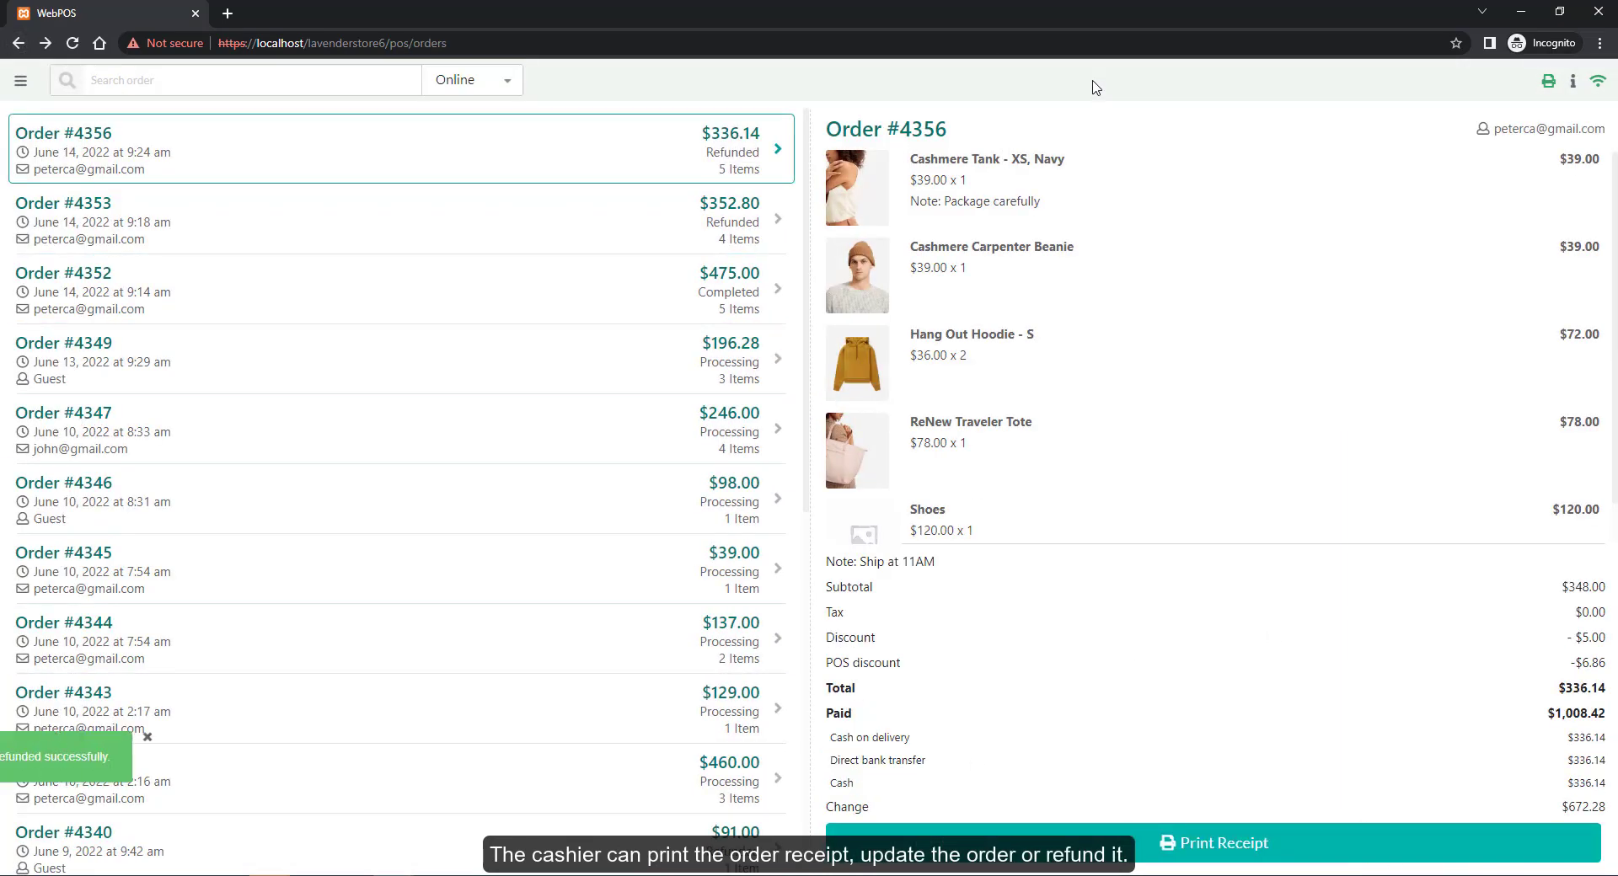
Search the orders list for 4342
click(462, 84)
click(264, 87)
text(4342)
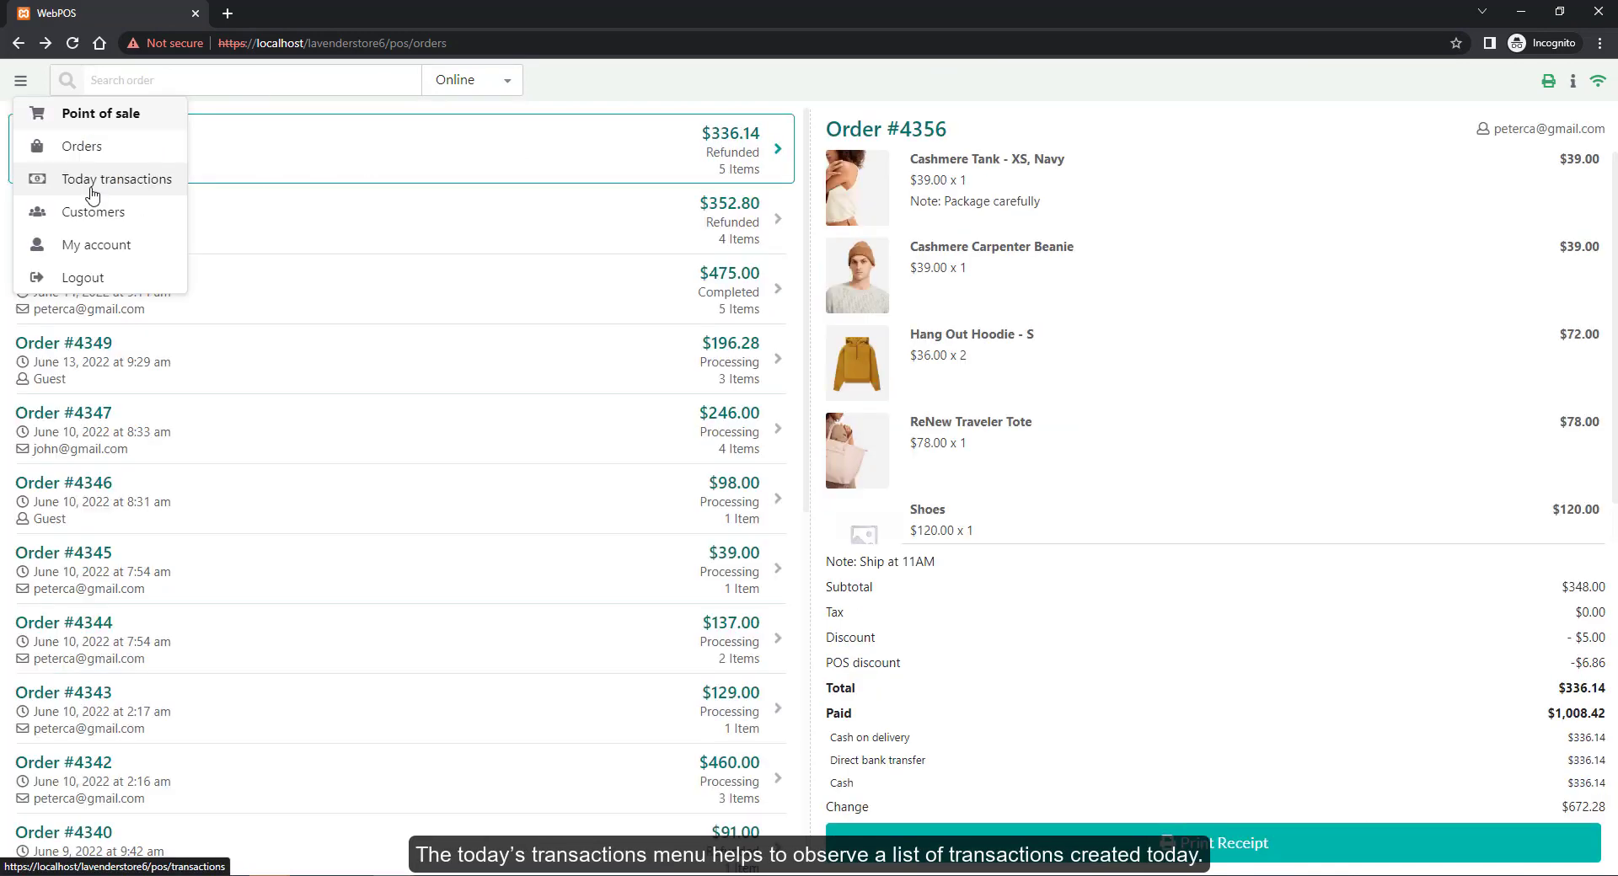
Search today's transactions for 39, then save a $50.00 Cash in transaction with reason 'change'
click(51, 174)
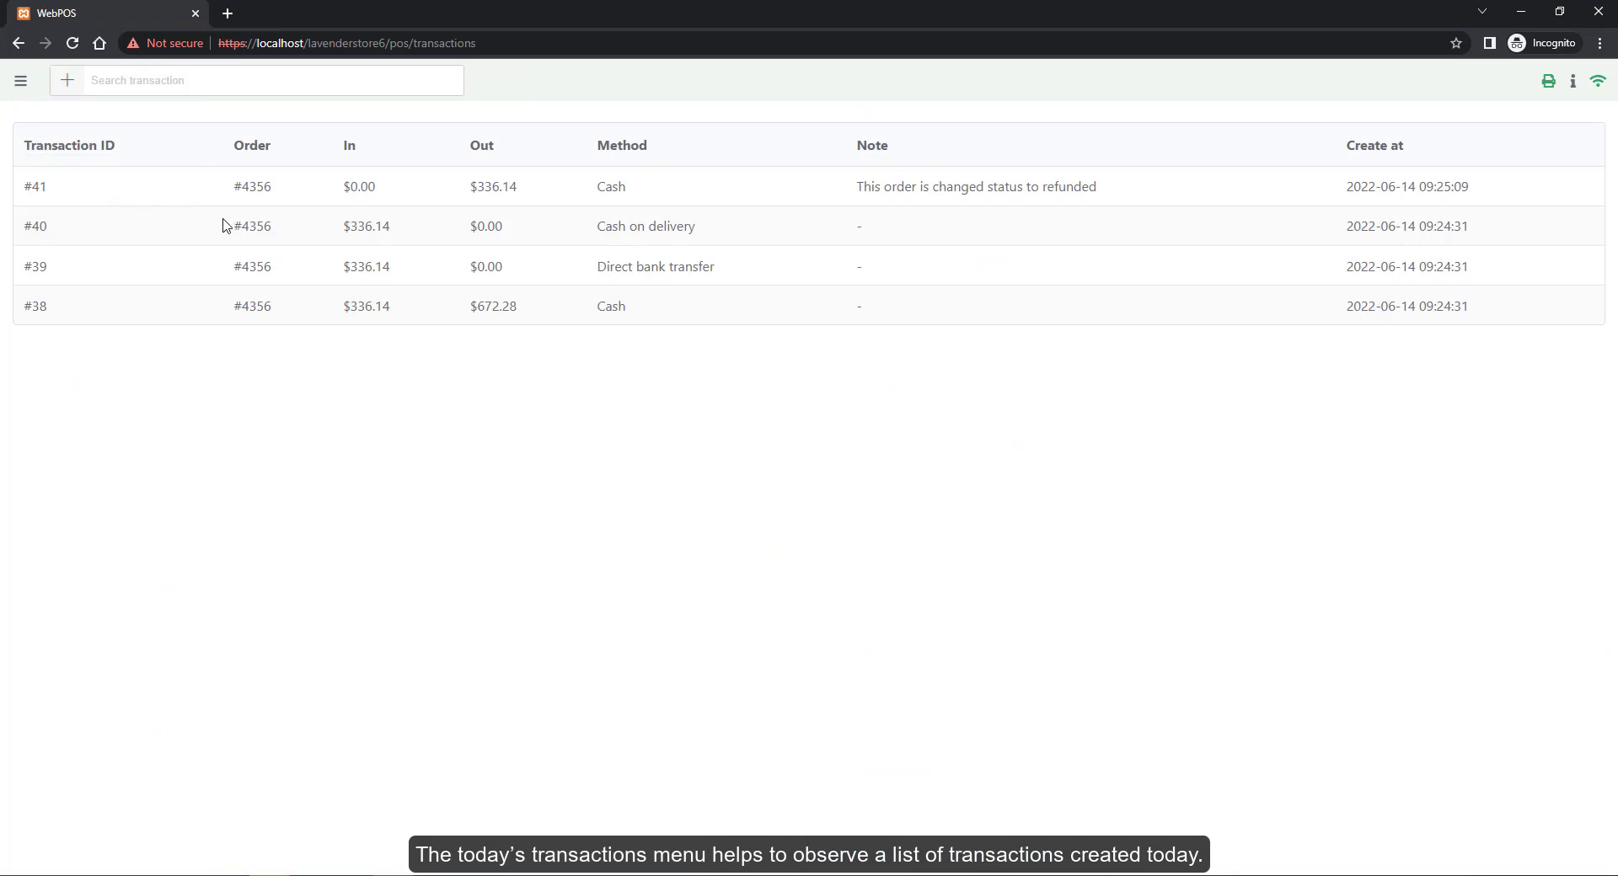
click(196, 80)
text(39)
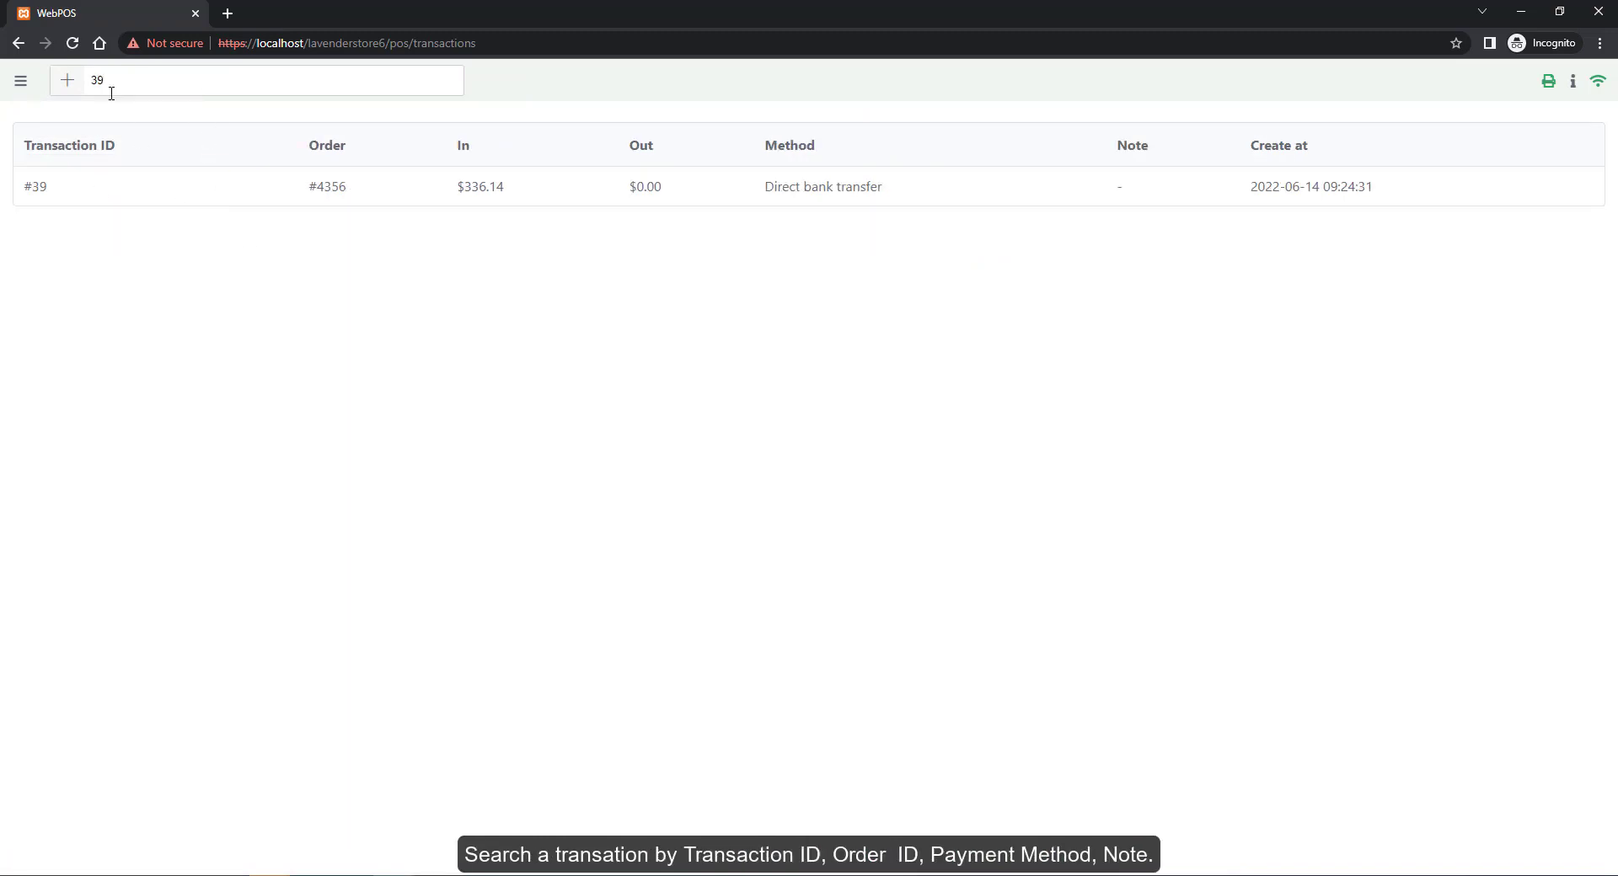
click(74, 84)
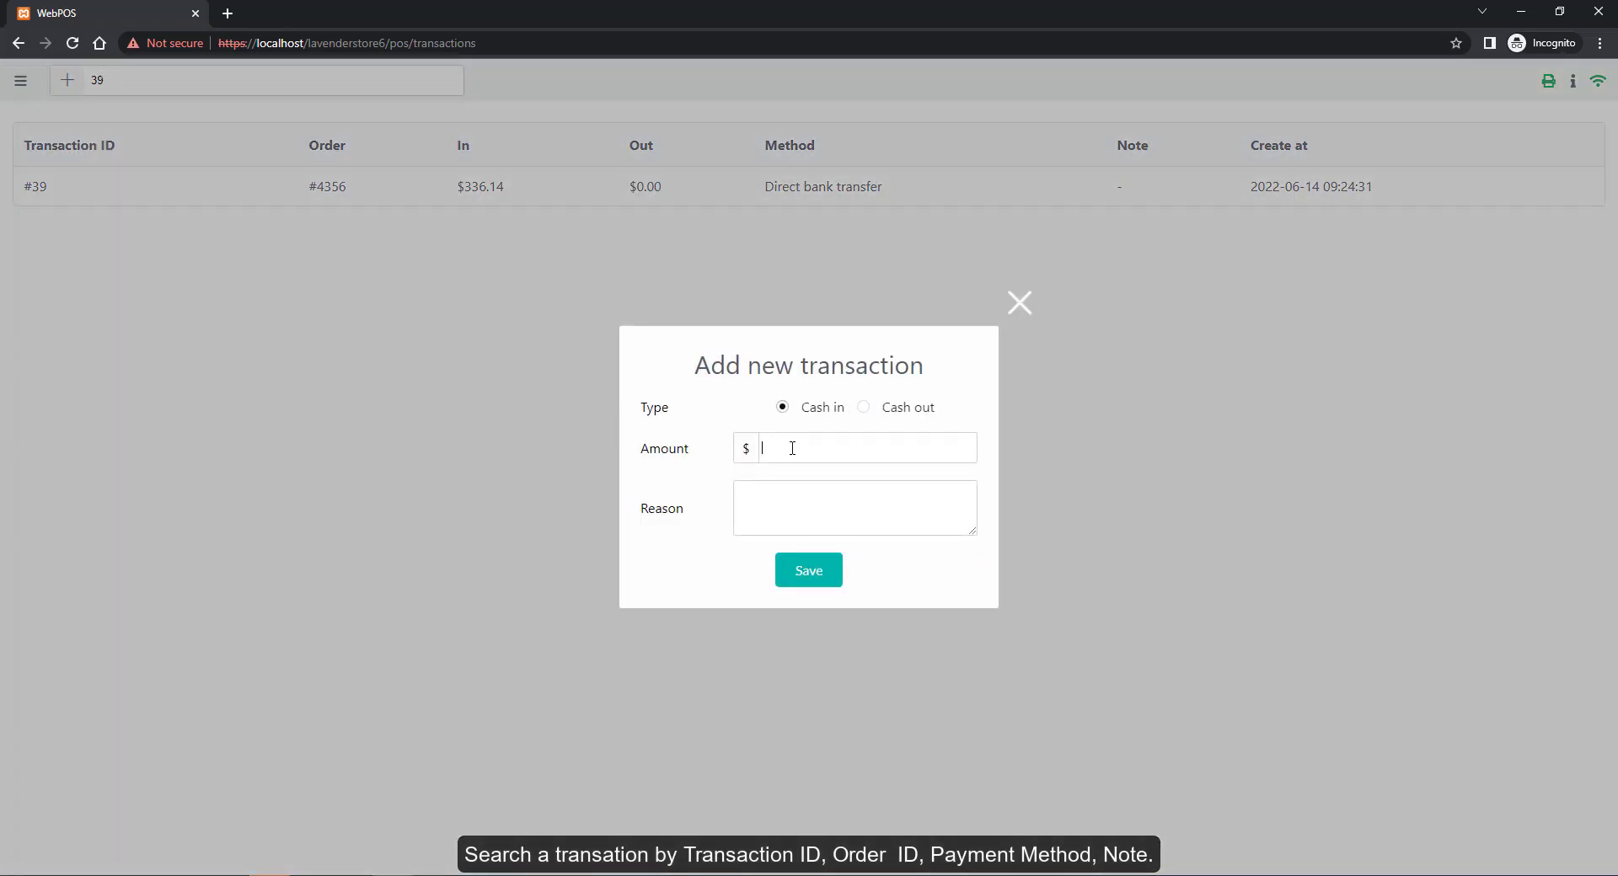
click(863, 408)
click(783, 409)
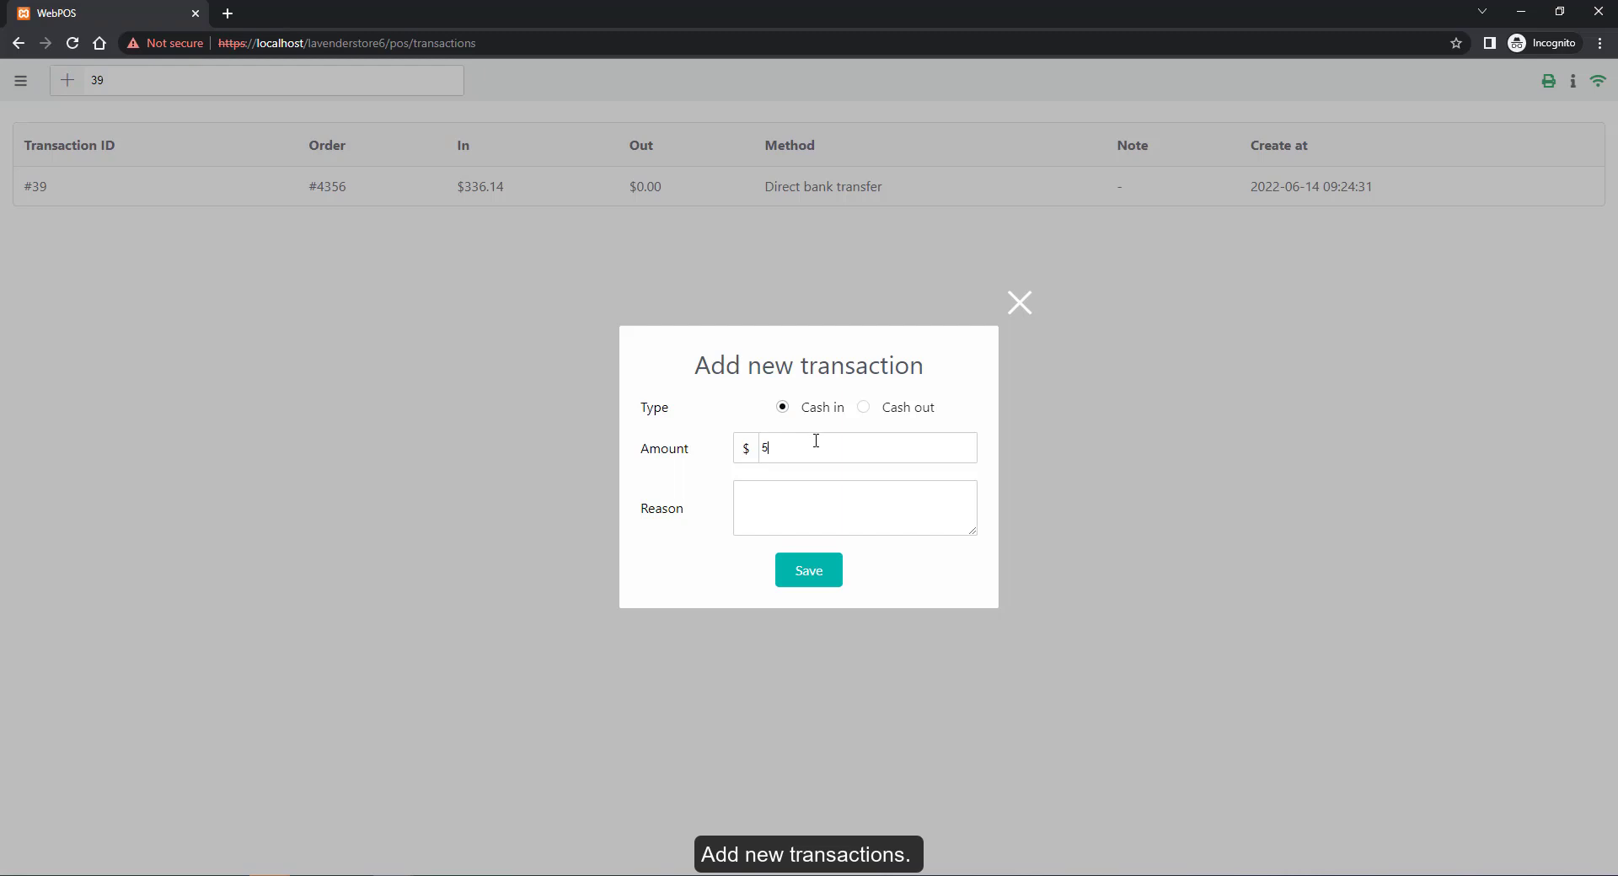
text(change)
click(823, 572)
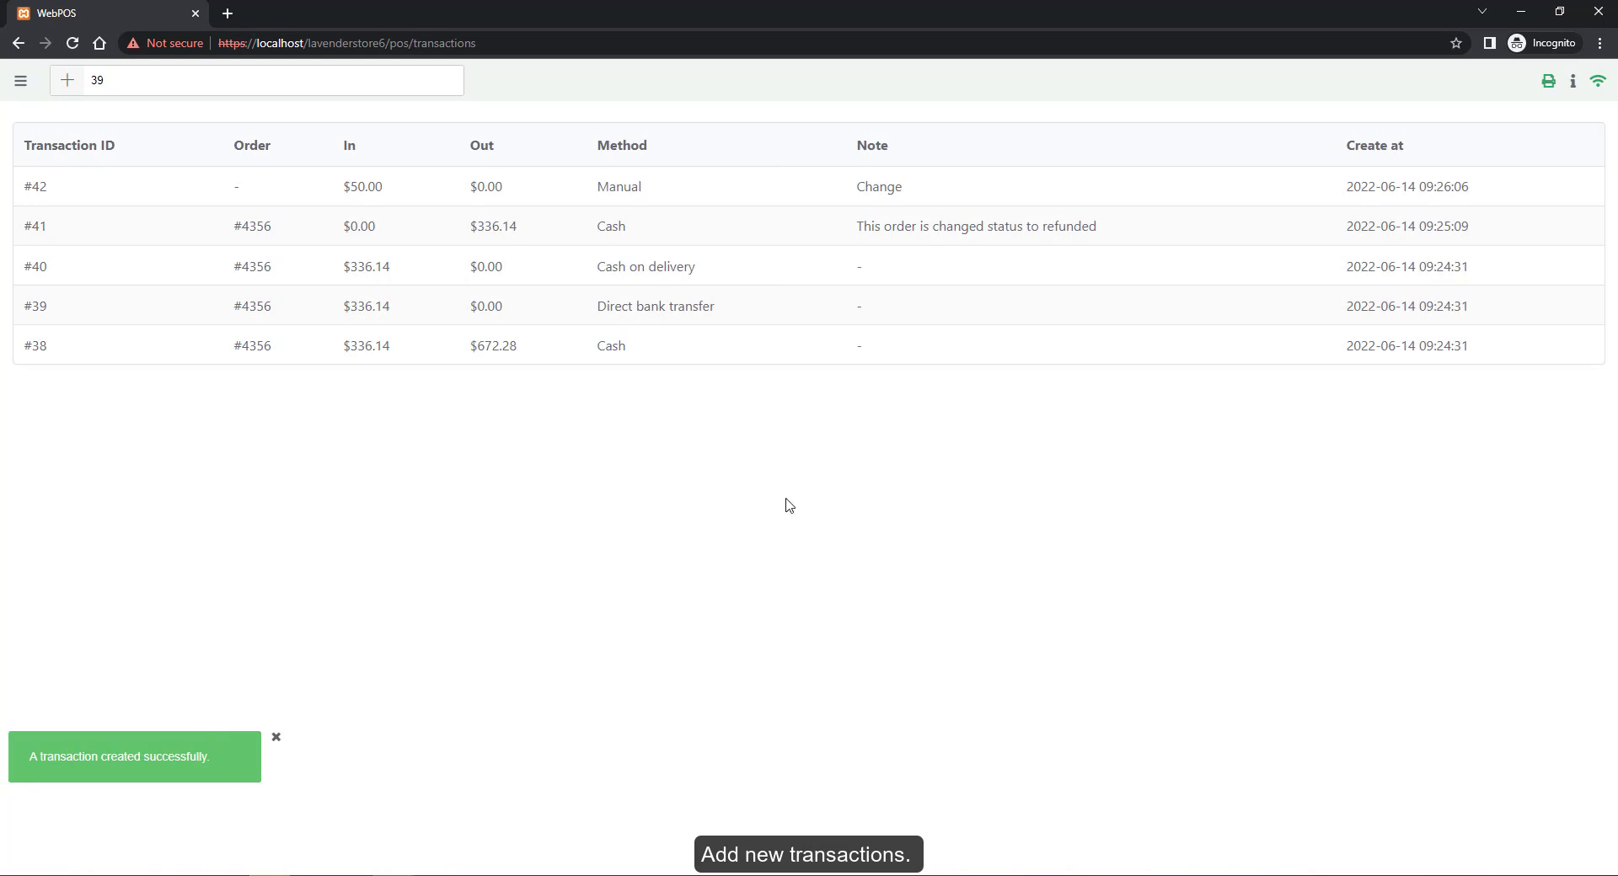
Browse the customer list, then save the second customer's last name, phone, address, city and postcode
click(22, 80)
click(88, 214)
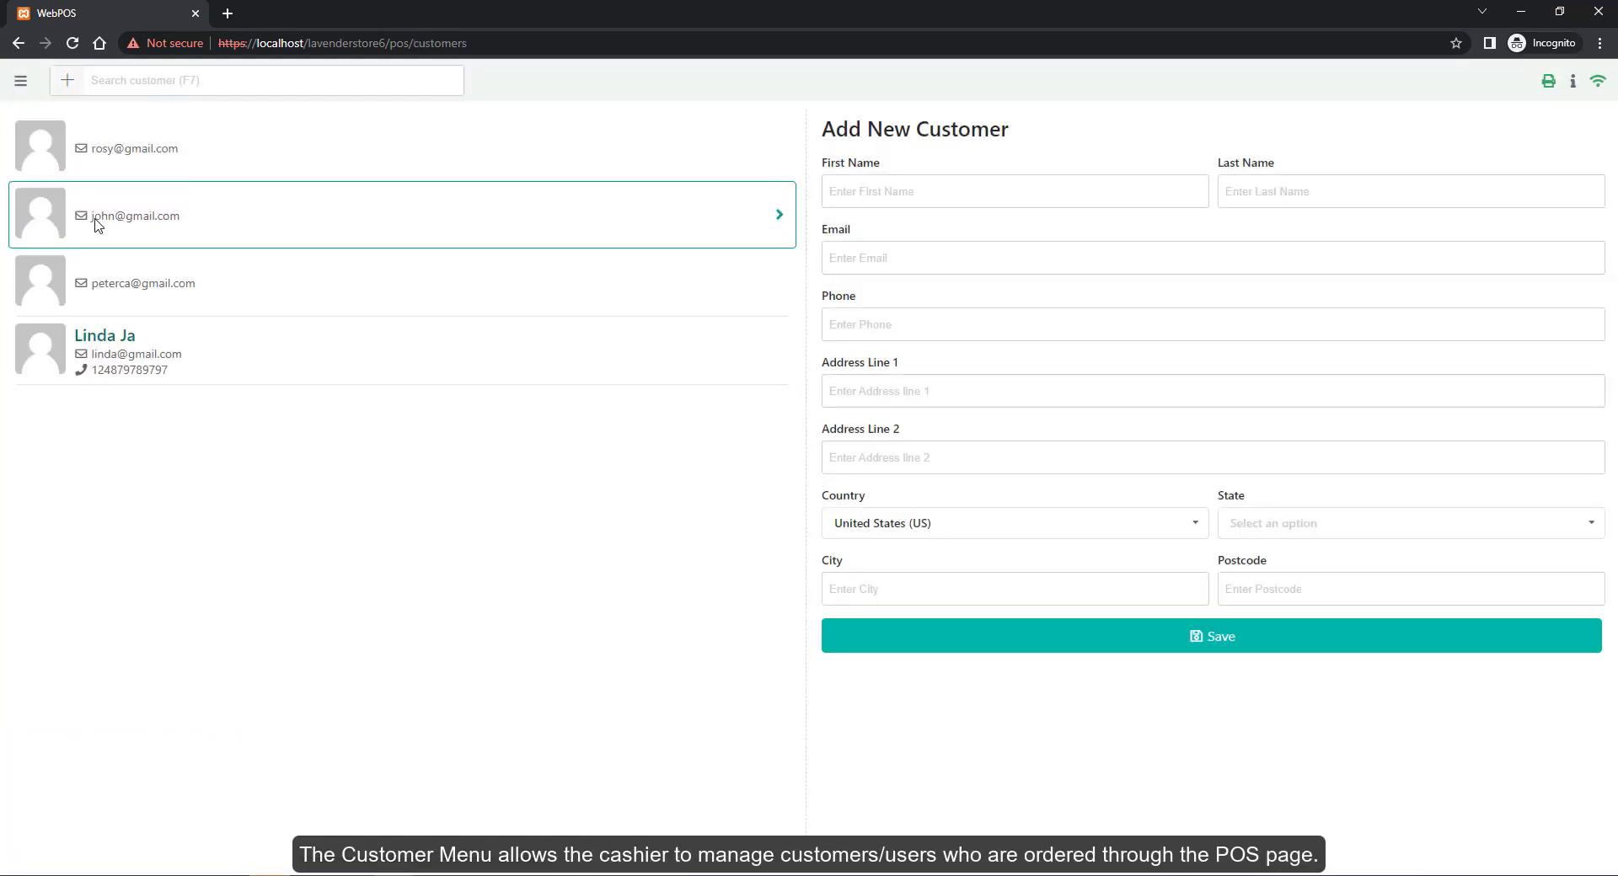
click(241, 350)
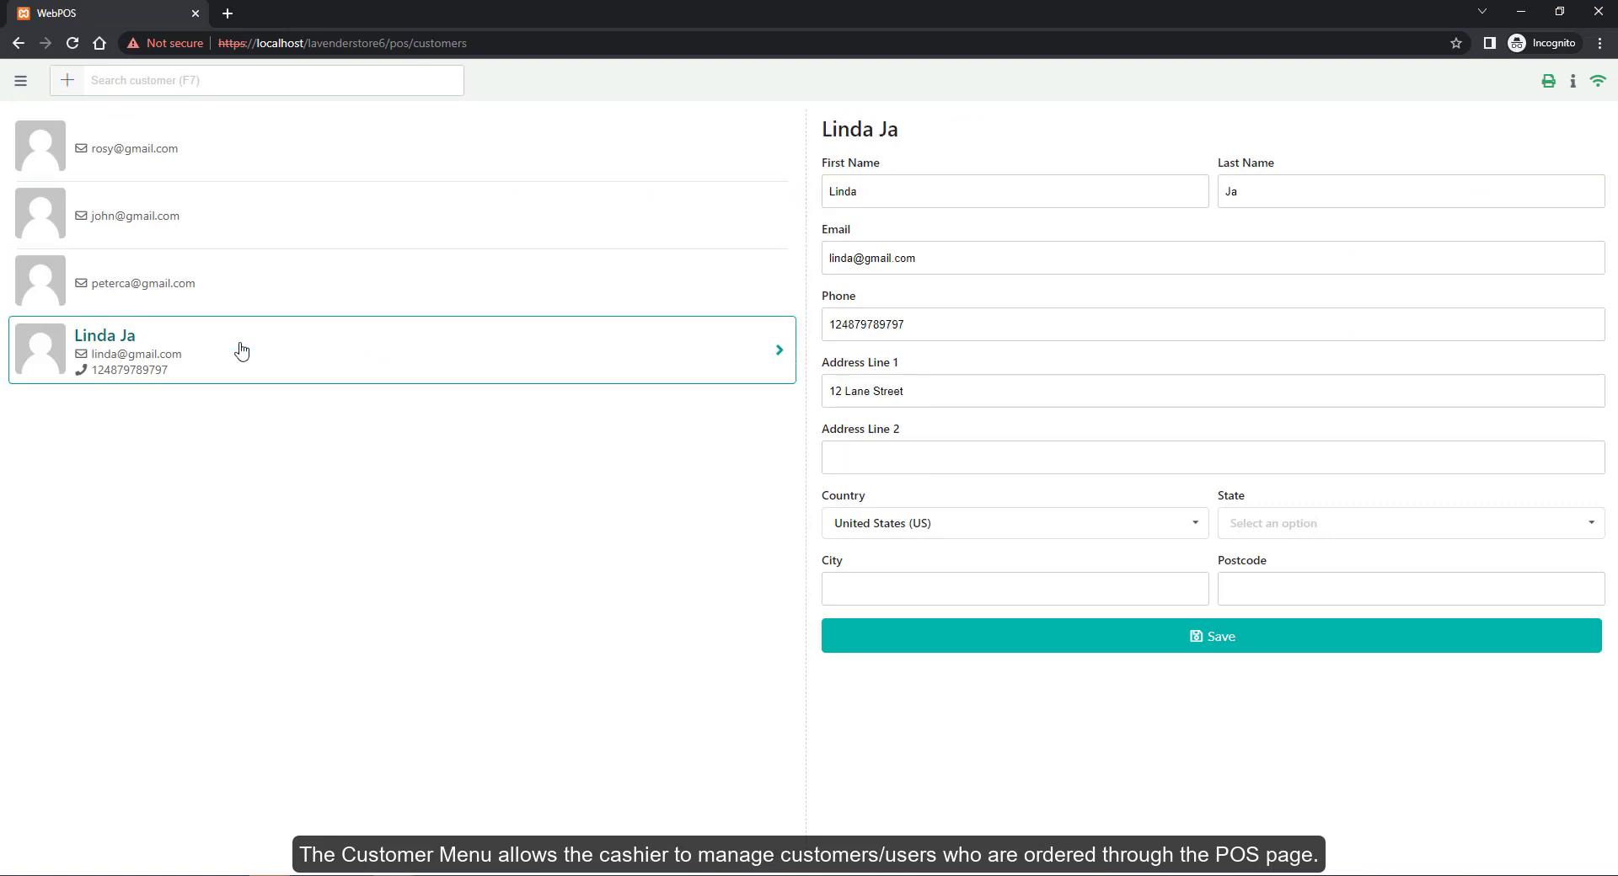
click(245, 287)
click(267, 223)
click(299, 168)
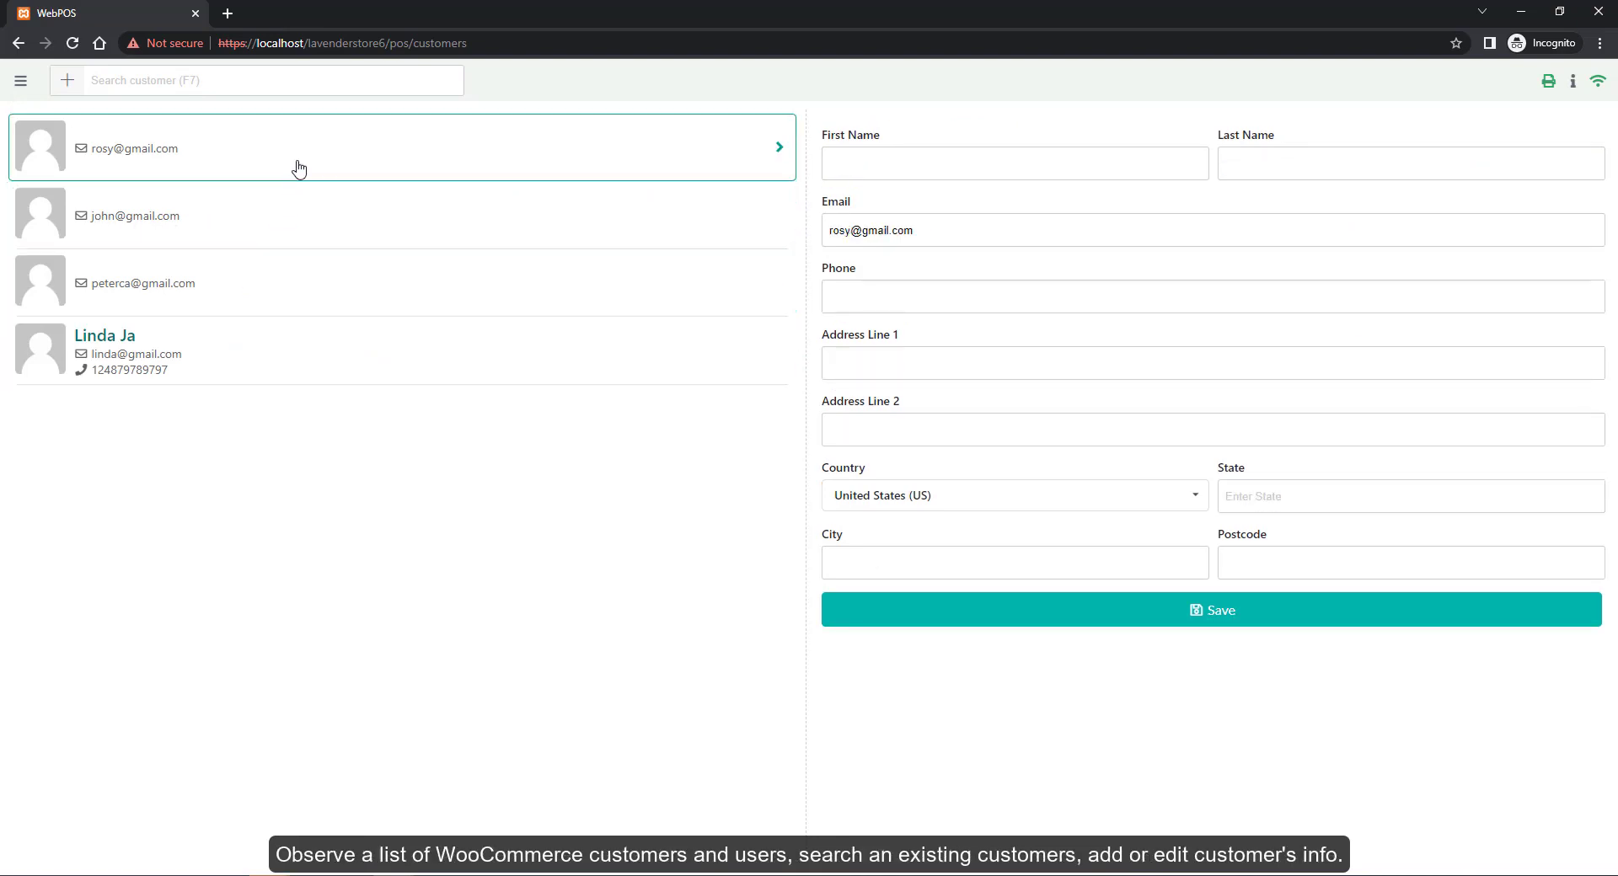
click(480, 228)
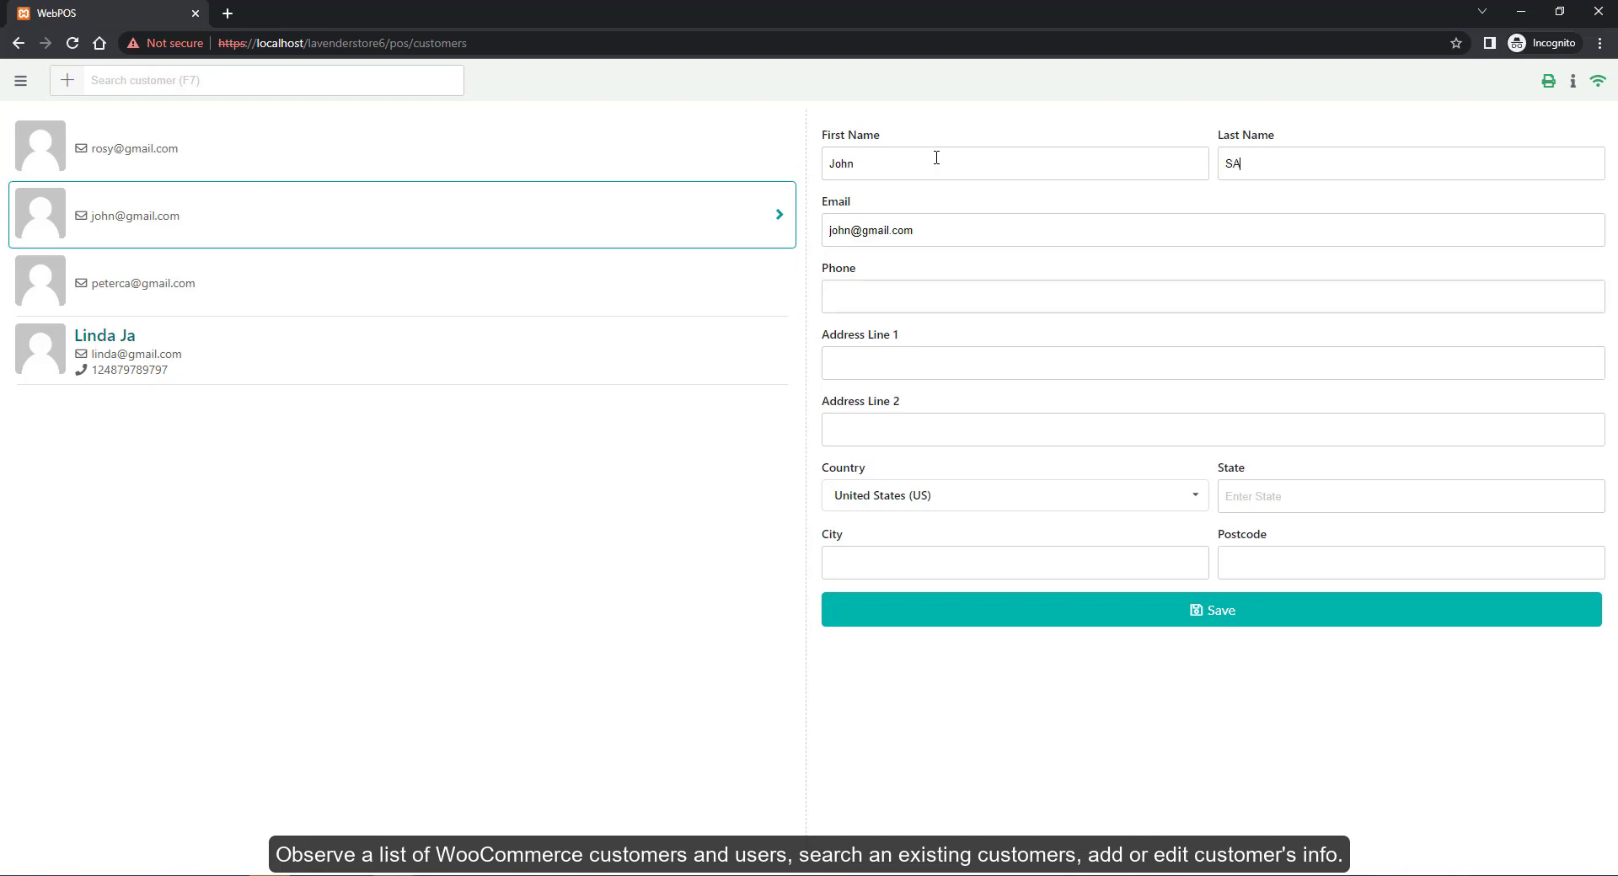
click(1231, 623)
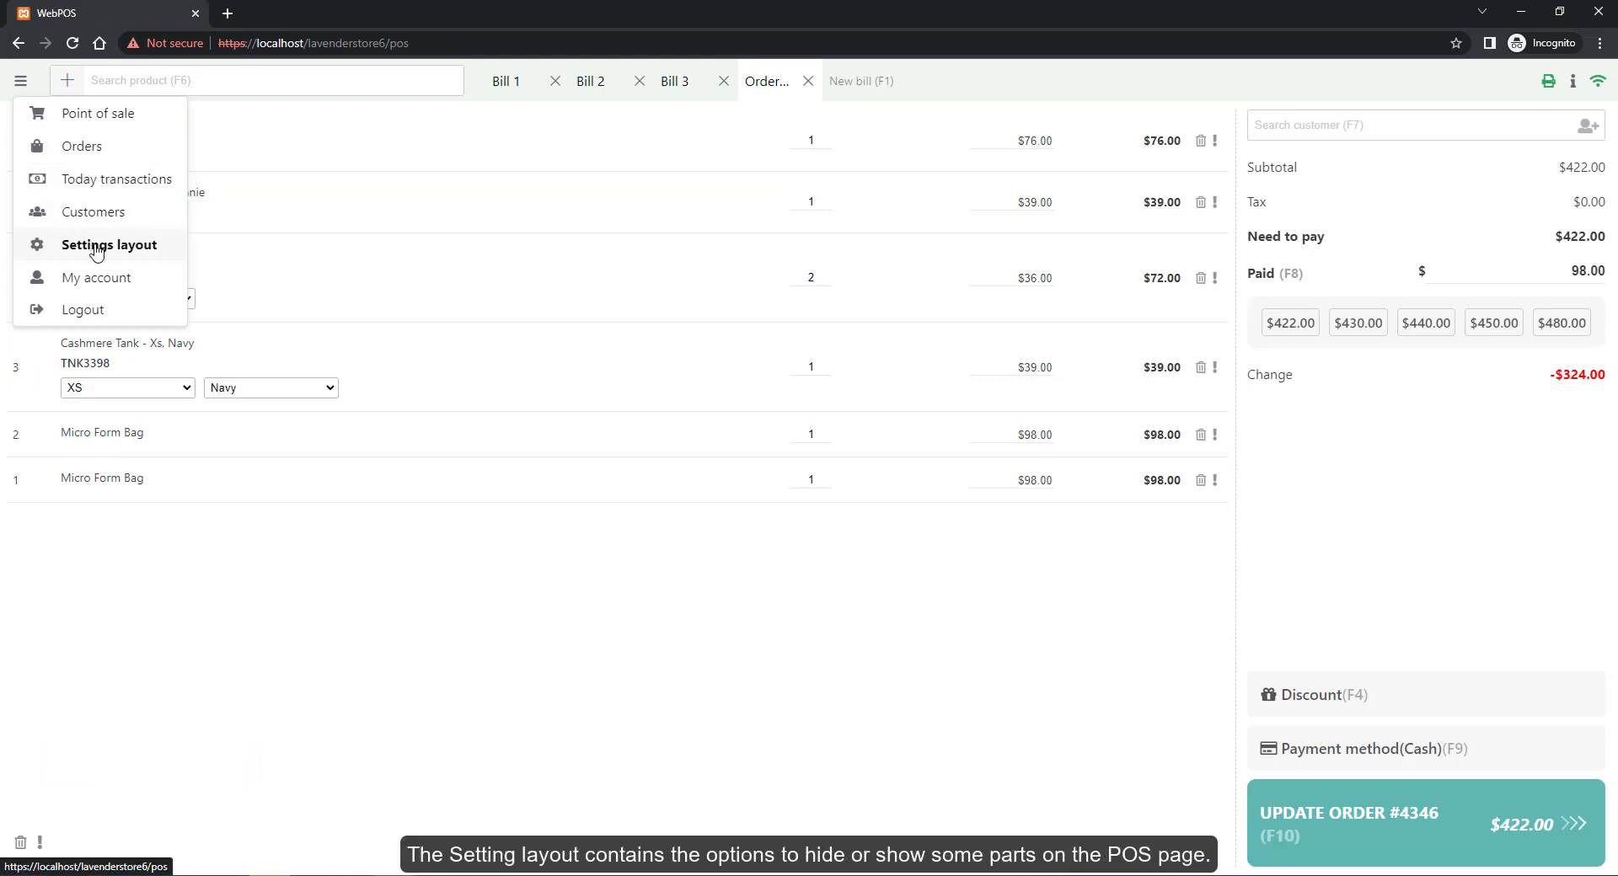
In the POS layout settings, hide and re-show the cart subtotal, tax row and suggested payment amounts
click(97, 246)
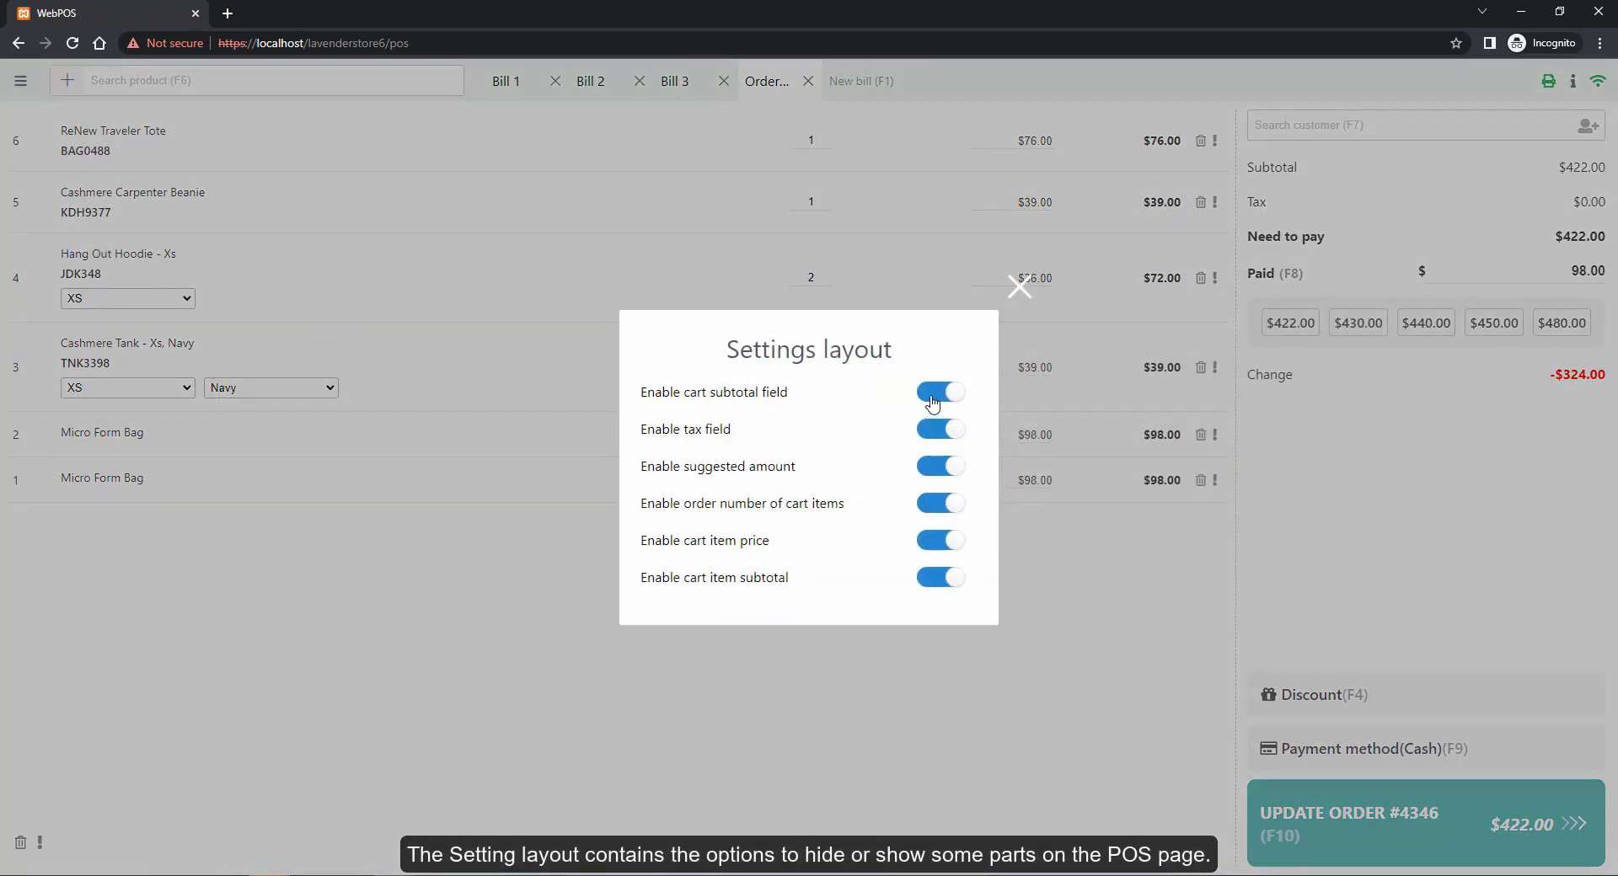
click(932, 403)
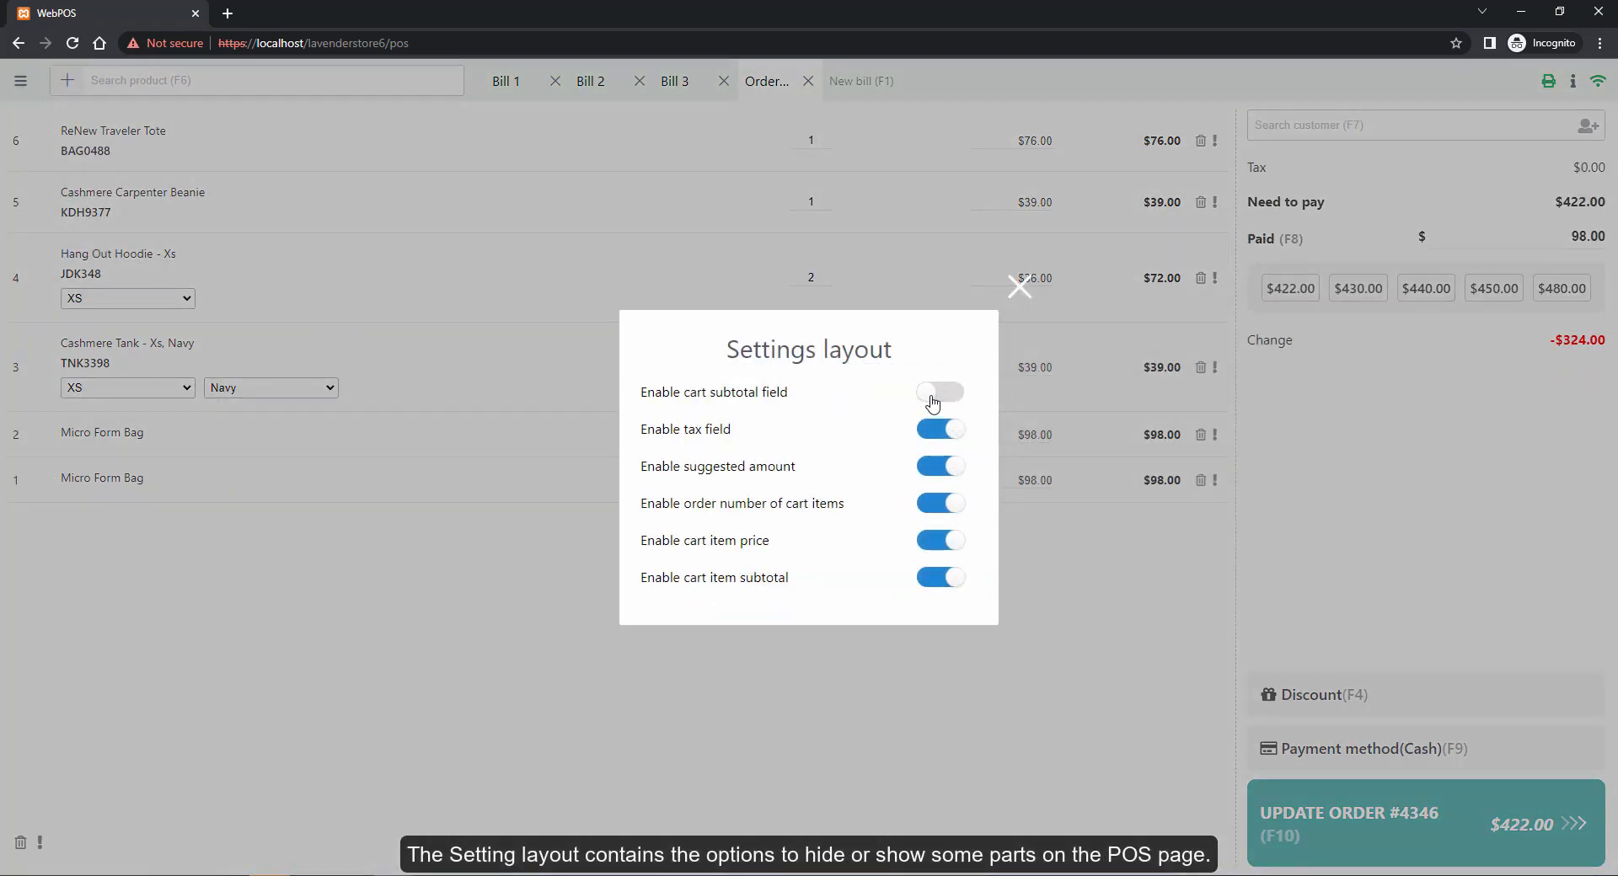
click(937, 396)
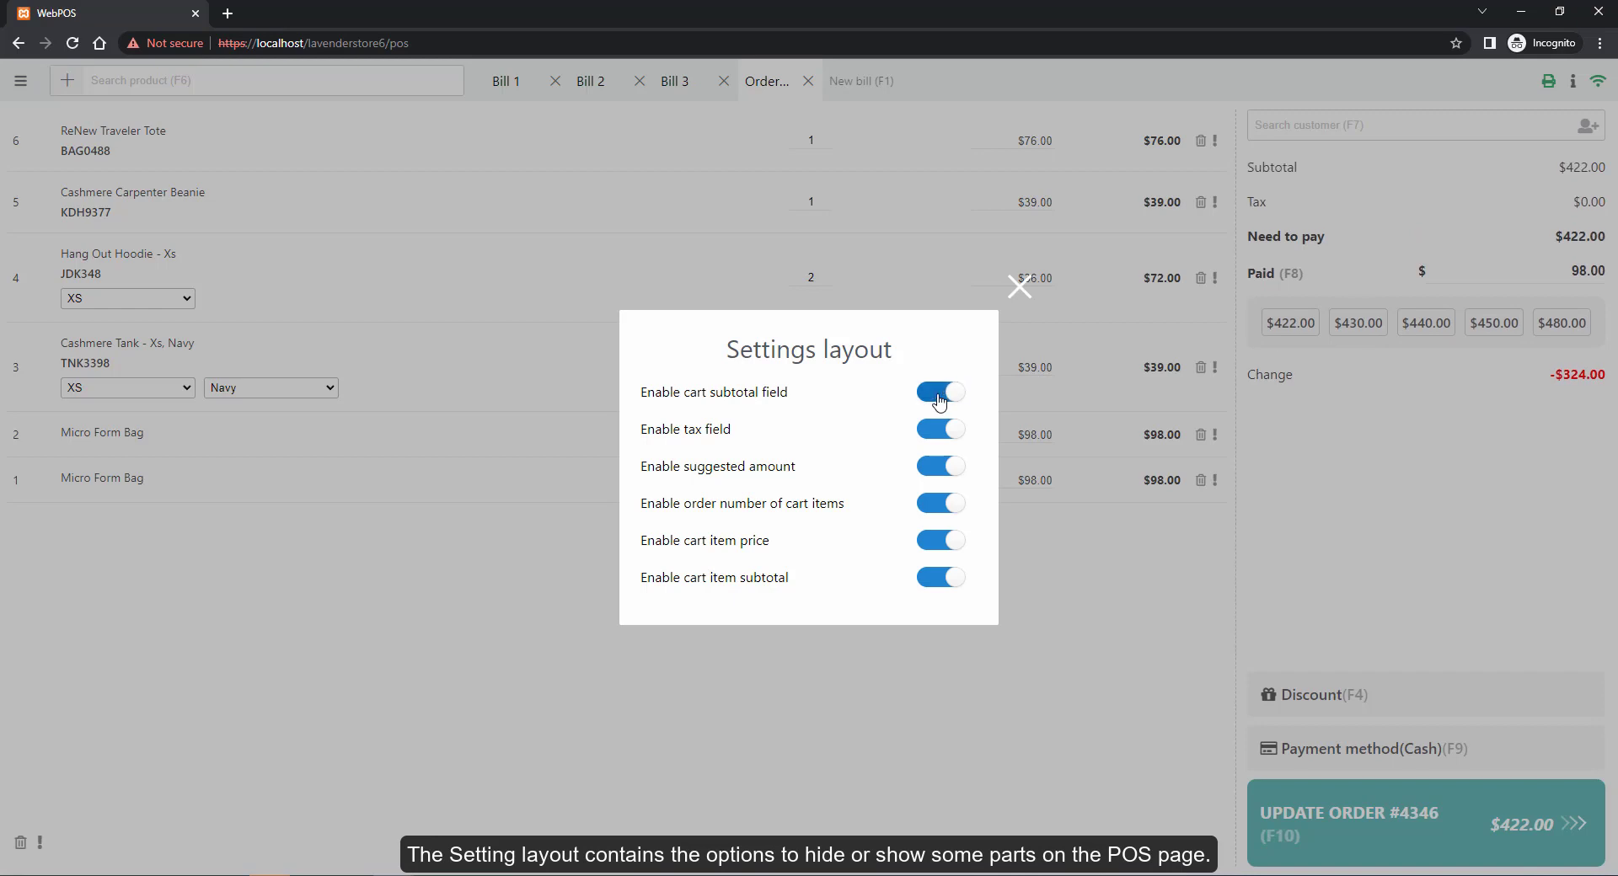
click(928, 432)
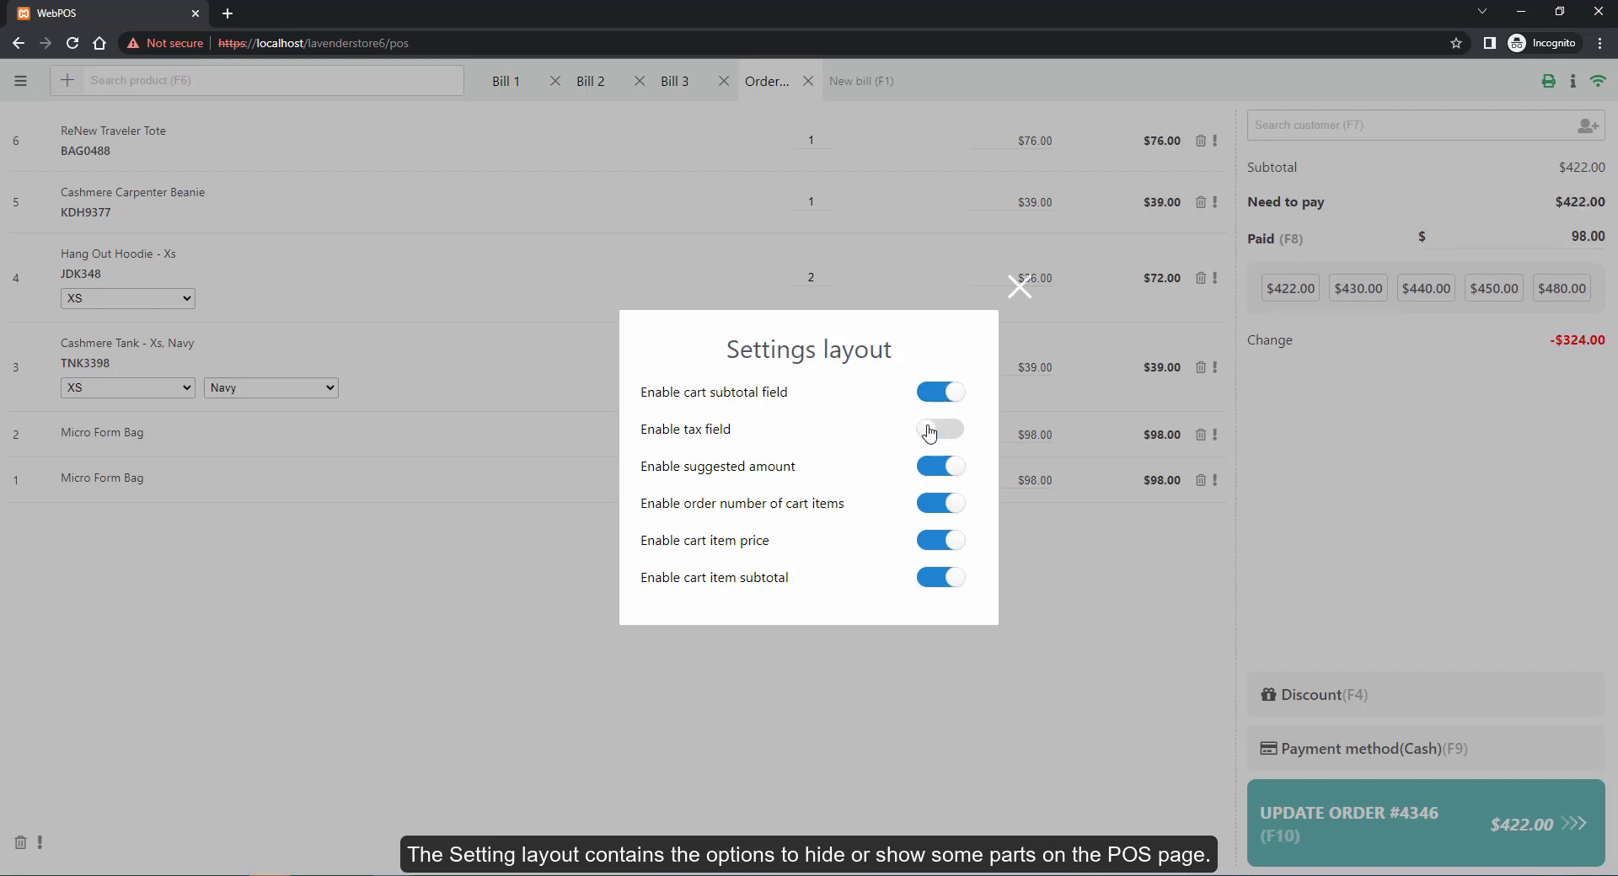
click(928, 433)
click(935, 469)
click(935, 469)
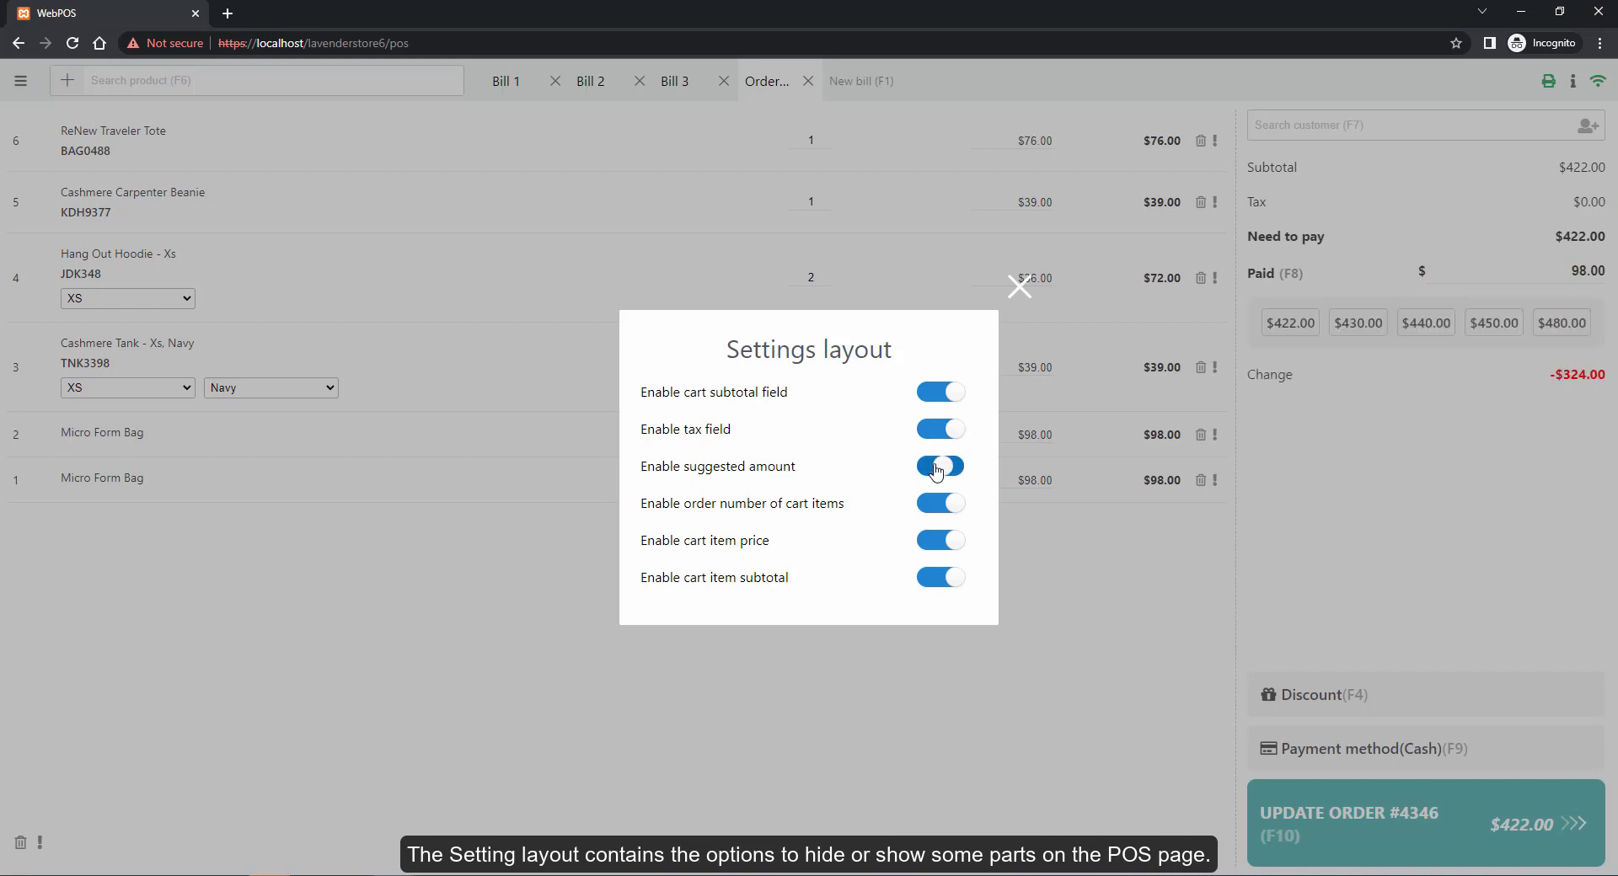
Hide and re-show the cart item order numbers, prices and subtotals, leaving all shown
click(930, 509)
click(930, 509)
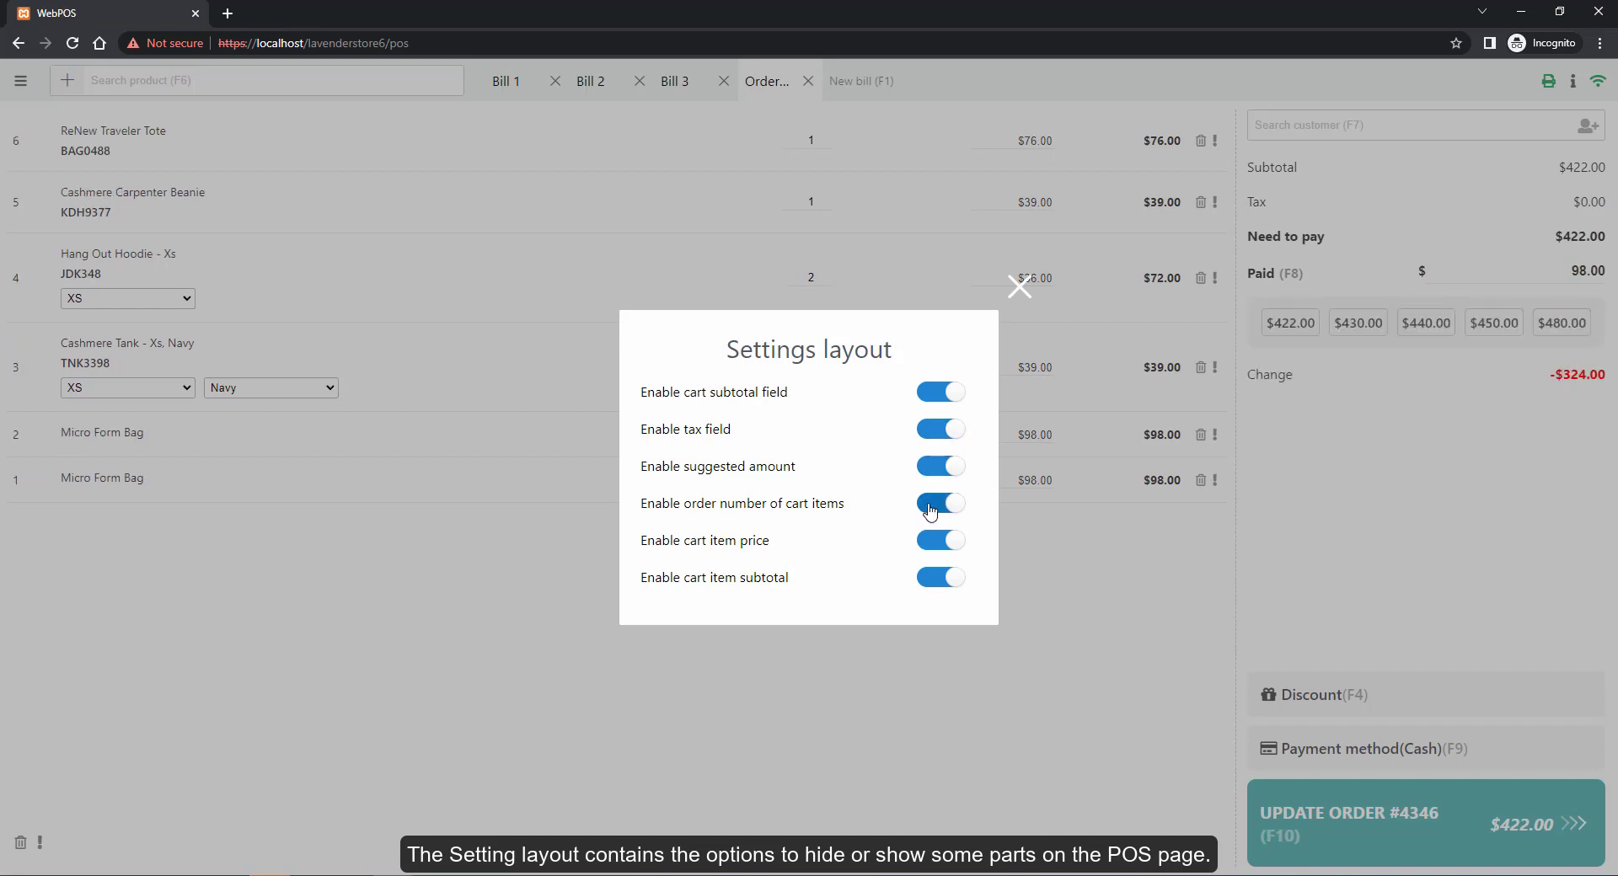
click(931, 548)
click(931, 548)
click(941, 580)
click(941, 580)
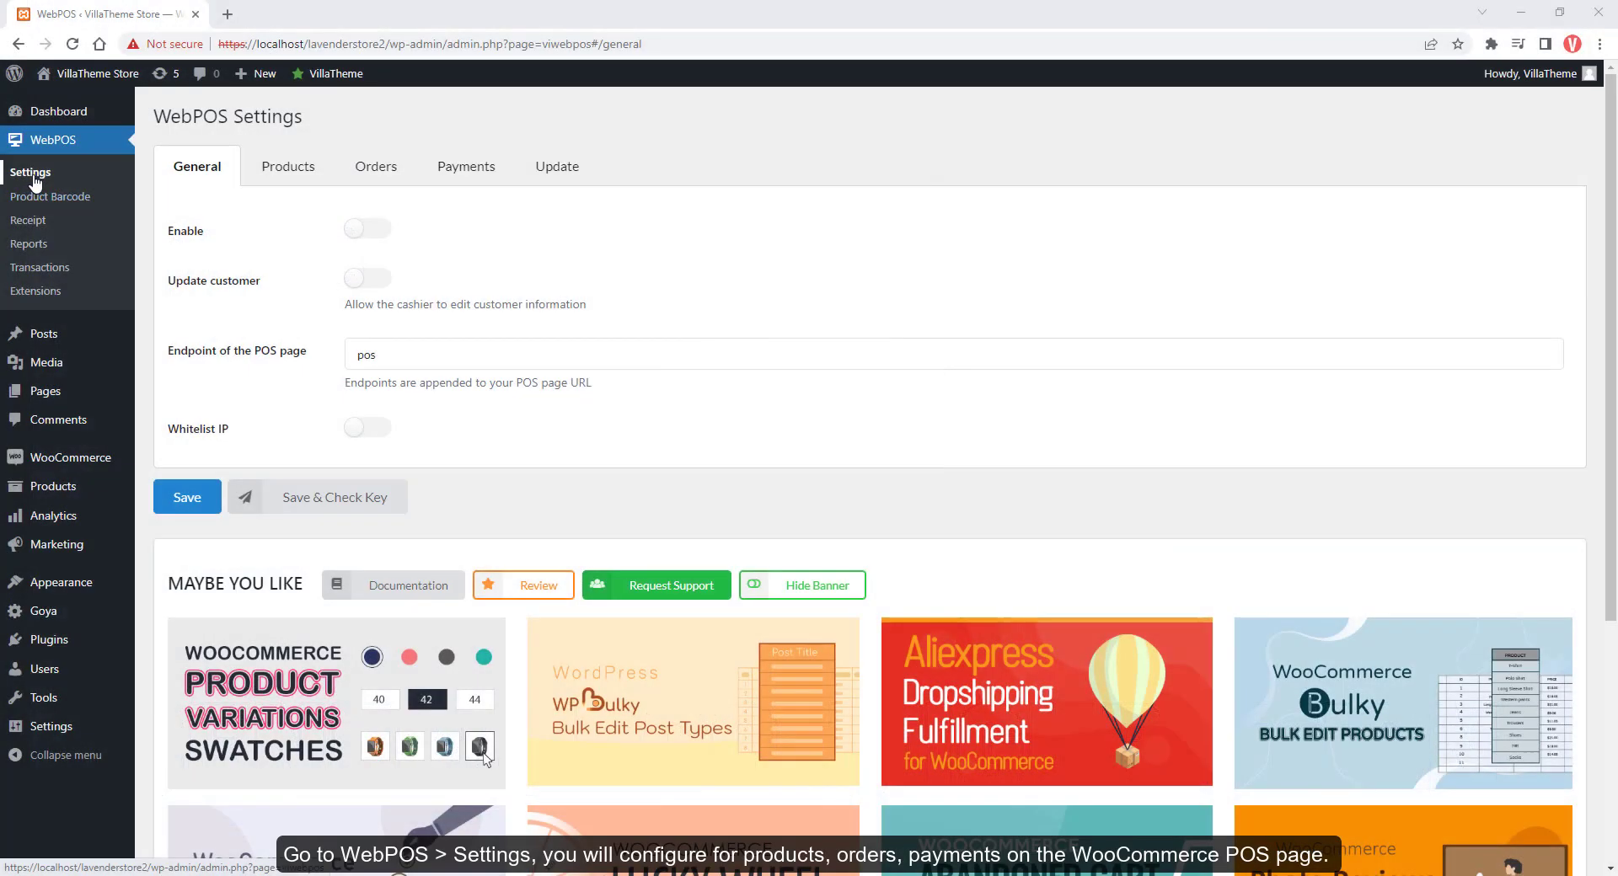
Enable WebPOS, save the POS page endpoint as 'point-of-sale', and open the POS at that address
click(375, 236)
click(213, 499)
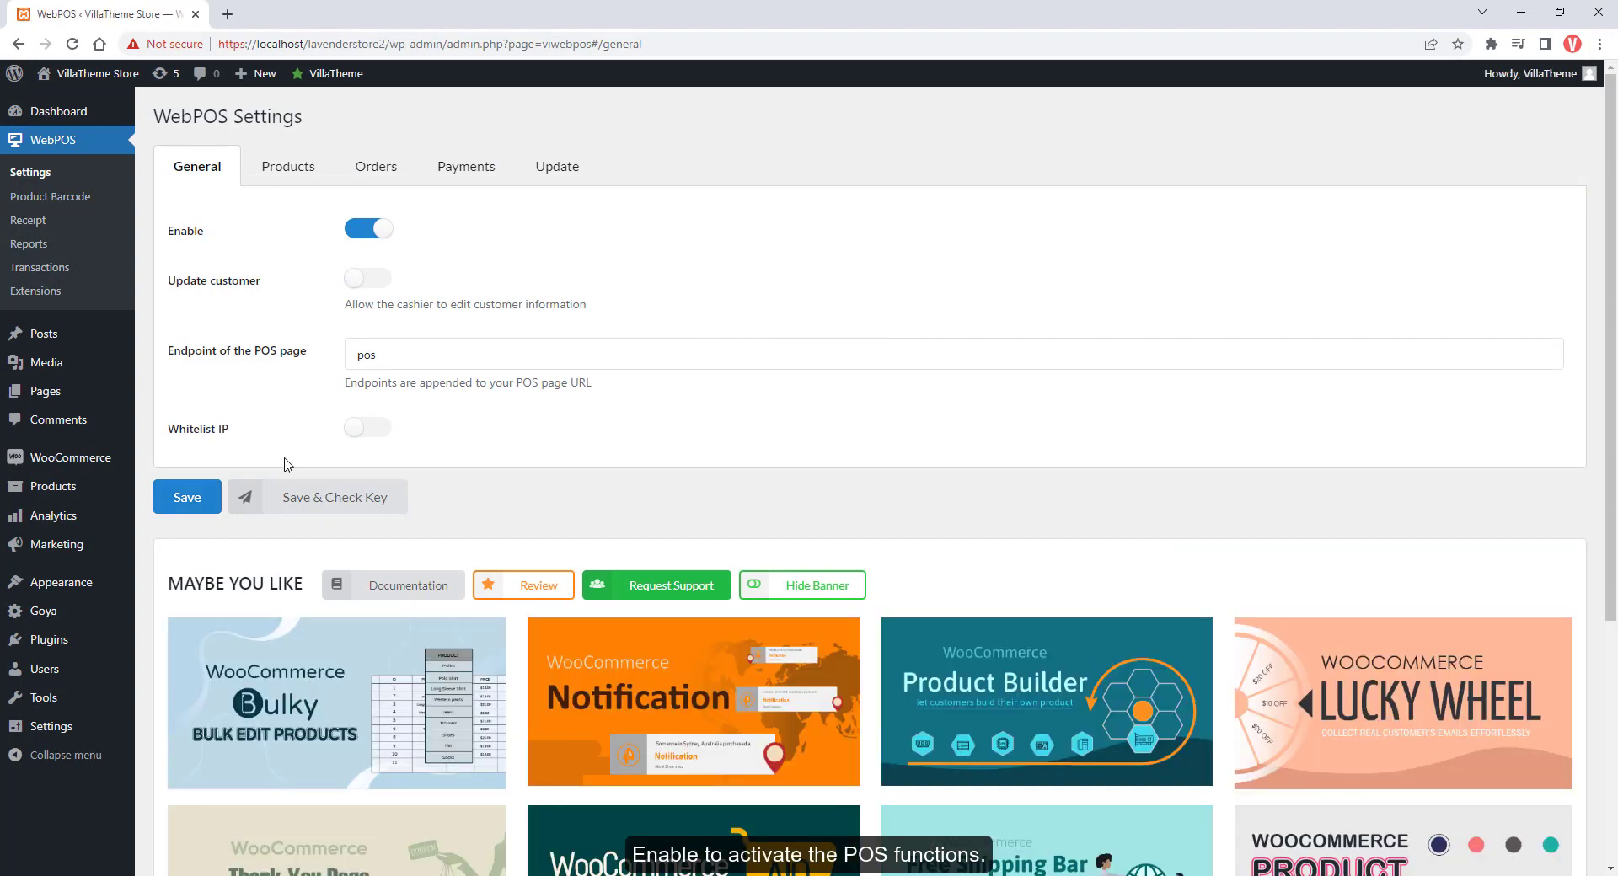
click(420, 358)
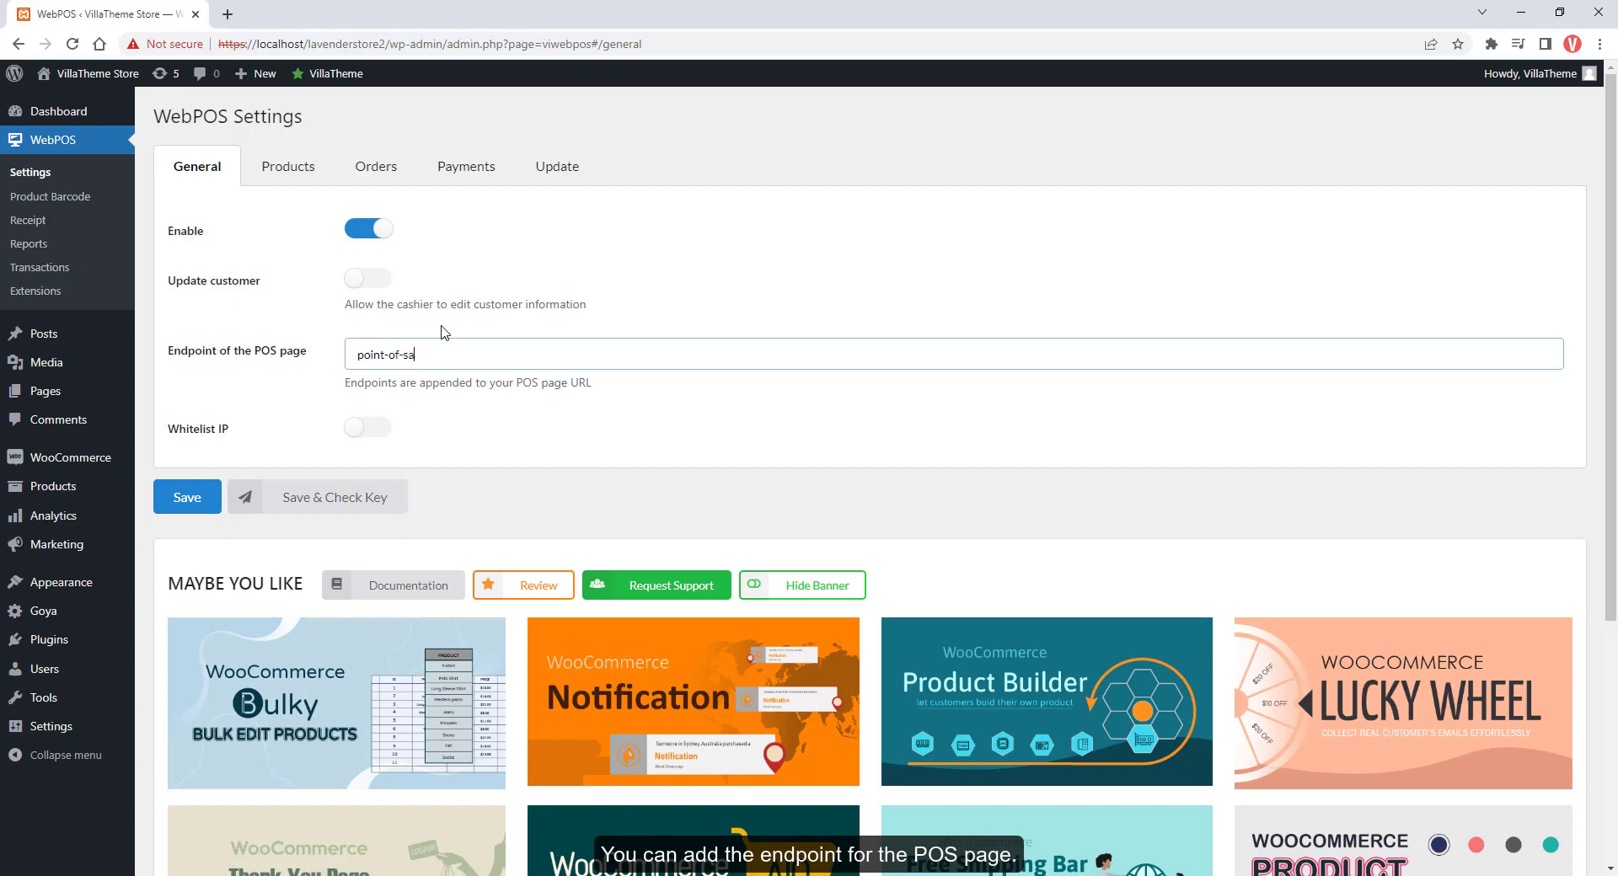
click(176, 503)
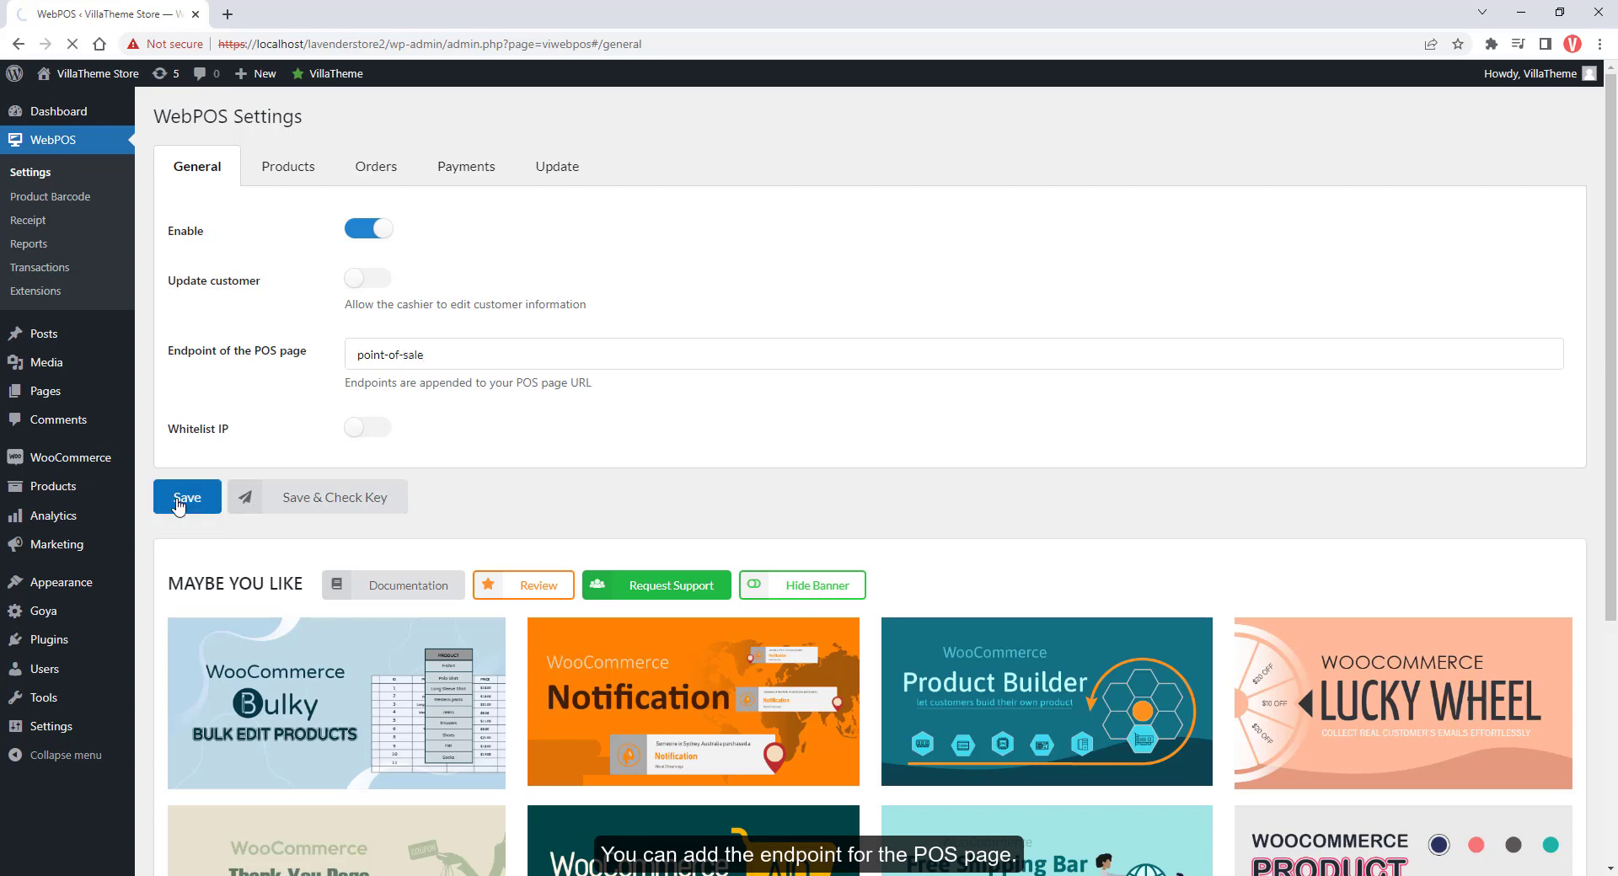
click(59, 127)
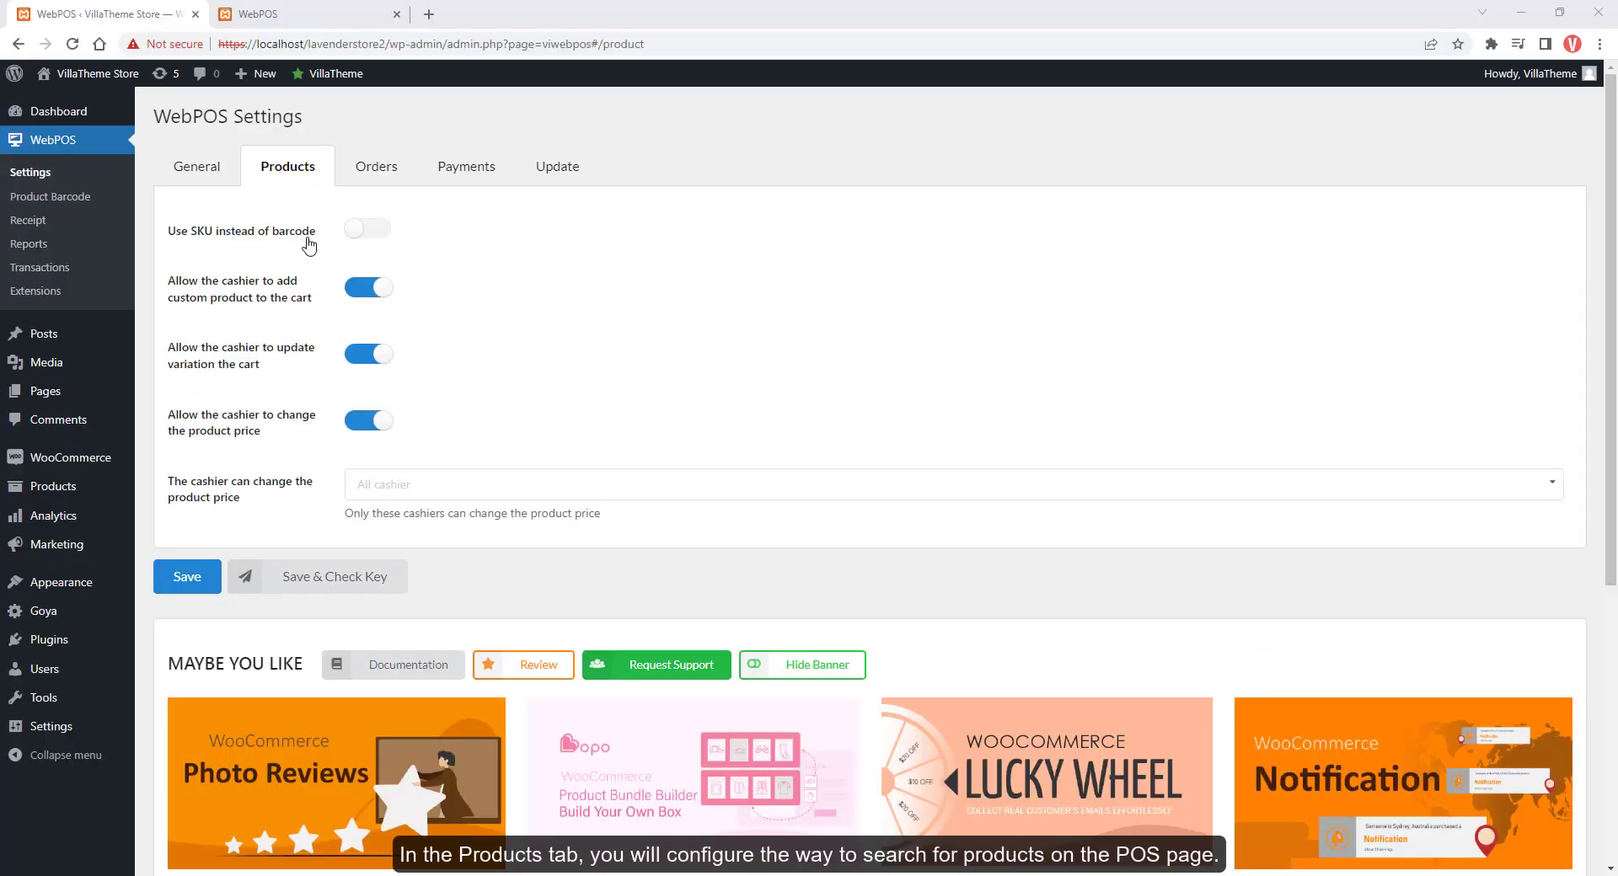
Toggle SKU-as-barcode on and off, then add a custom $150.00 'Shoes' product to Bill 1
click(374, 235)
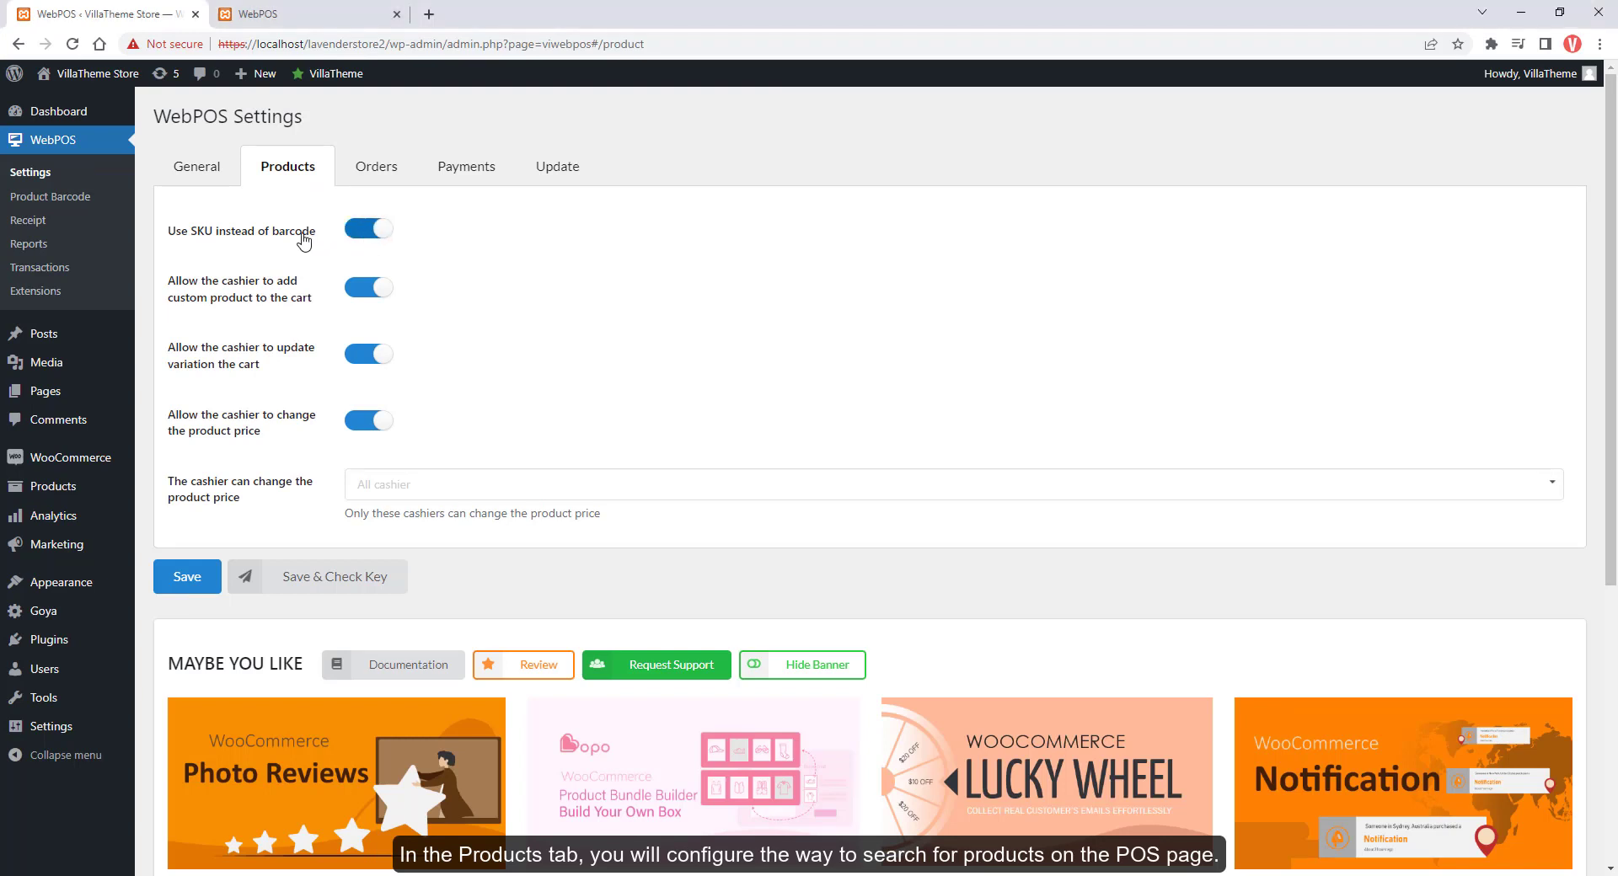
click(356, 238)
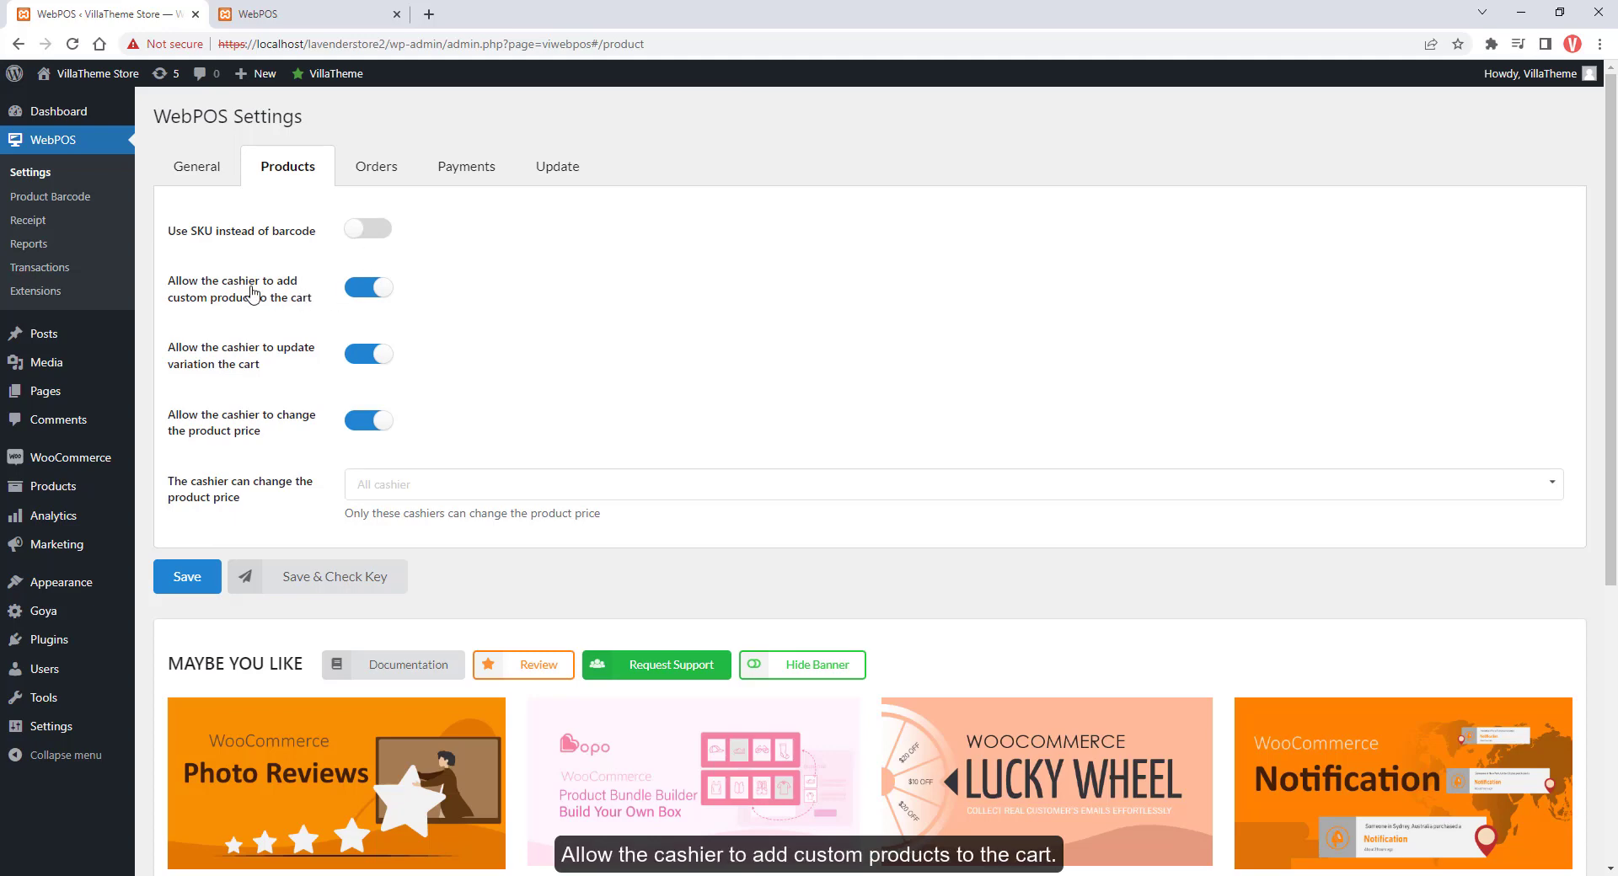
click(257, 14)
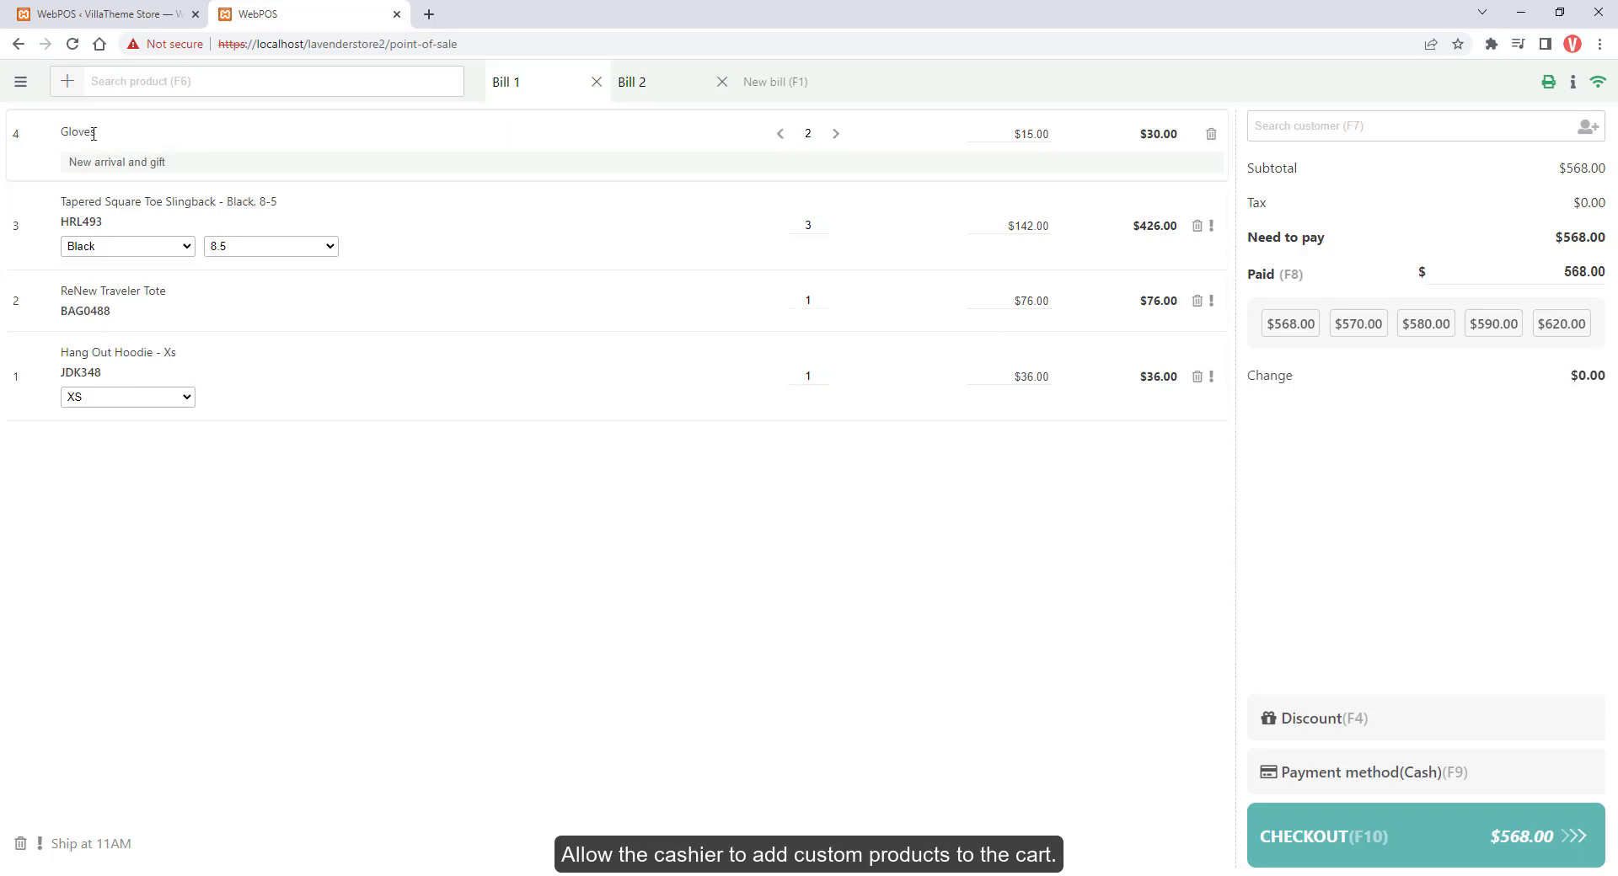
click(66, 80)
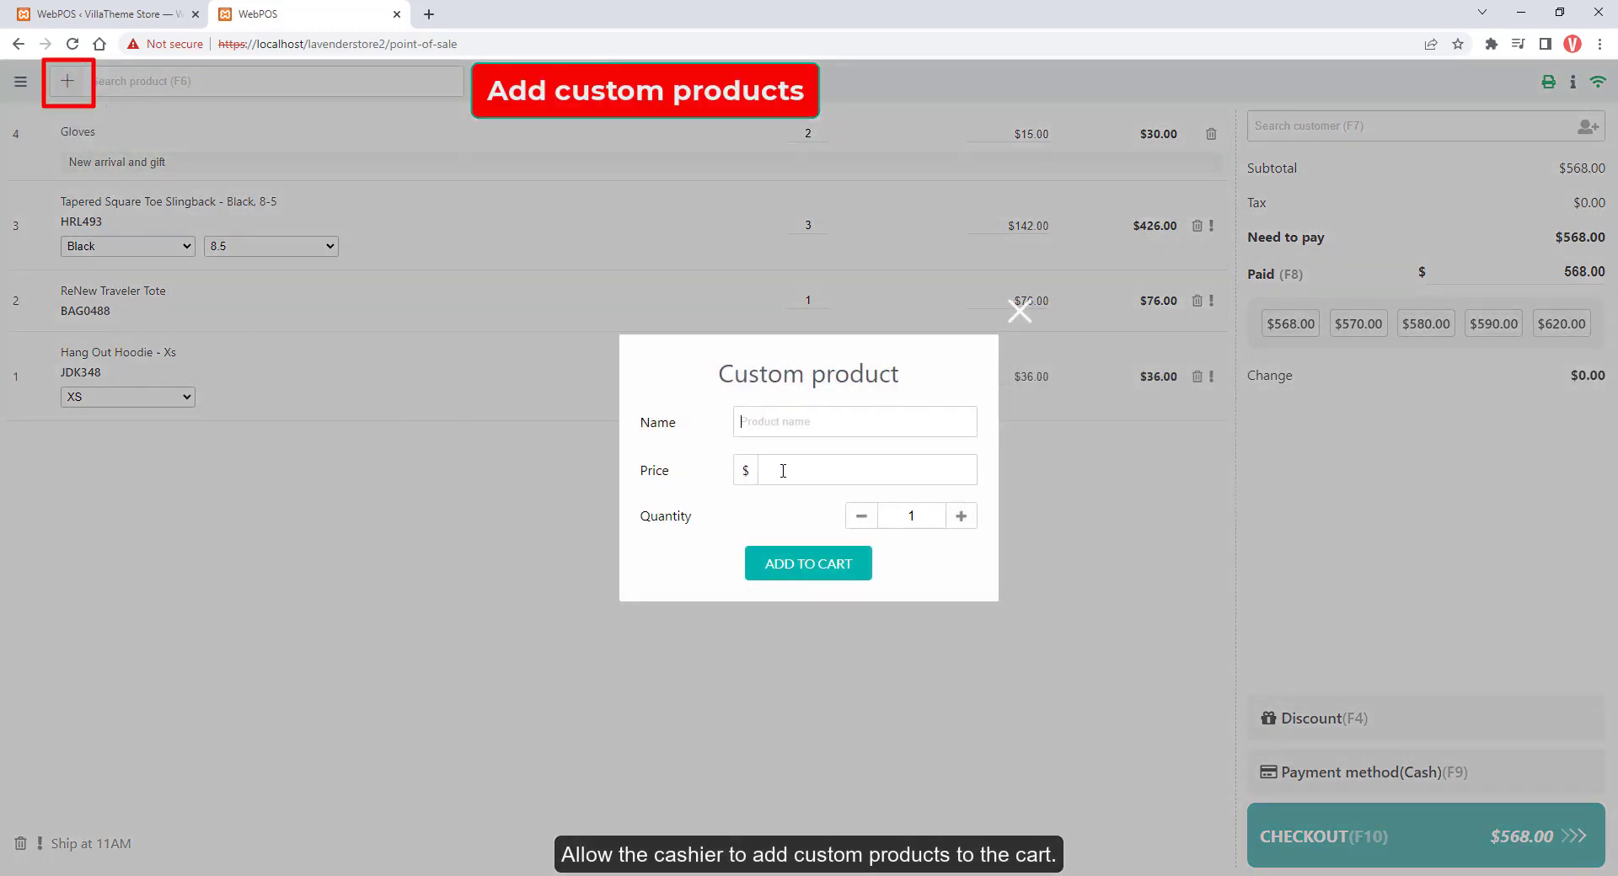
text(Shoes)
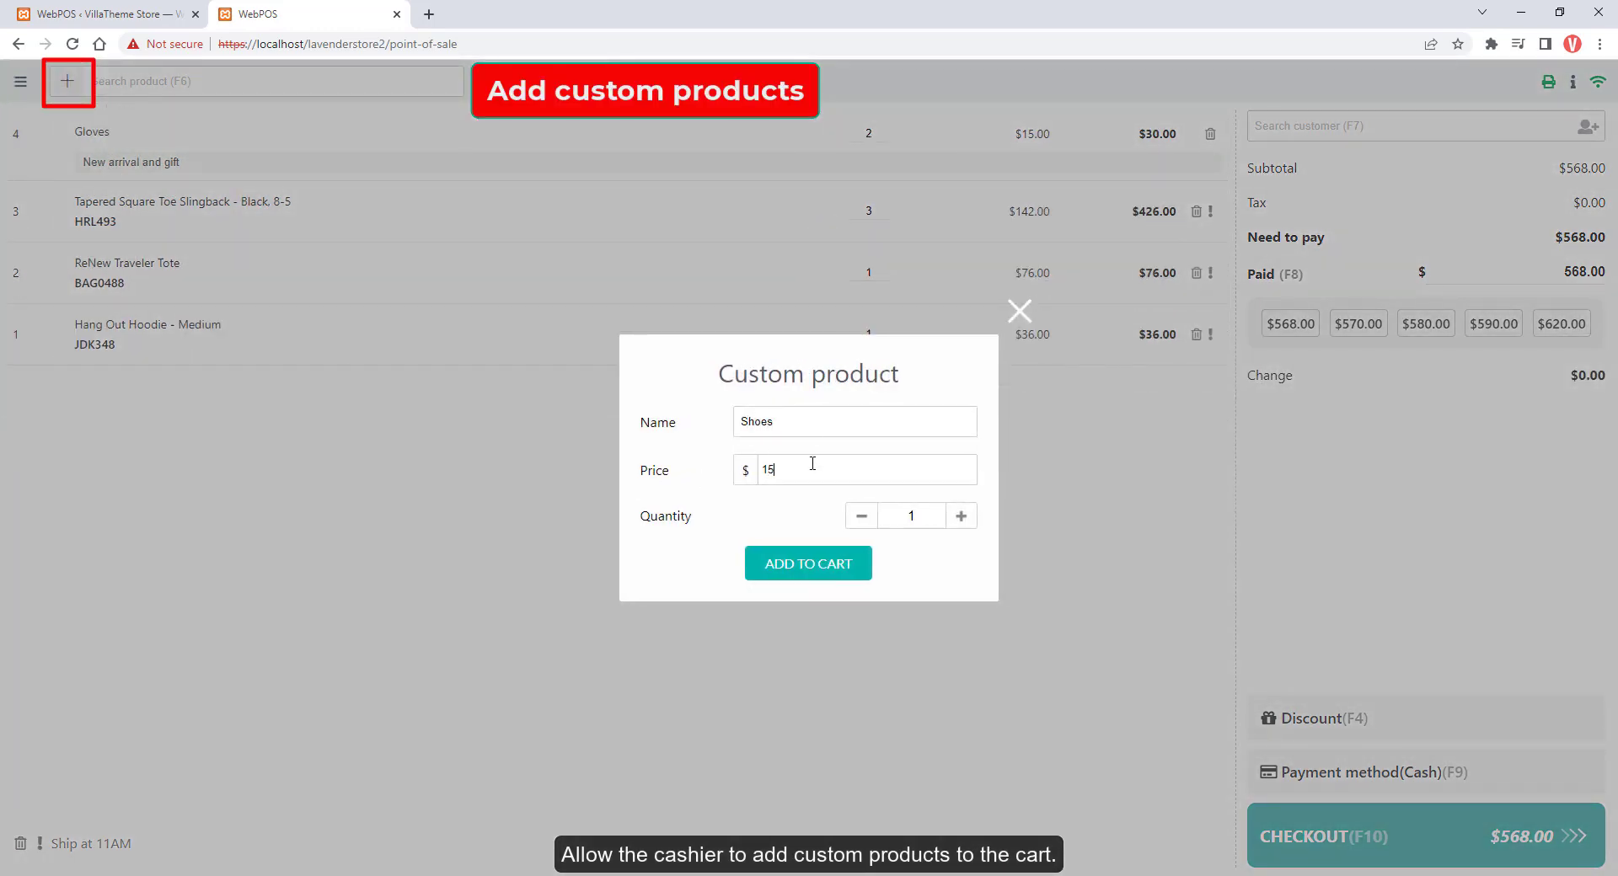
click(809, 564)
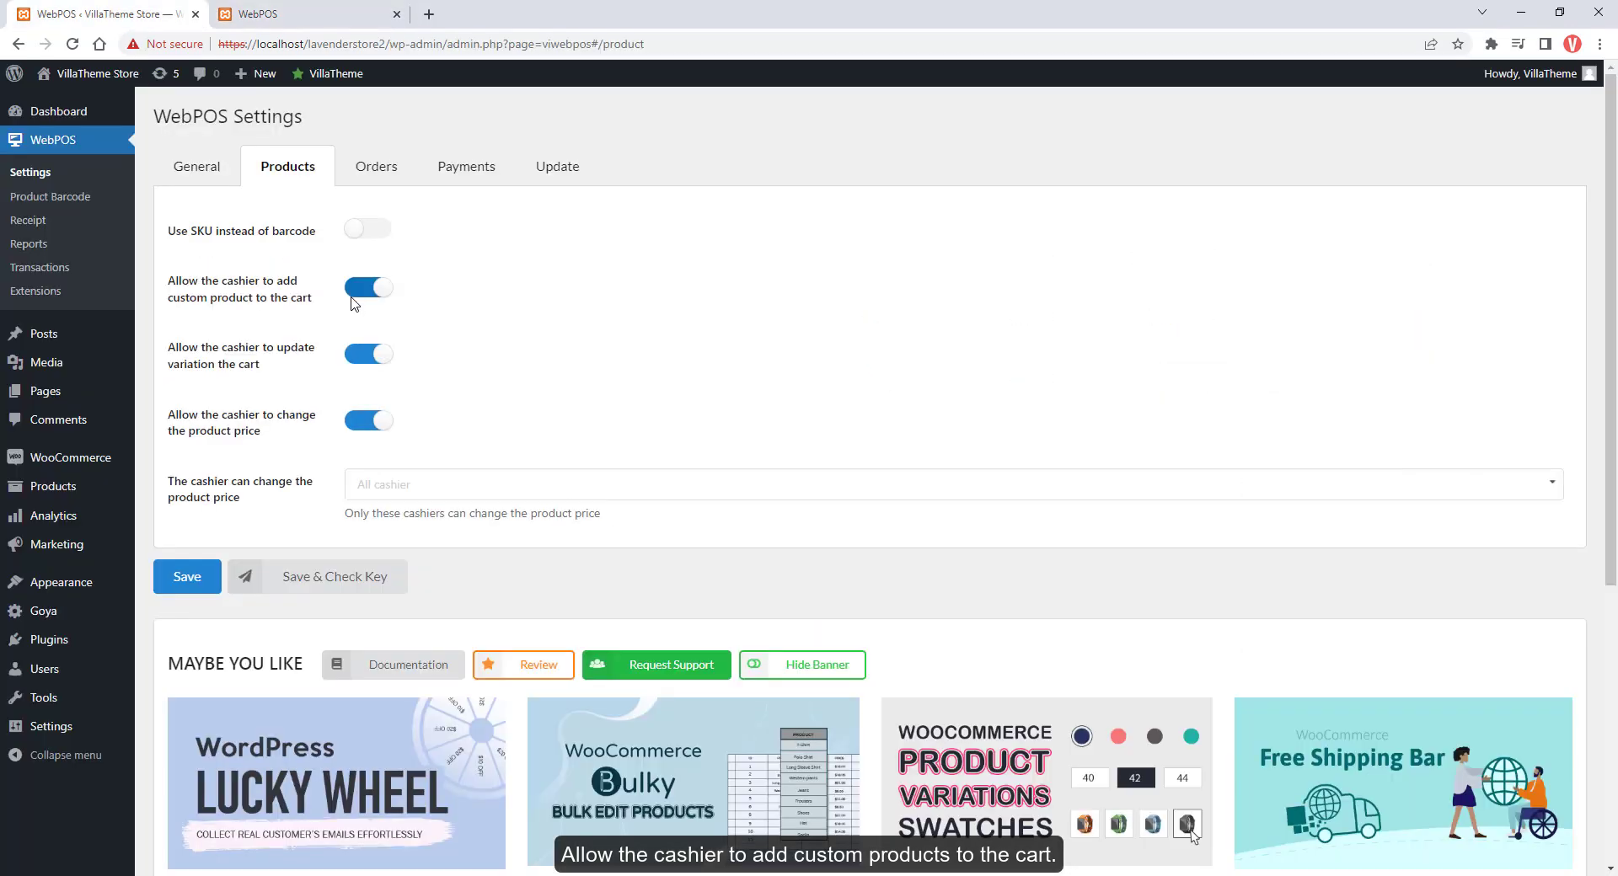
Stop cashiers adding custom products, save, and reload the POS to apply it
click(362, 287)
click(181, 576)
key(ctrl+Tab)
click(74, 49)
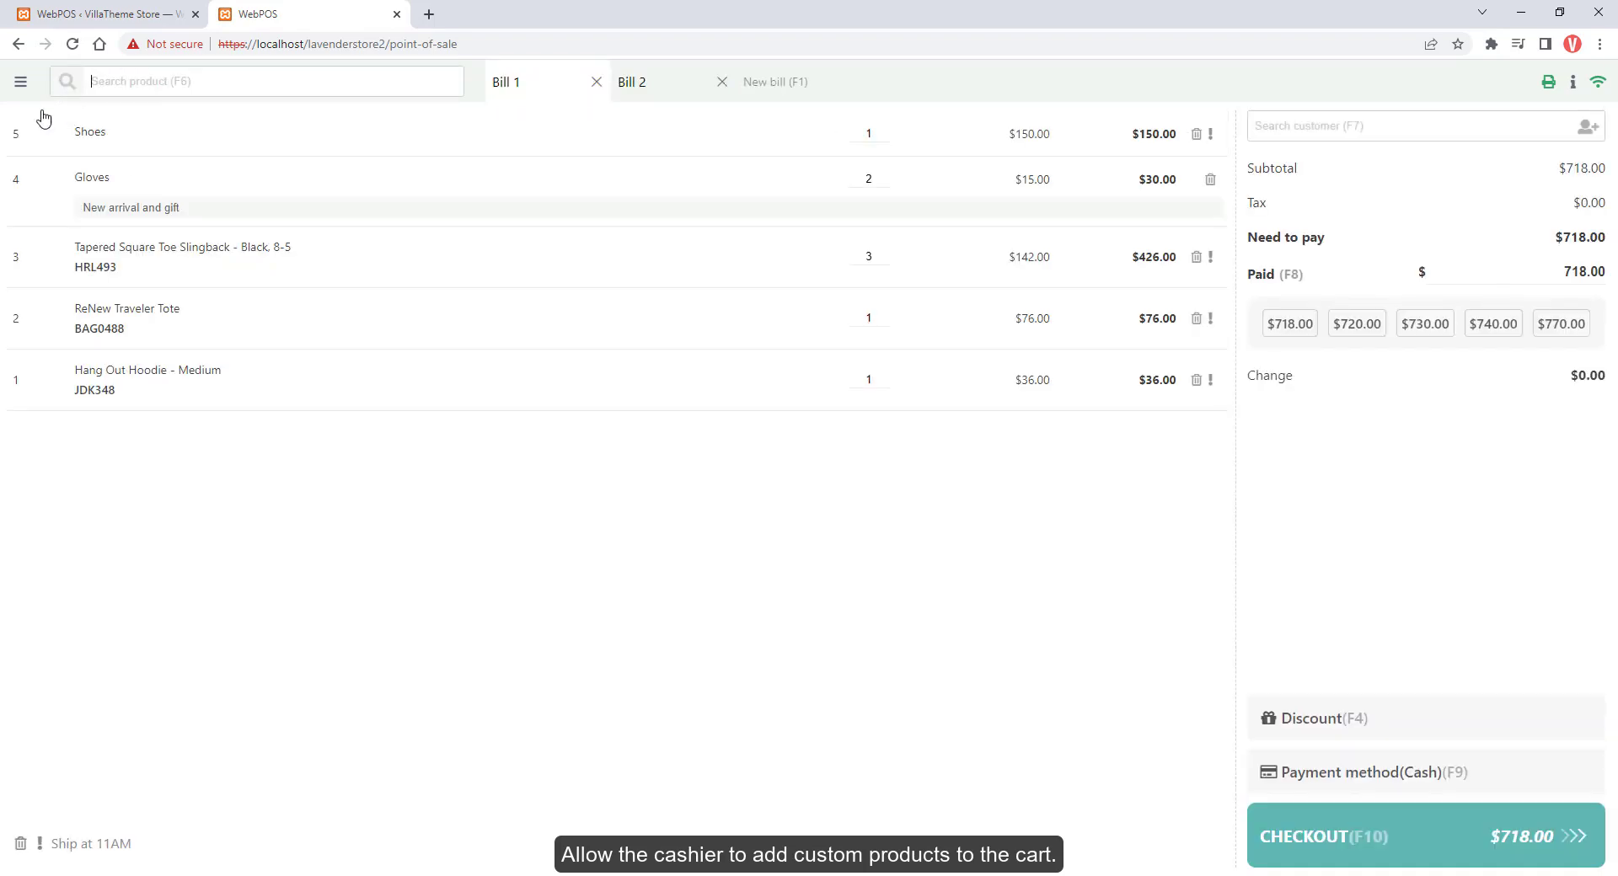
key(ctrl+Tab)
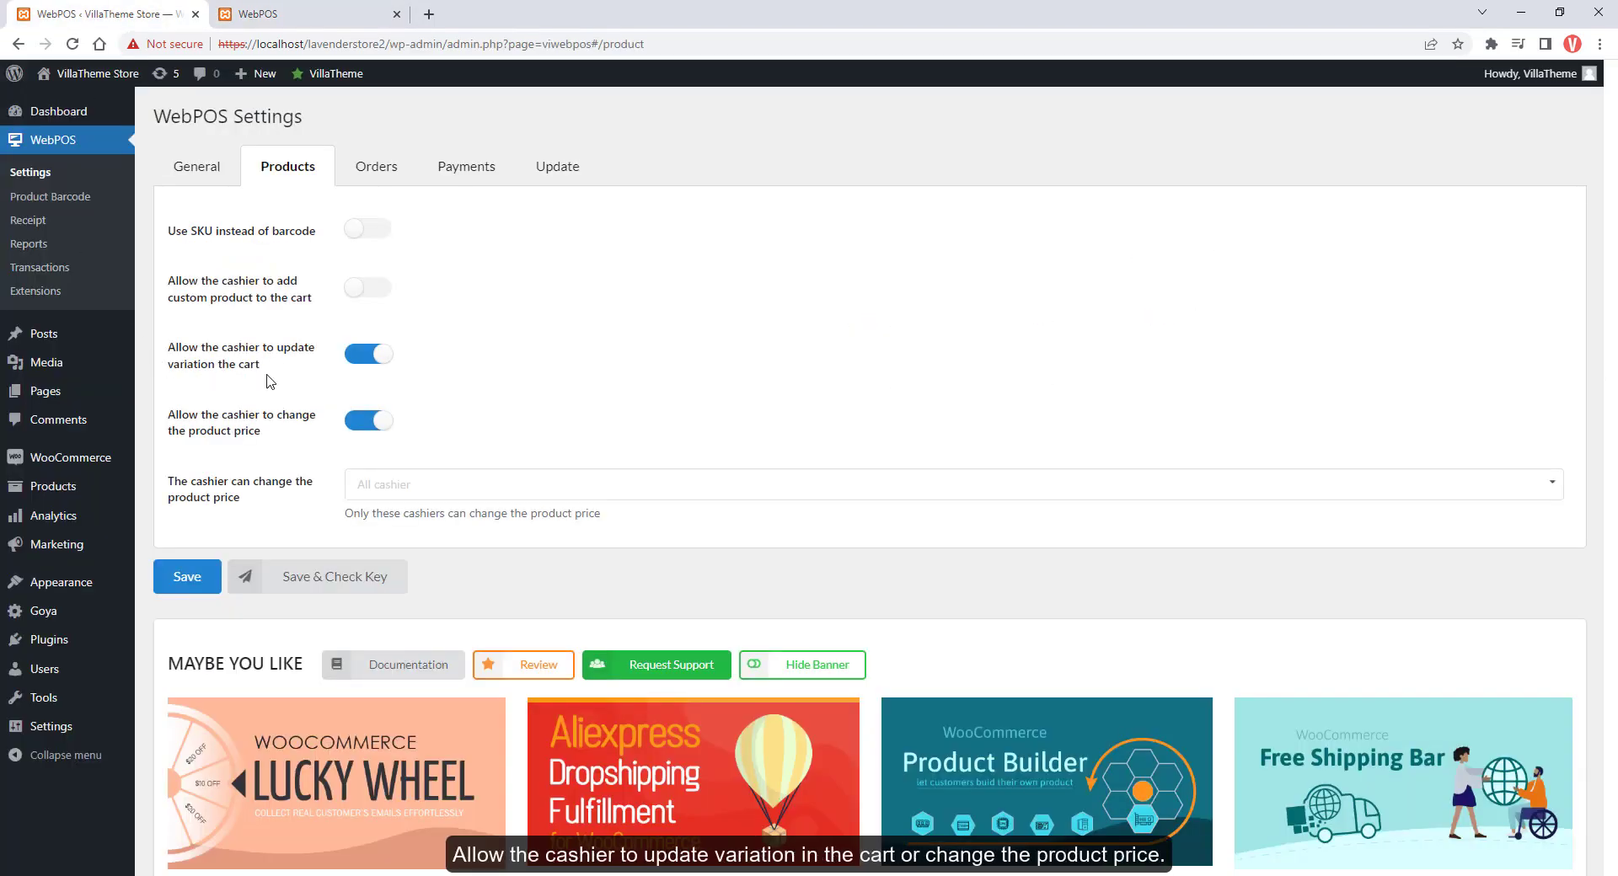
Change the cart hoodie to size S then Medium, then disable cashiers updating variations and save
click(301, 25)
click(133, 400)
click(116, 444)
click(141, 397)
click(126, 456)
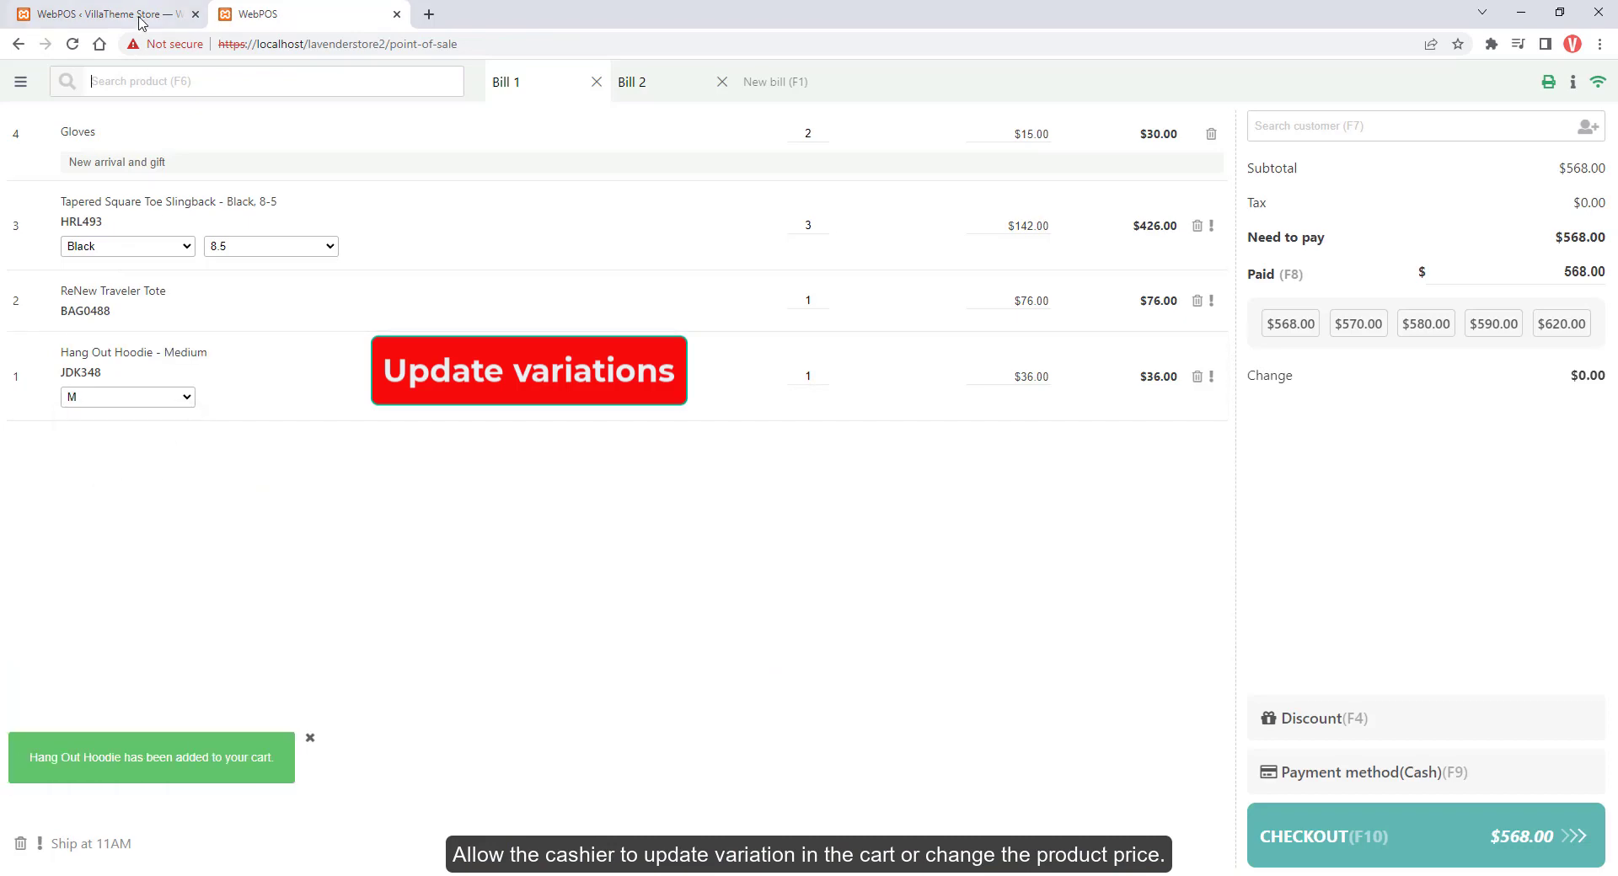
click(143, 21)
click(371, 355)
click(187, 576)
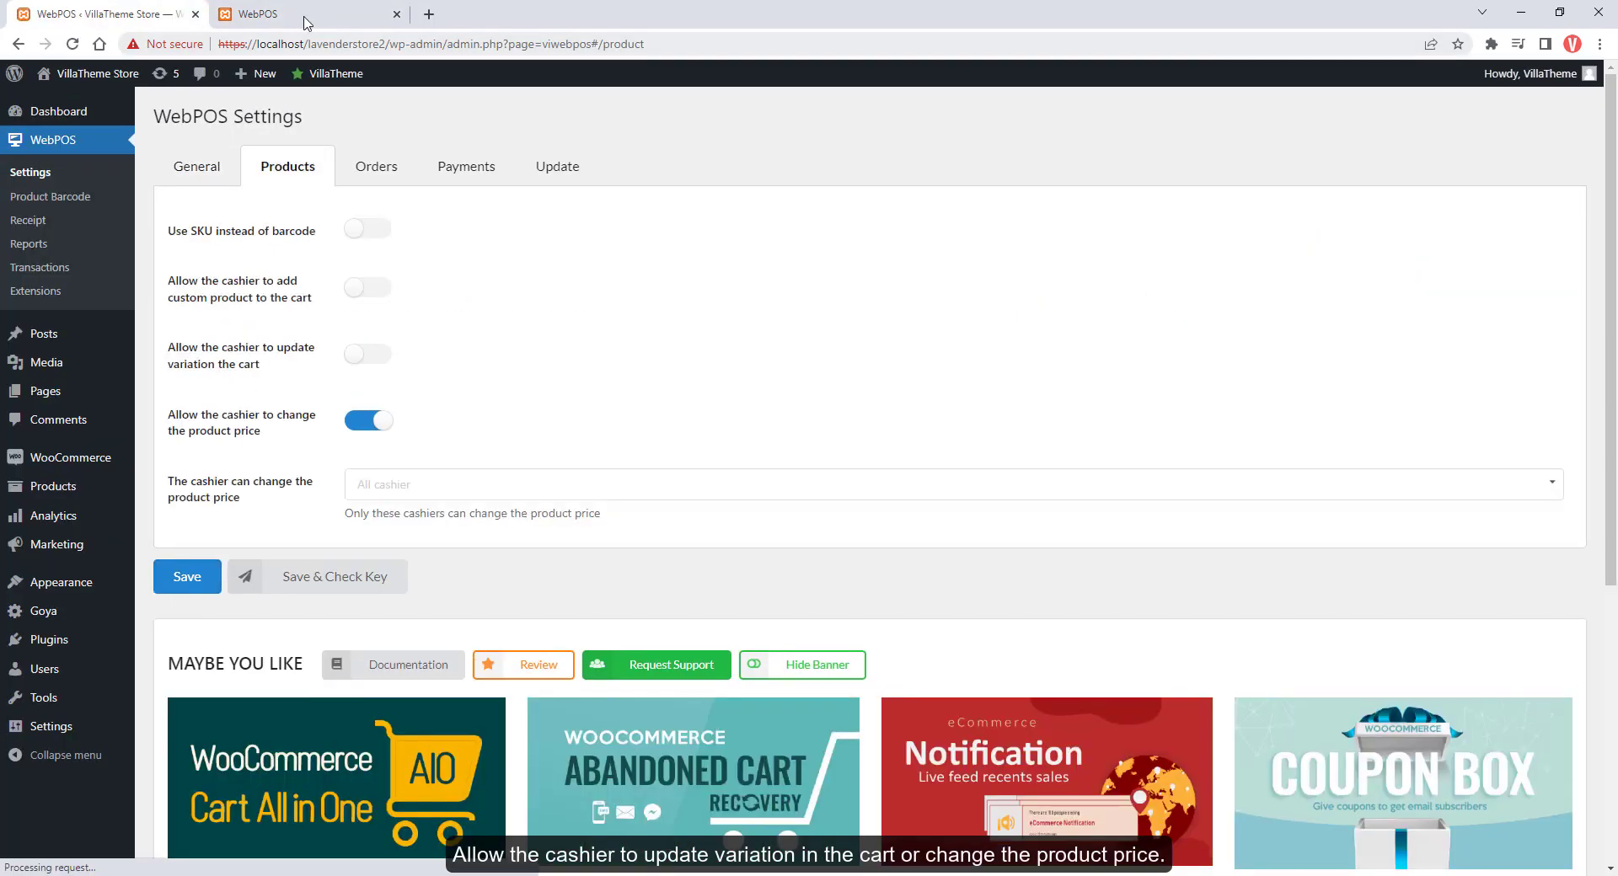
Stop cashiers changing product prices, save, and check the effect in the POS
click(305, 15)
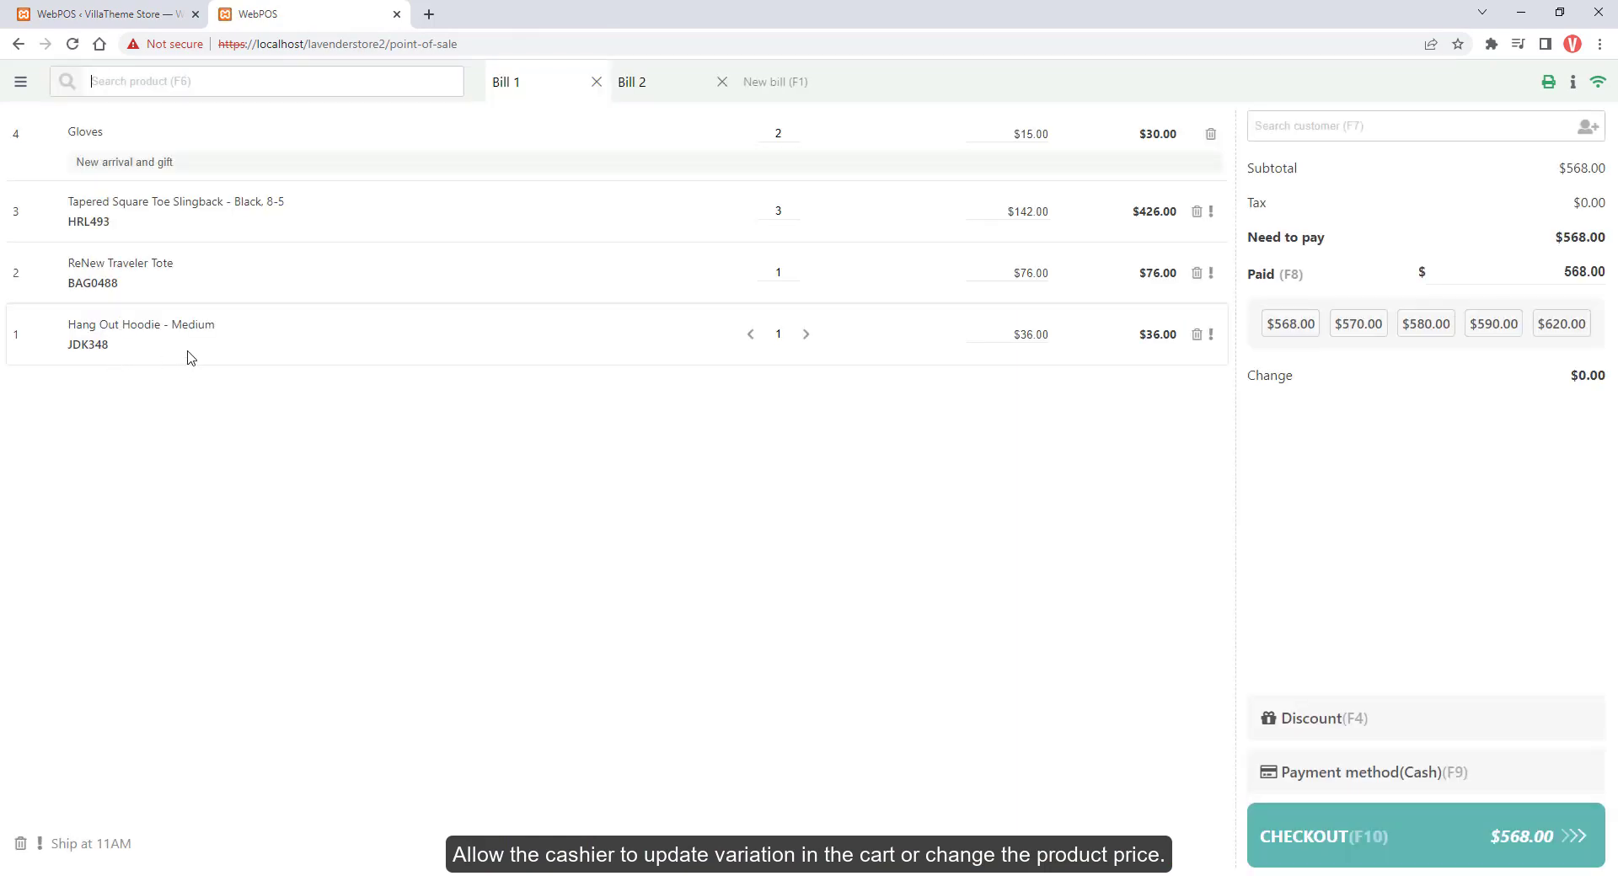
key(ctrl+1)
click(371, 421)
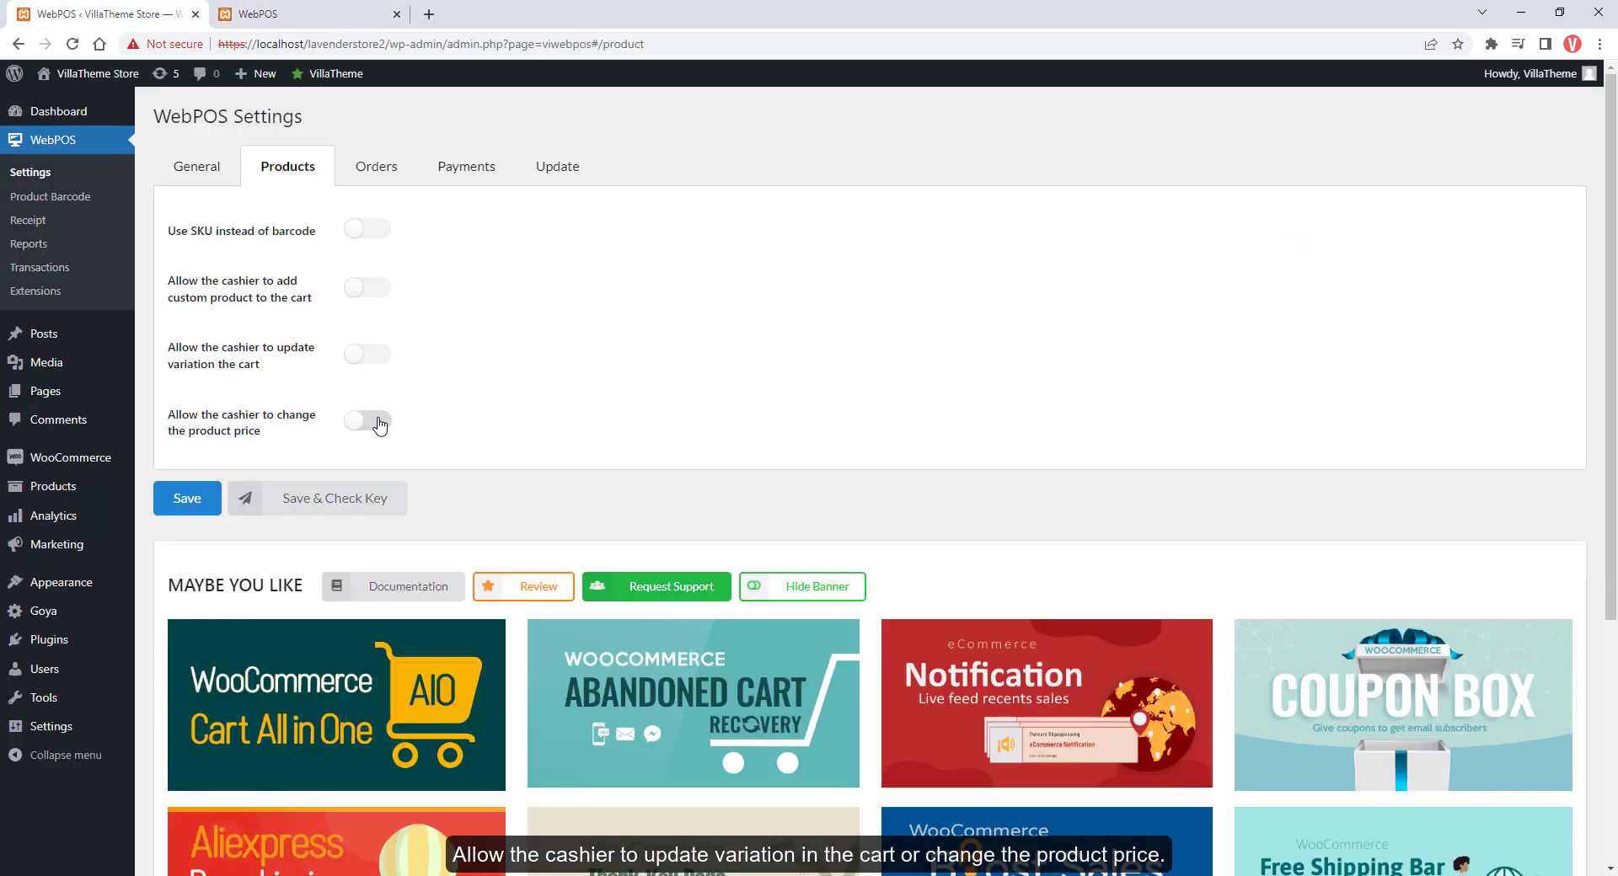
click(187, 498)
click(336, 22)
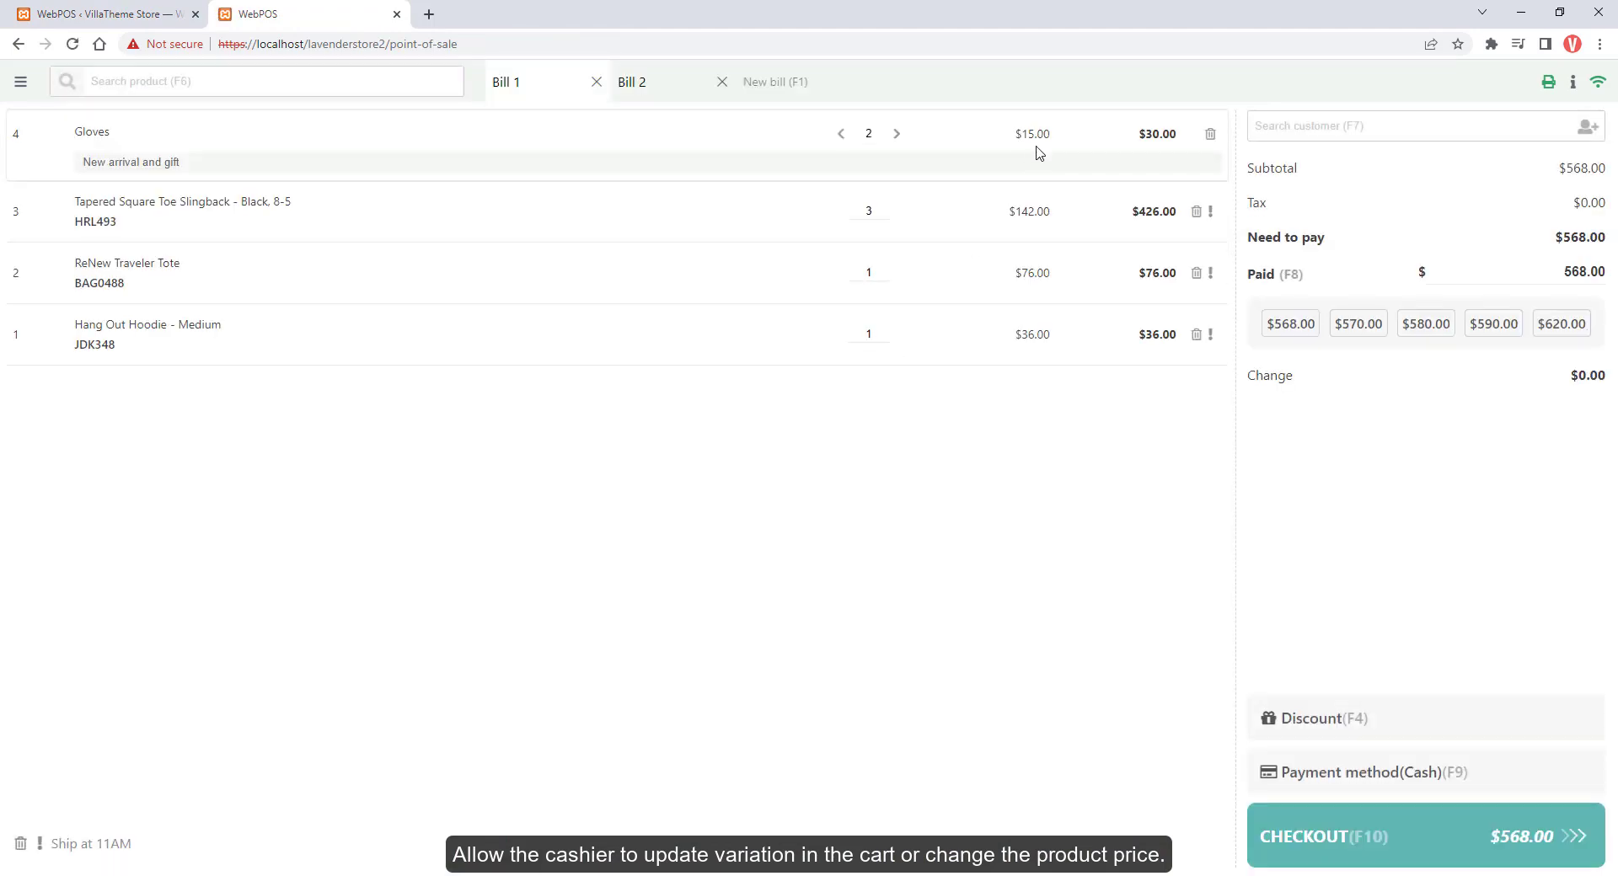
click(101, 13)
Re-allow price changes for one chosen cashier only and save the product settings
click(369, 421)
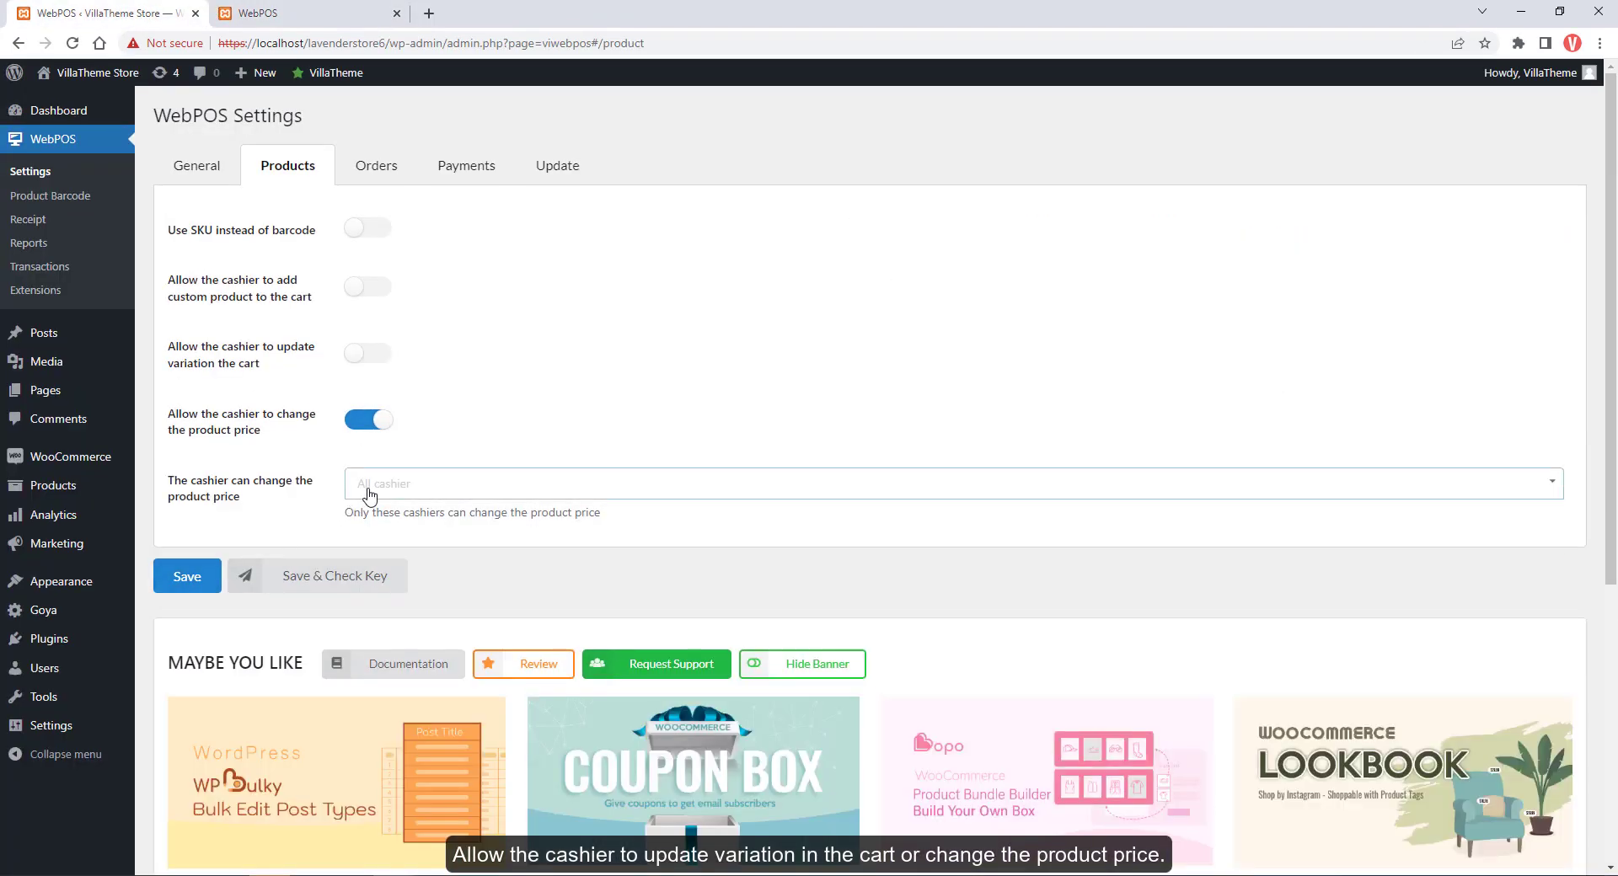
click(366, 487)
click(371, 516)
click(194, 576)
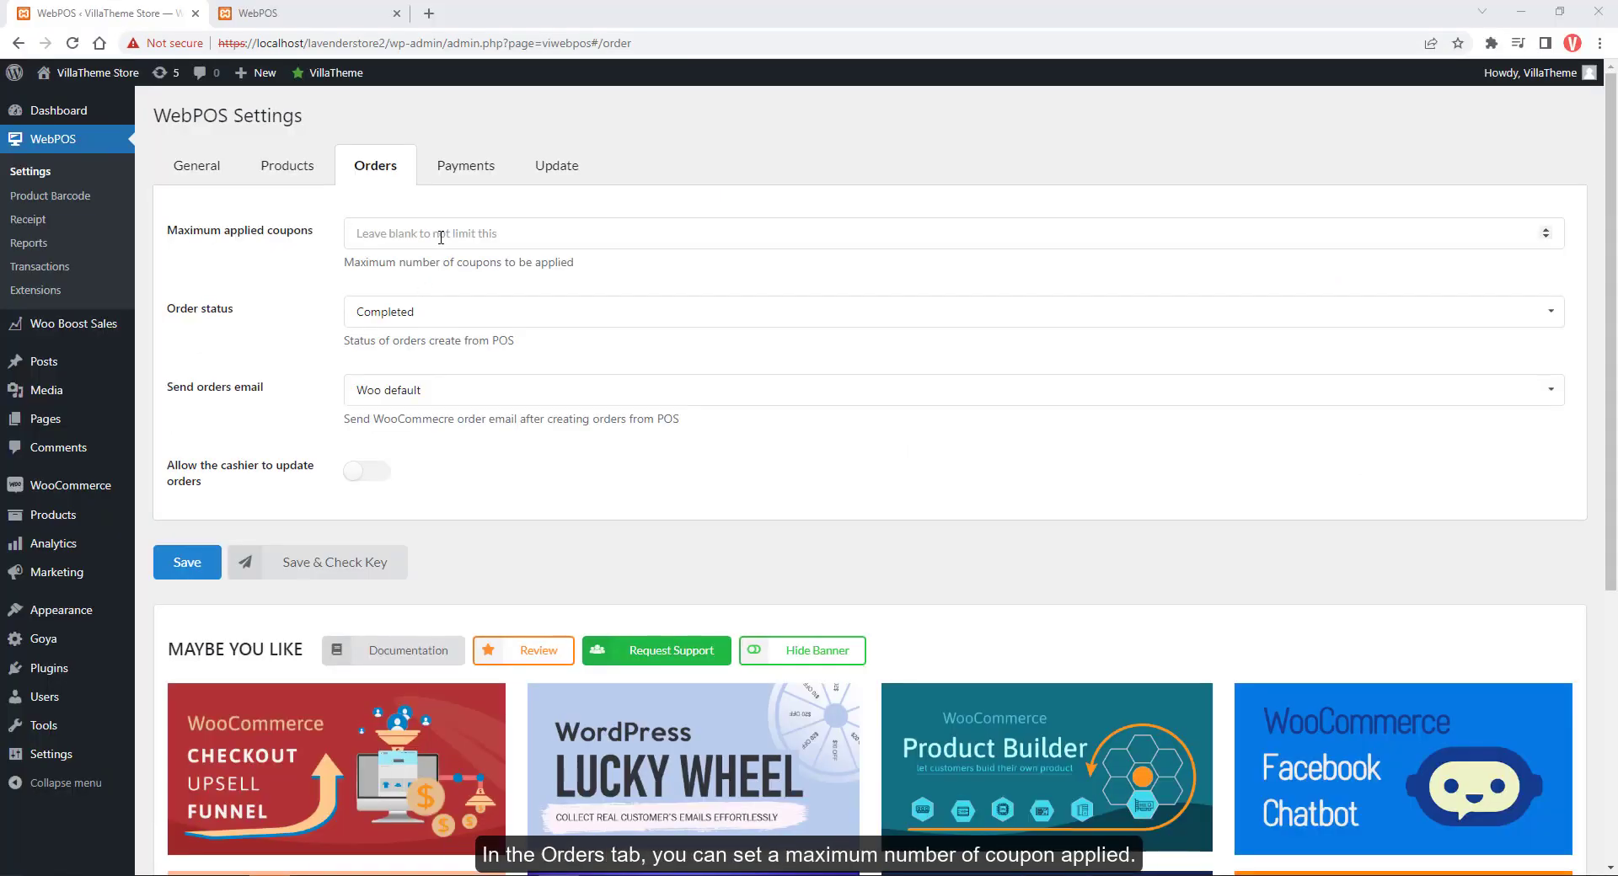
click(440, 237)
Cap applied coupons at 1, then apply a coupon to Bill 1, bringing it to $131.32
text(1)
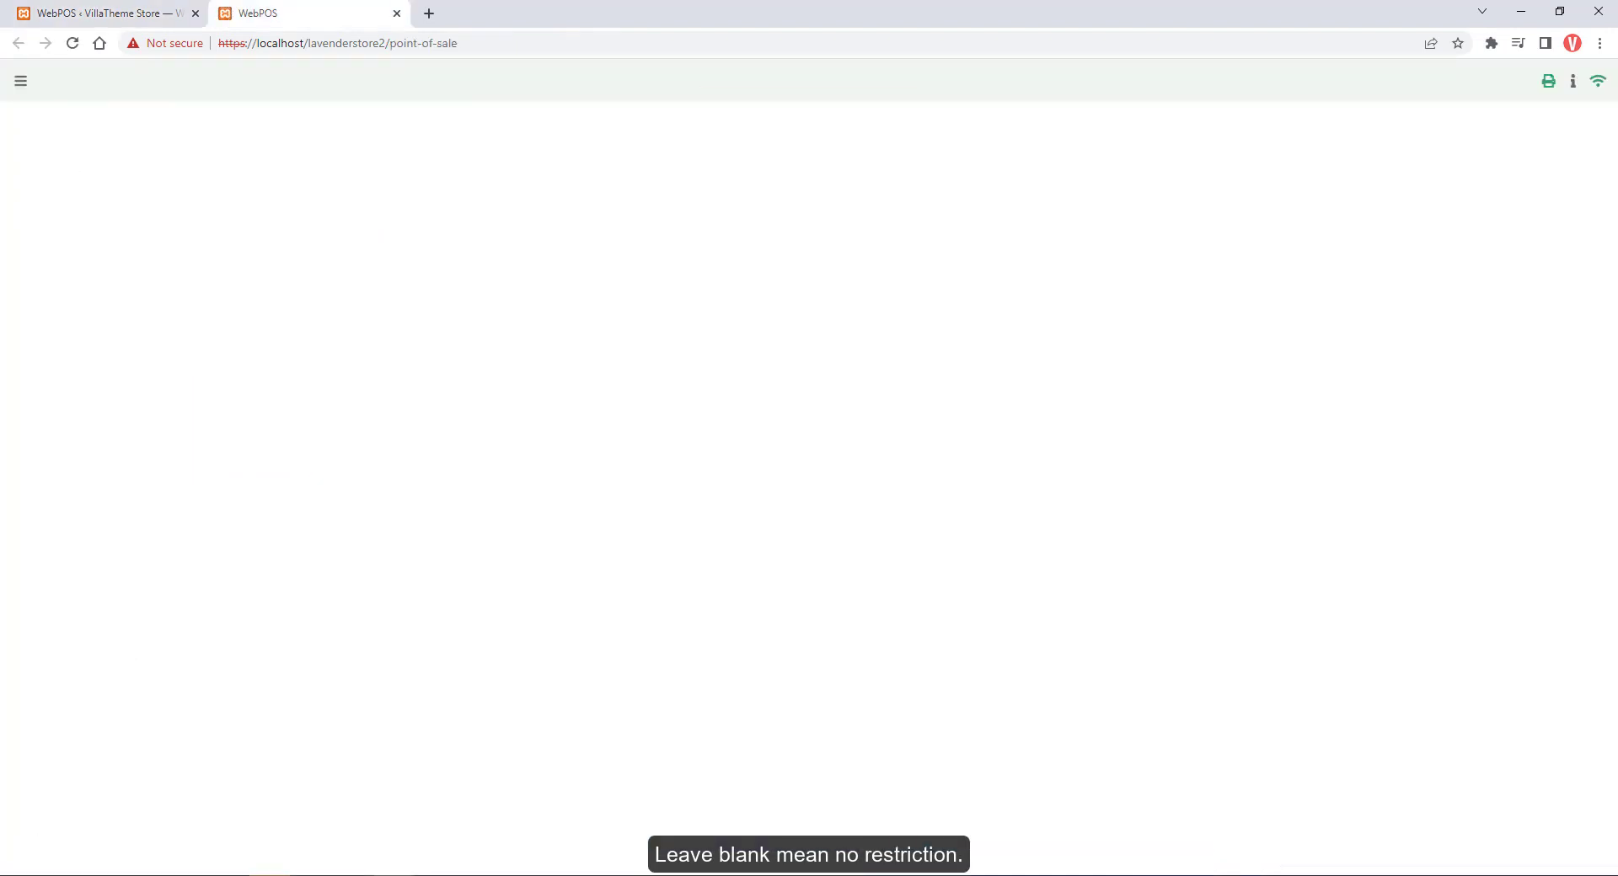
click(1352, 730)
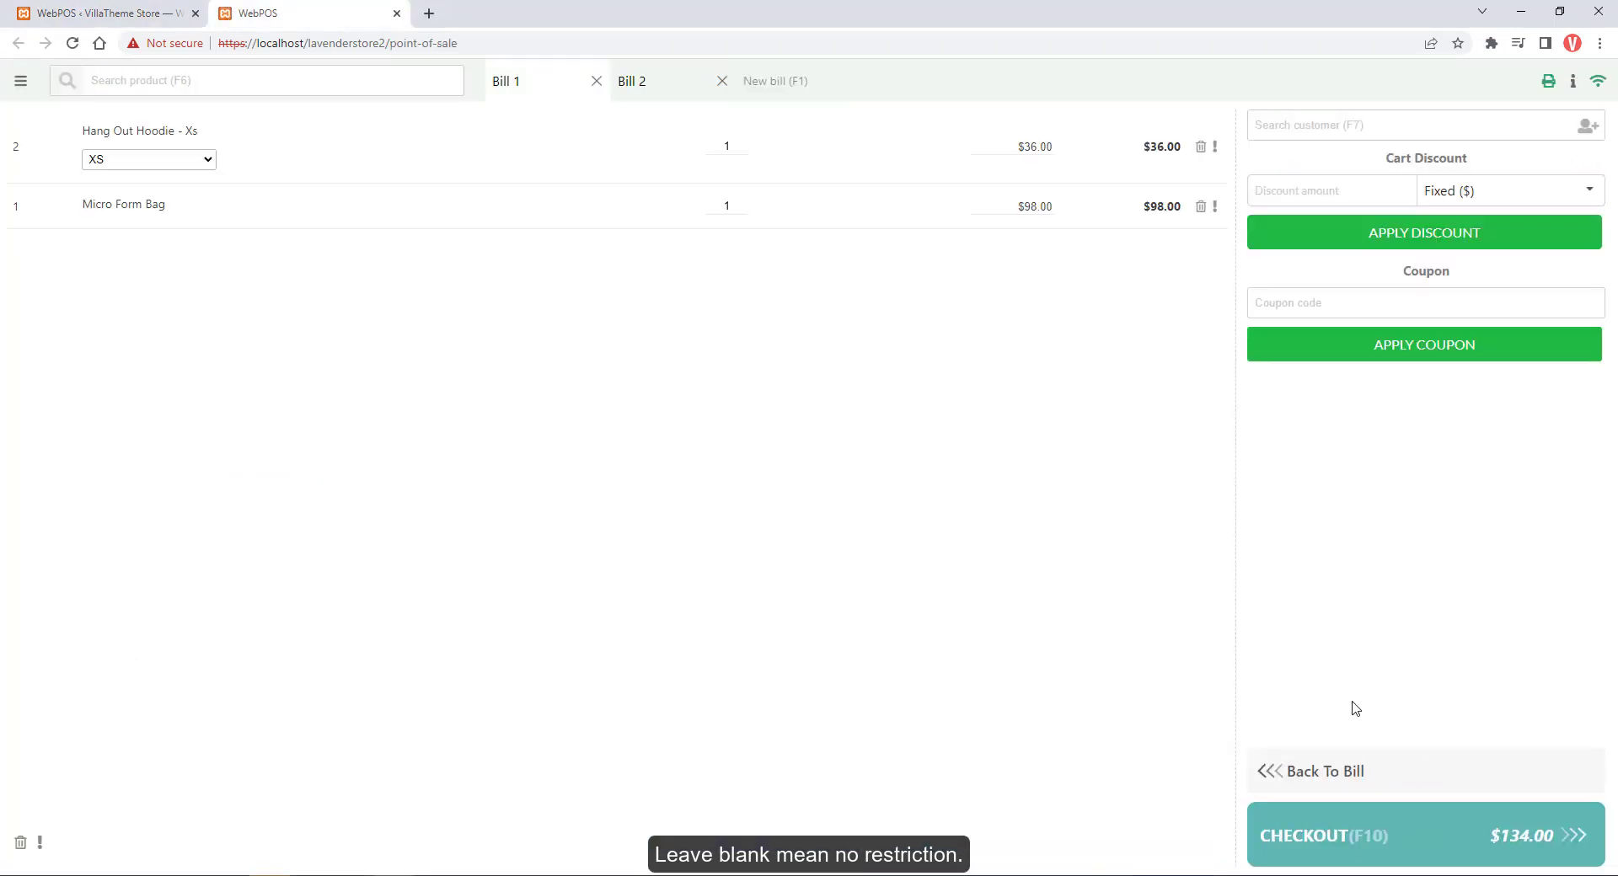
click(1354, 304)
text(zuy73k48)
click(1397, 348)
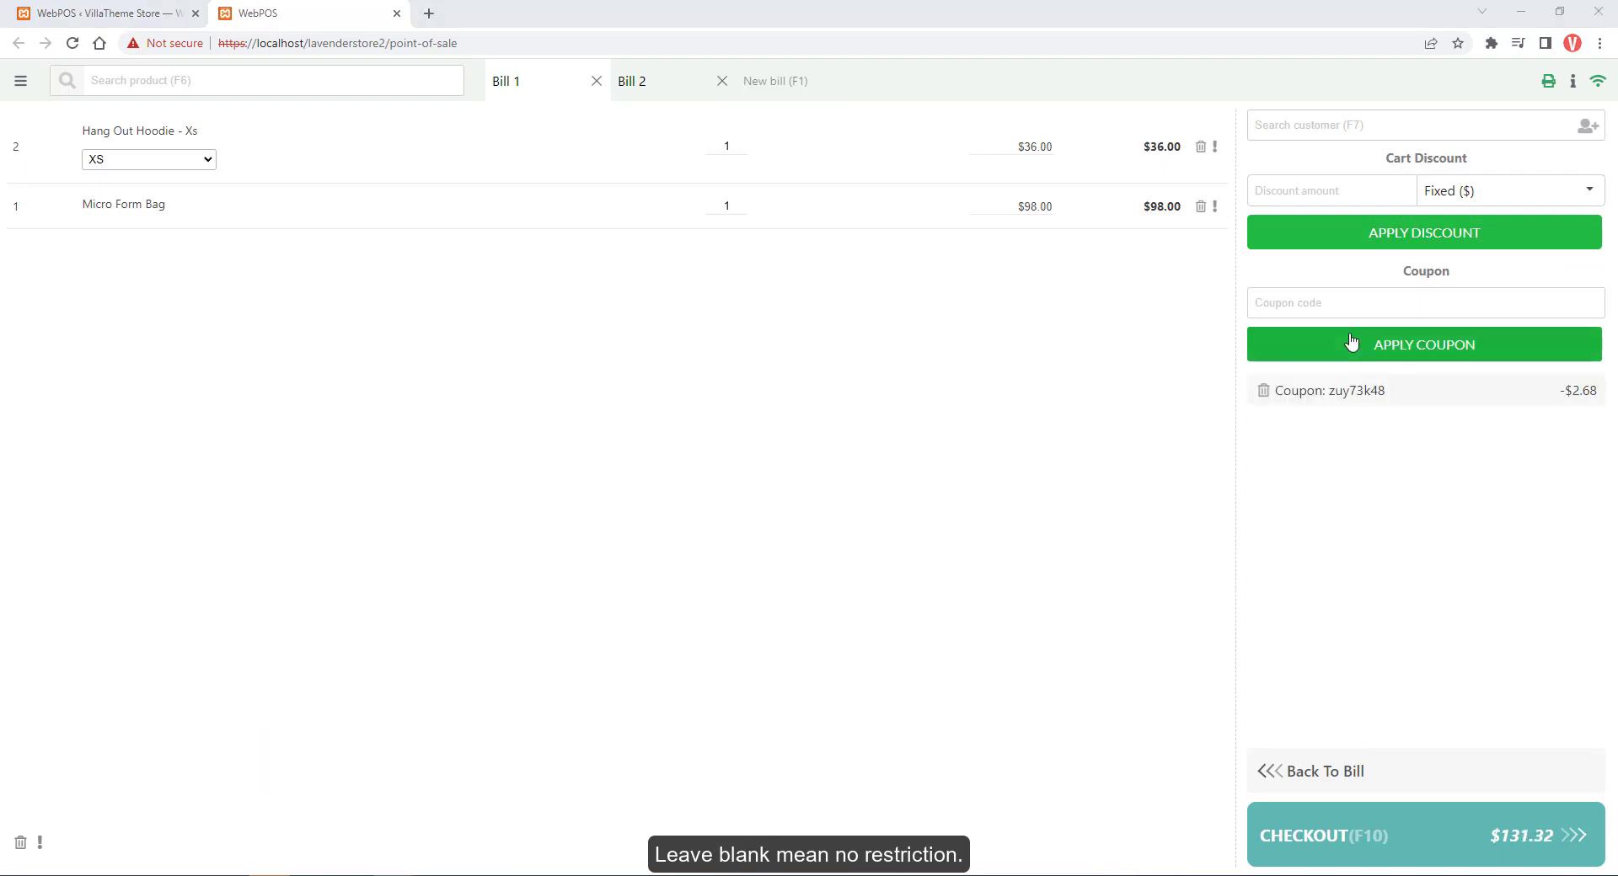
Try applying a second coupon code to Bill 1 and see it refused
click(1365, 303)
text(wktph6uw)
click(1403, 344)
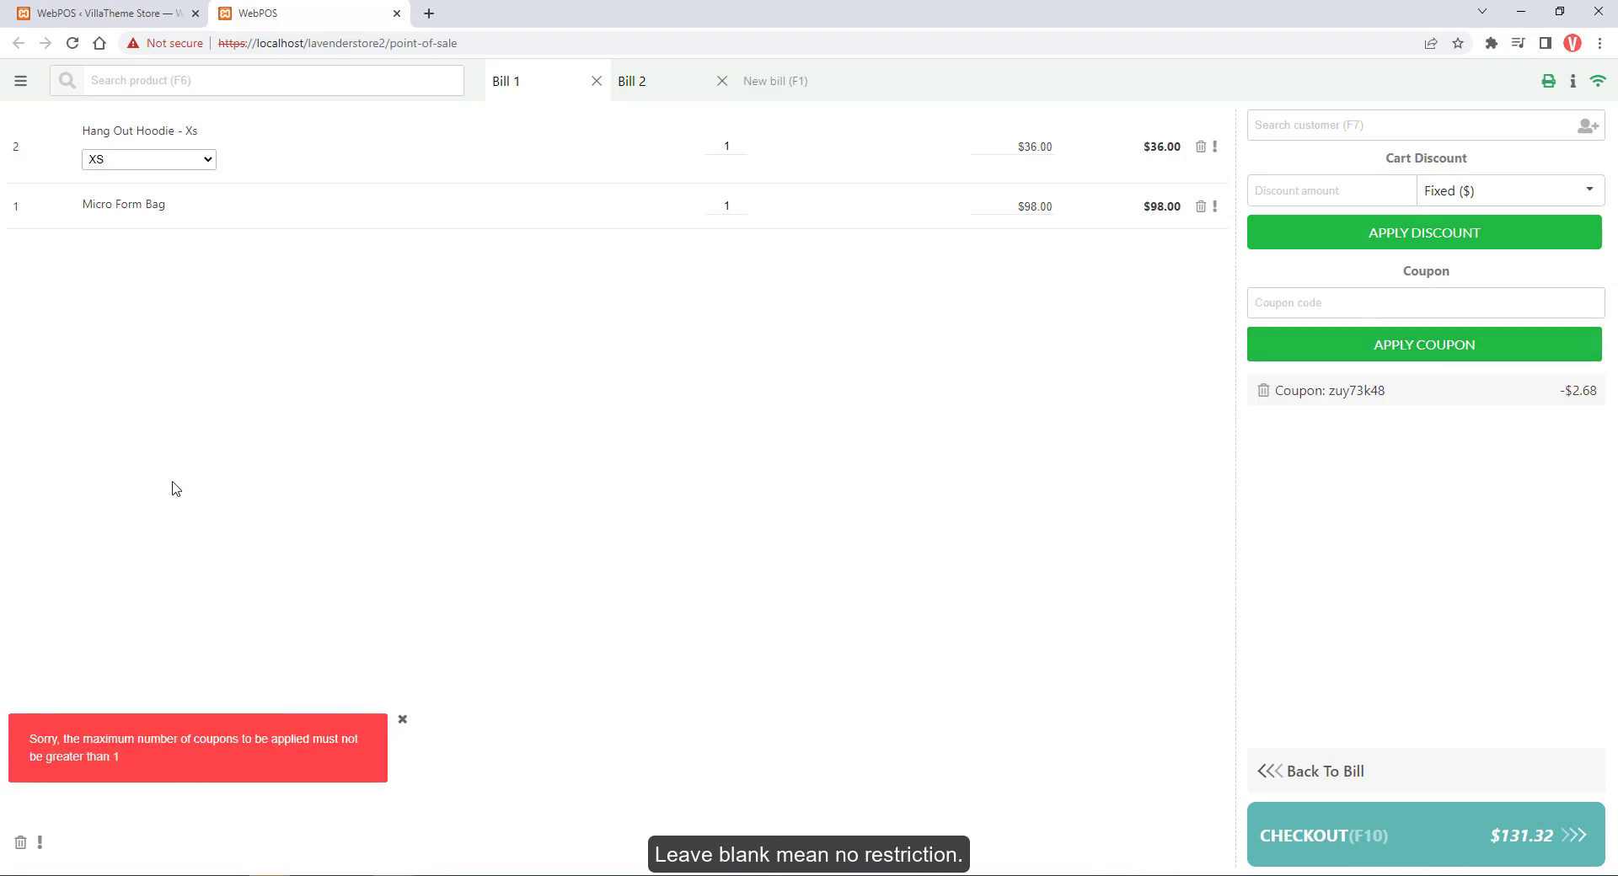
click(100, 12)
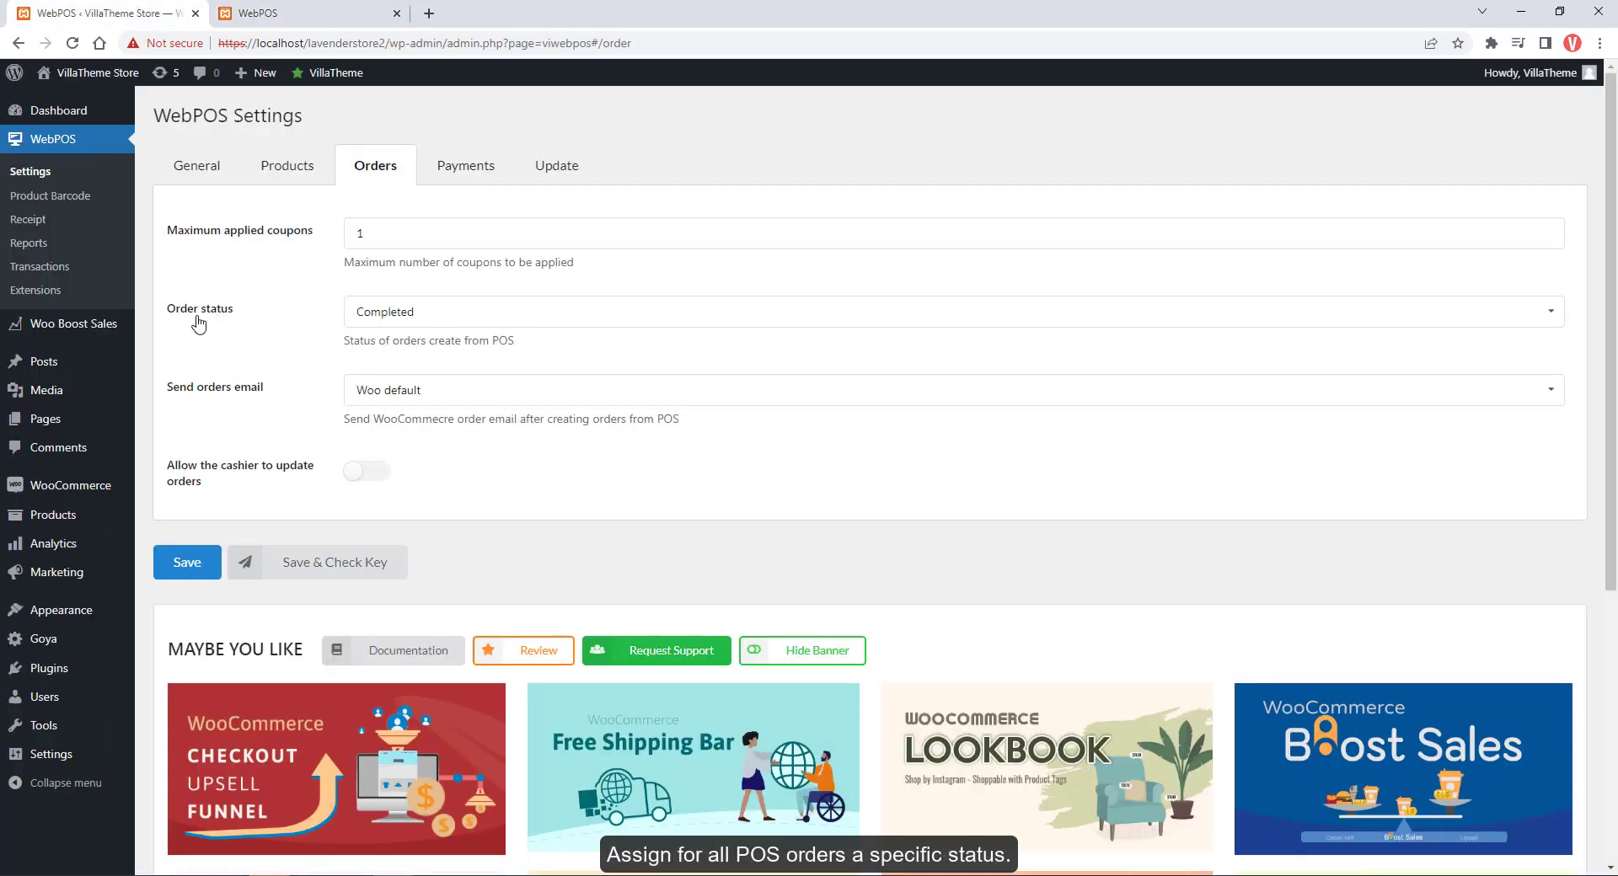
click(392, 317)
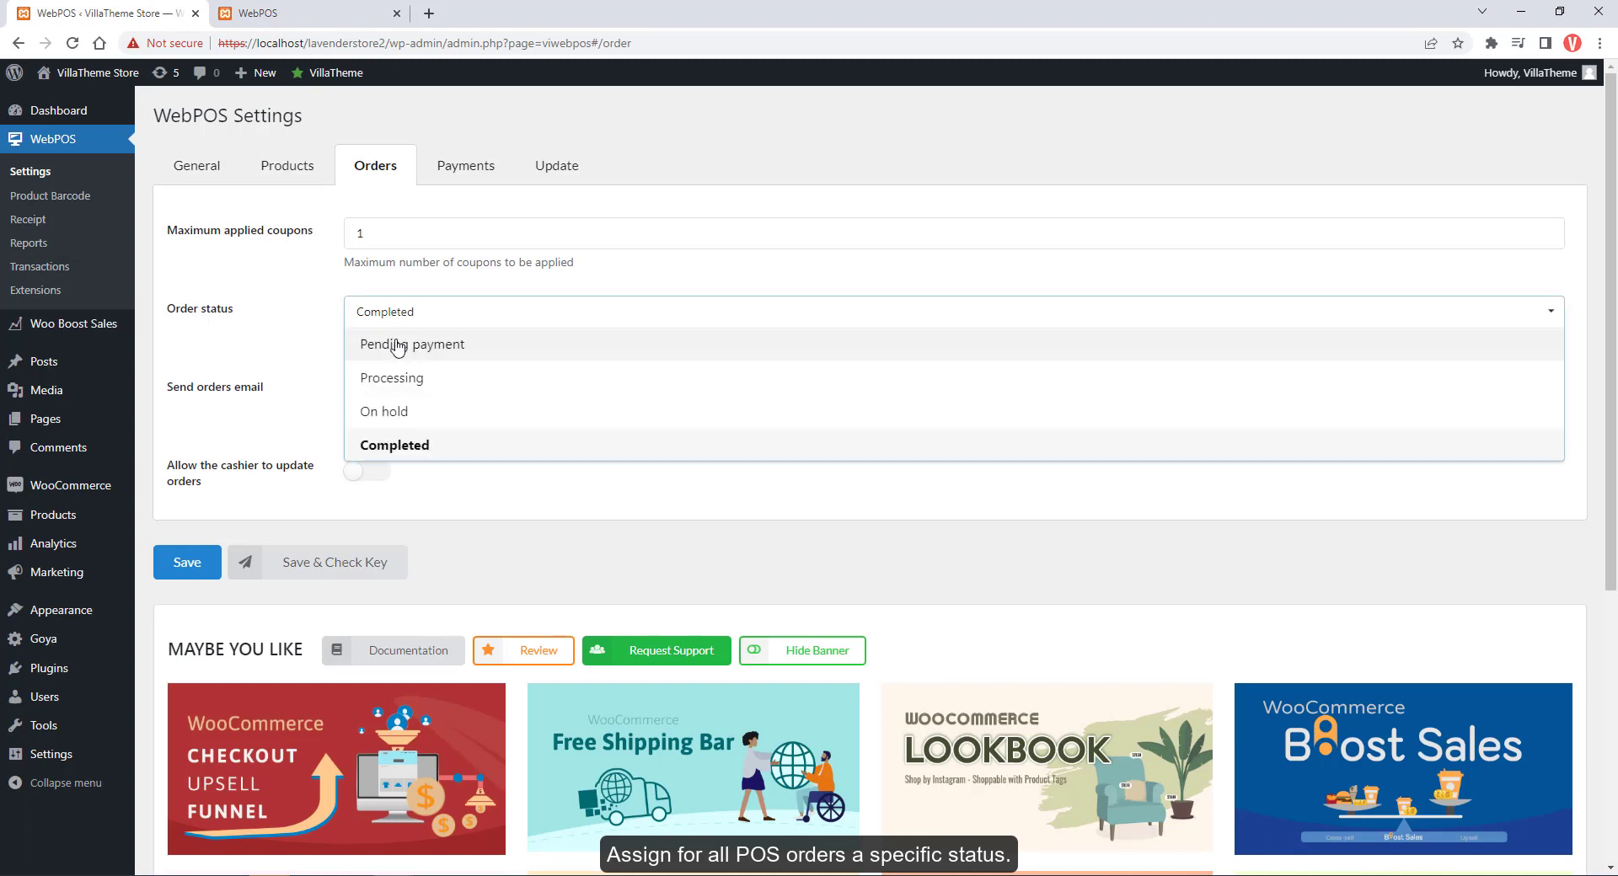
click(415, 383)
click(432, 328)
click(407, 444)
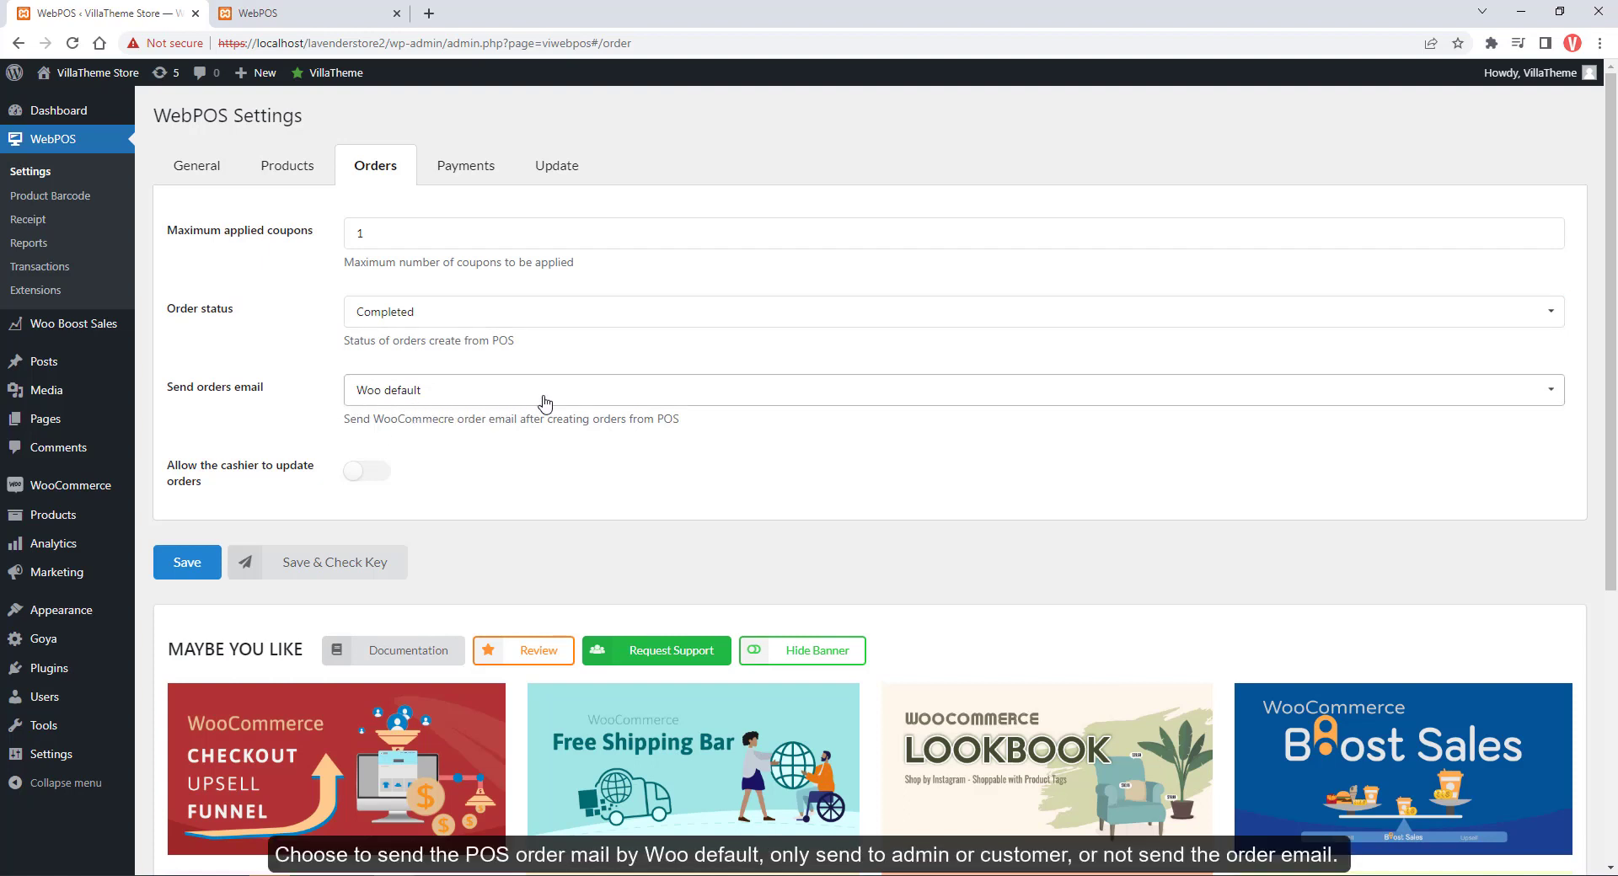
click(544, 404)
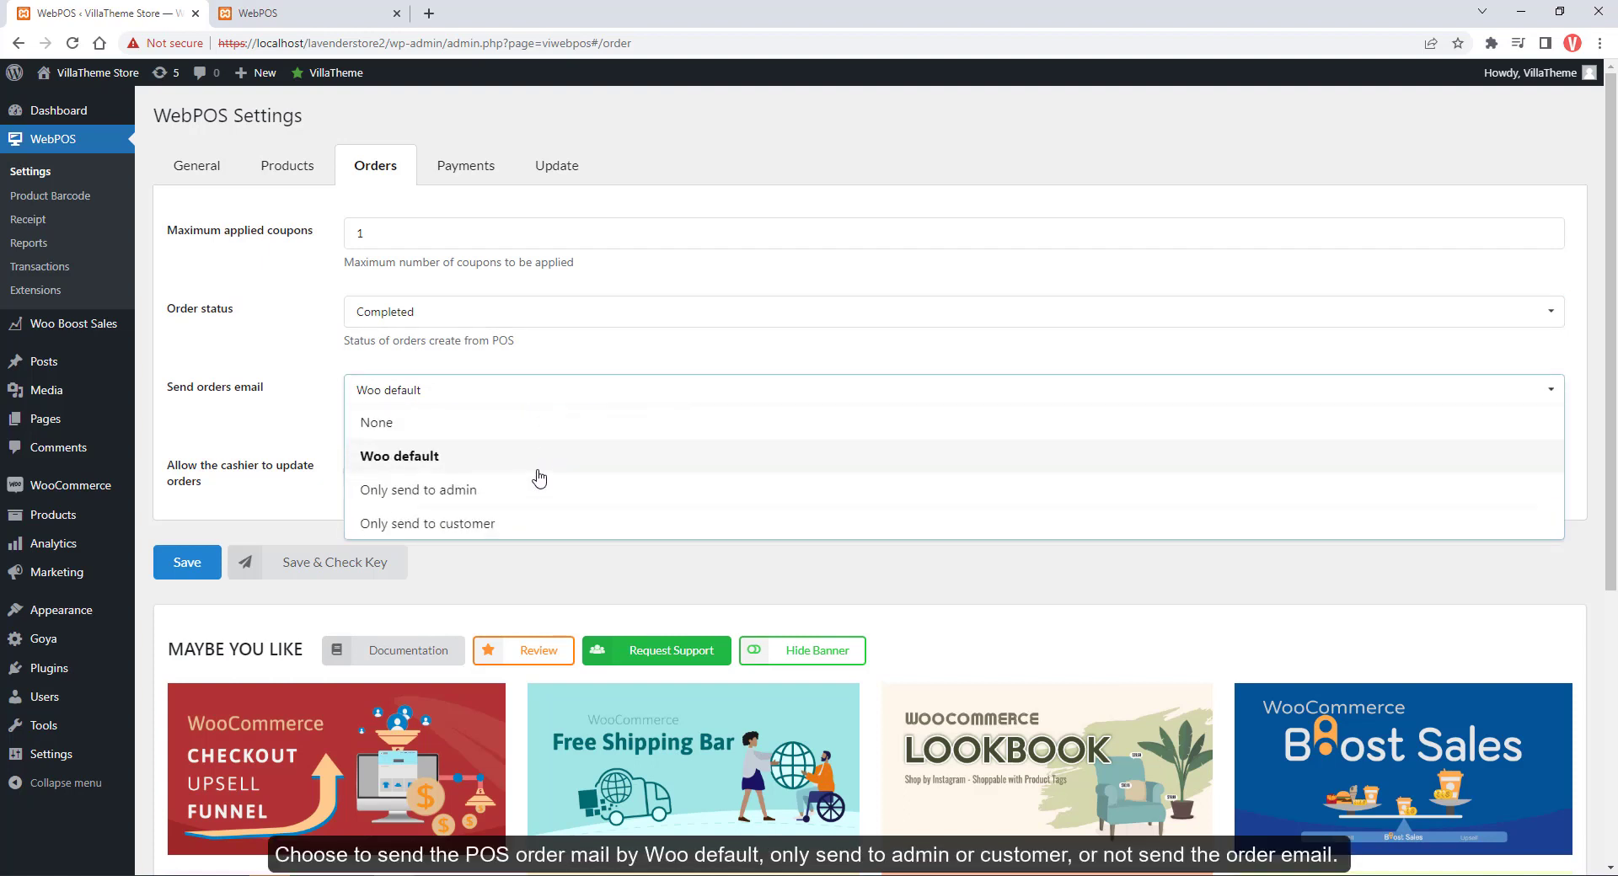
click(508, 524)
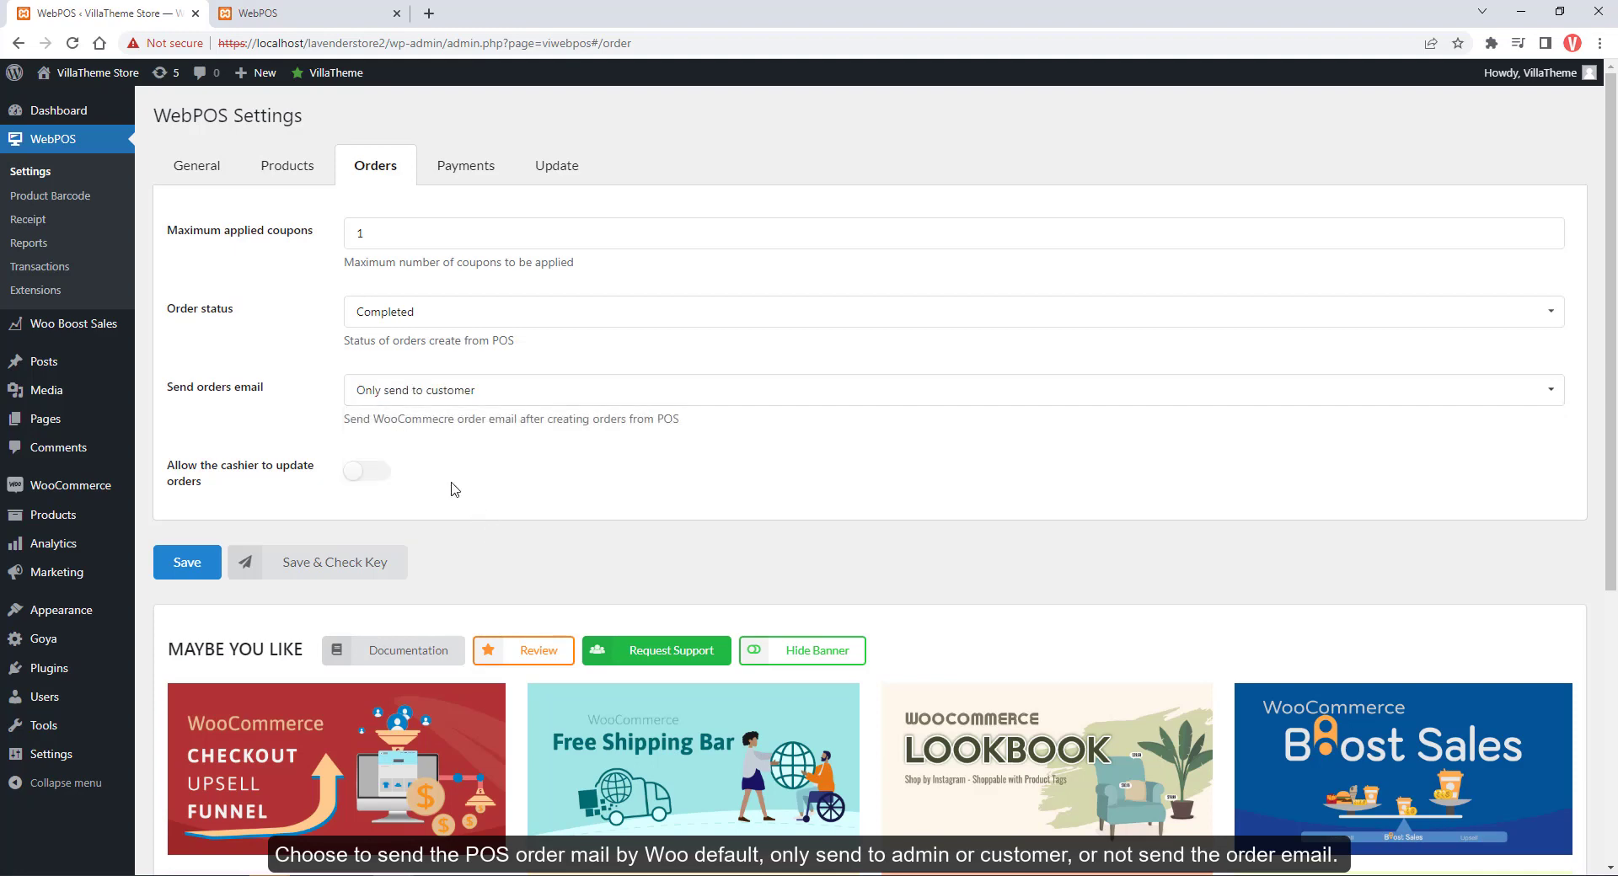
click(472, 408)
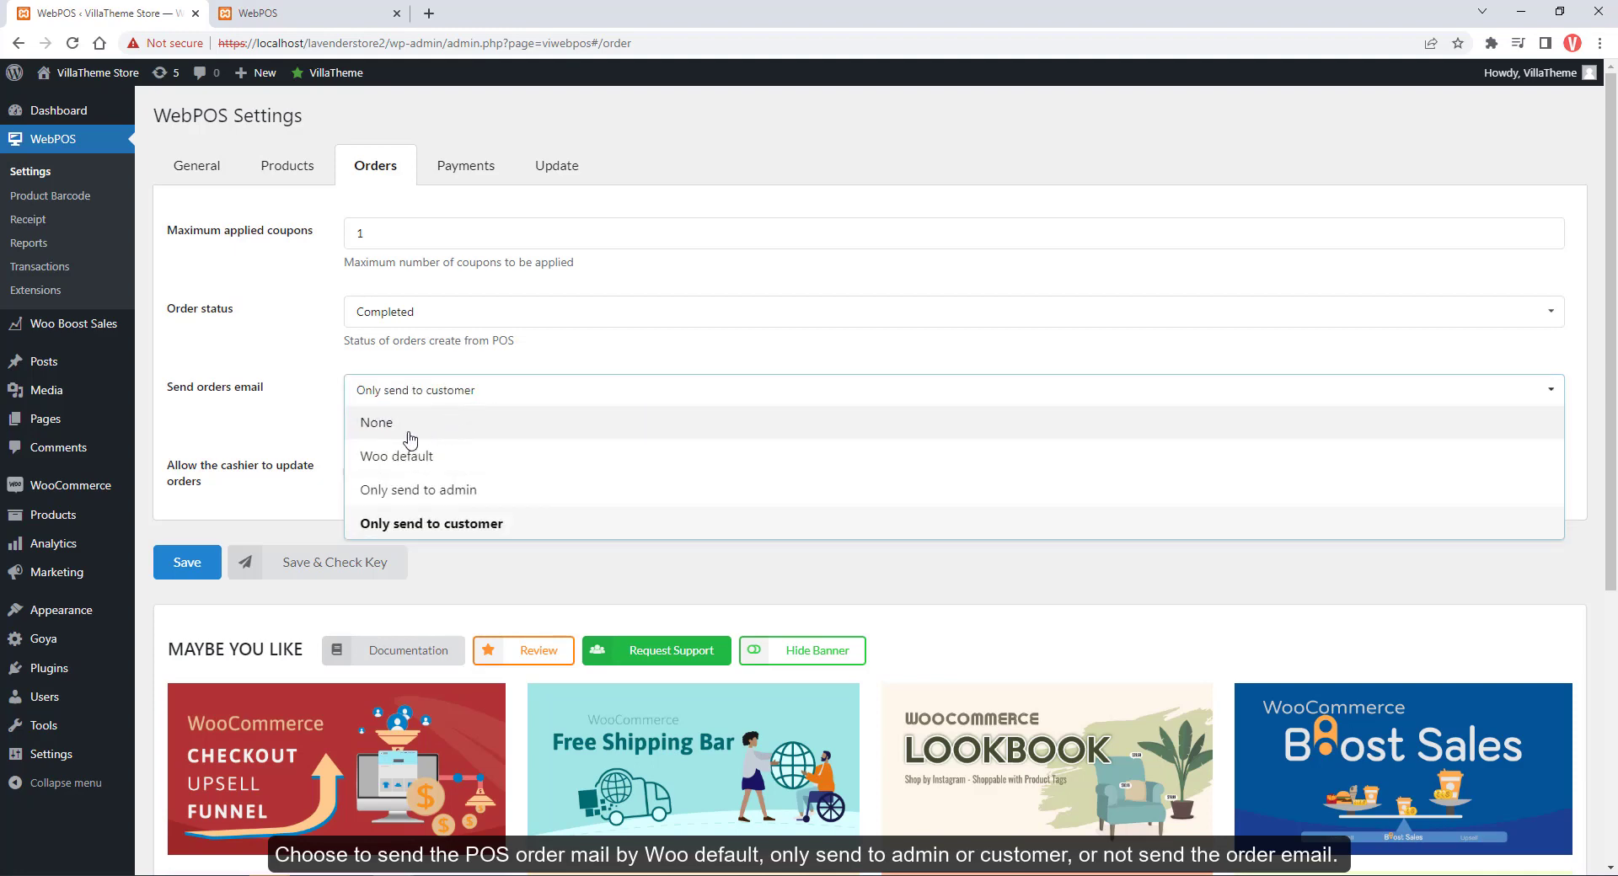
click(399, 457)
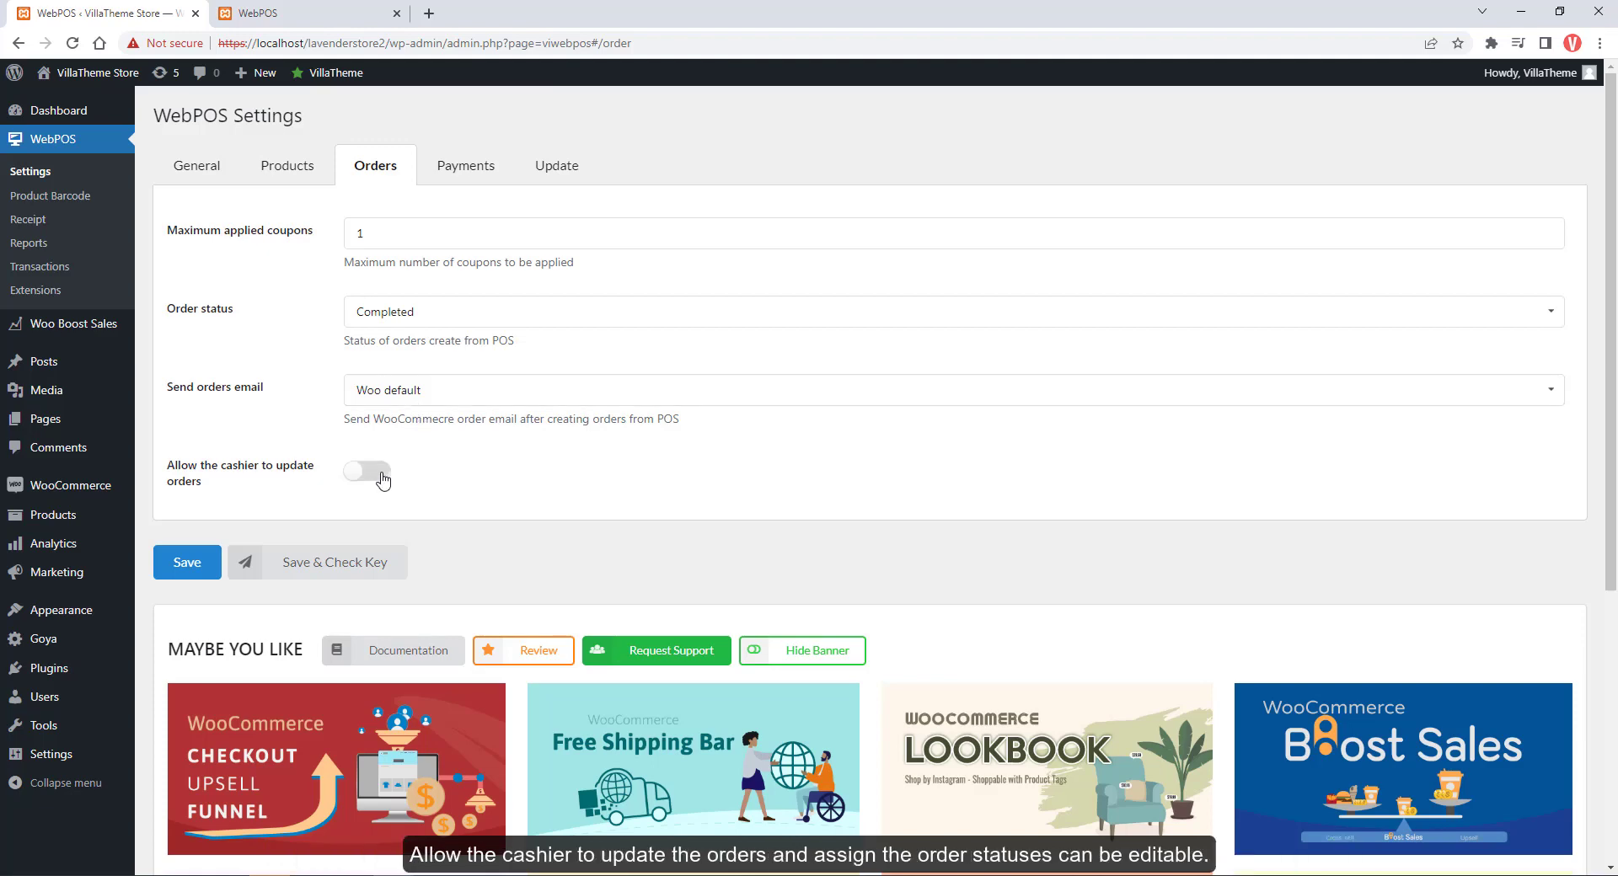
Allow cashiers to update orders with Completed and Processing as editable statuses, and save
click(376, 471)
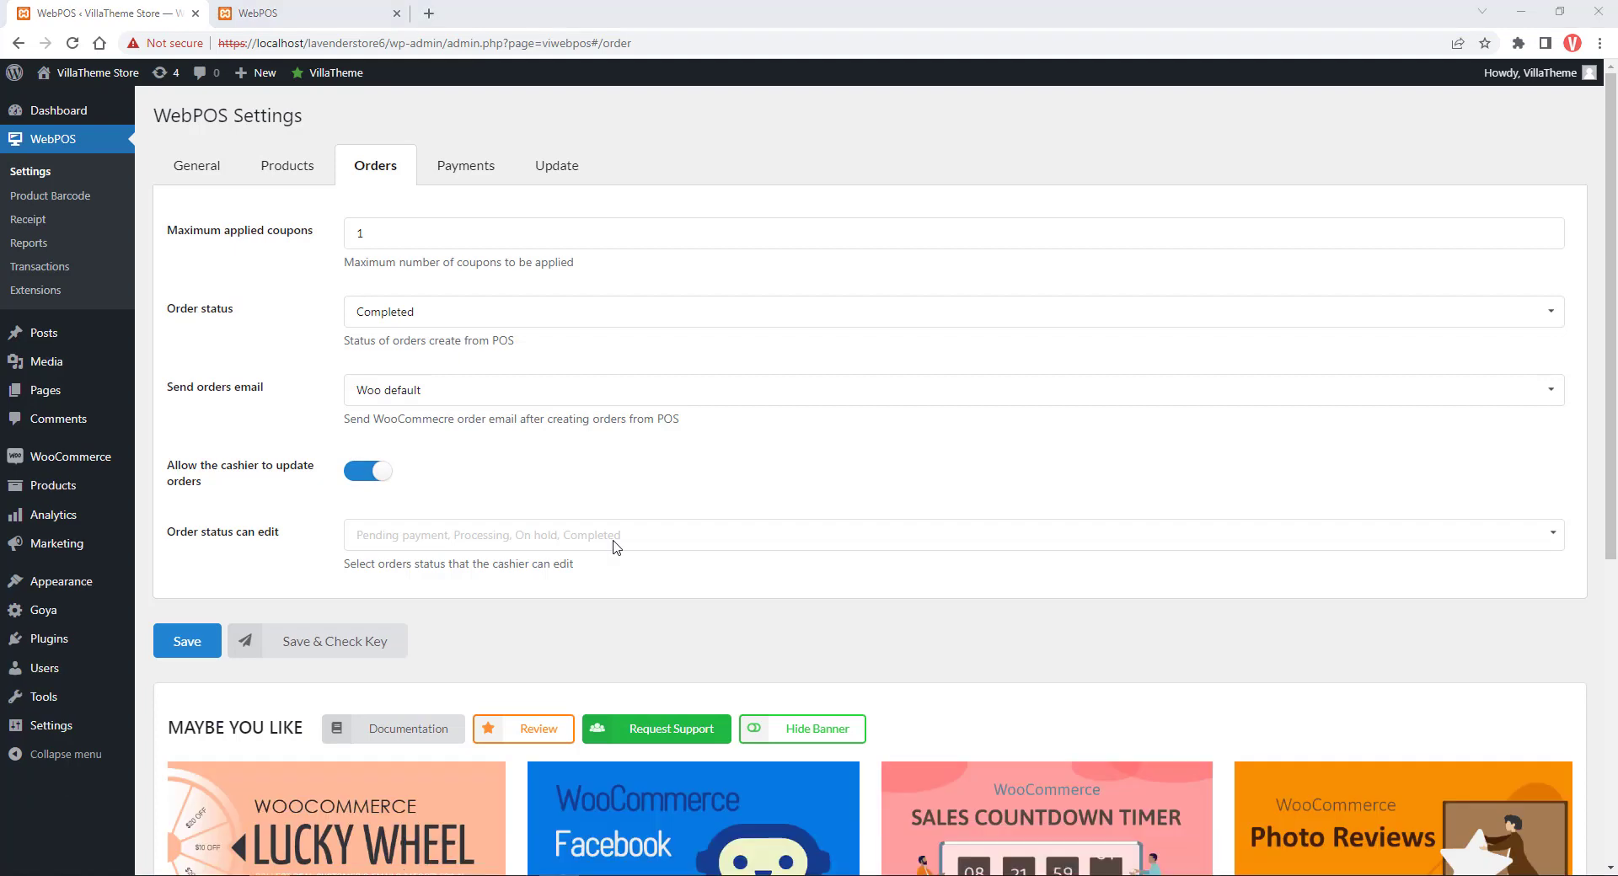
click(613, 544)
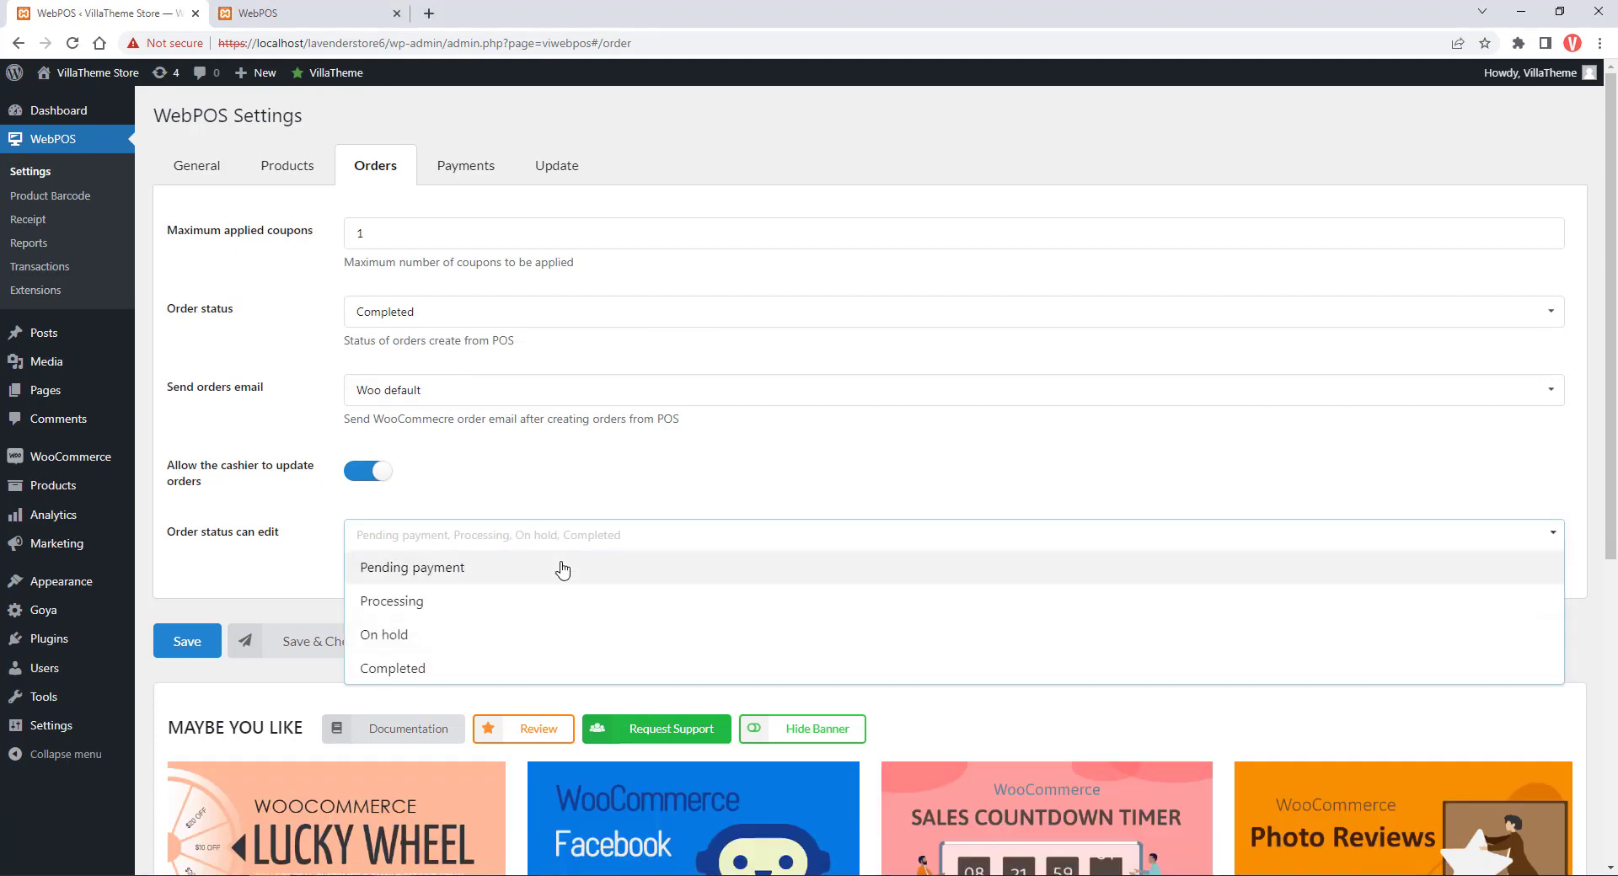
click(503, 666)
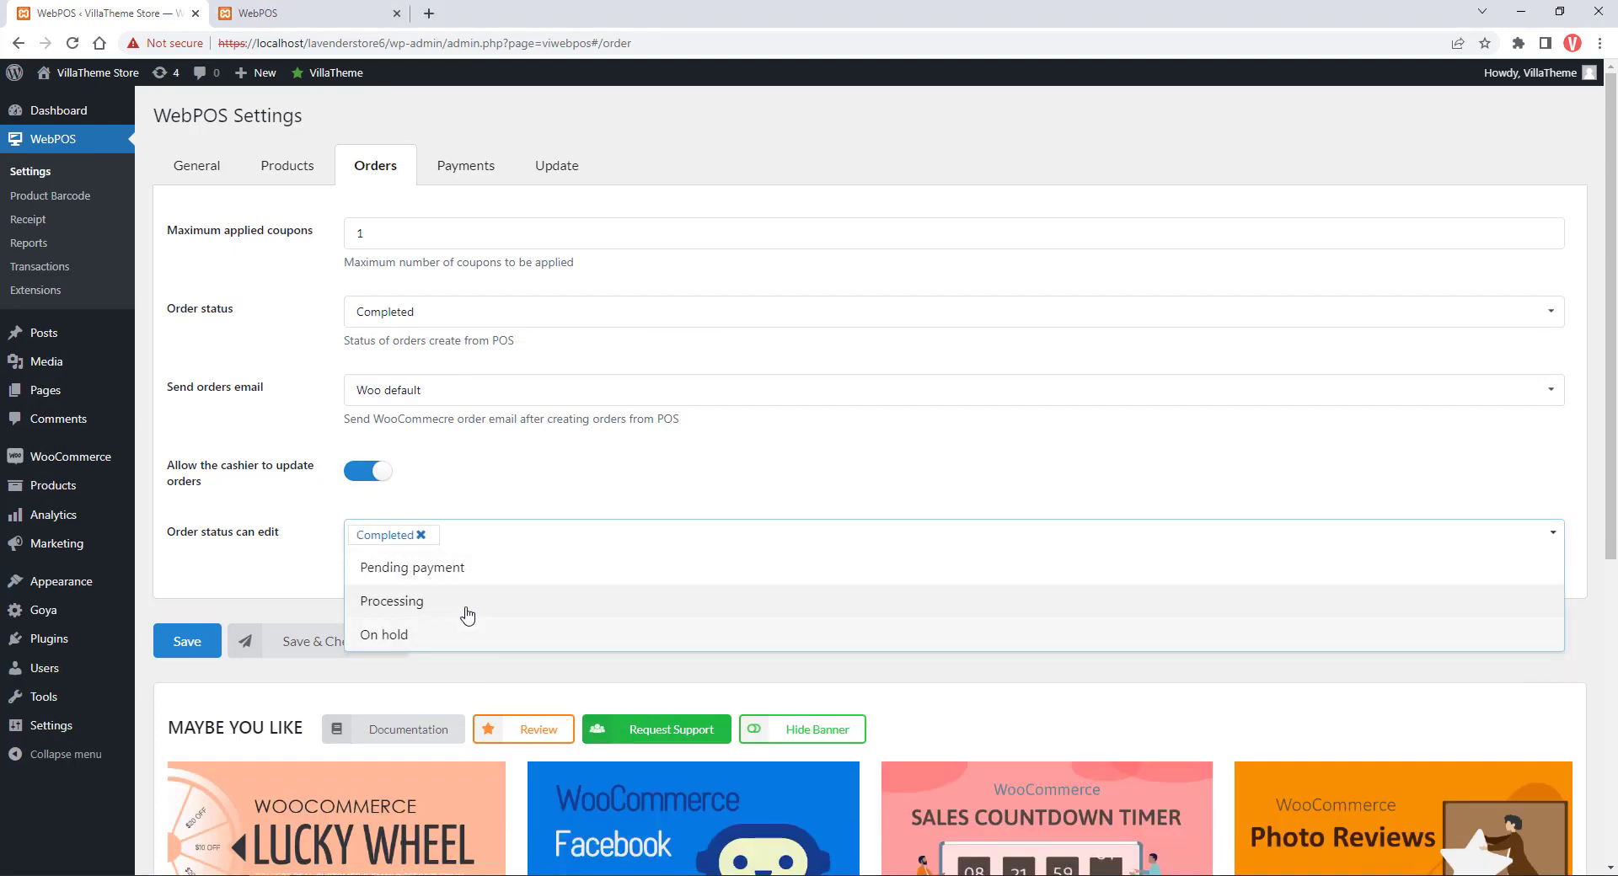
click(465, 612)
click(203, 656)
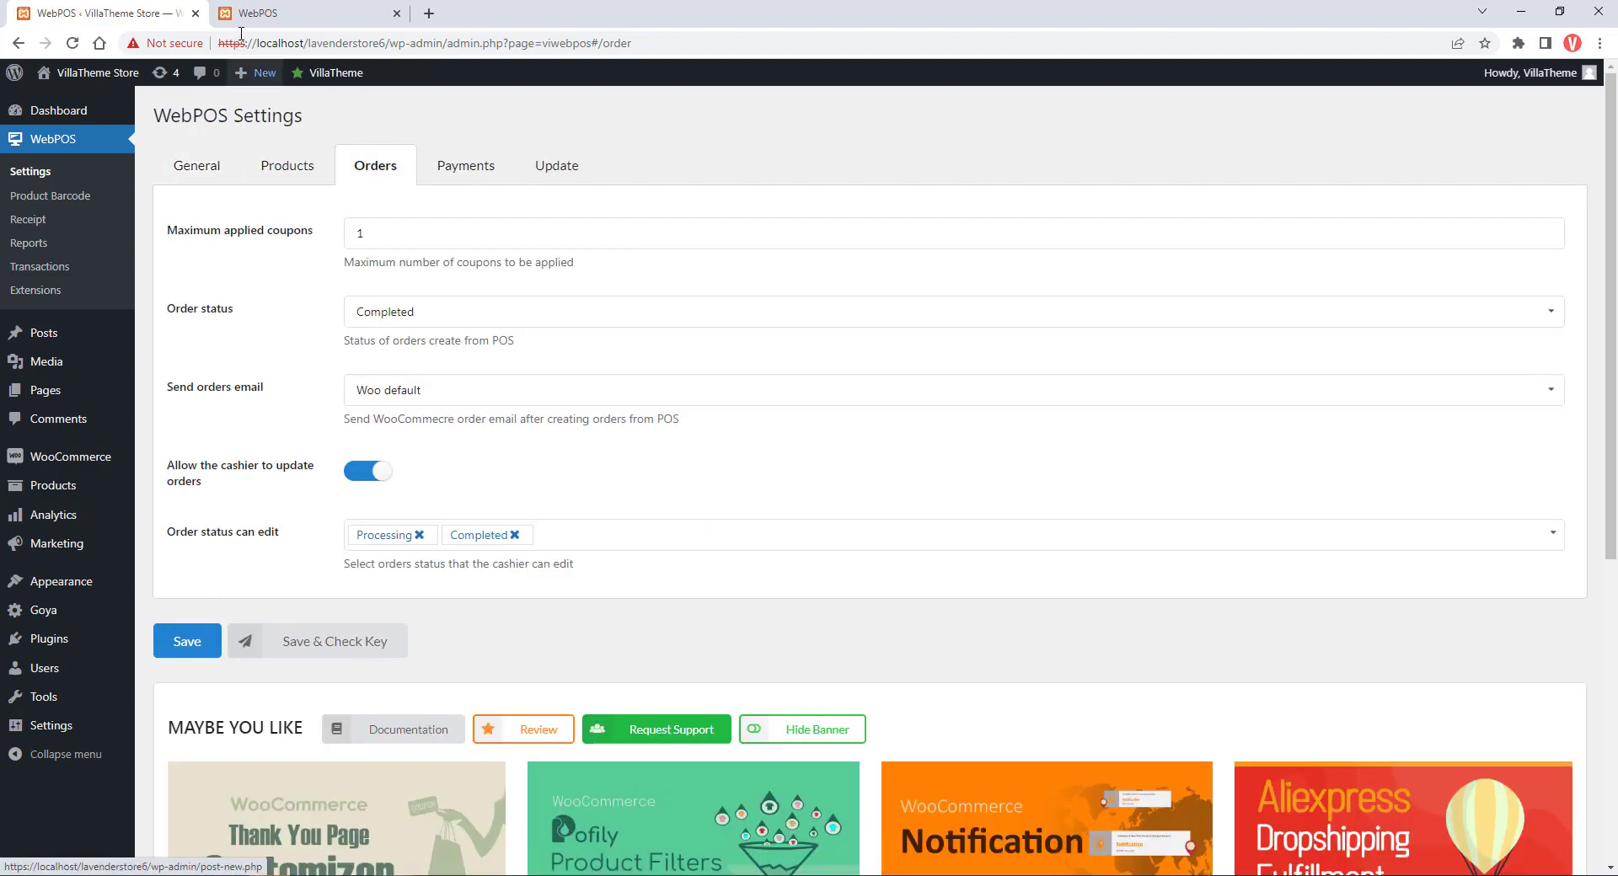
In the POS orders list, select Order #4347 and open it for updating
click(227, 19)
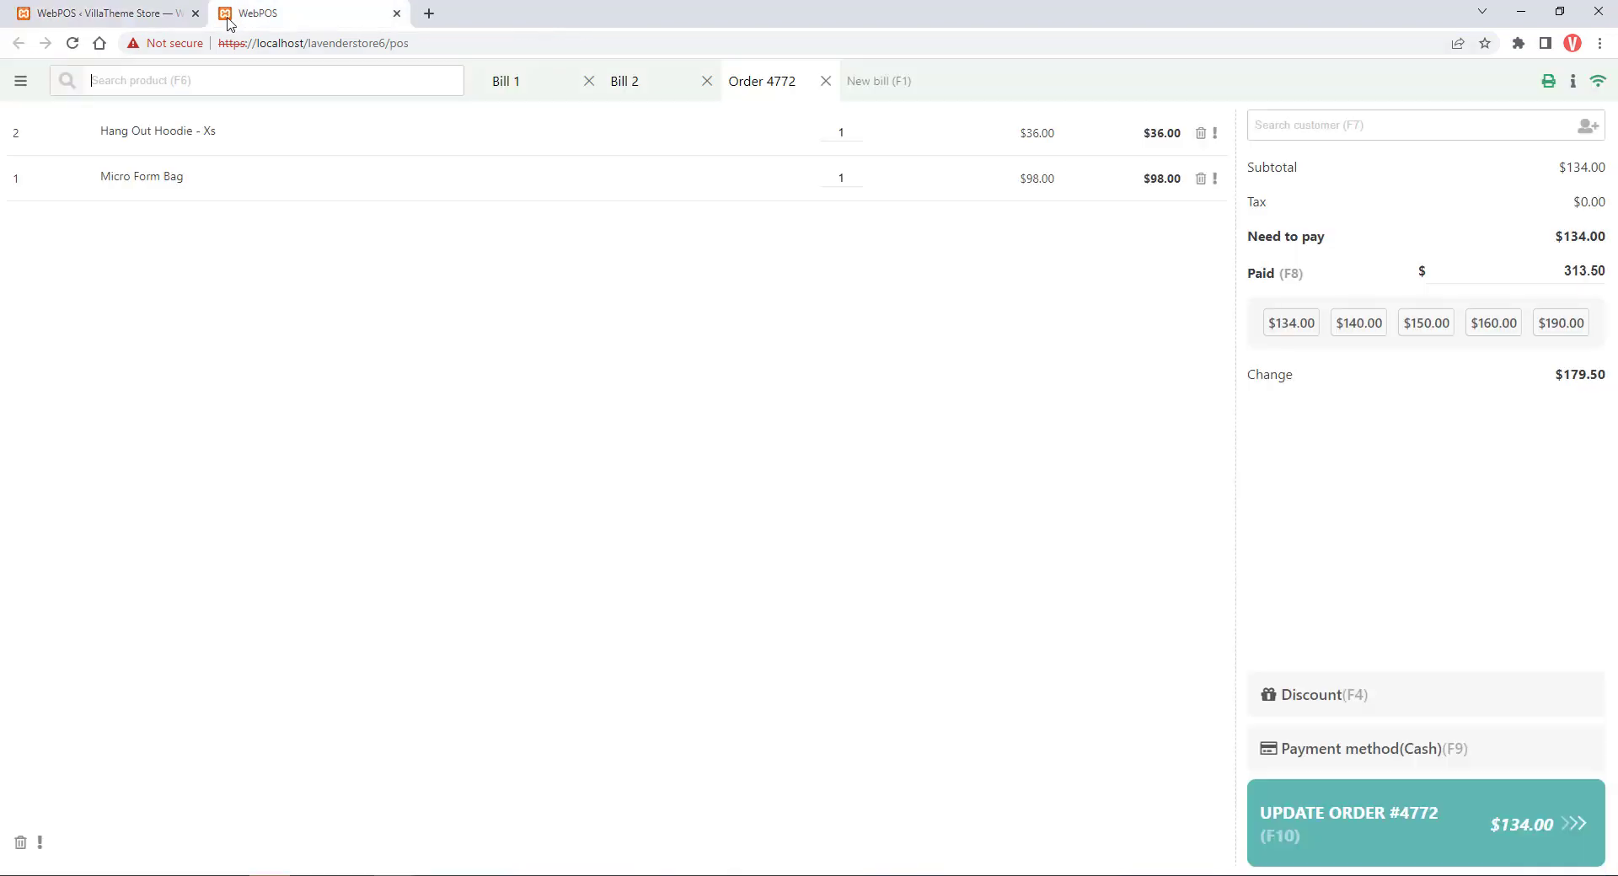
click(23, 84)
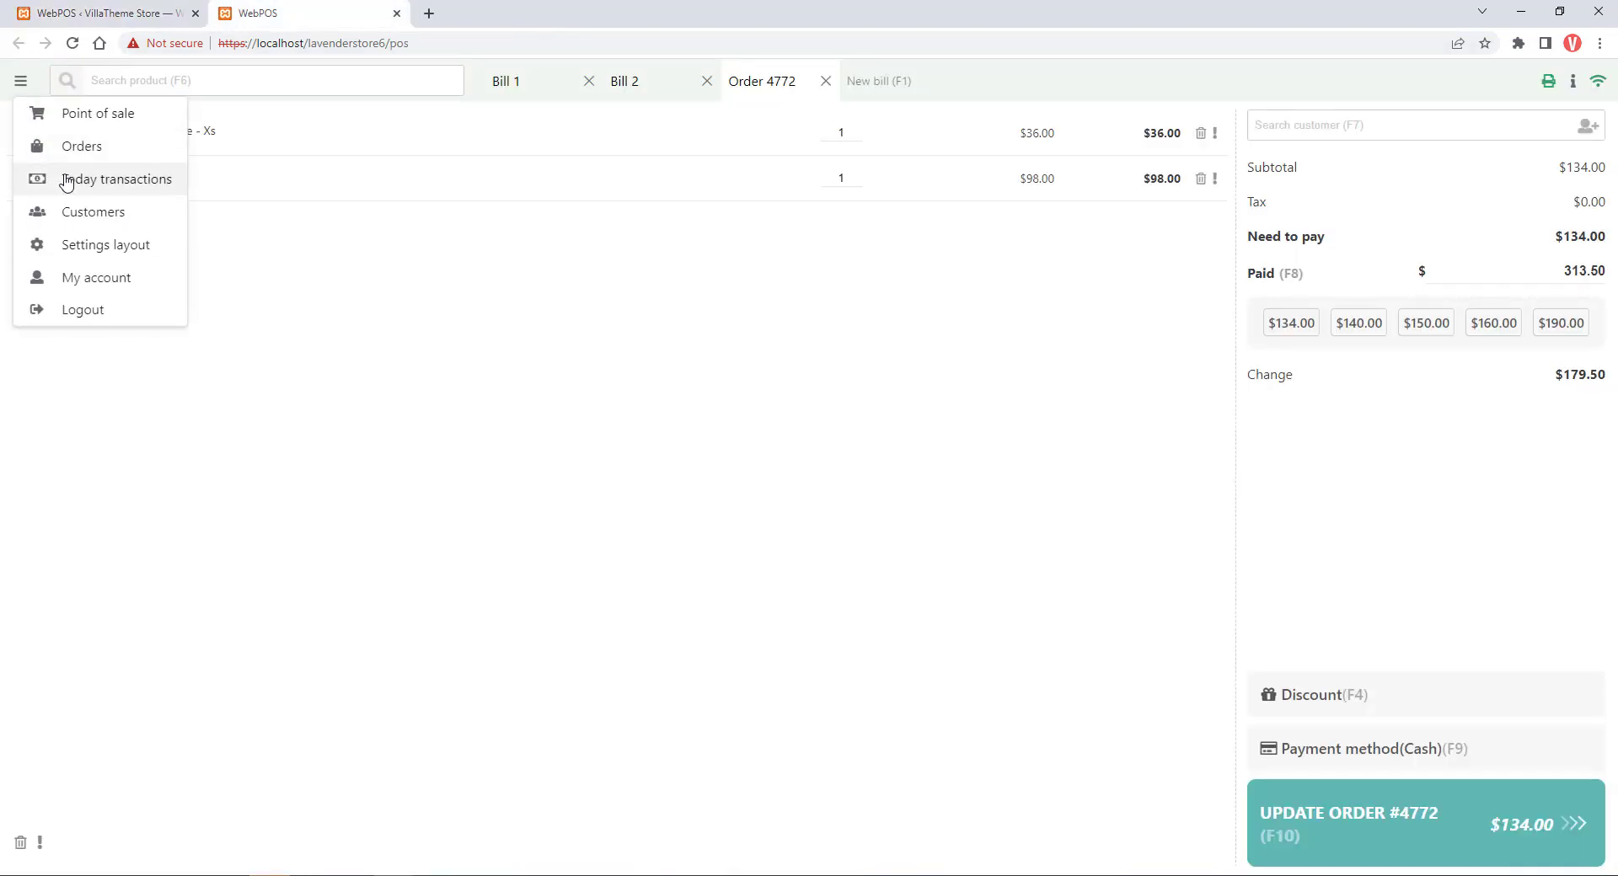
click(87, 149)
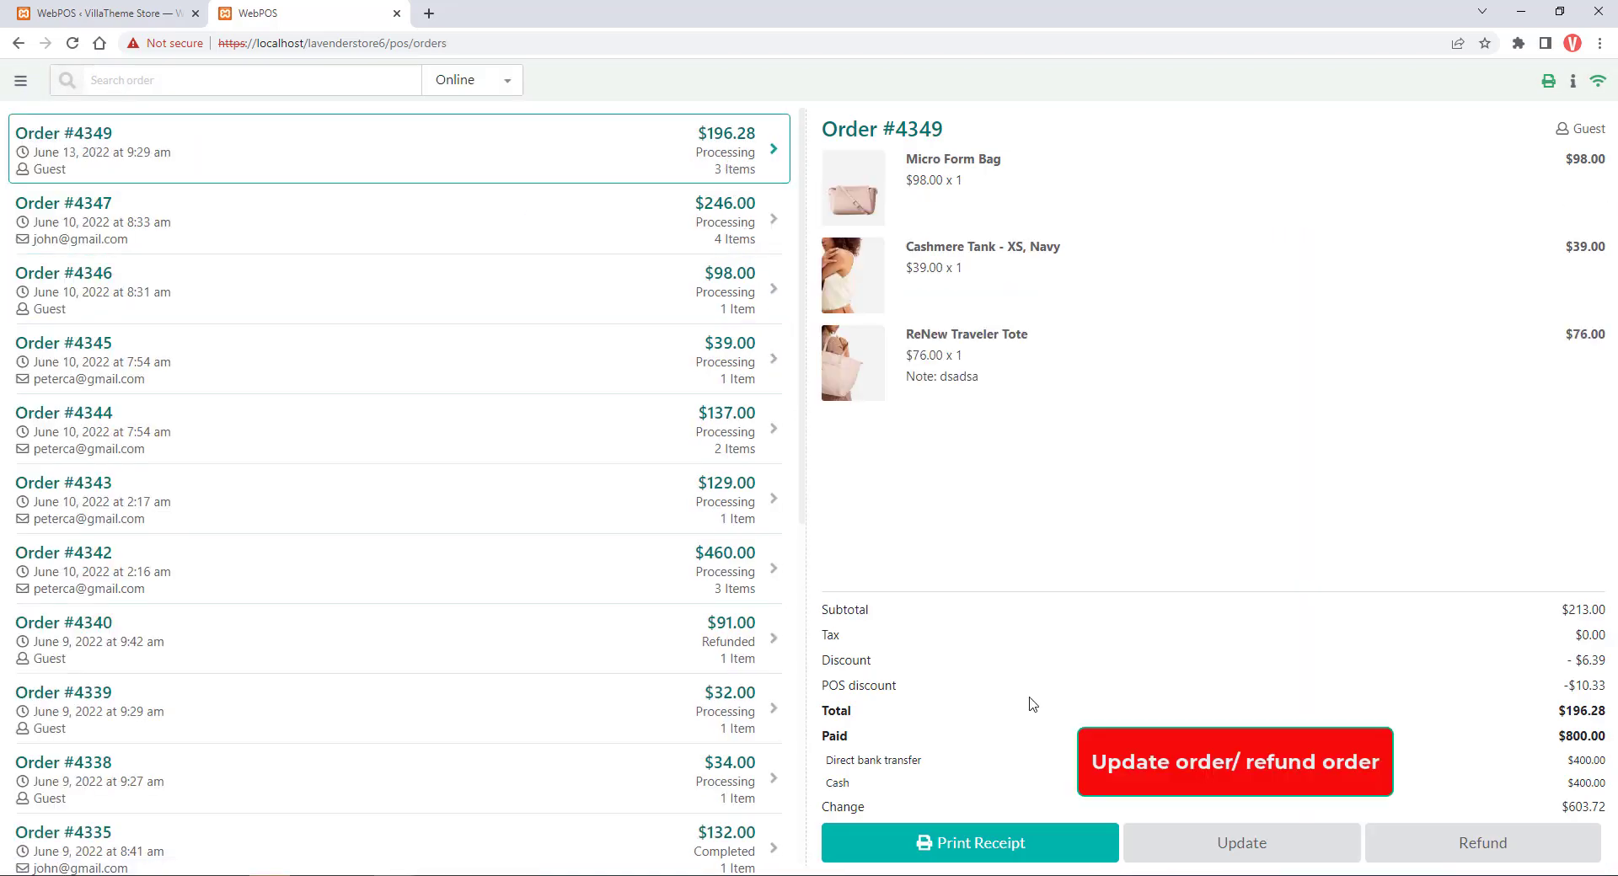
click(713, 232)
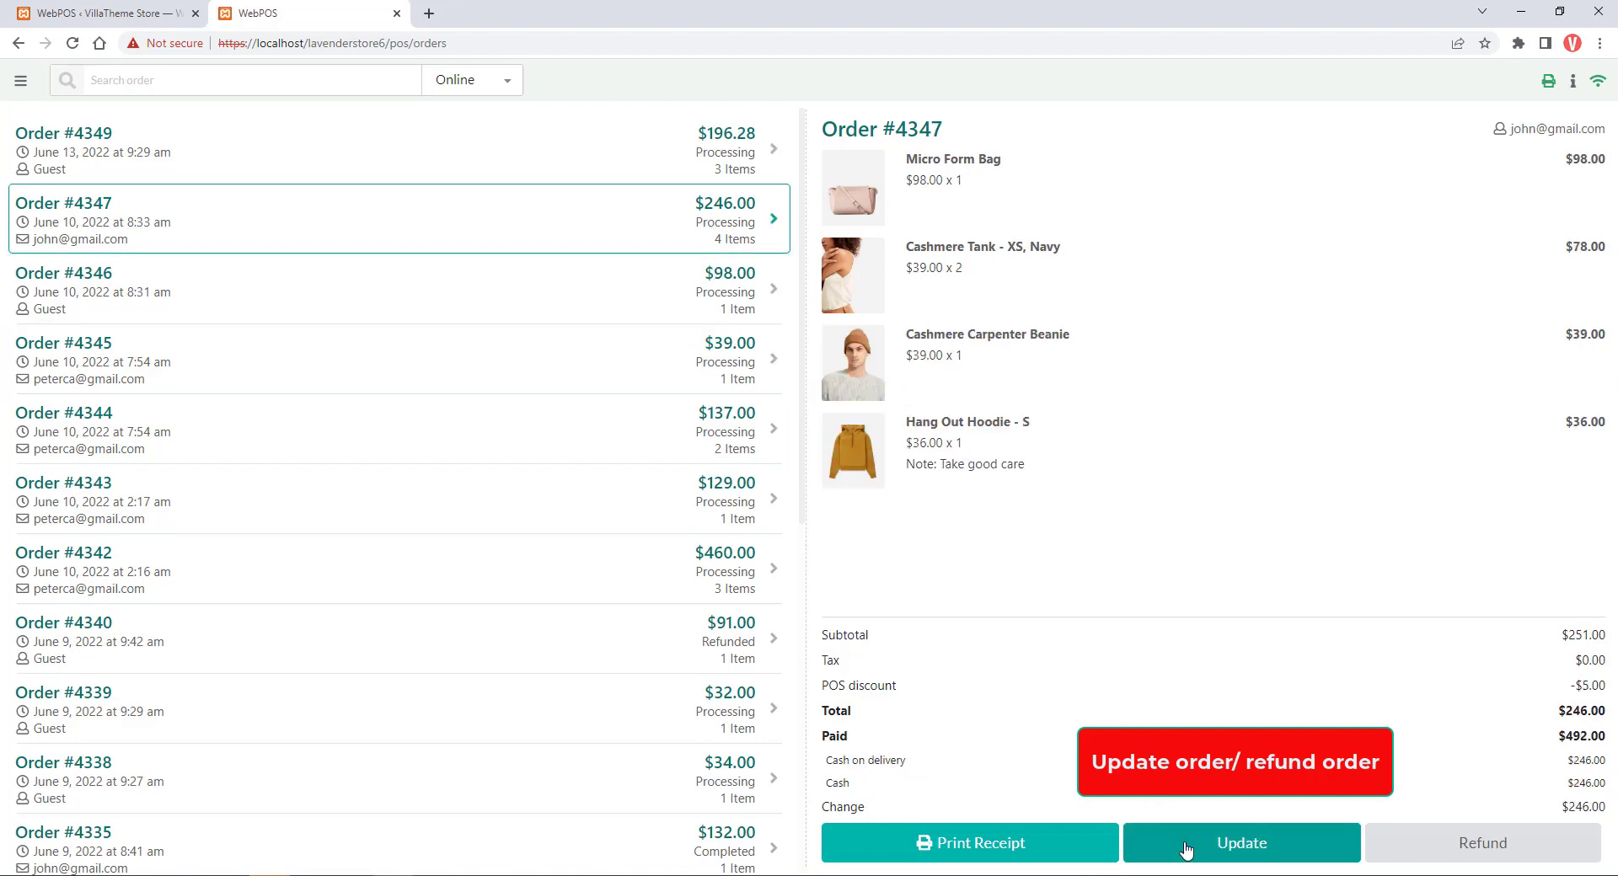
click(1175, 840)
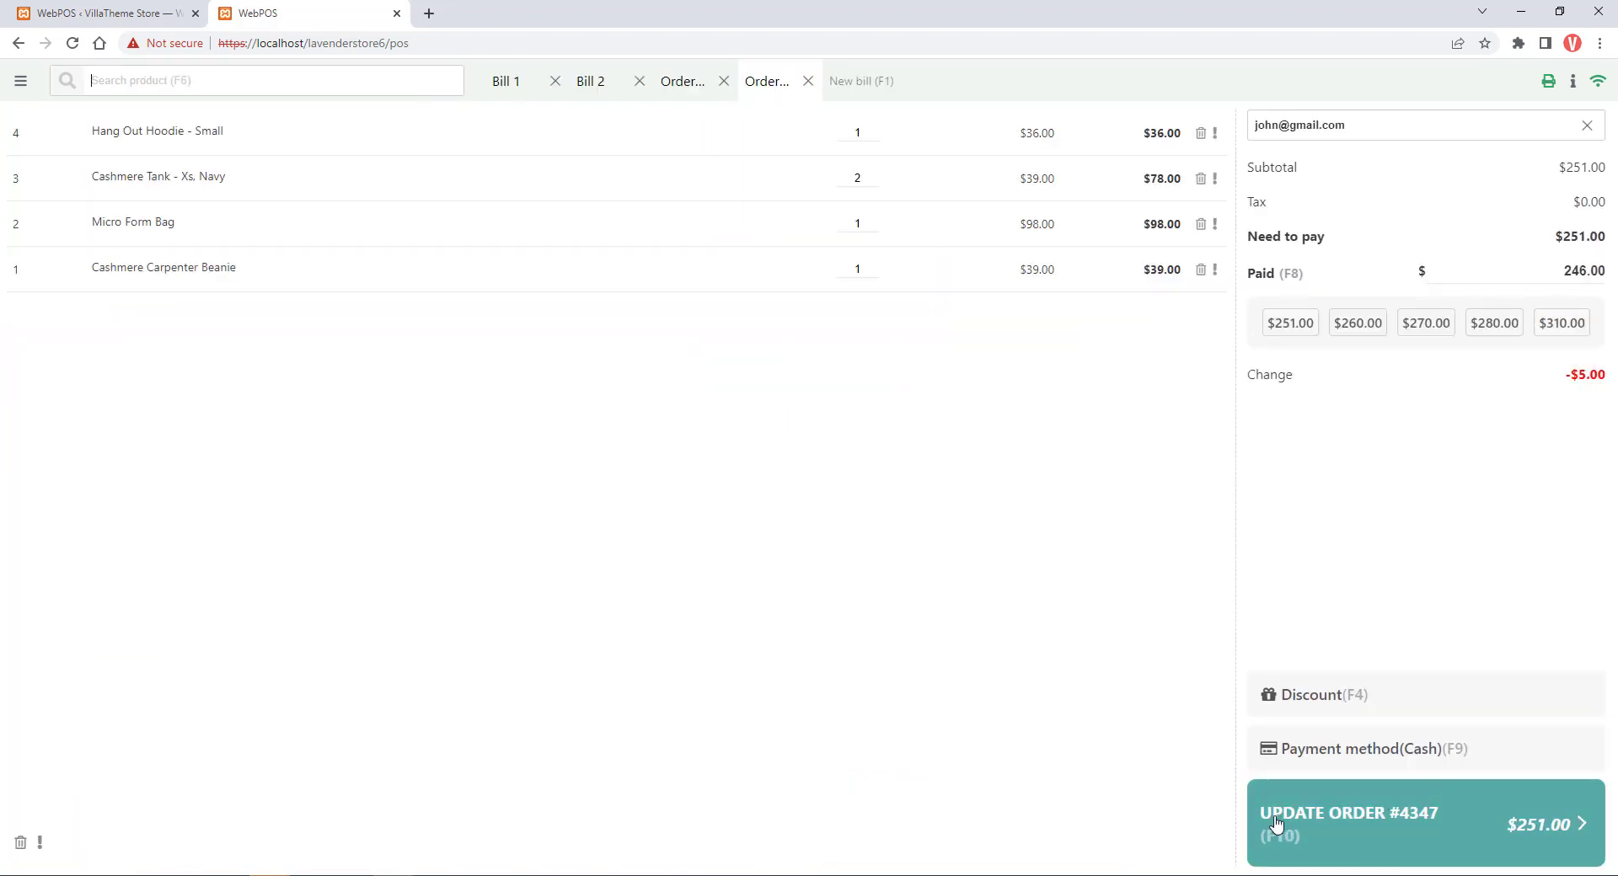
Remove Completed from the cashier-editable statuses, save, and view completed Order #4335 in the POS
click(101, 13)
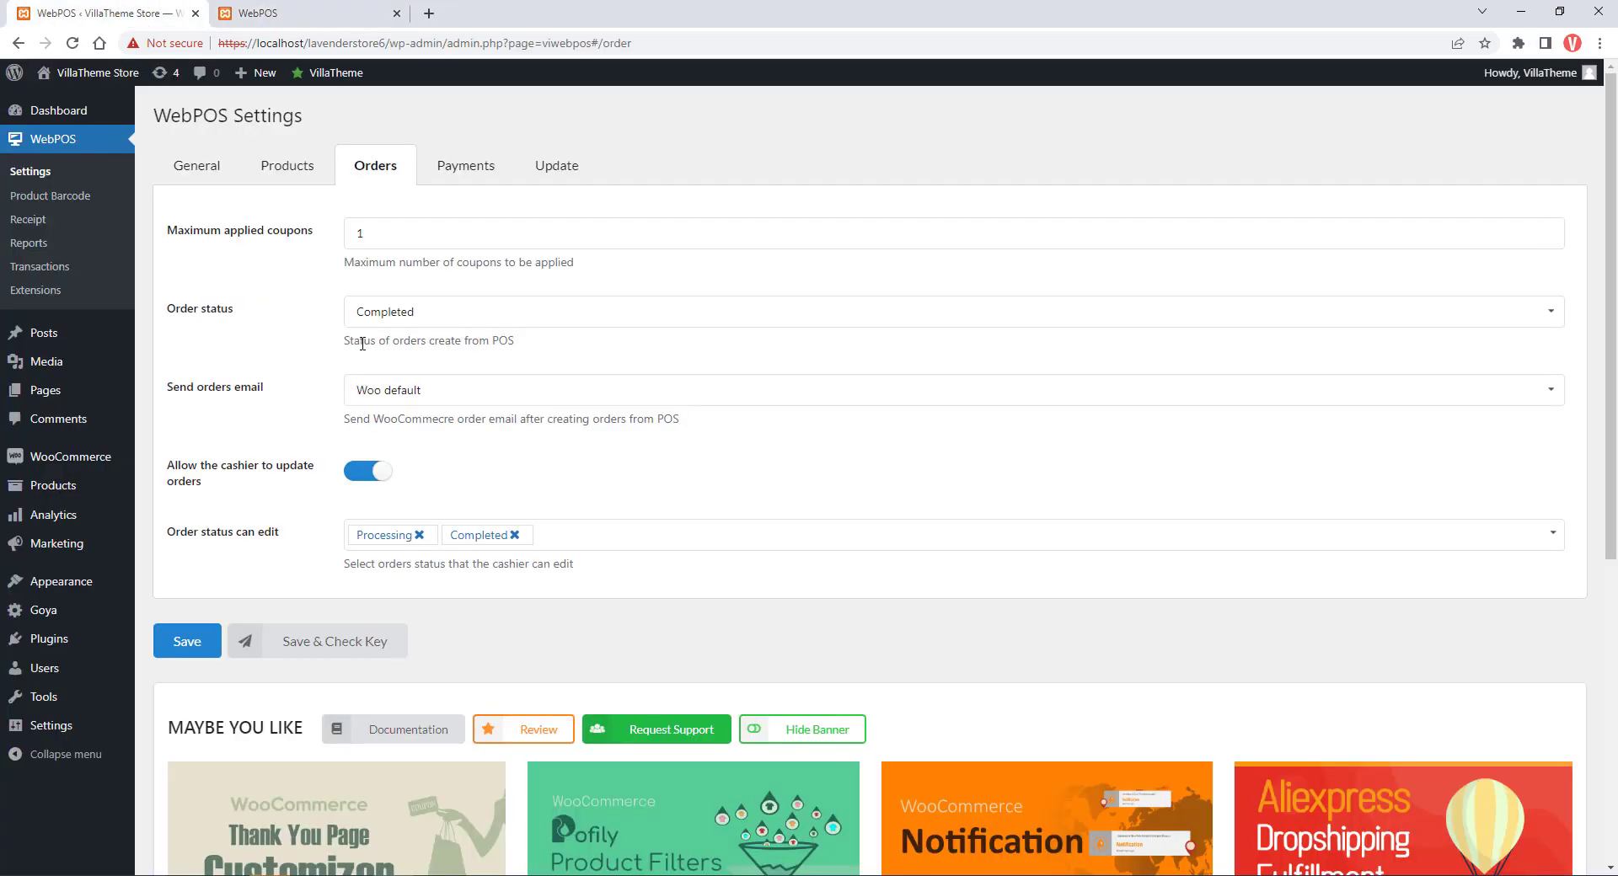
click(513, 534)
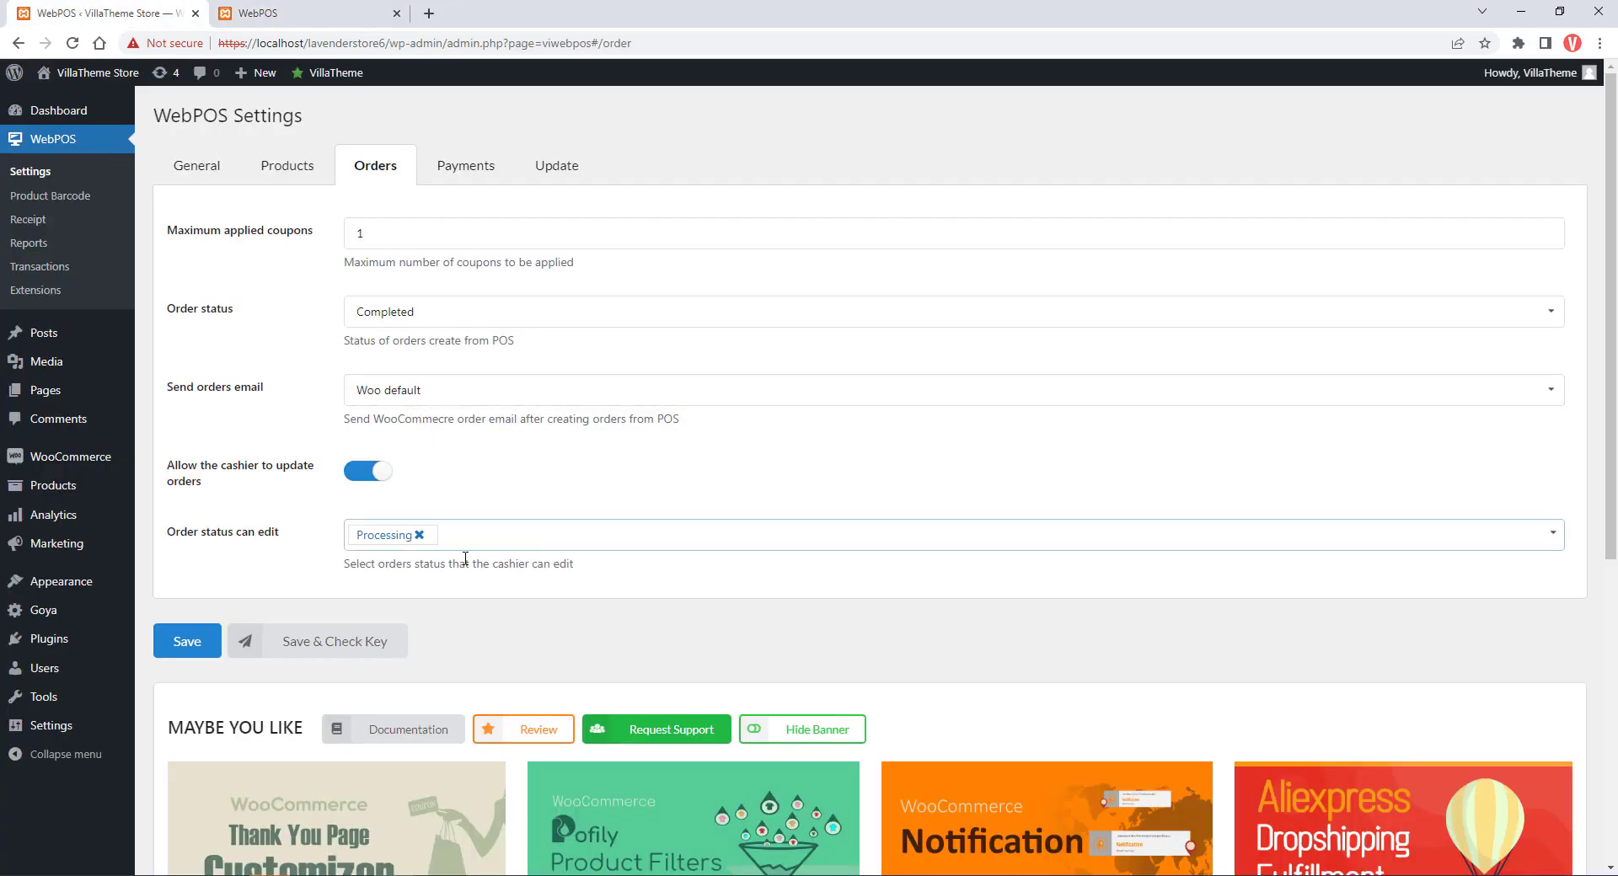
click(189, 643)
click(270, 18)
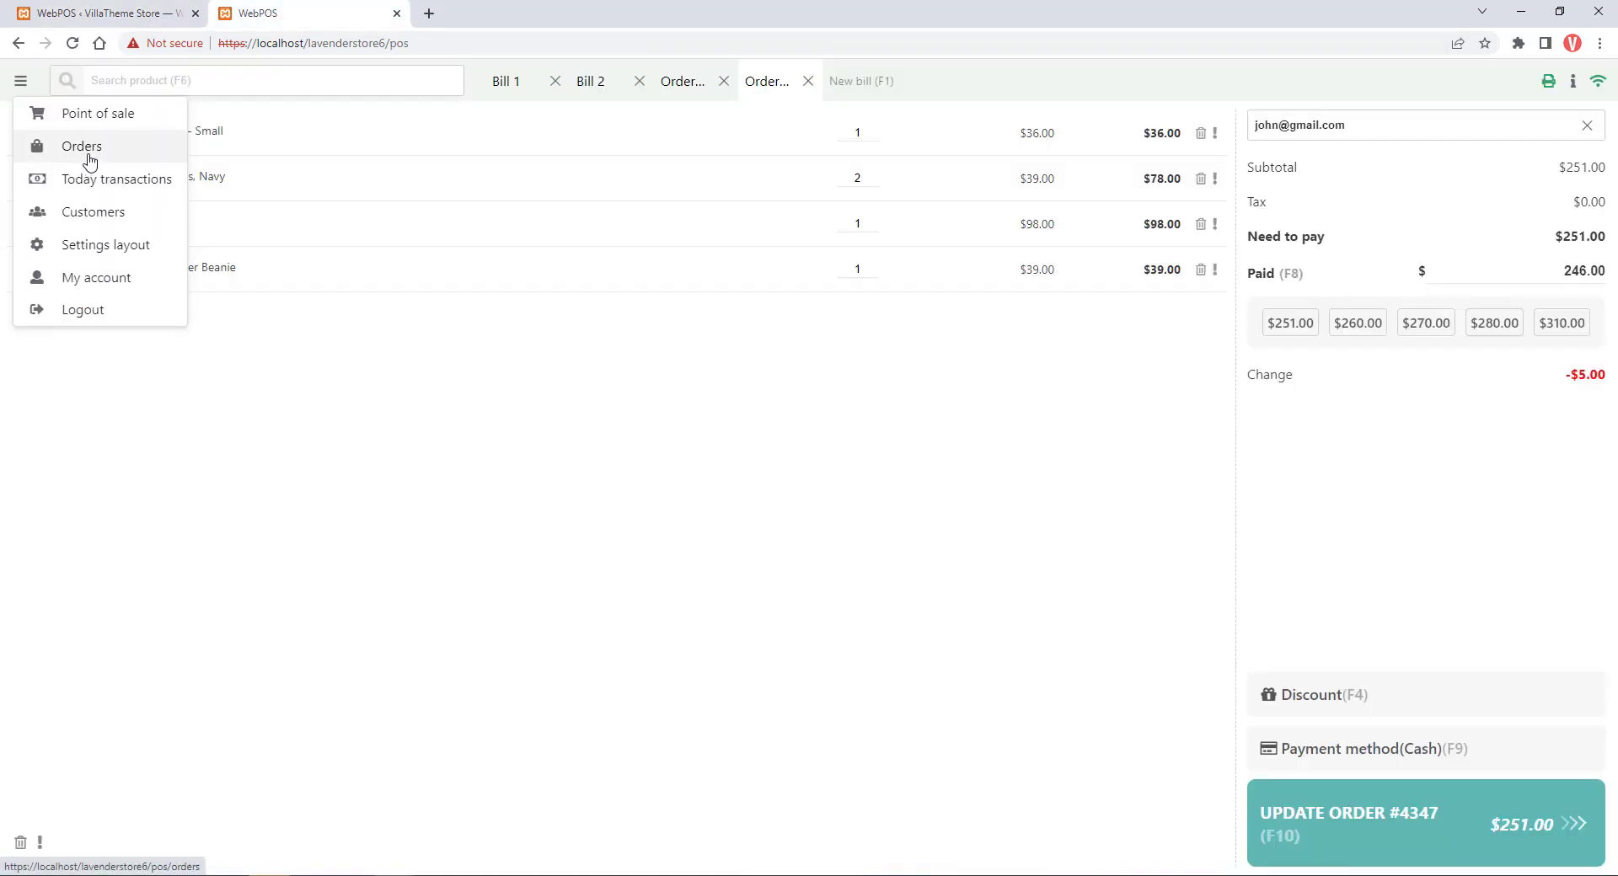
click(84, 153)
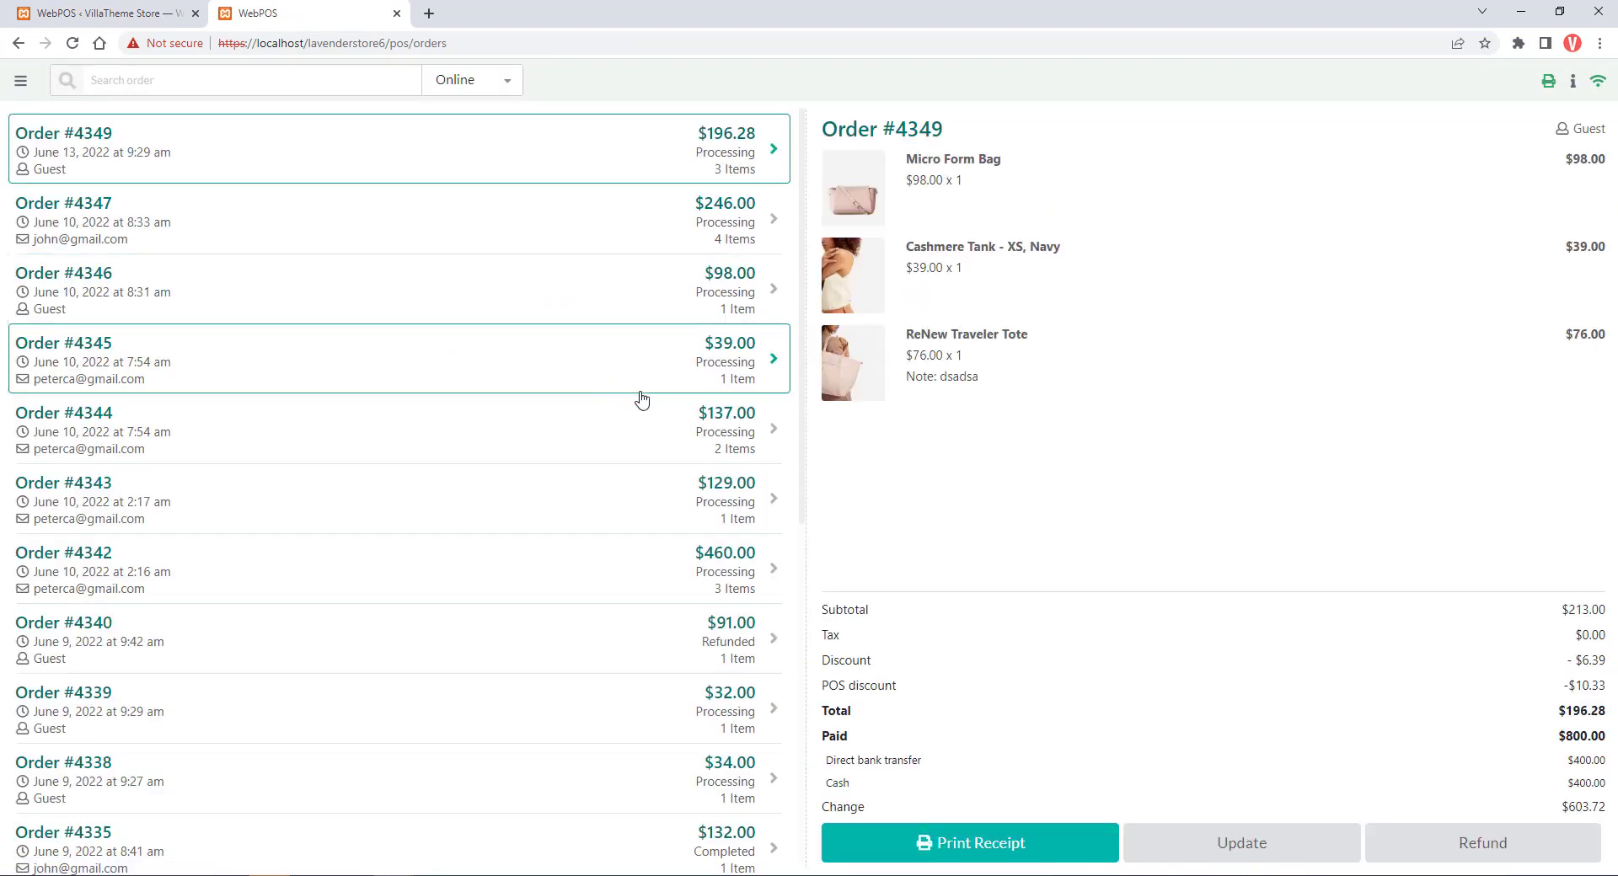
scroll(697, 528, down, 1)
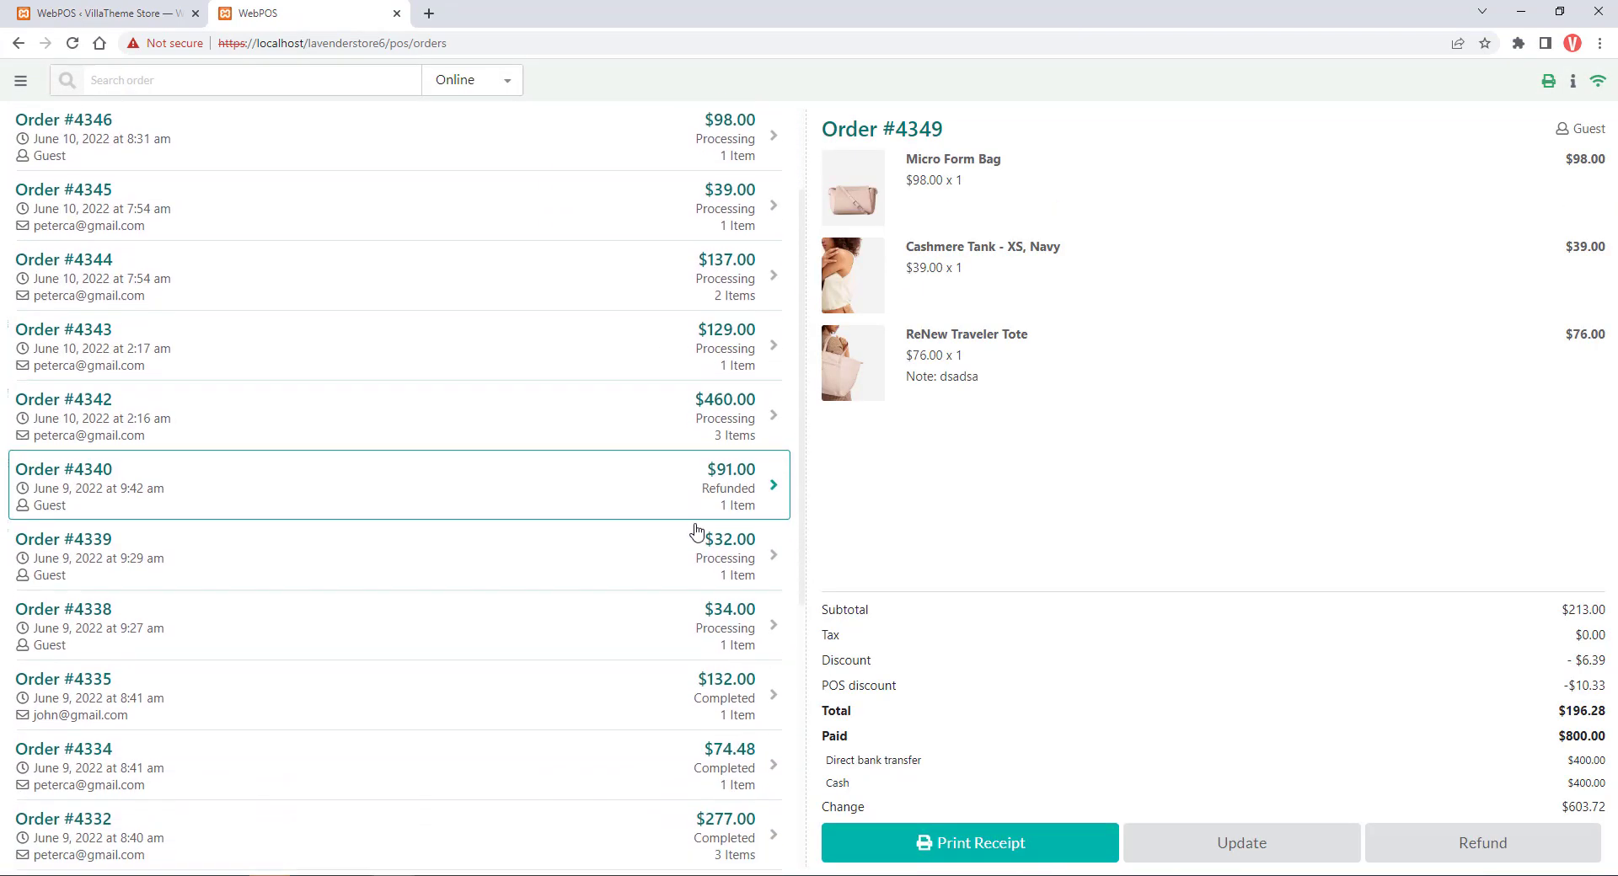
scroll(697, 531, down, 1)
scroll(695, 573, down, 2)
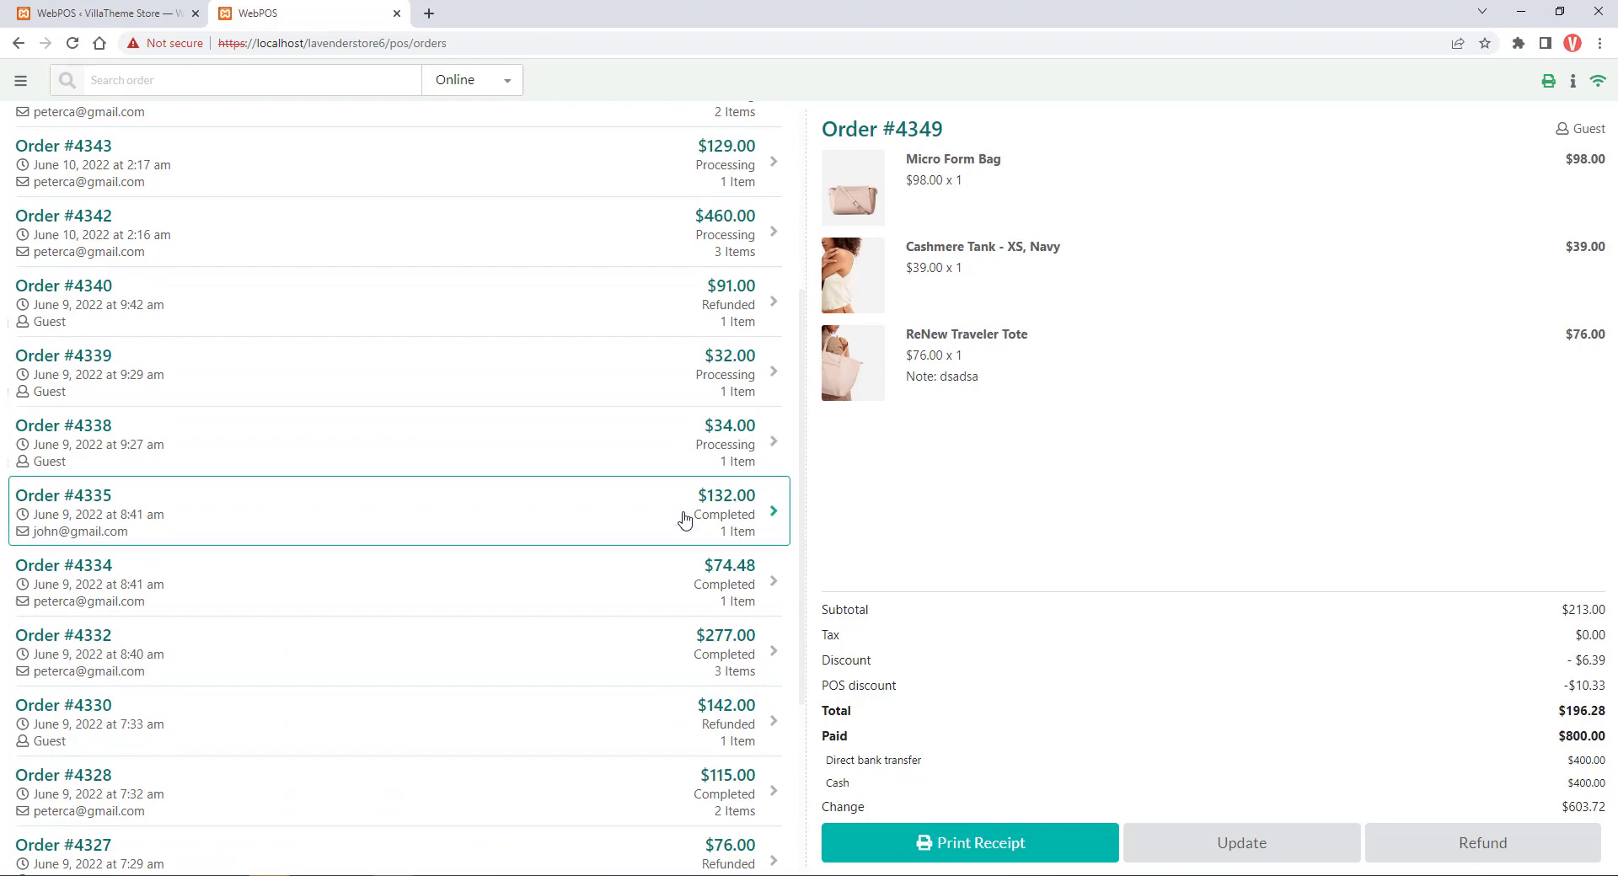
click(686, 524)
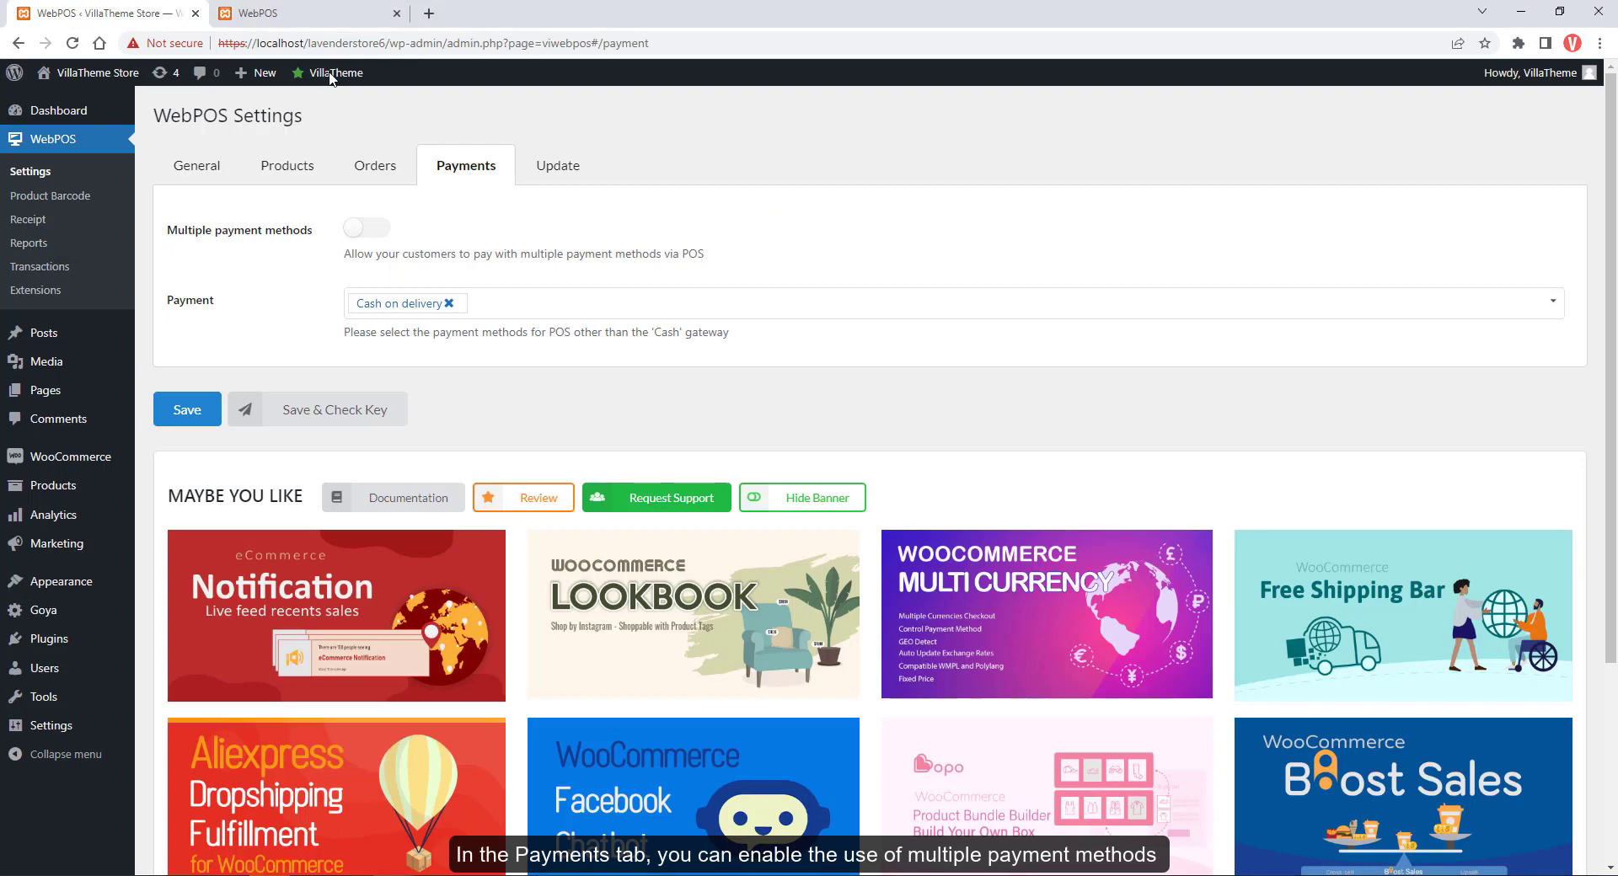
Choose Cash as the payment method for the current POS order
click(316, 24)
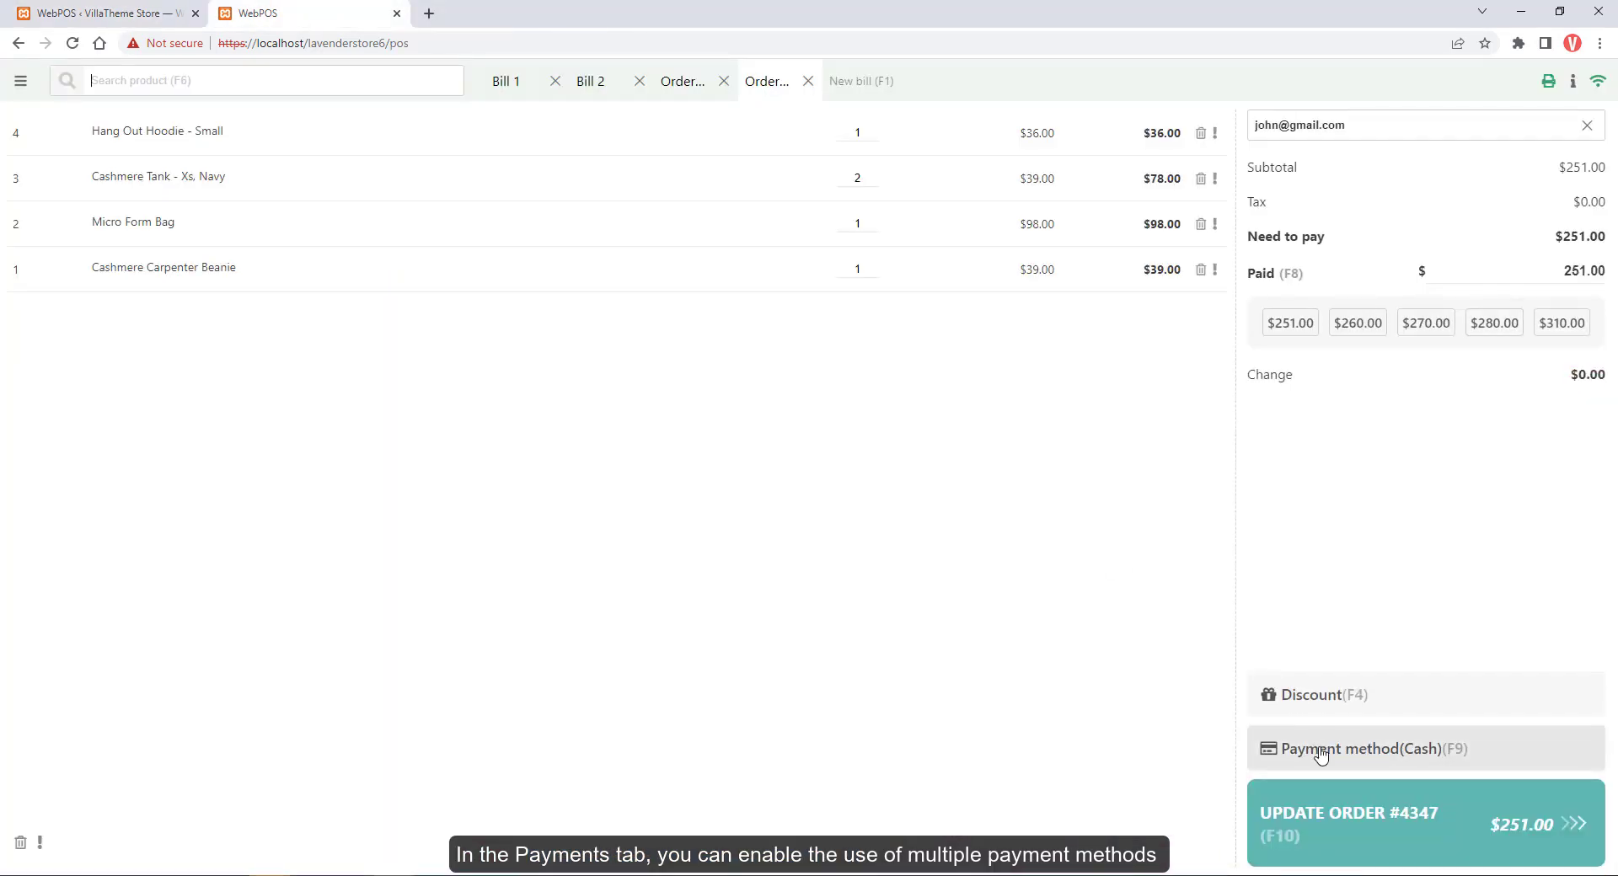
click(1321, 753)
click(1405, 266)
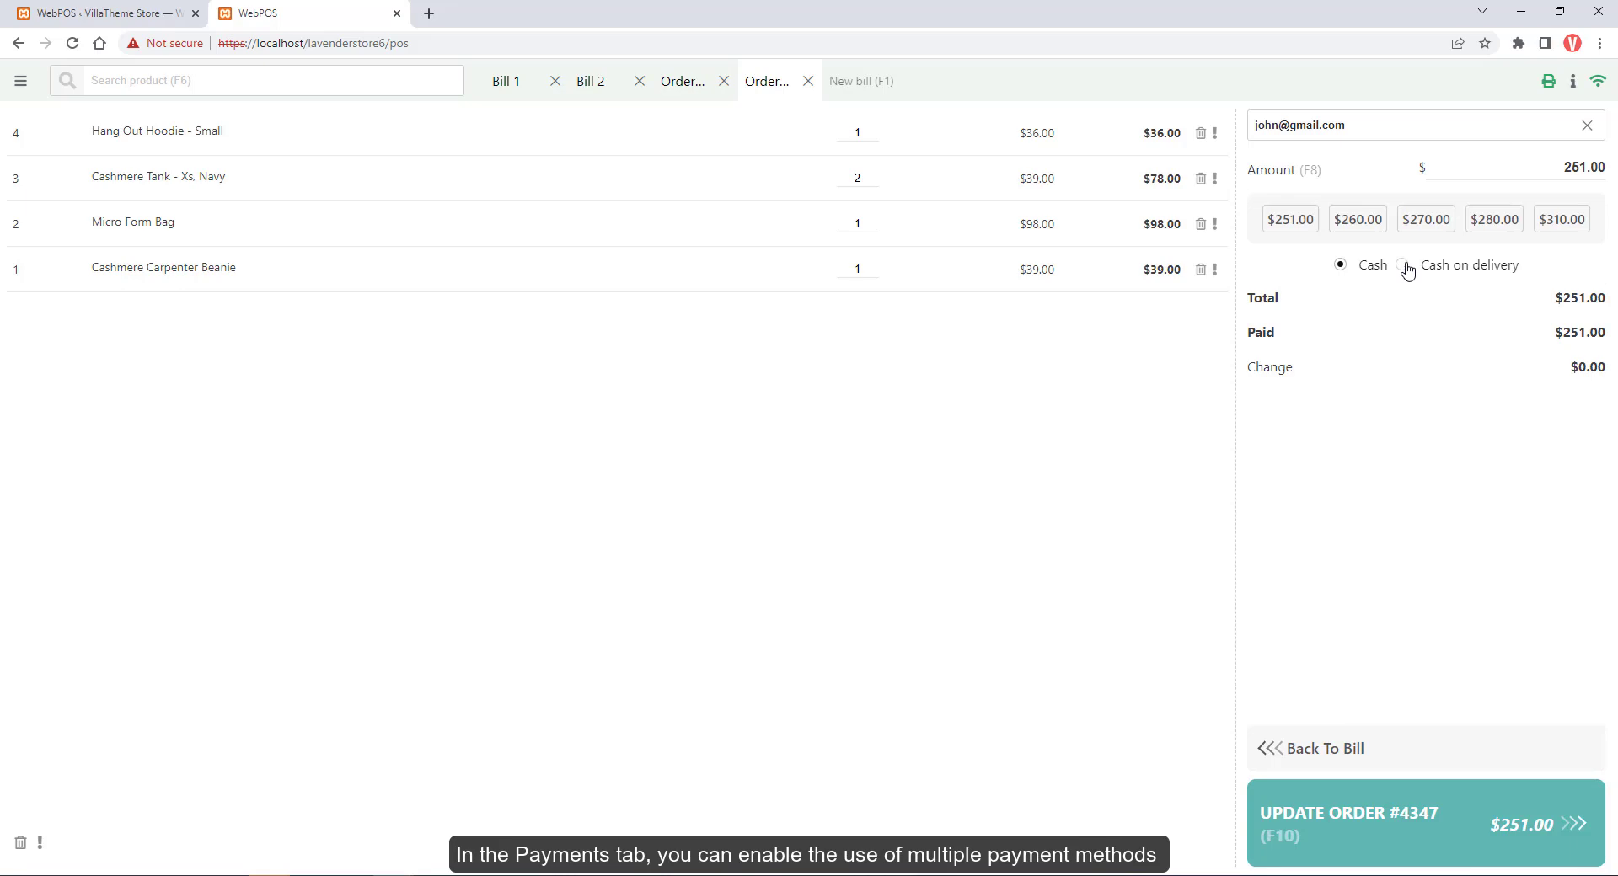
click(1339, 268)
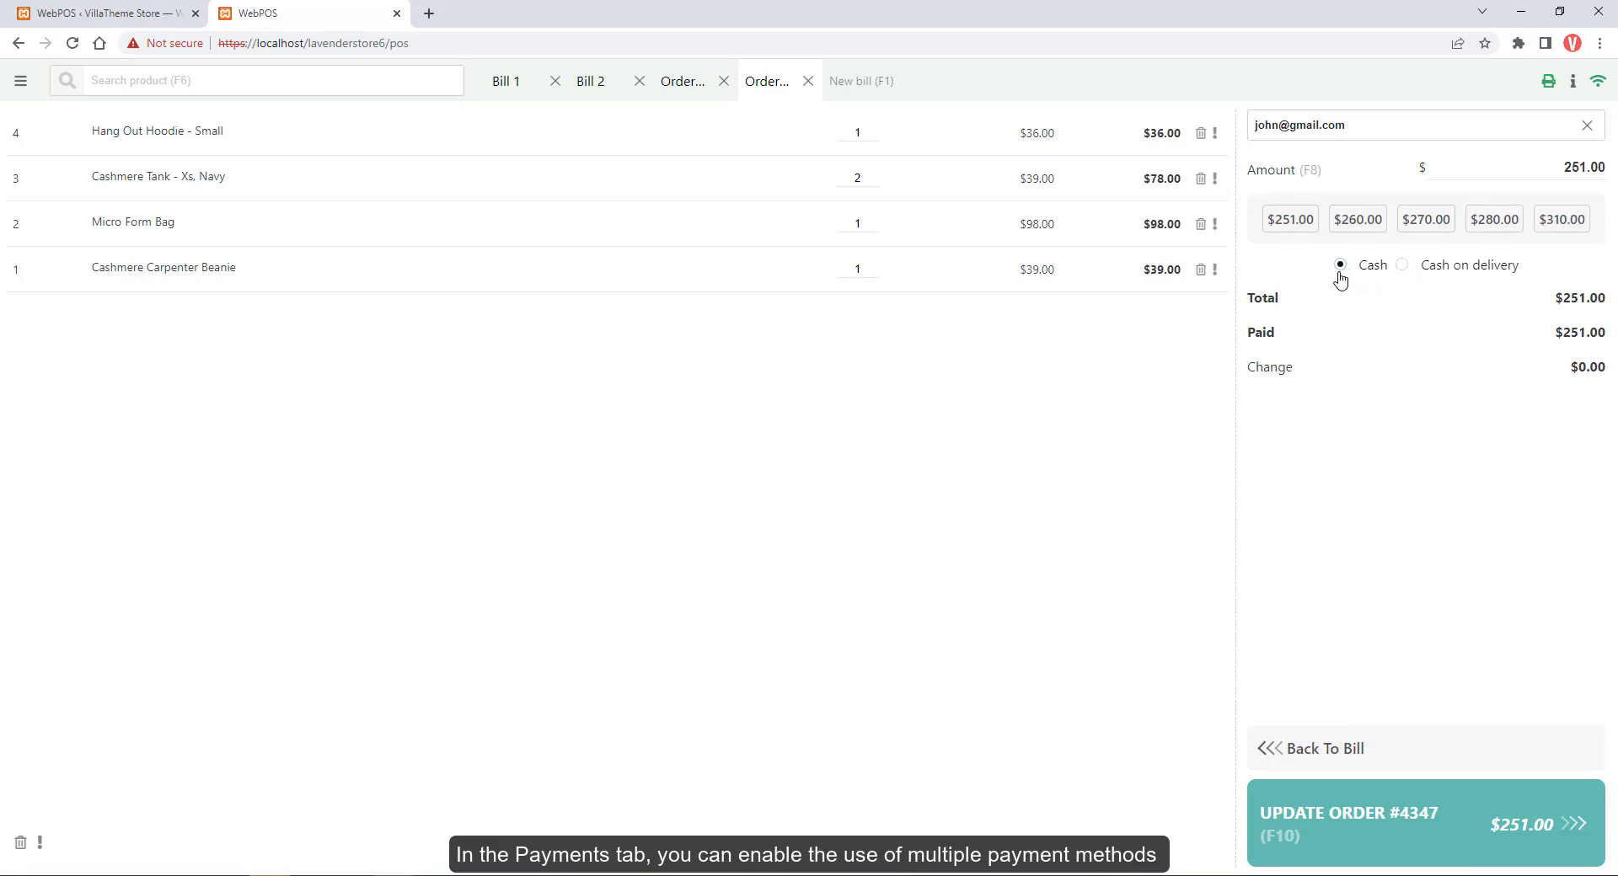
Enable multiple payment methods, save, and reload the POS to add a Cash on delivery payment
click(52, 21)
click(368, 227)
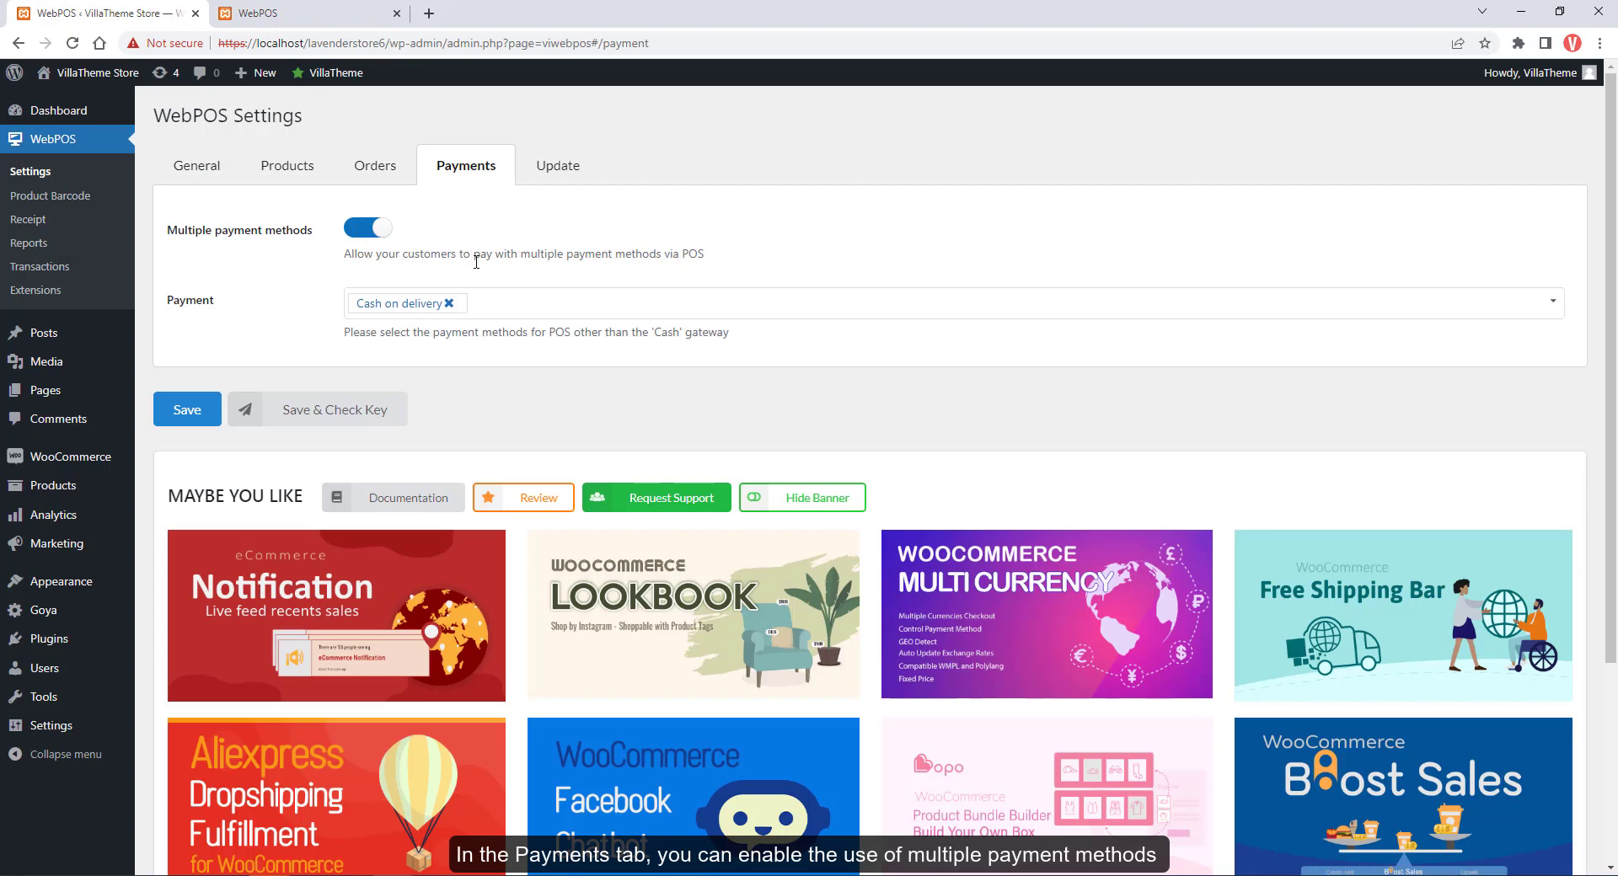
click(211, 418)
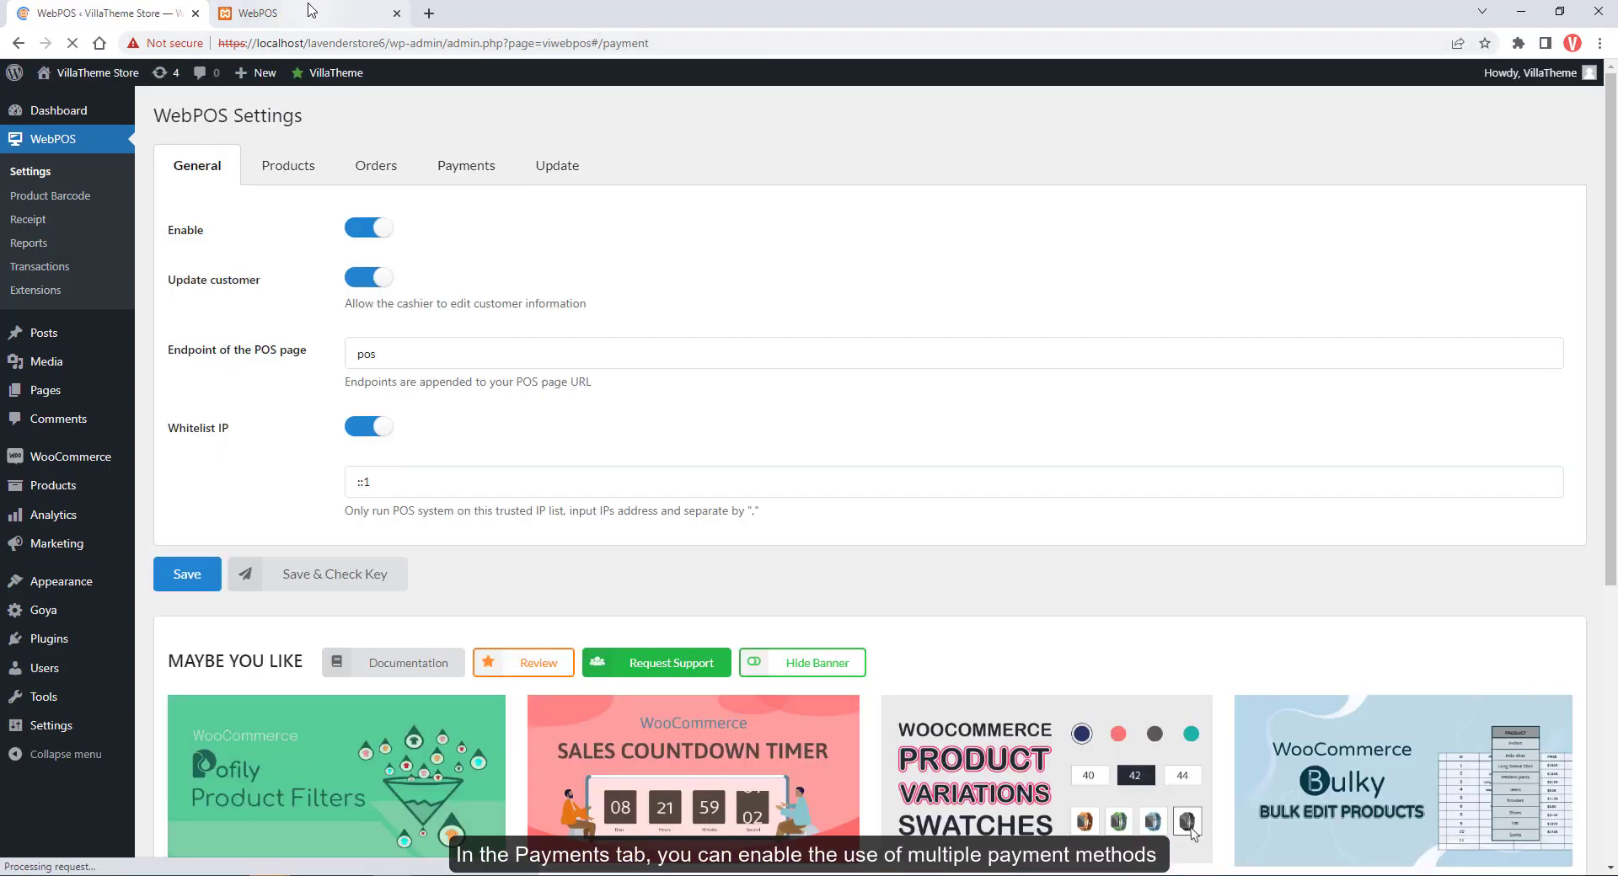
click(258, 13)
key(F5)
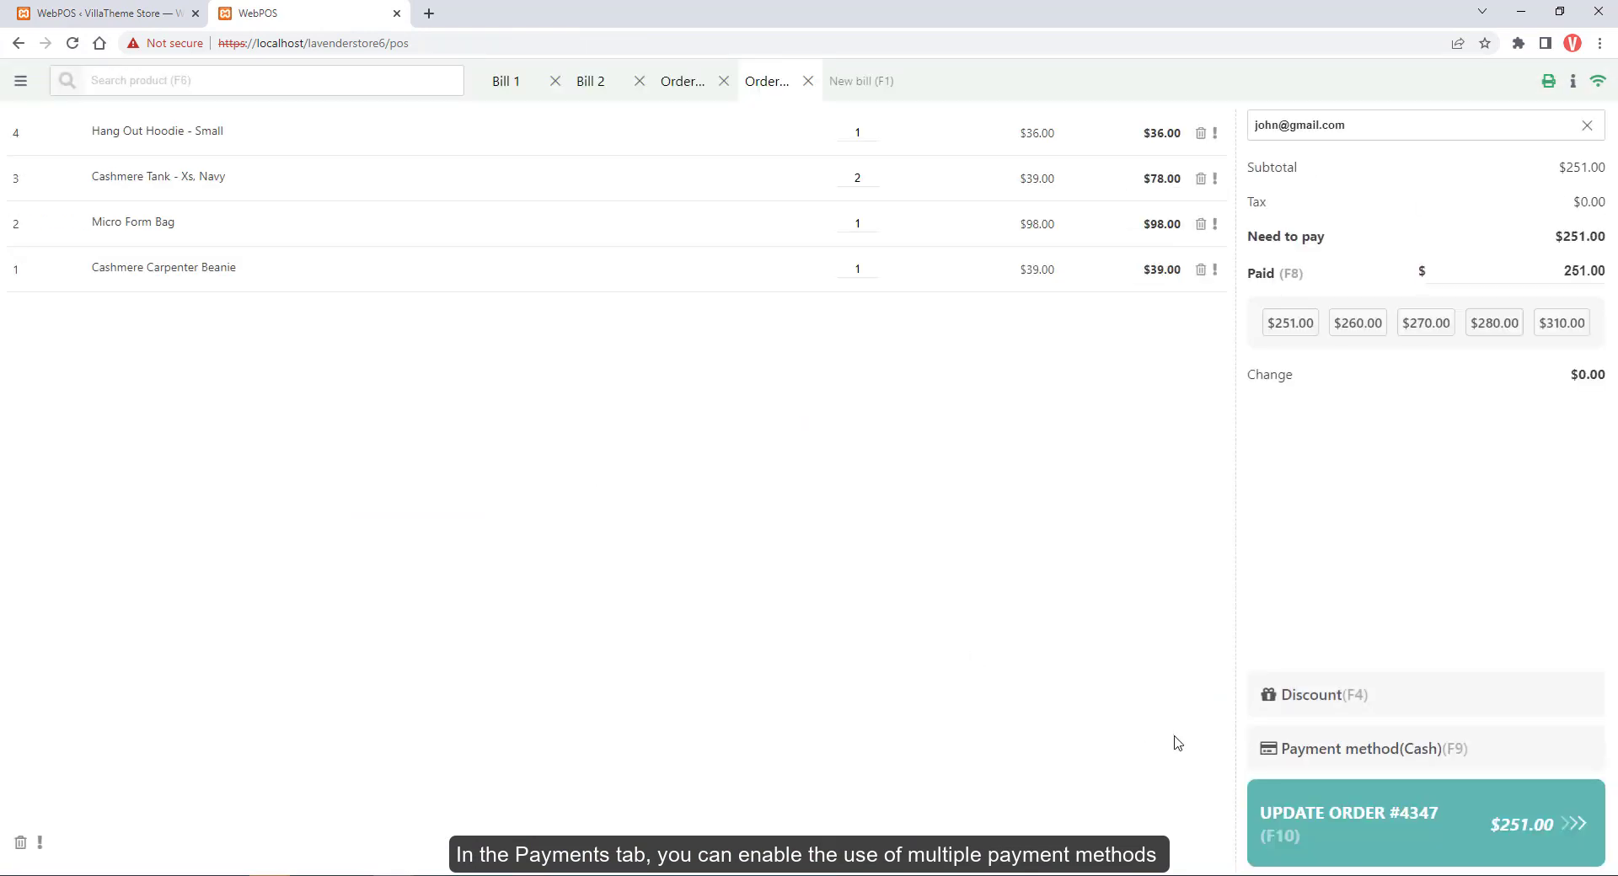
click(1304, 759)
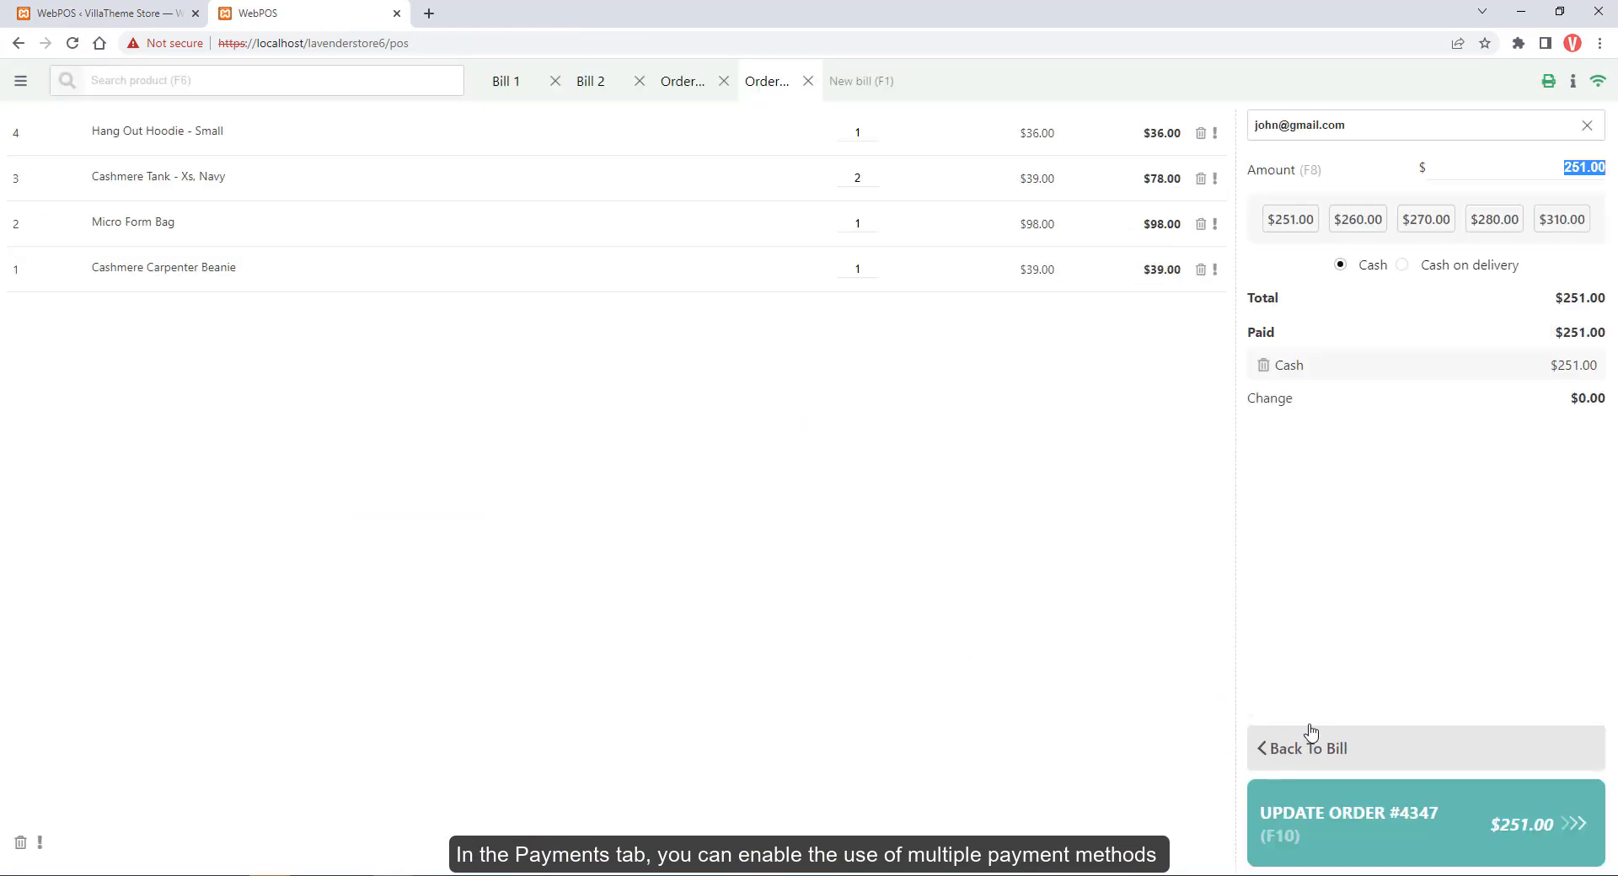
click(1402, 266)
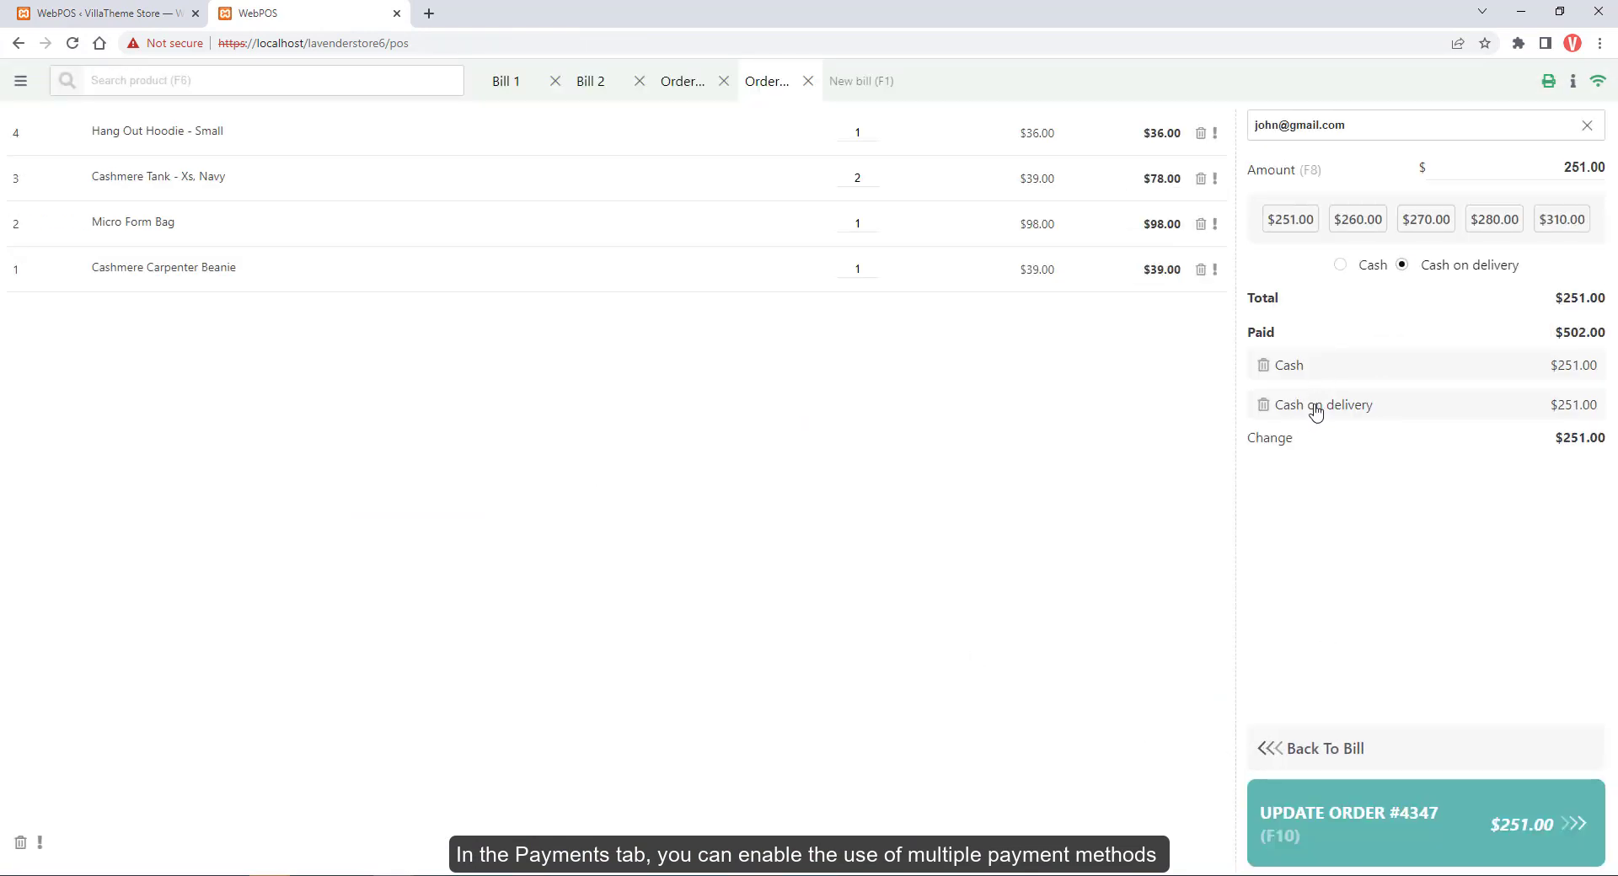
Add Direct bank transfer and Check payments as payment methods, save, and add a Check payment
click(50, 21)
click(535, 303)
click(480, 336)
click(493, 346)
click(187, 409)
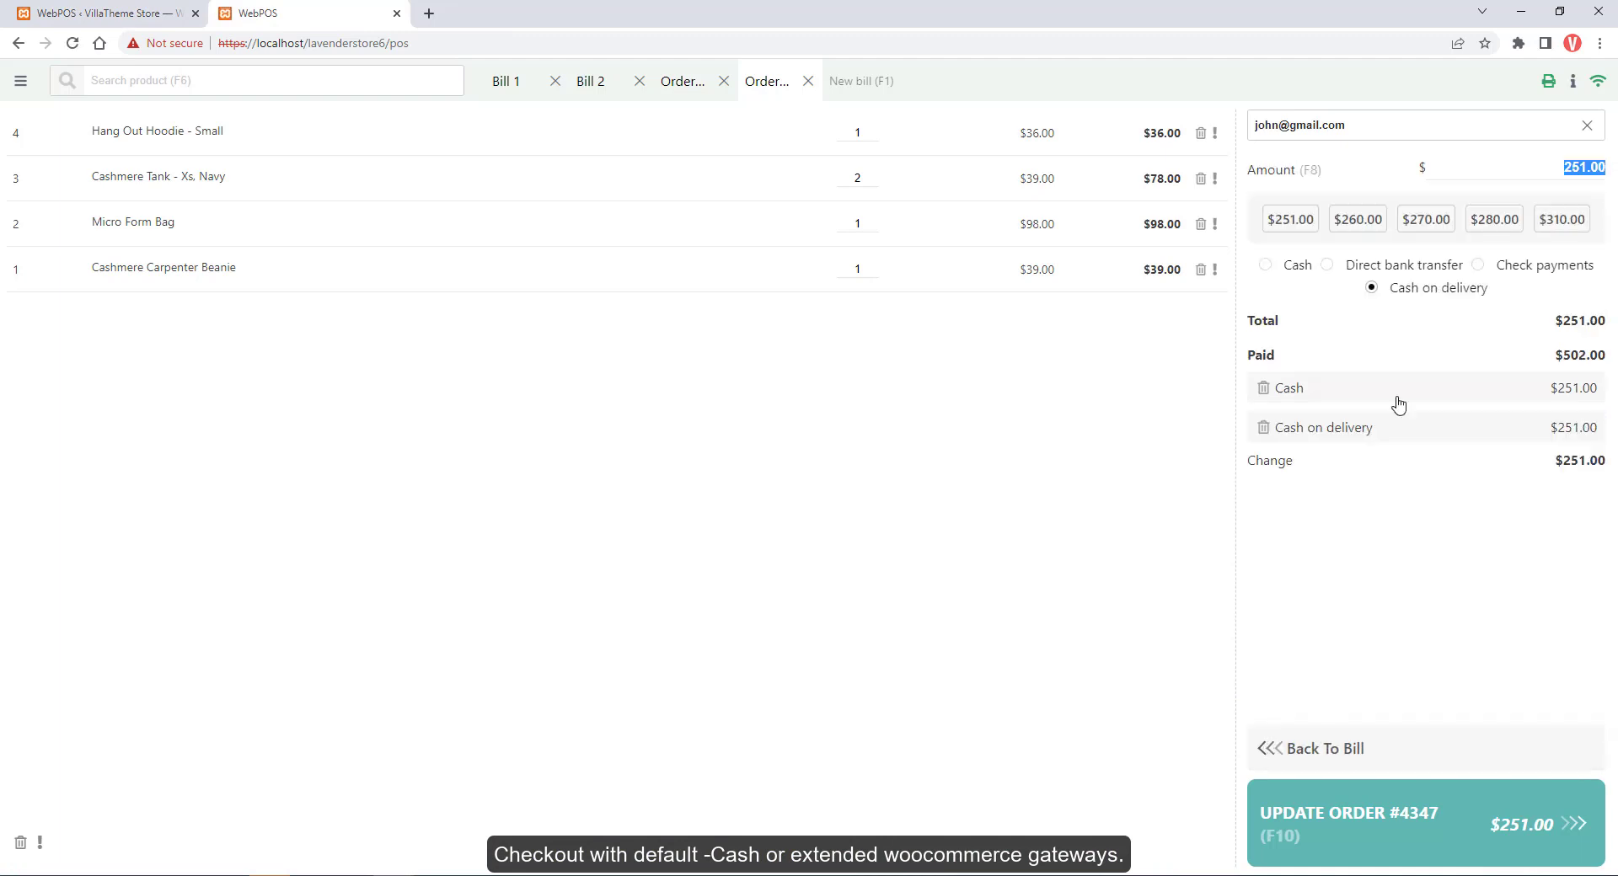
click(1478, 264)
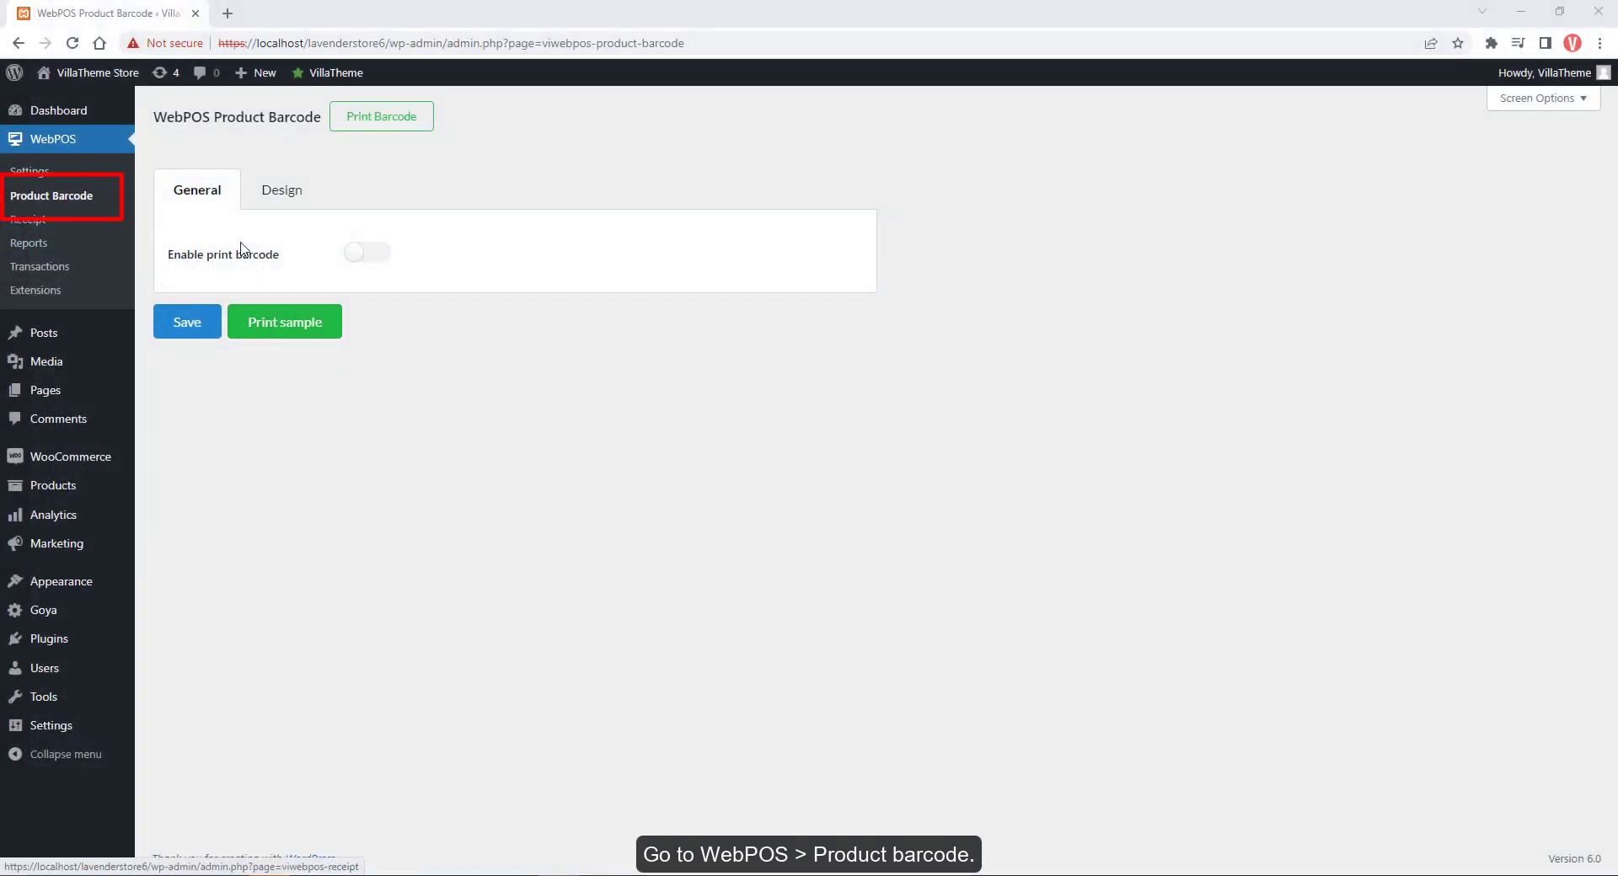
Enable print barcode with parent-product barcode fallback and preview ReNew Traveler Tote (BAG0488) labels
click(371, 255)
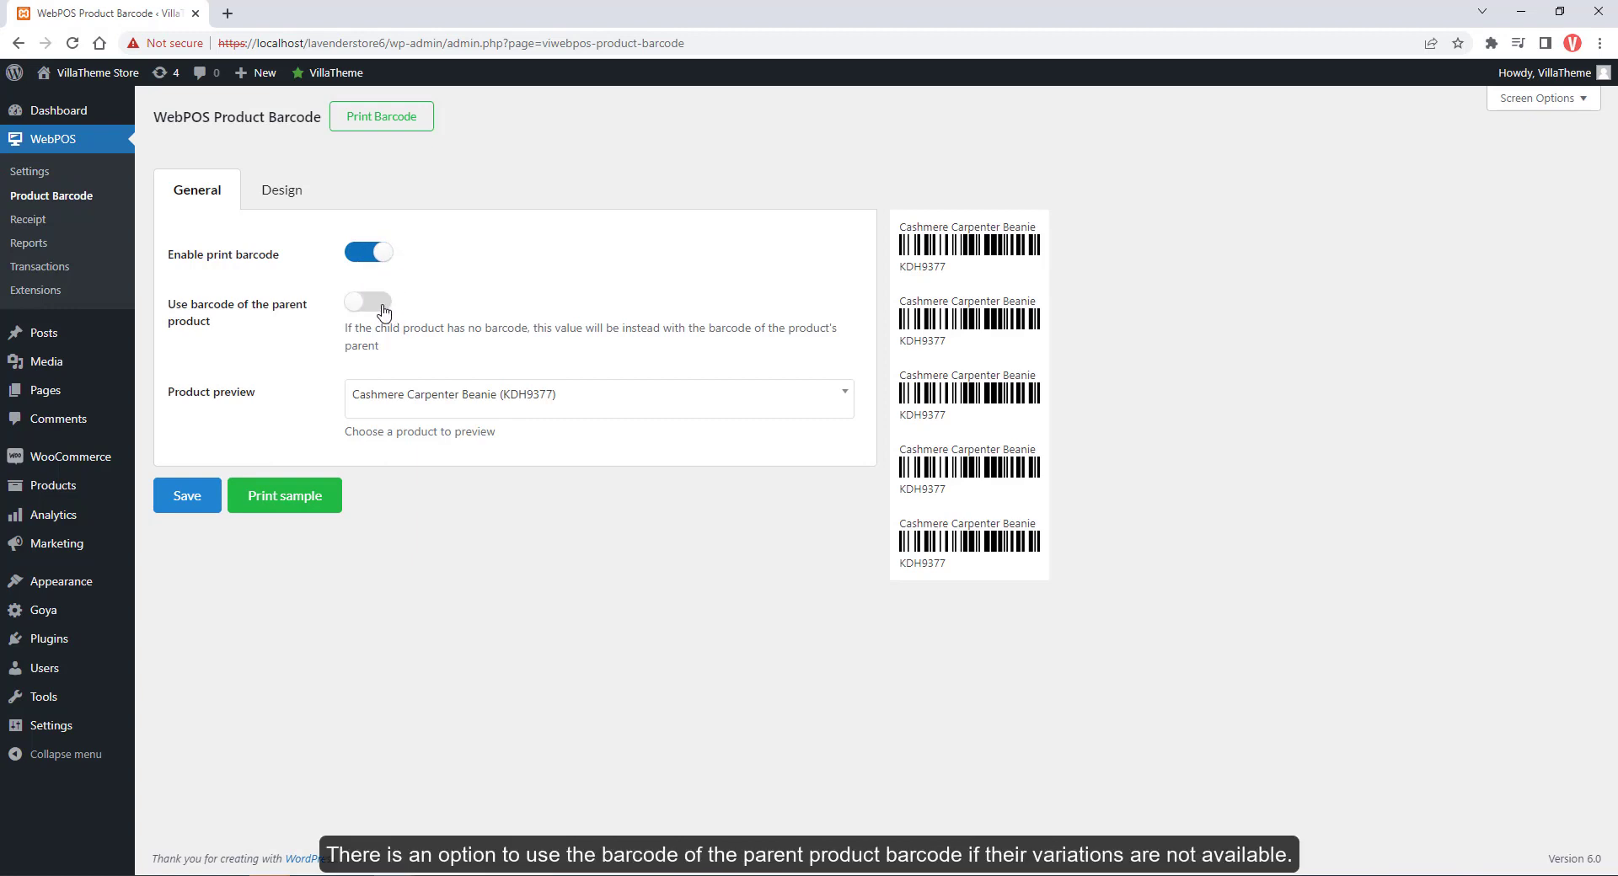
click(376, 304)
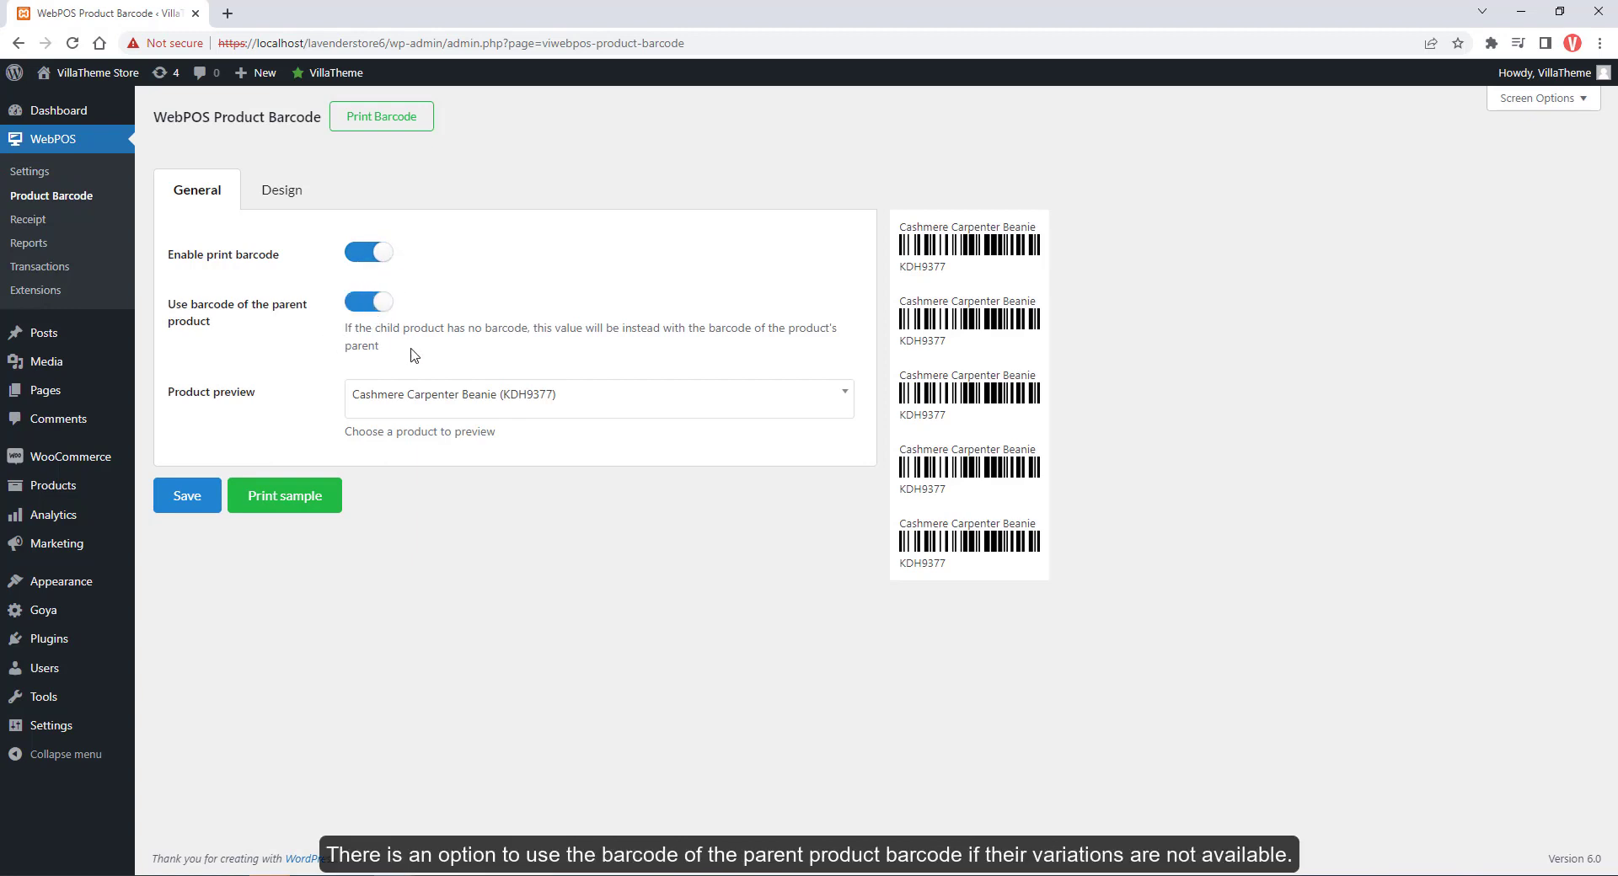
click(447, 405)
click(429, 436)
text(a)
click(419, 516)
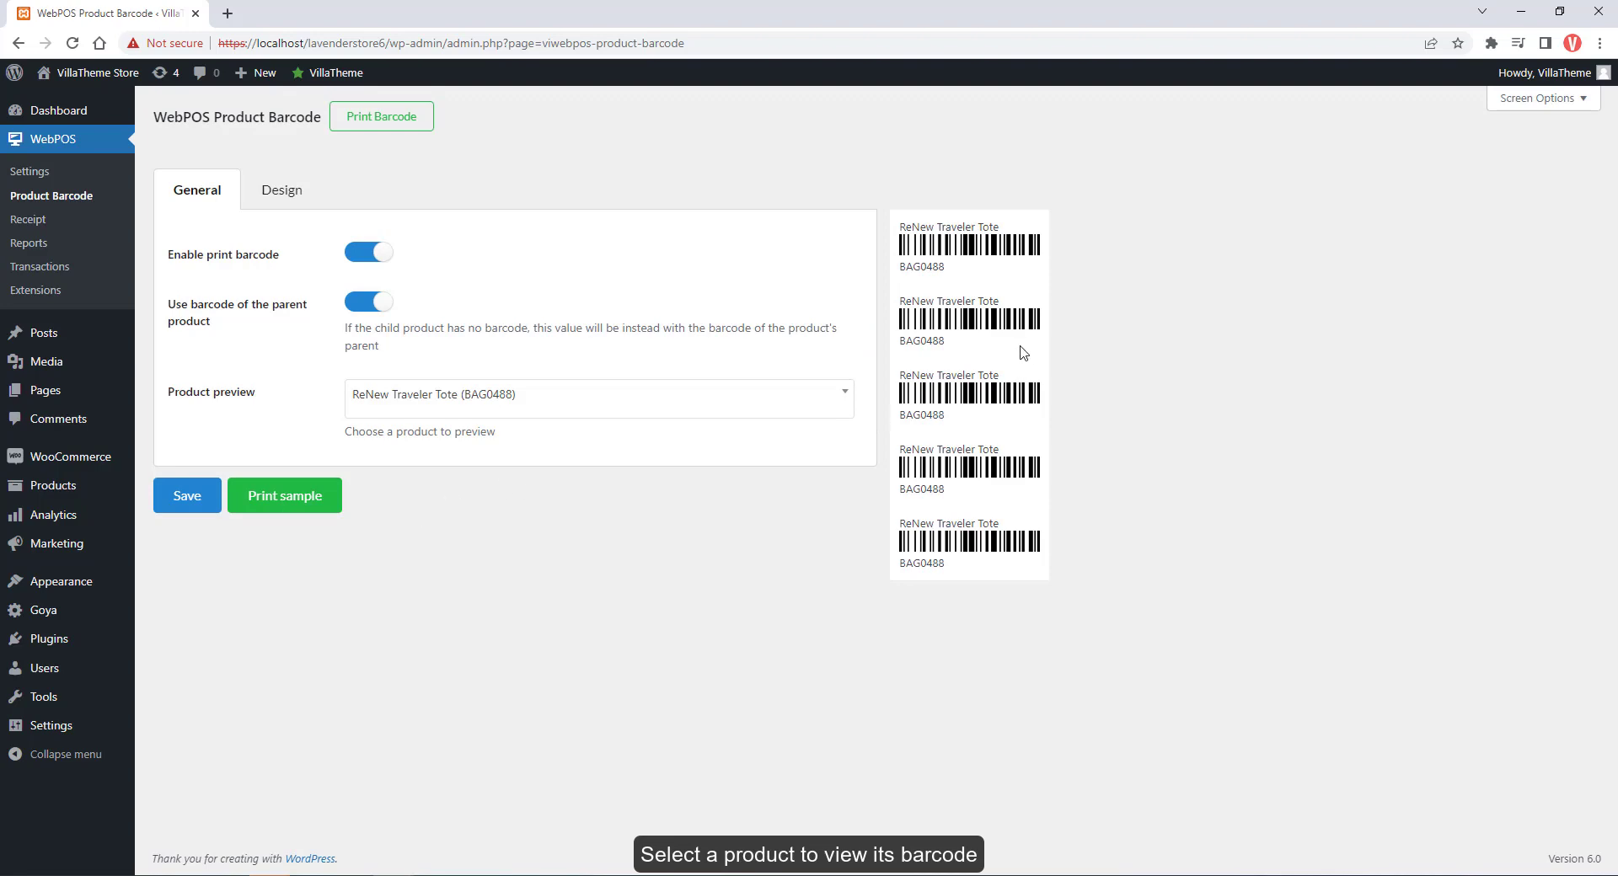
On the Design tab, keep Code 39, set page width to 60 and preview 10 barcodes
click(297, 202)
click(396, 257)
click(417, 321)
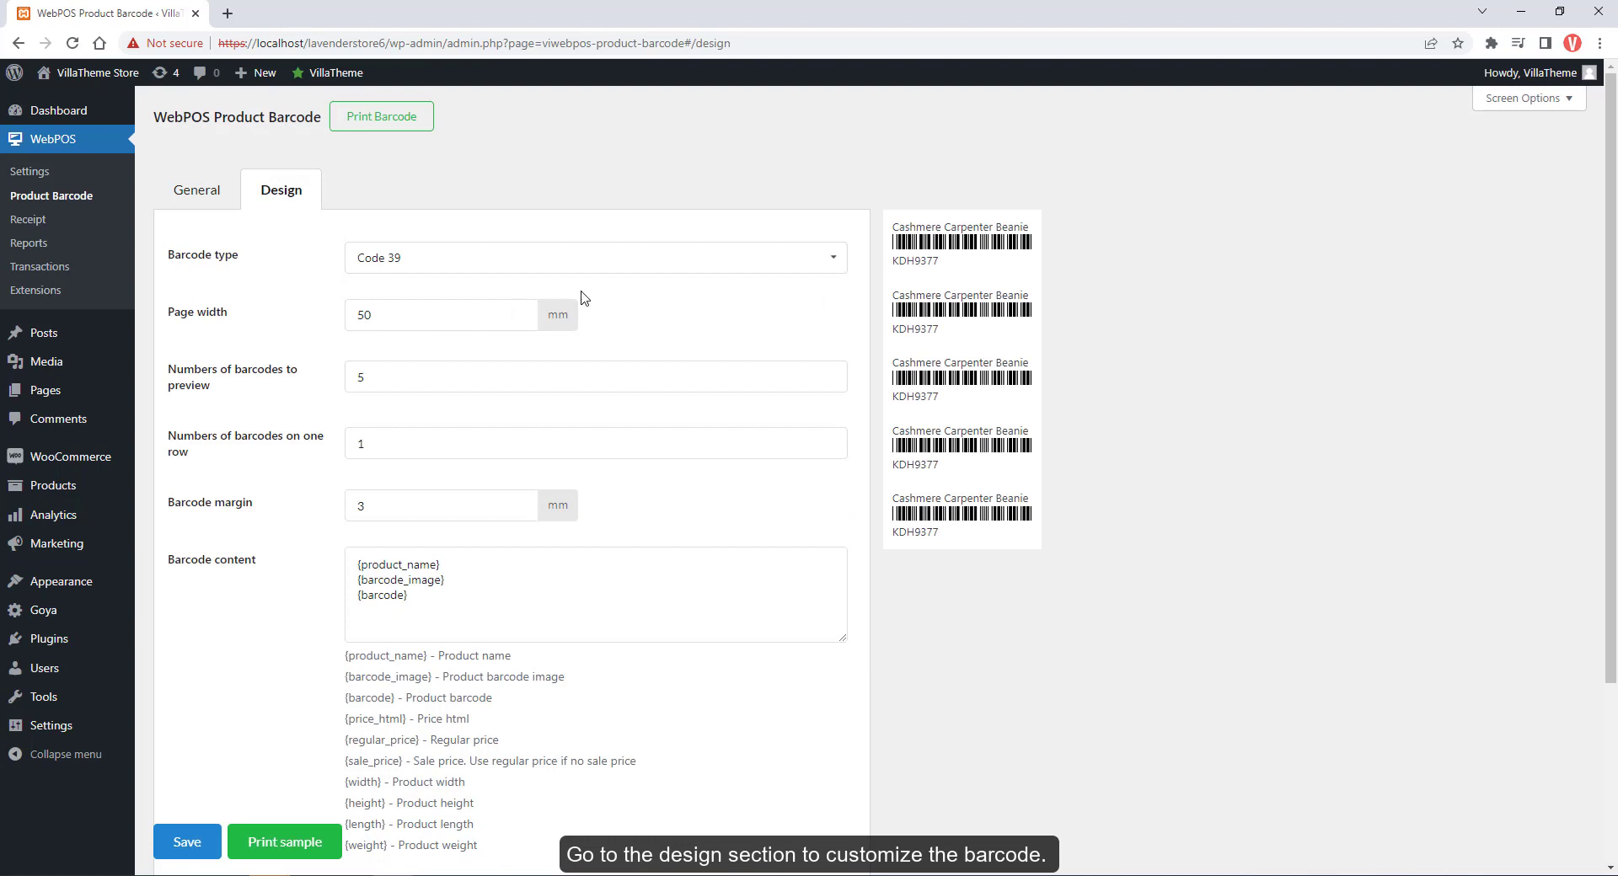
drag(377, 315, 337, 344)
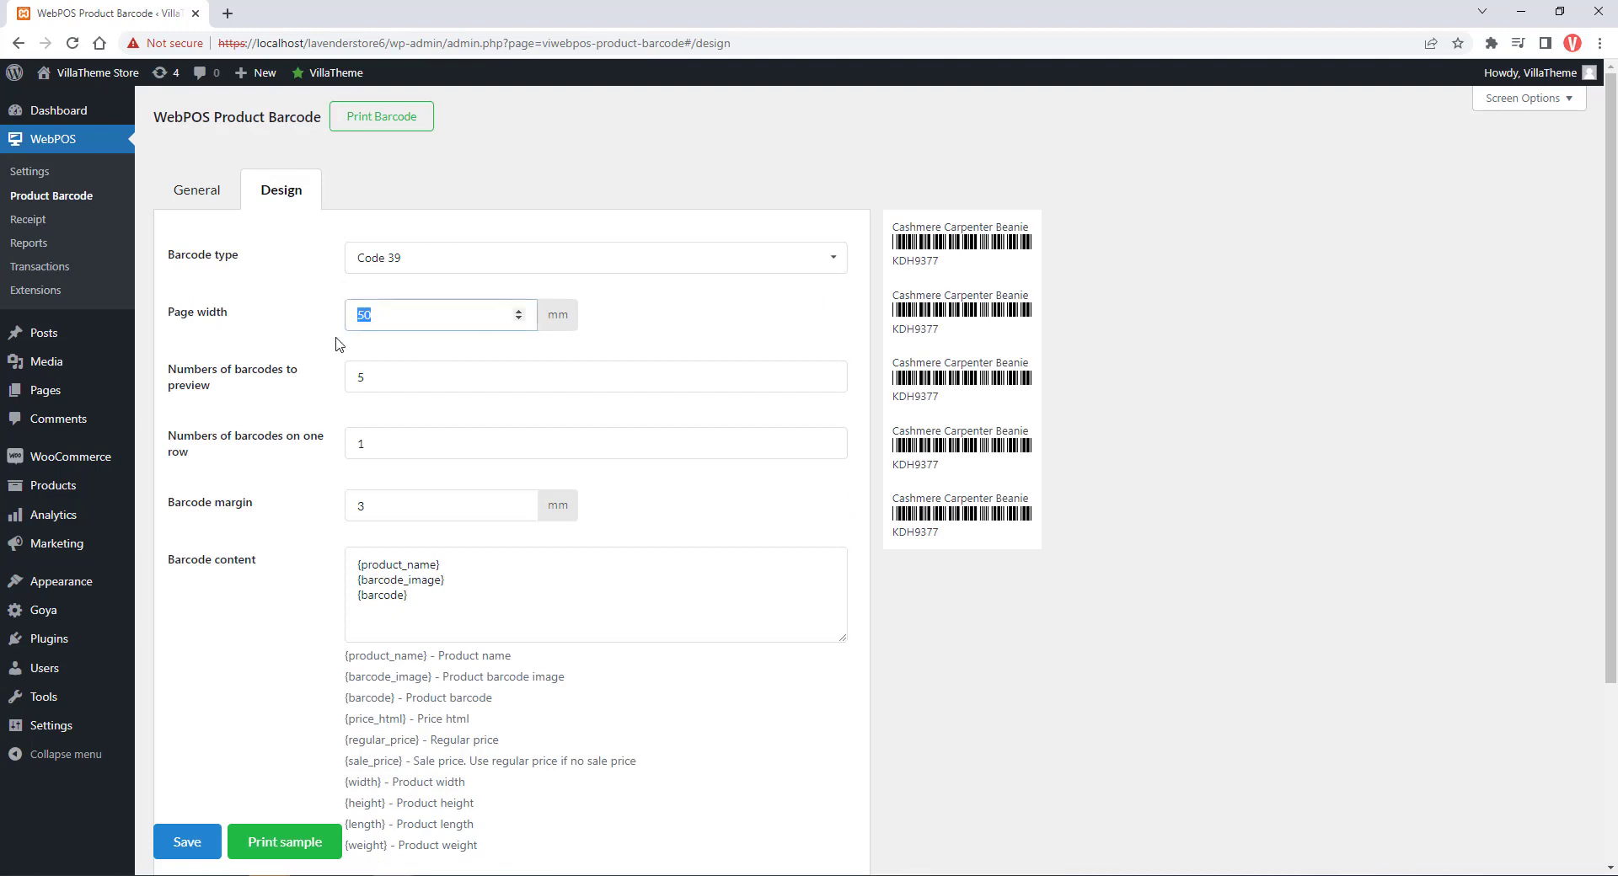
text(60)
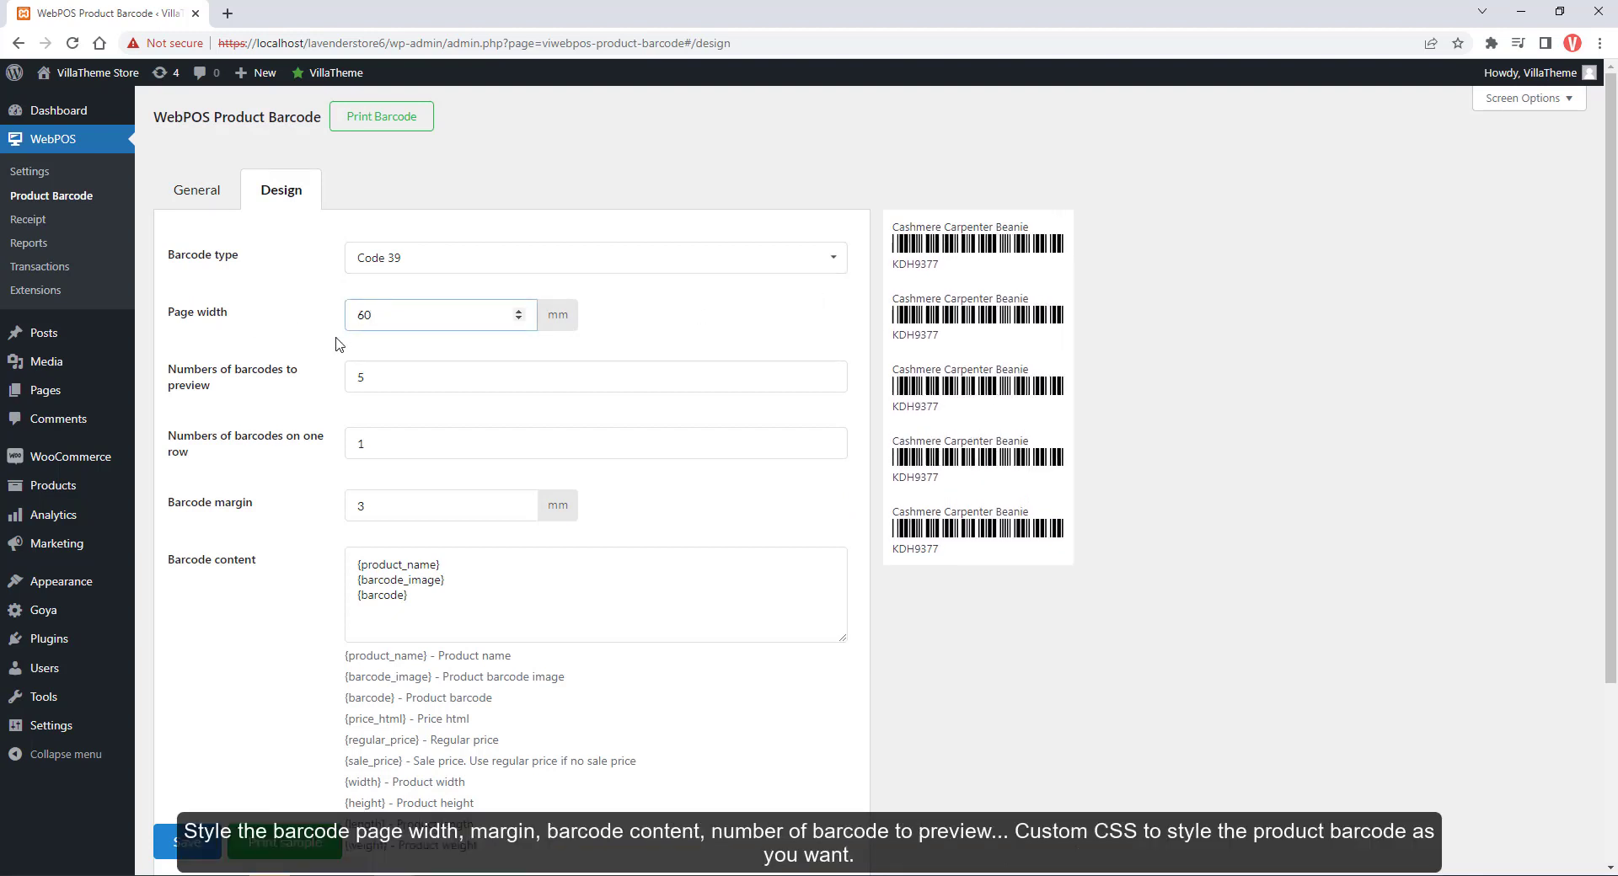
click(384, 380)
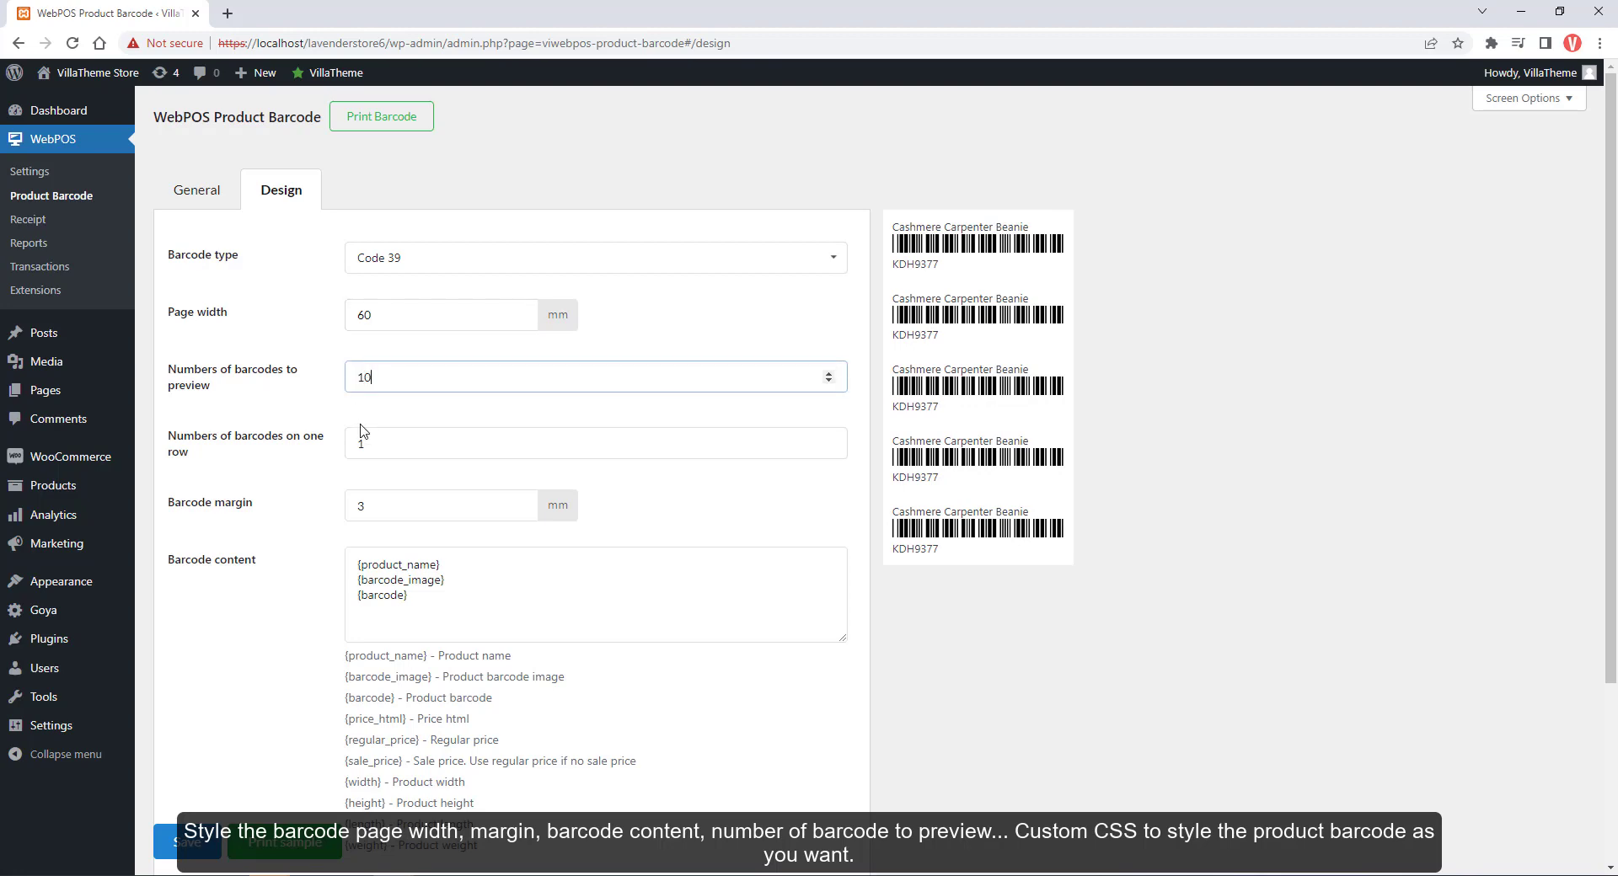
text(10)
click(387, 426)
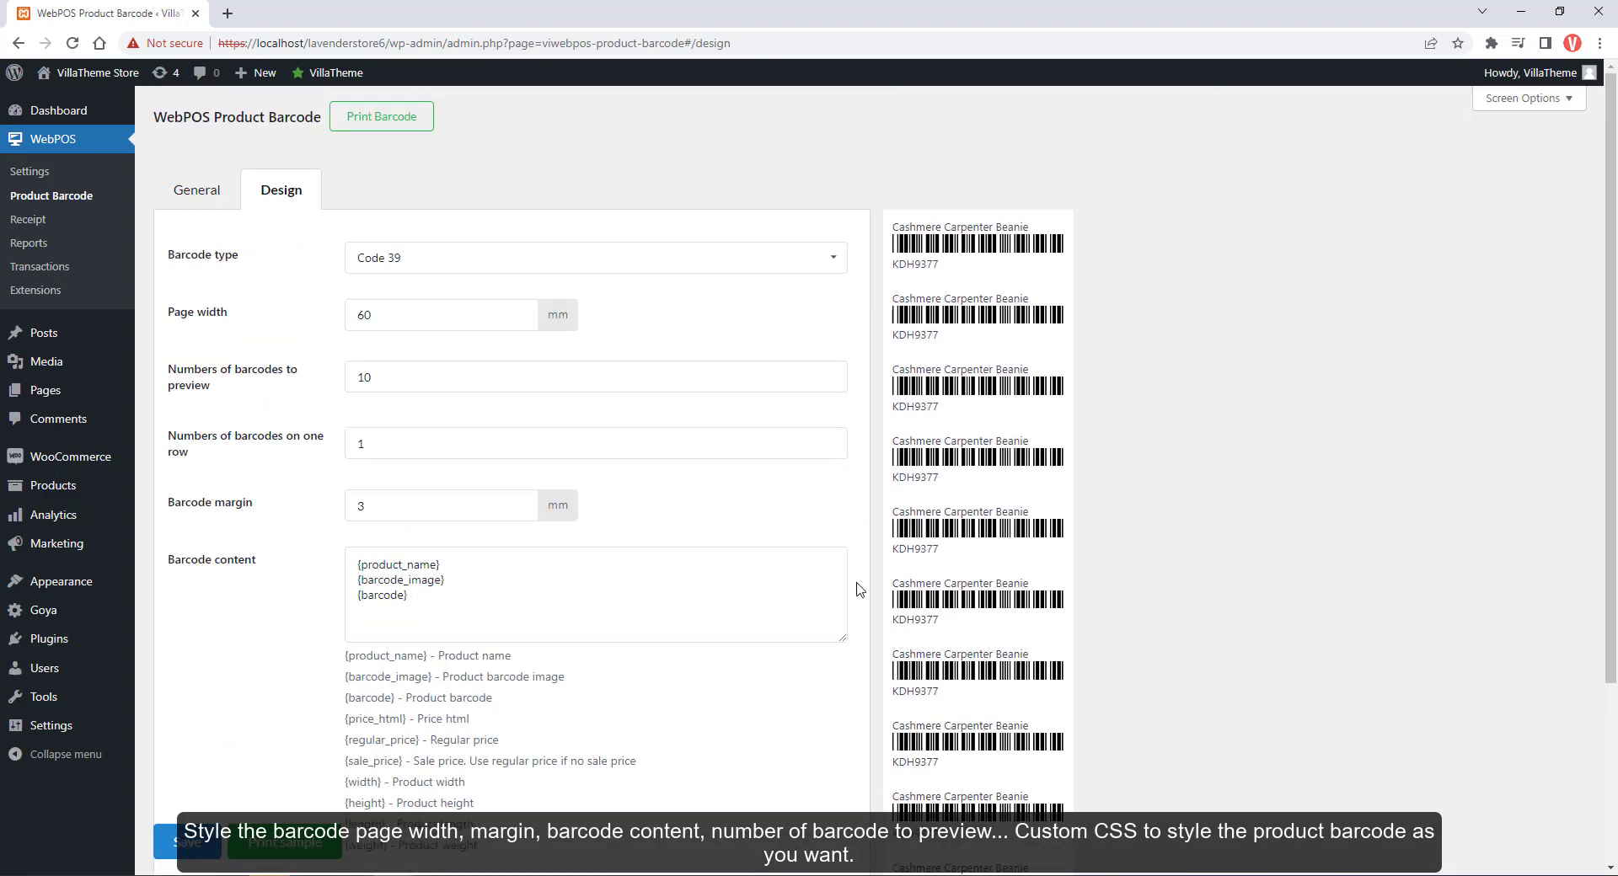
Try a 5 mm barcode margin, then return it to 3 mm
click(362, 506)
key(Up)
key(Up)
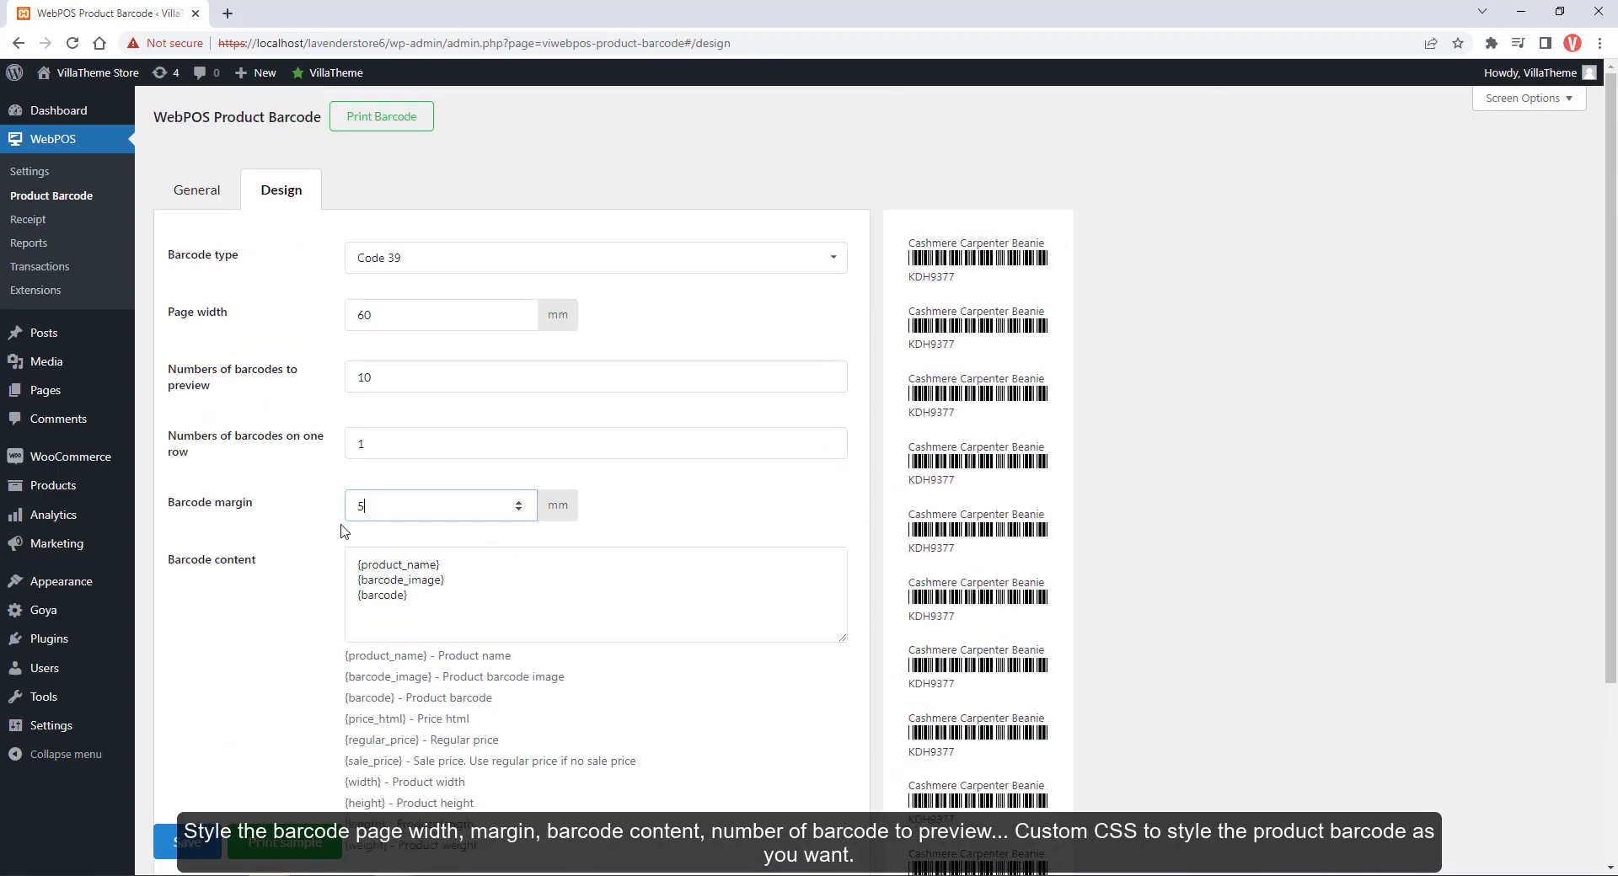
key(Down)
key(Down)
Add a {price_html} line to the barcode content, then delete it again
scroll(480, 543, down, 1)
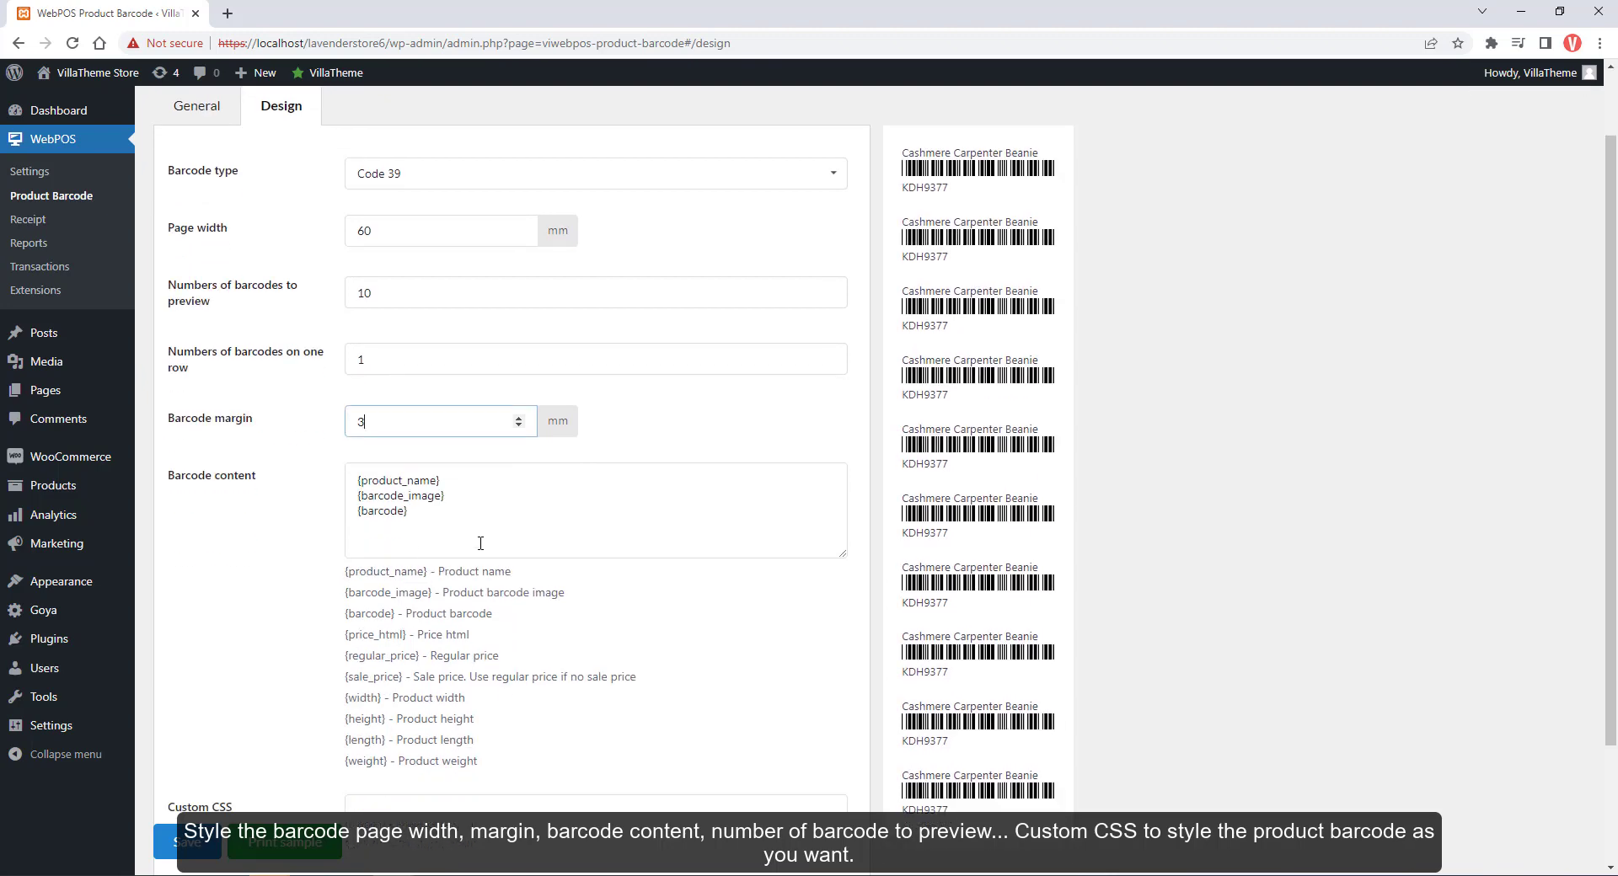
drag(408, 637, 345, 636)
key(ctrl+c)
click(437, 523)
key(ctrl+v)
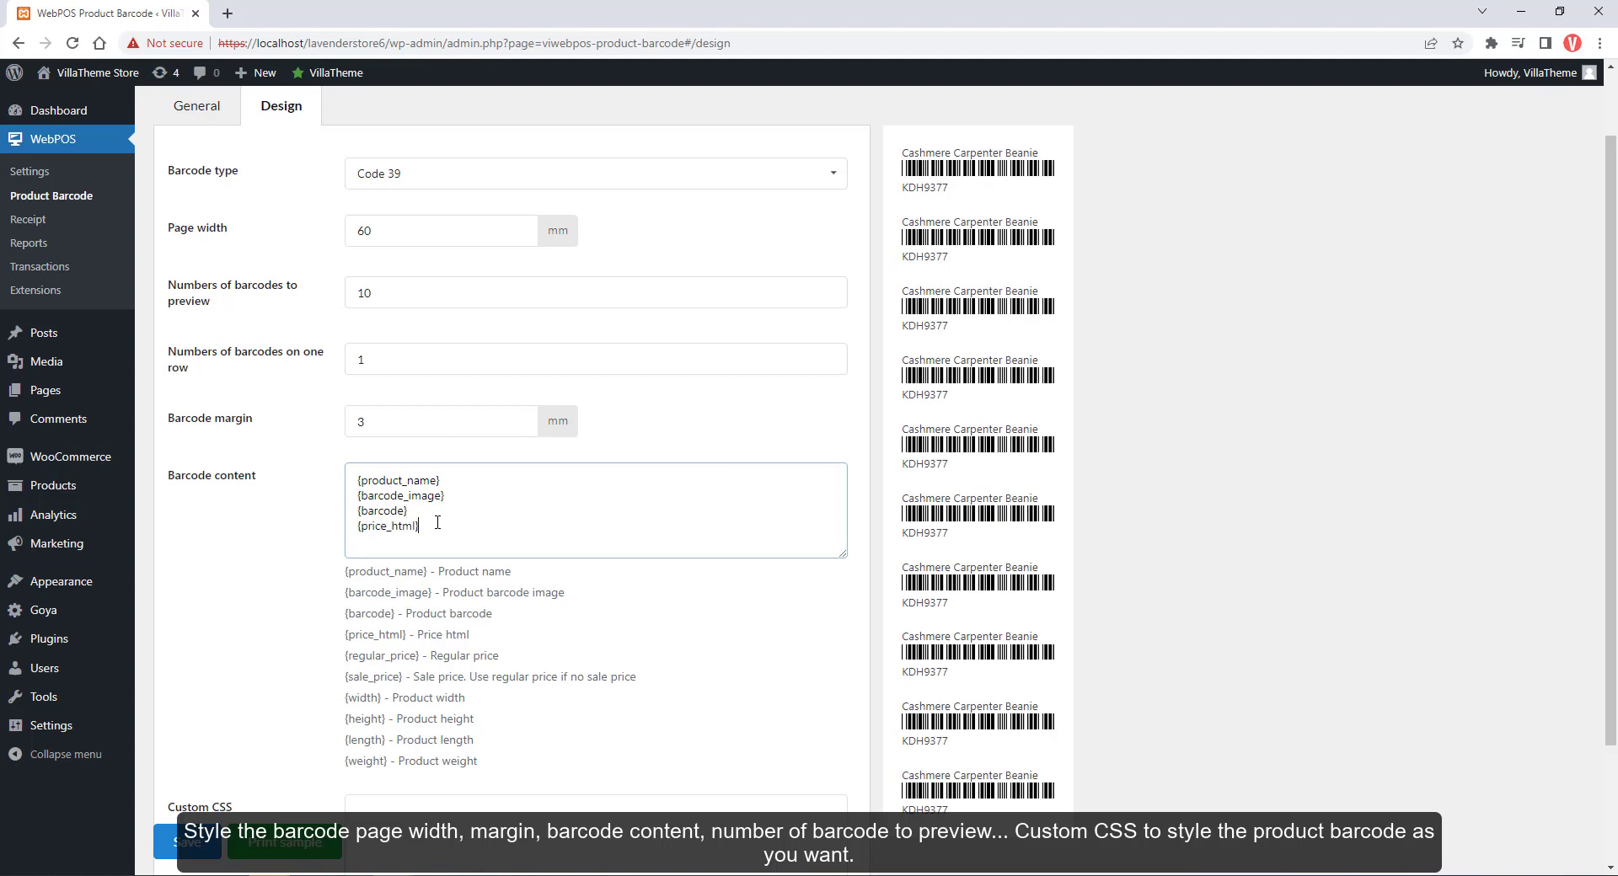
click(347, 679)
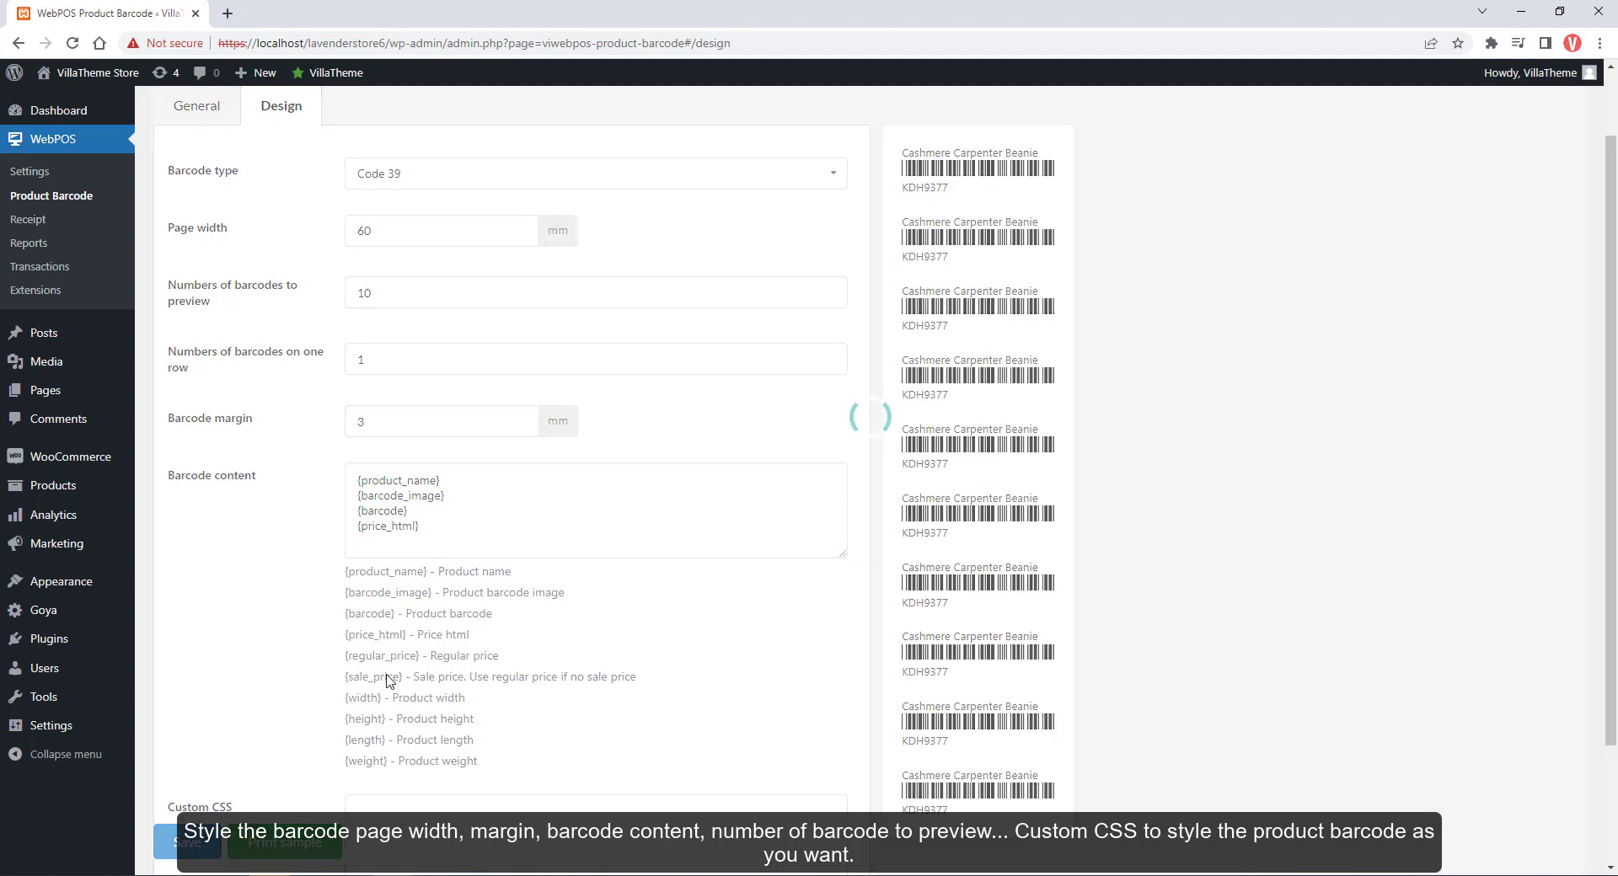
drag(426, 535, 364, 531)
key(BackSpace)
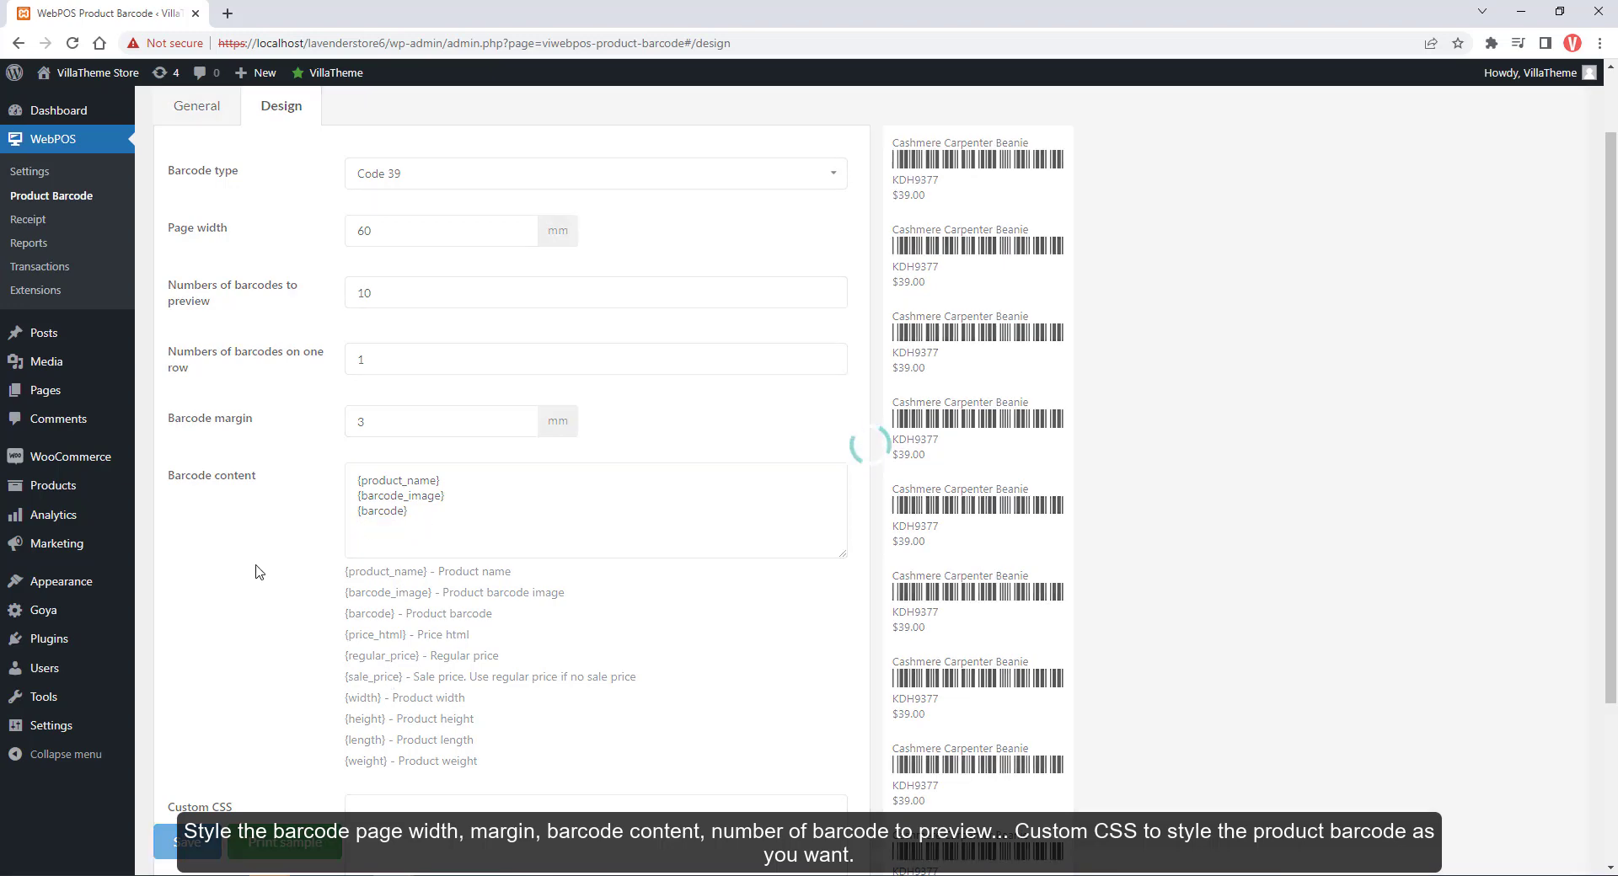
Print a sample of the barcode labels and cancel the print dialog
scroll(259, 572, down, 2)
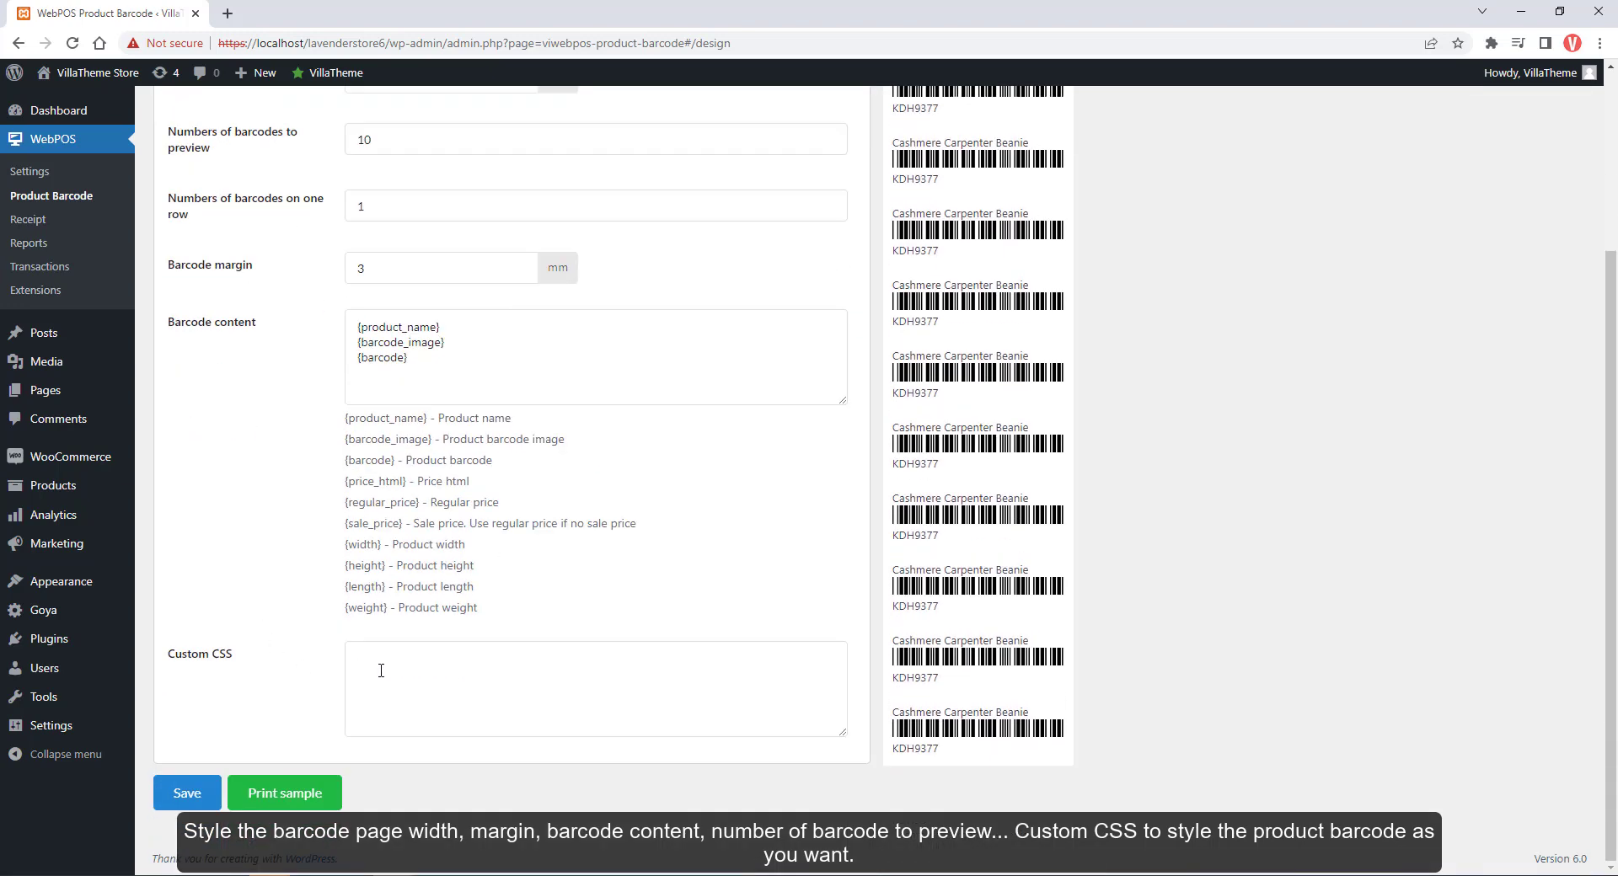
click(305, 792)
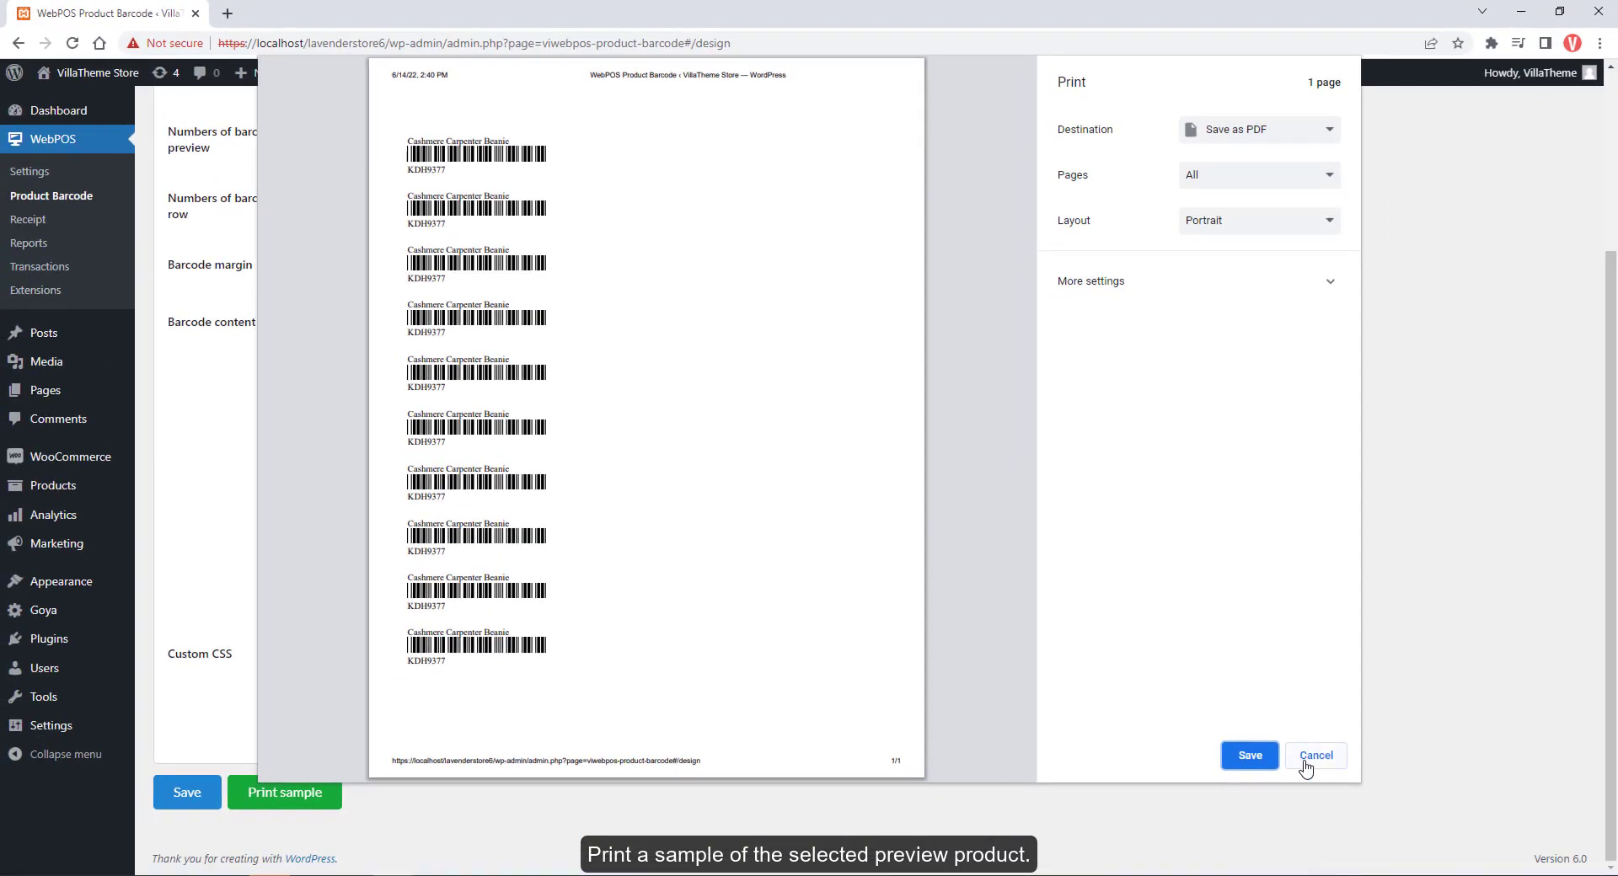
click(1316, 756)
scroll(1195, 740, up, 3)
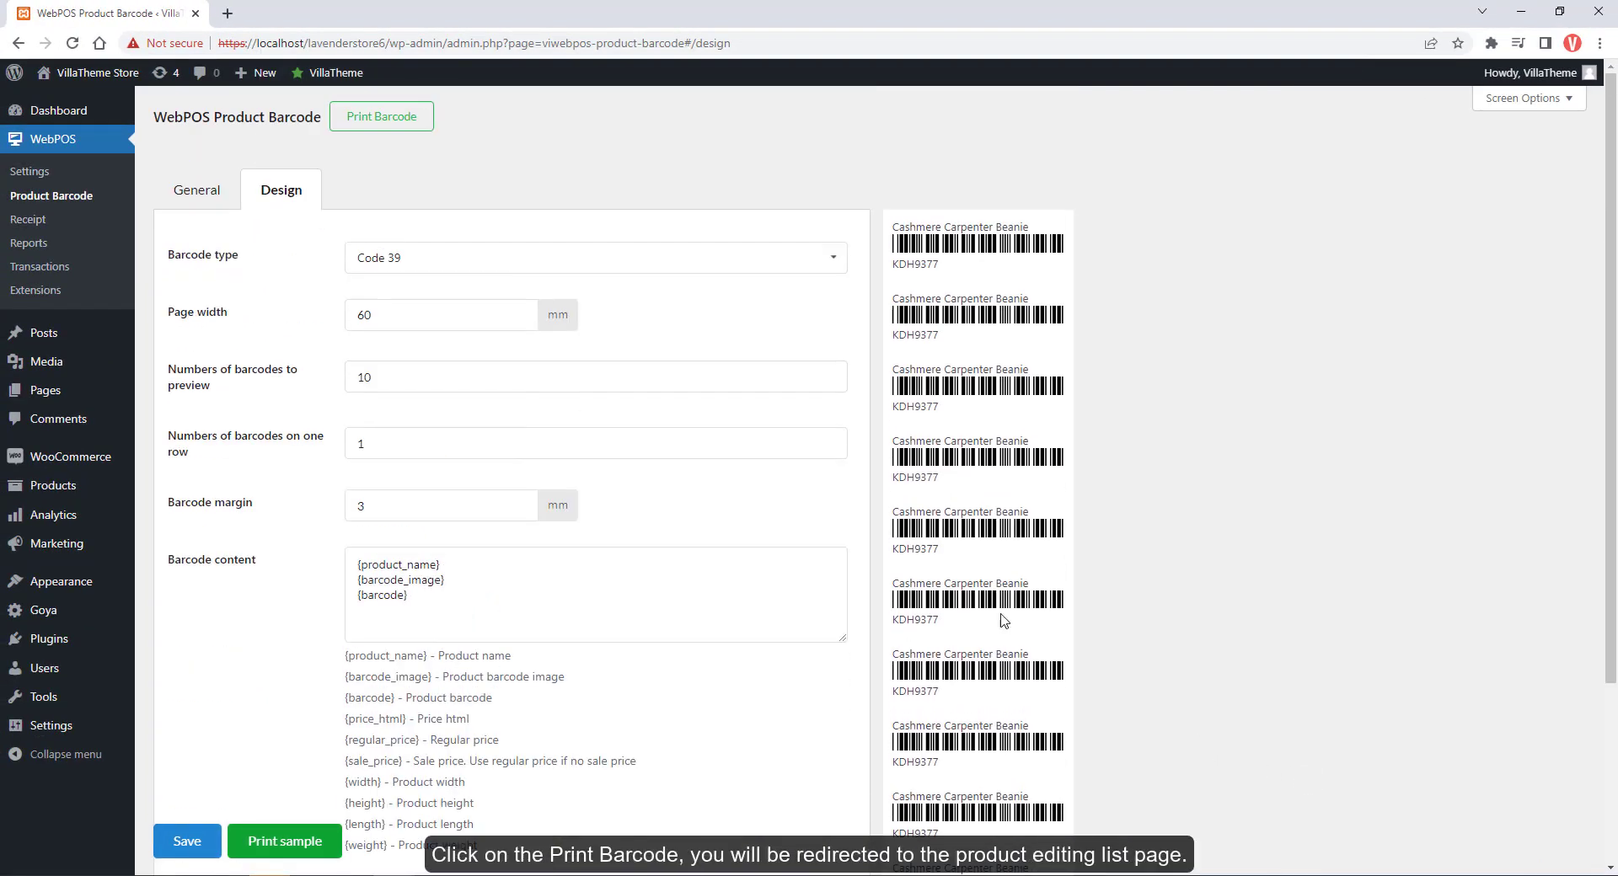
In the product list, tick Cashmere Tank, Hang Out Hoodie and Minimal Square Tote
click(425, 124)
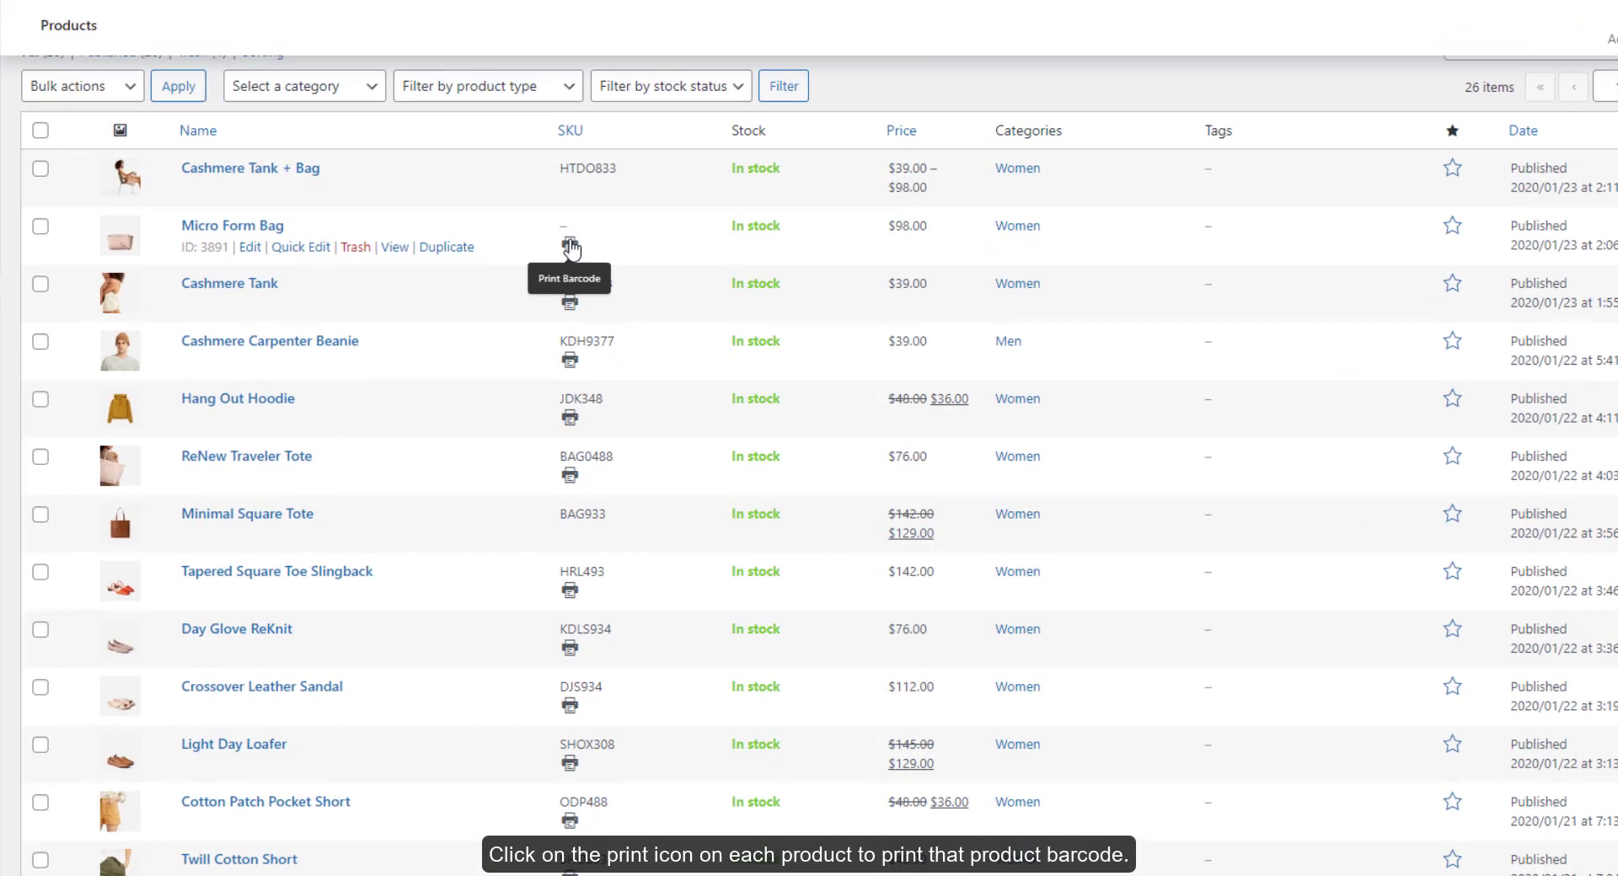
scroll(571, 247, up, 2)
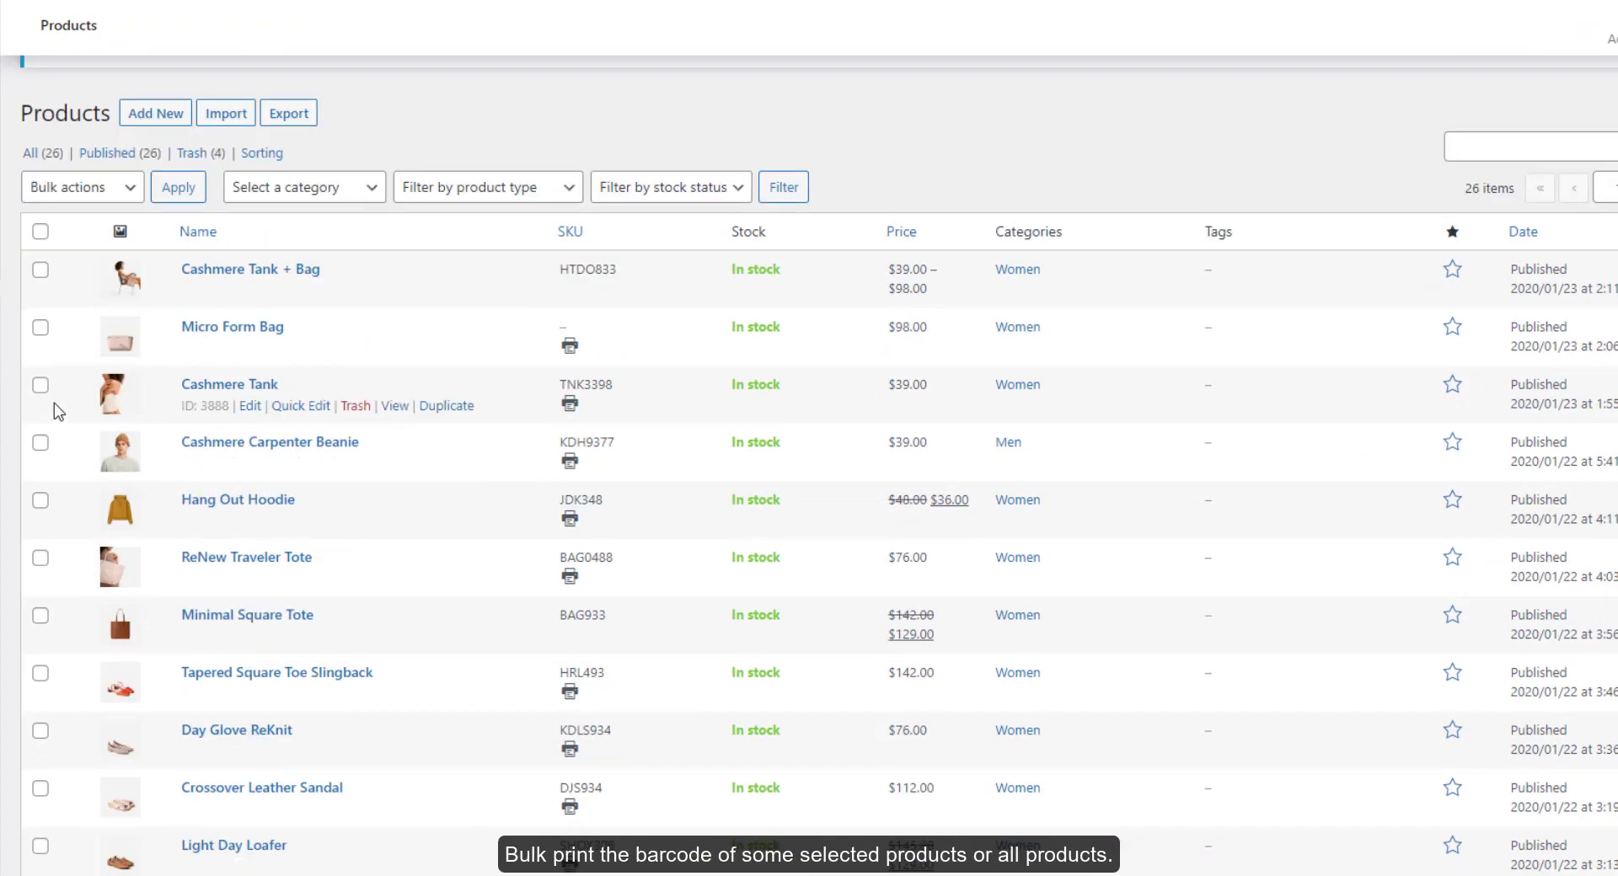
click(40, 385)
click(40, 500)
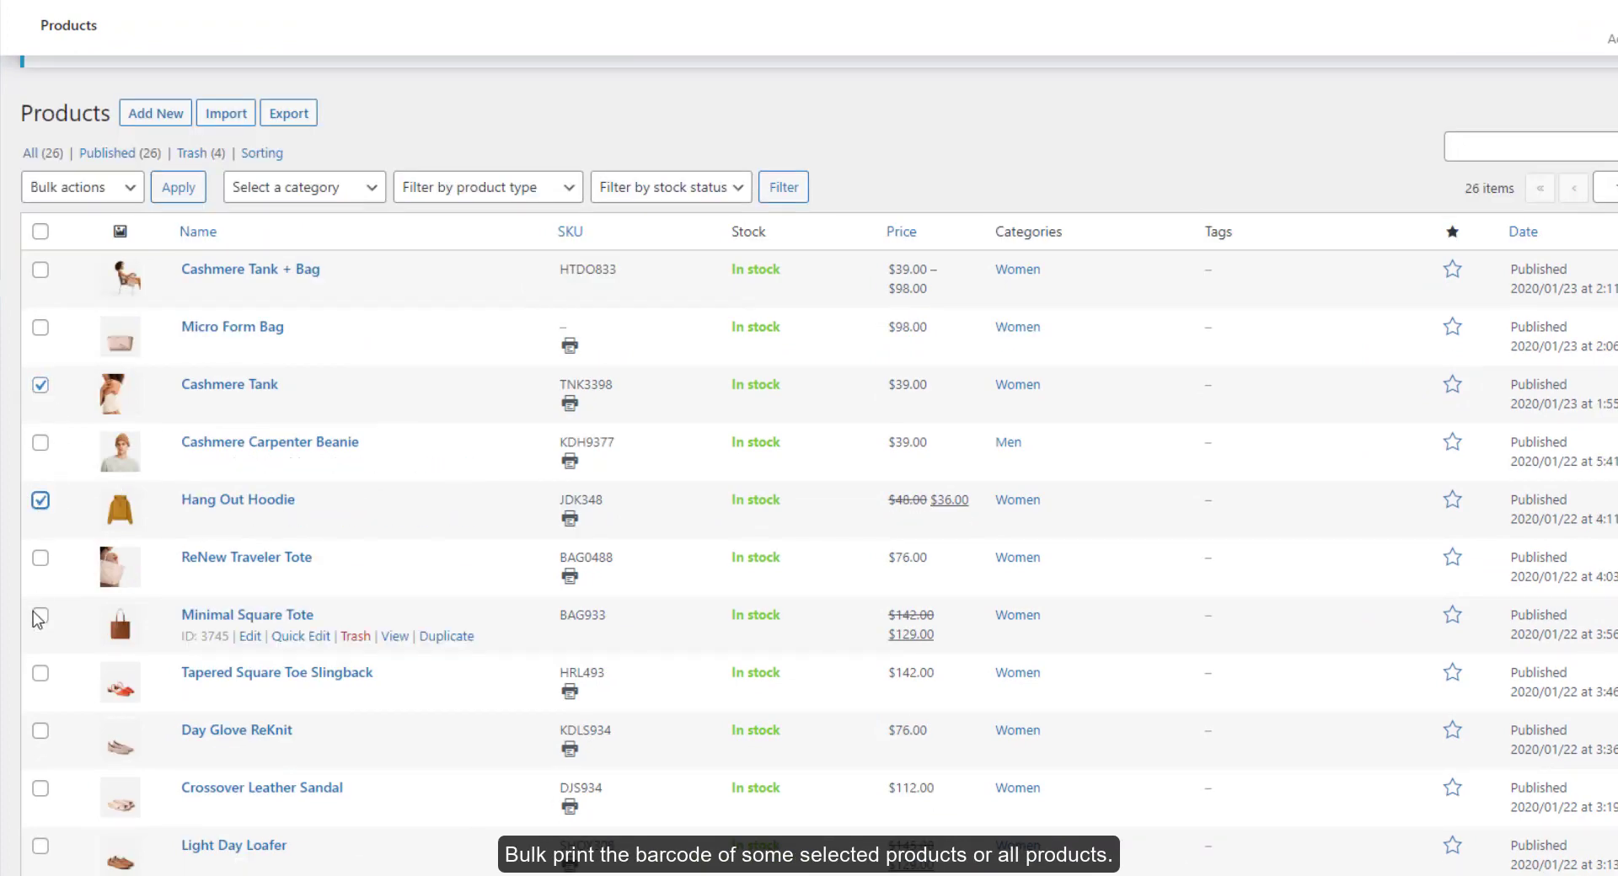
click(40, 615)
Apply the Print Barcode bulk action and focus the Quantity Per Product field
click(80, 187)
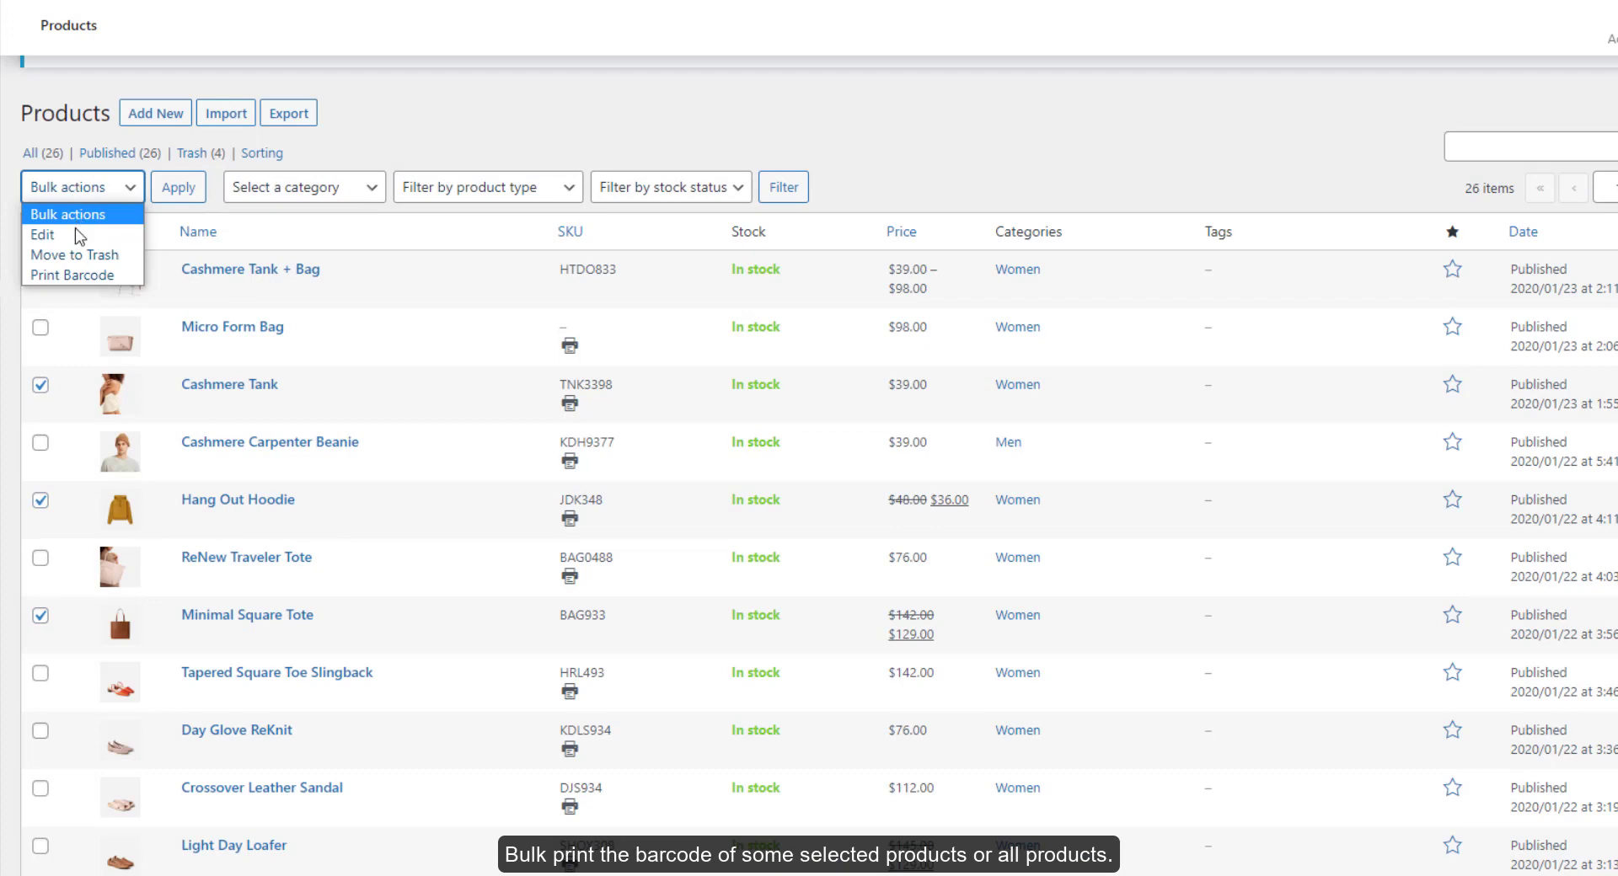
click(84, 276)
click(176, 188)
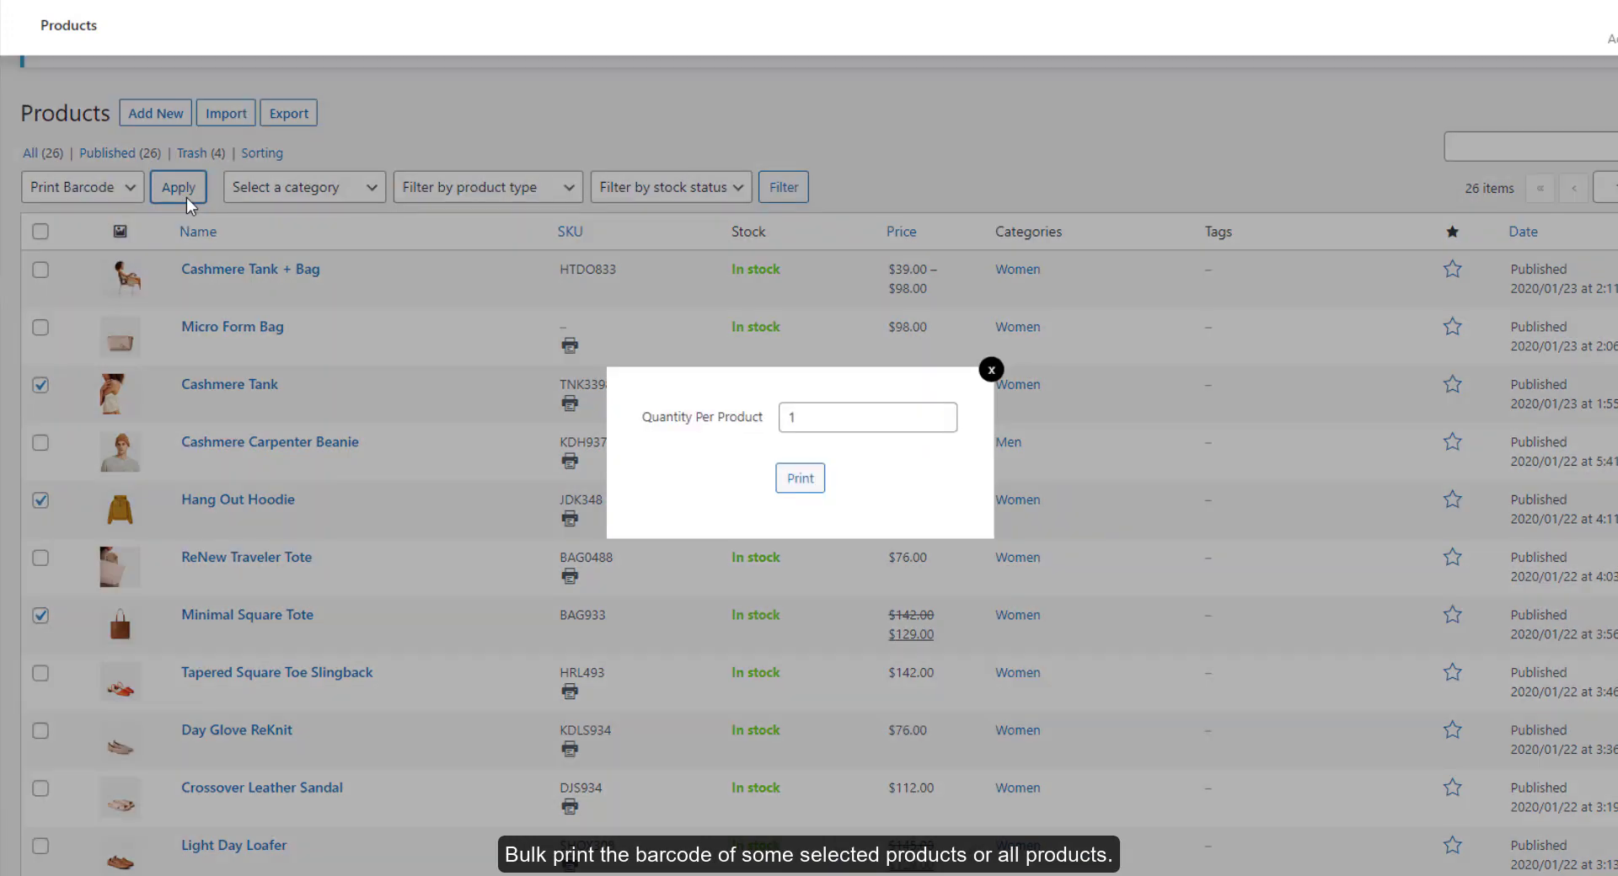
click(898, 428)
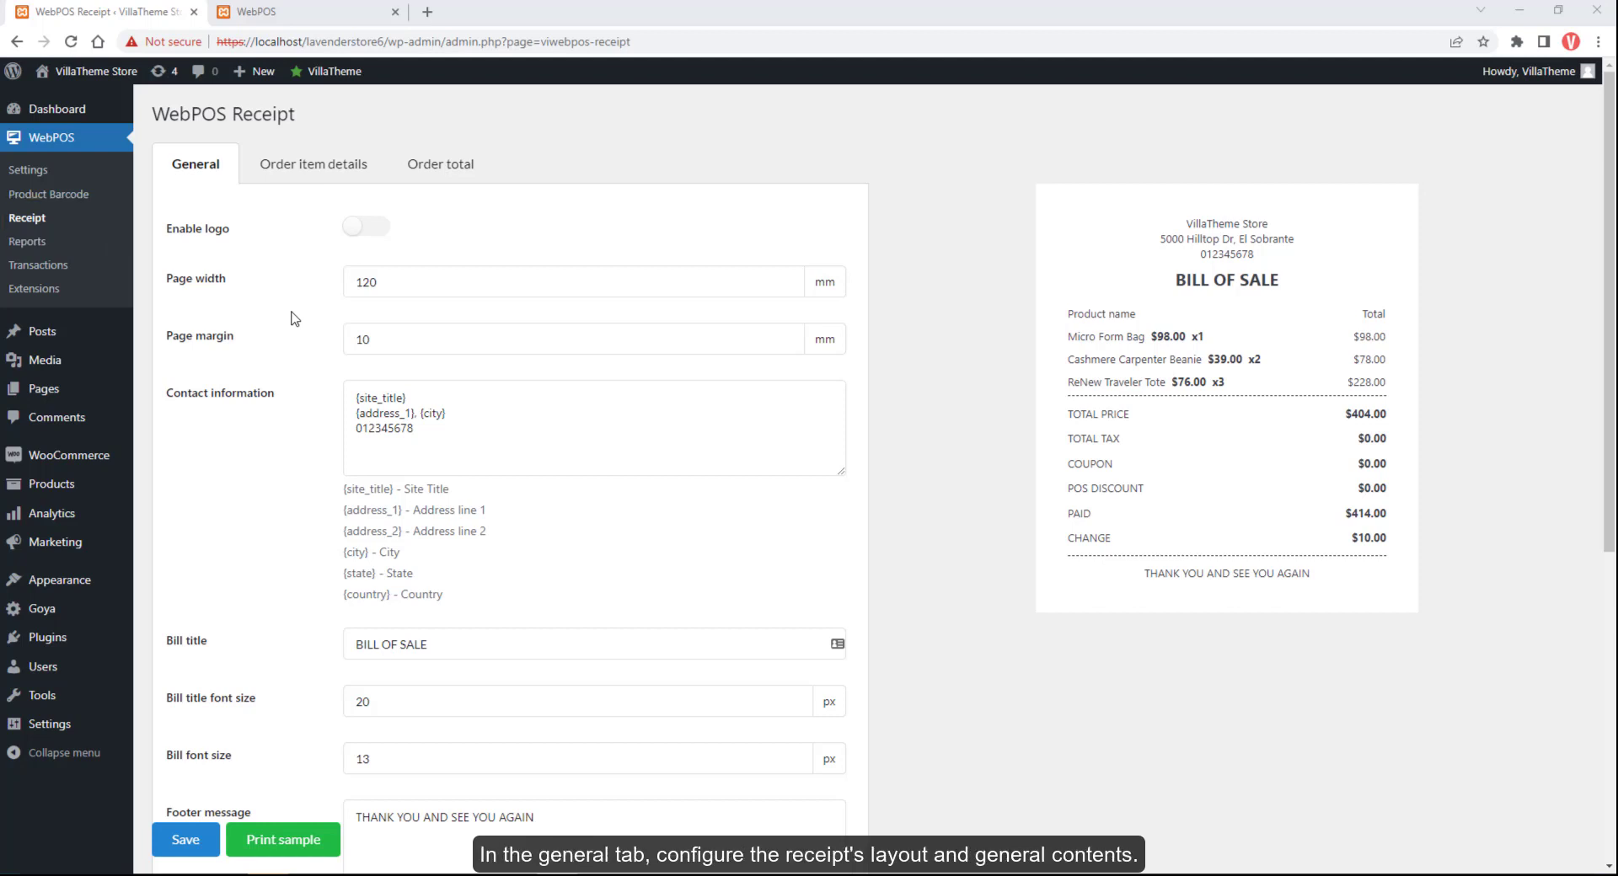
Turn on the receipt logo, keeping page width 120 and margin 10 after trying other values
click(371, 227)
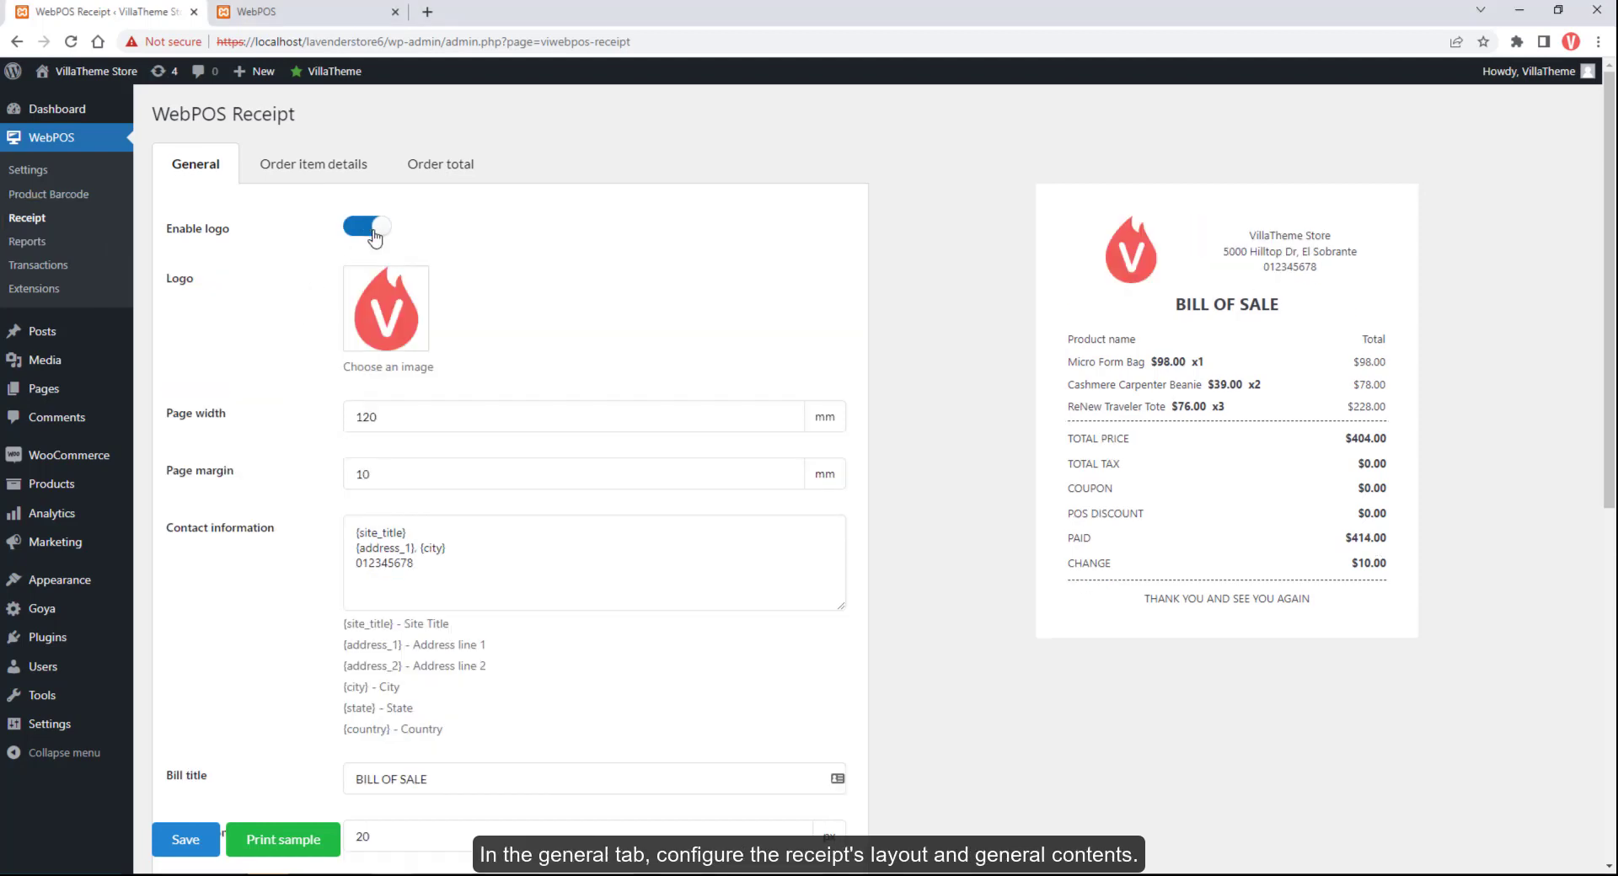
click(394, 336)
click(1568, 106)
click(541, 417)
key(Up)
key(Up)
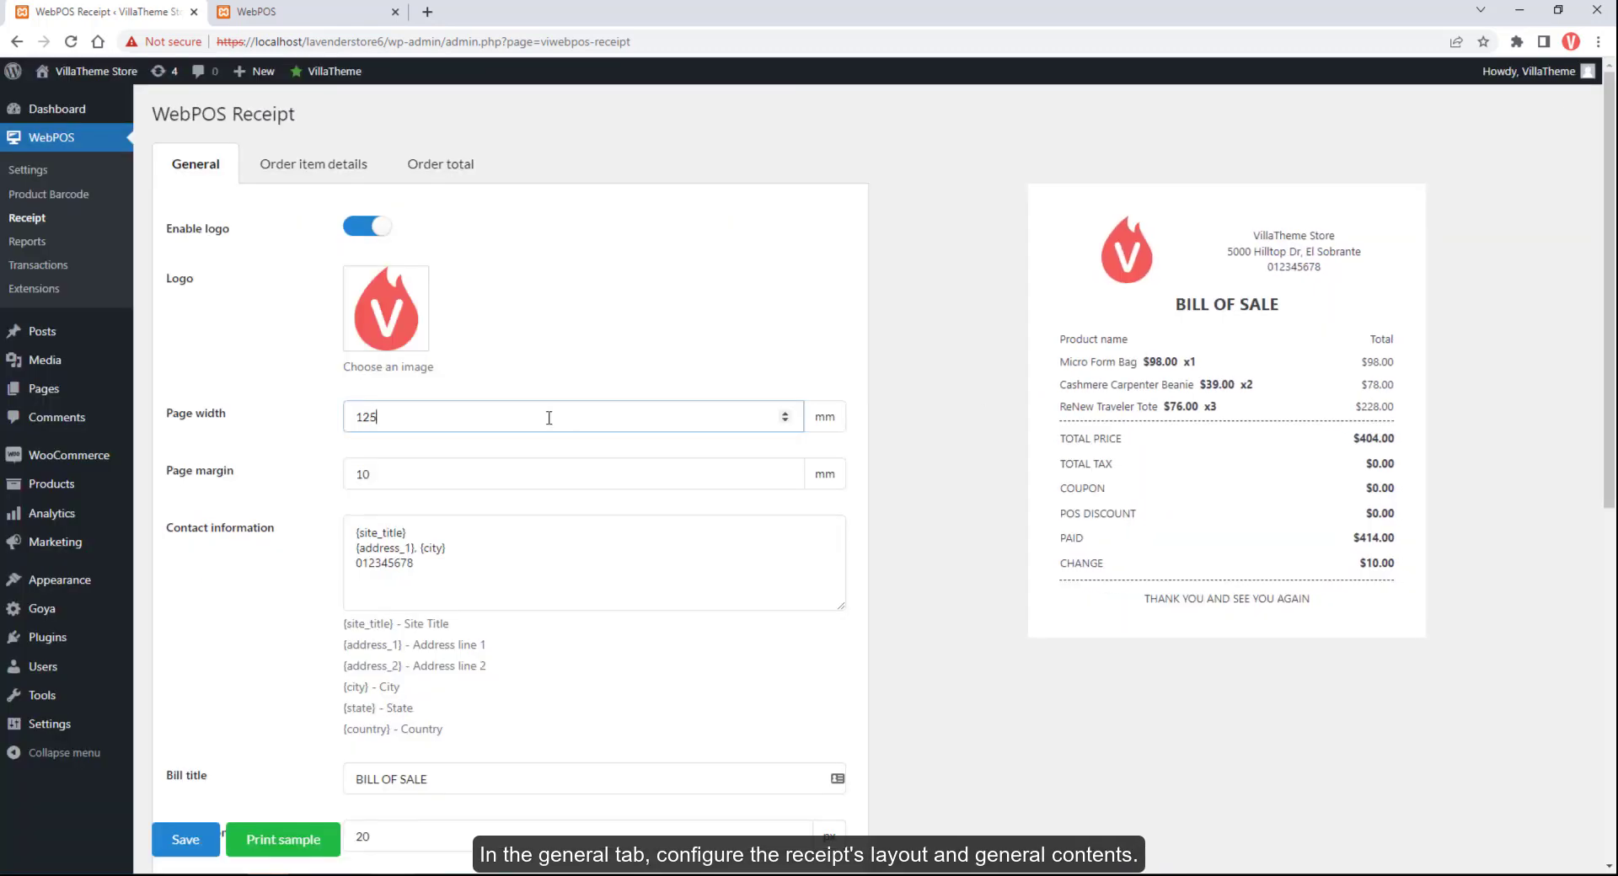
key(Down)
key(Down)
click(436, 471)
key(Up)
key(Up)
key(Down)
key(Down)
Add ', {country}' after {city} in the receipt contact information
click(407, 583)
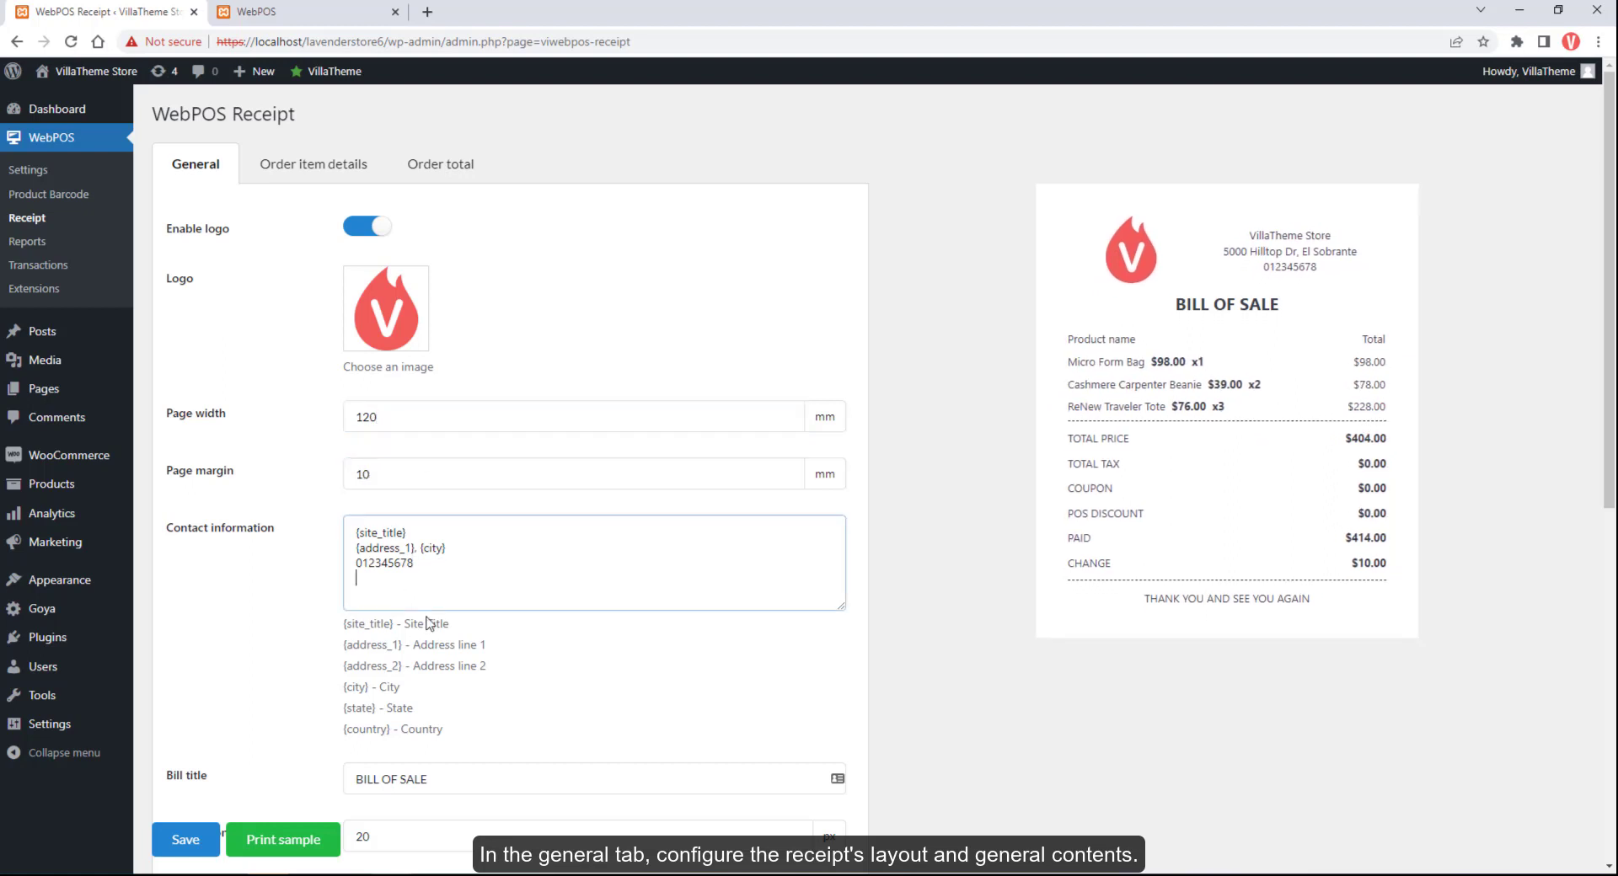
double_click(355, 686)
drag(341, 730, 395, 730)
key(ctrl+c)
click(475, 554)
text(,)
key(ctrl+v)
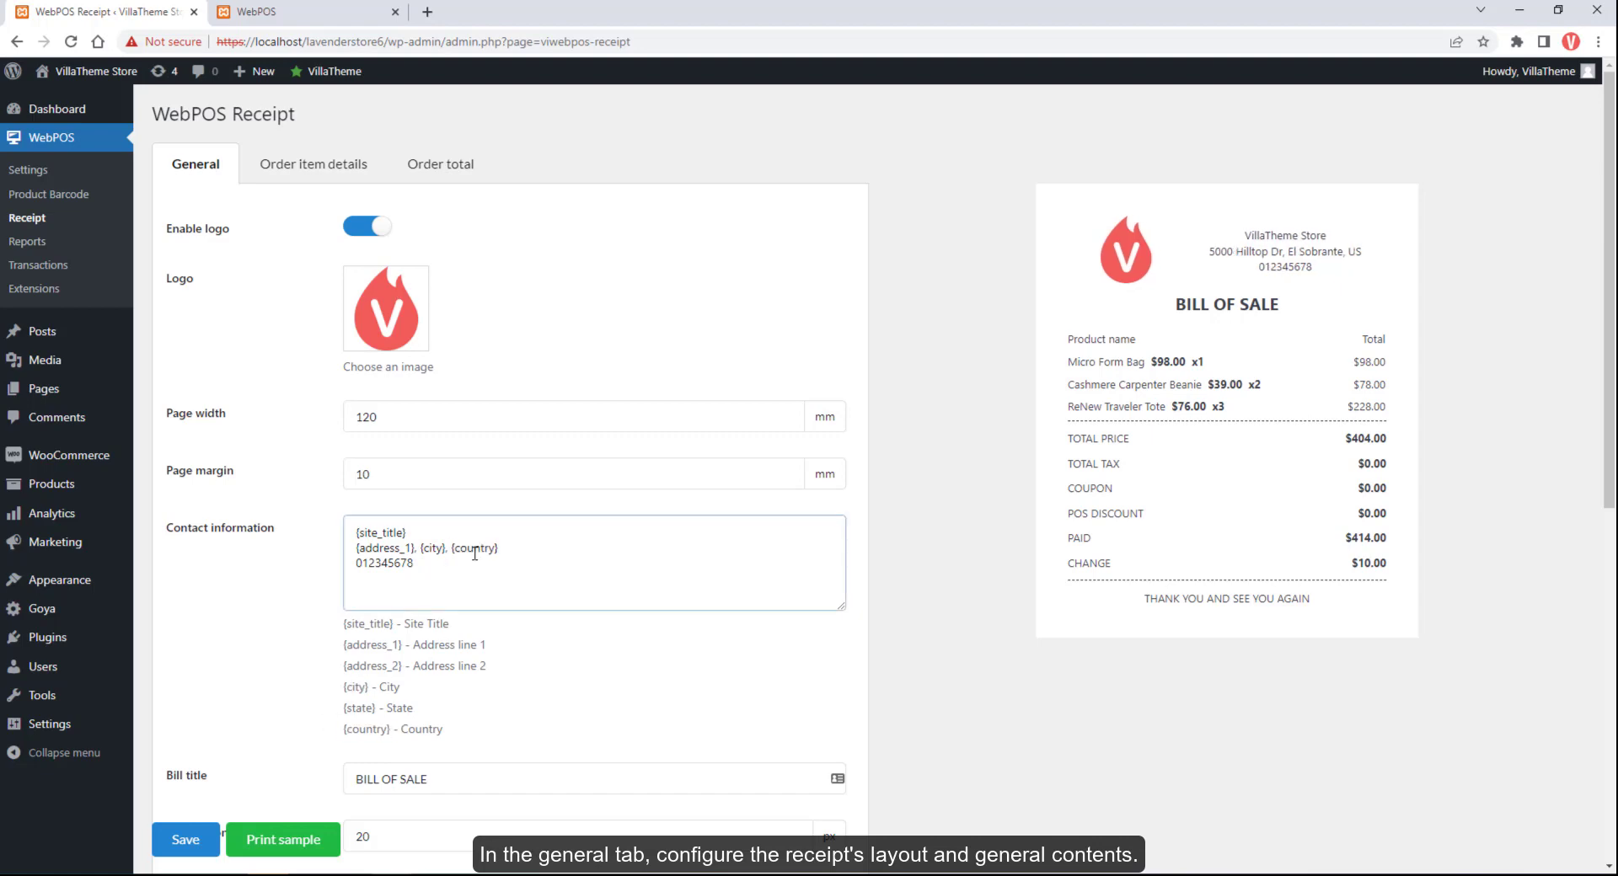
Change the bill title to BILL
scroll(449, 584, down, 2)
click(461, 613)
drag(460, 612, 354, 611)
text(RECEIPT)
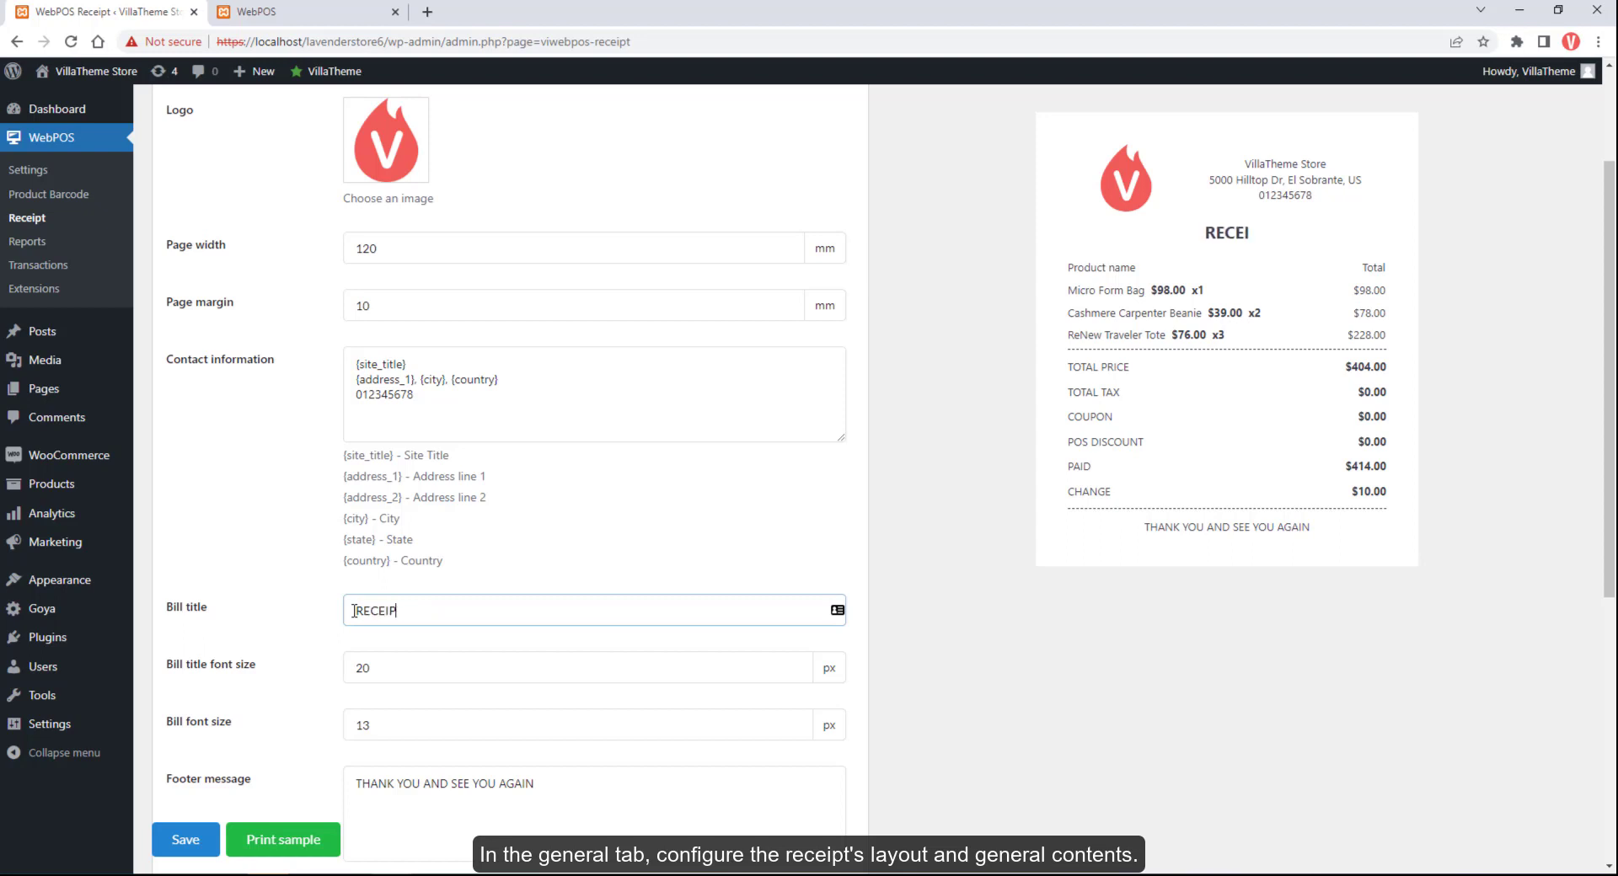
key(ctrl+a)
key(BackSpace)
text(BILL)
Set the bill title font size to 30
click(404, 667)
key(BackSpace)
text(7)
key(BackSpace)
key(BackSpace)
text(30)
click(384, 726)
scroll(383, 735, down, 1)
Show the order date and order ID on the receipt
click(586, 733)
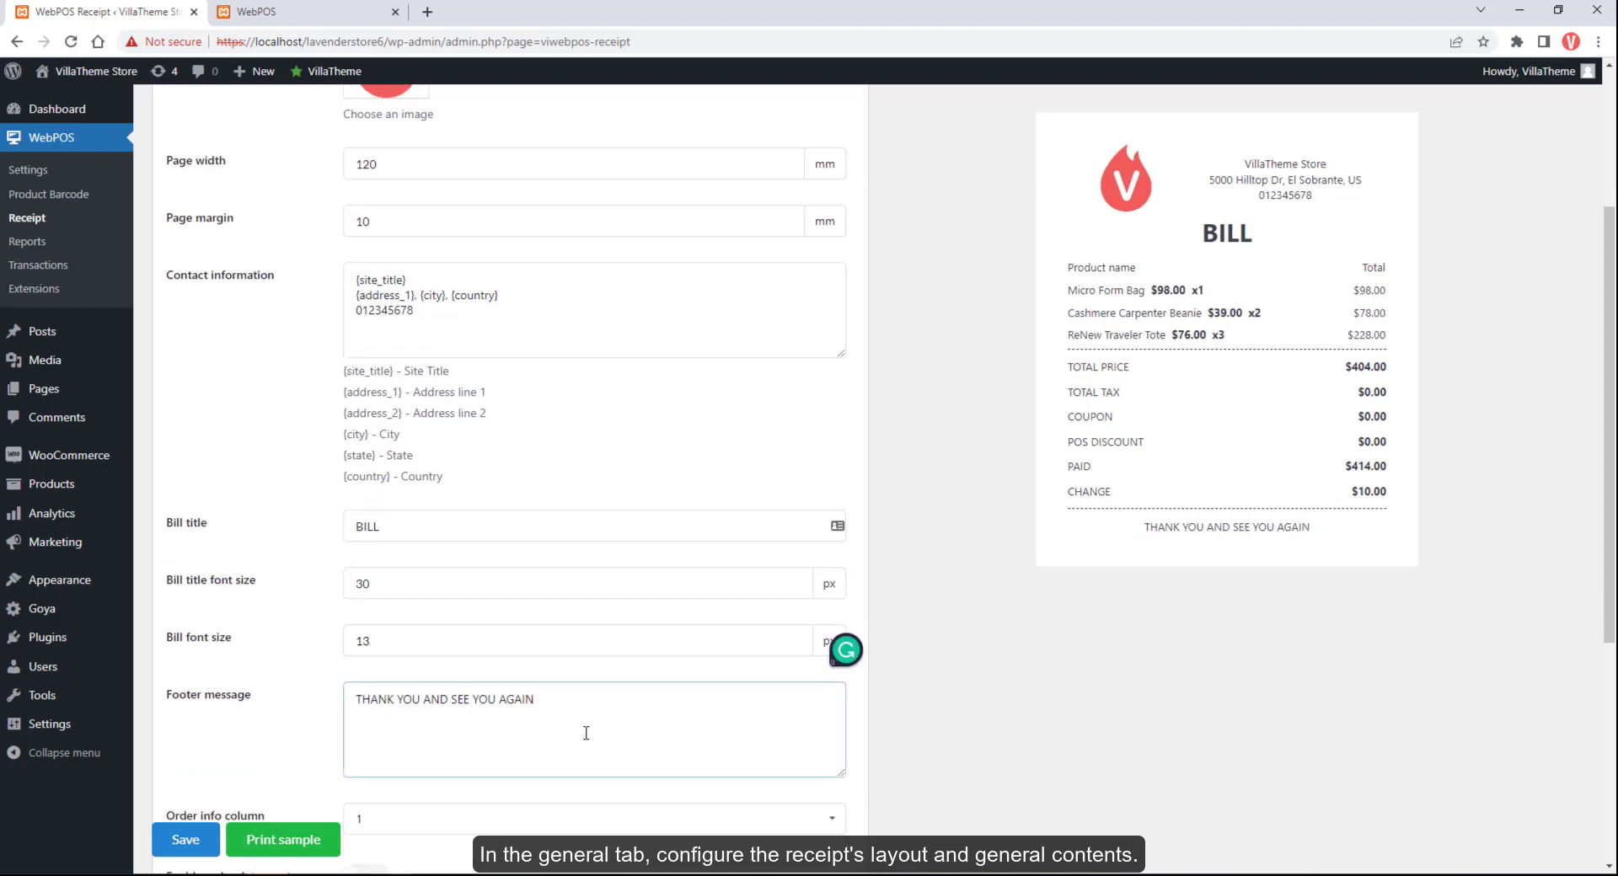
scroll(585, 733, down, 1)
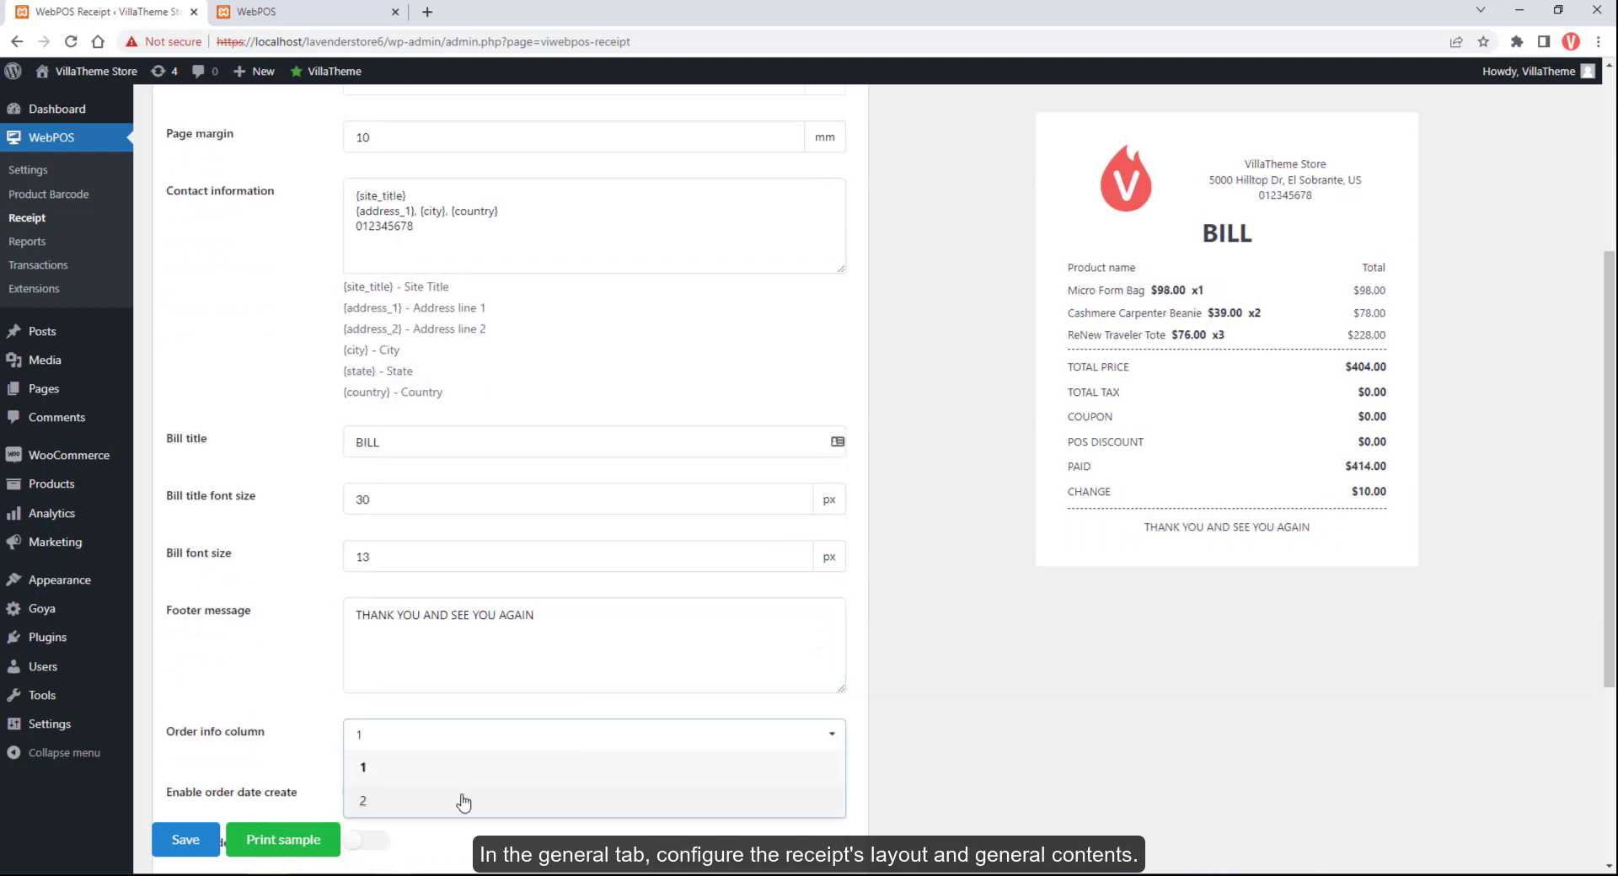
scroll(436, 782, down, 3)
click(369, 541)
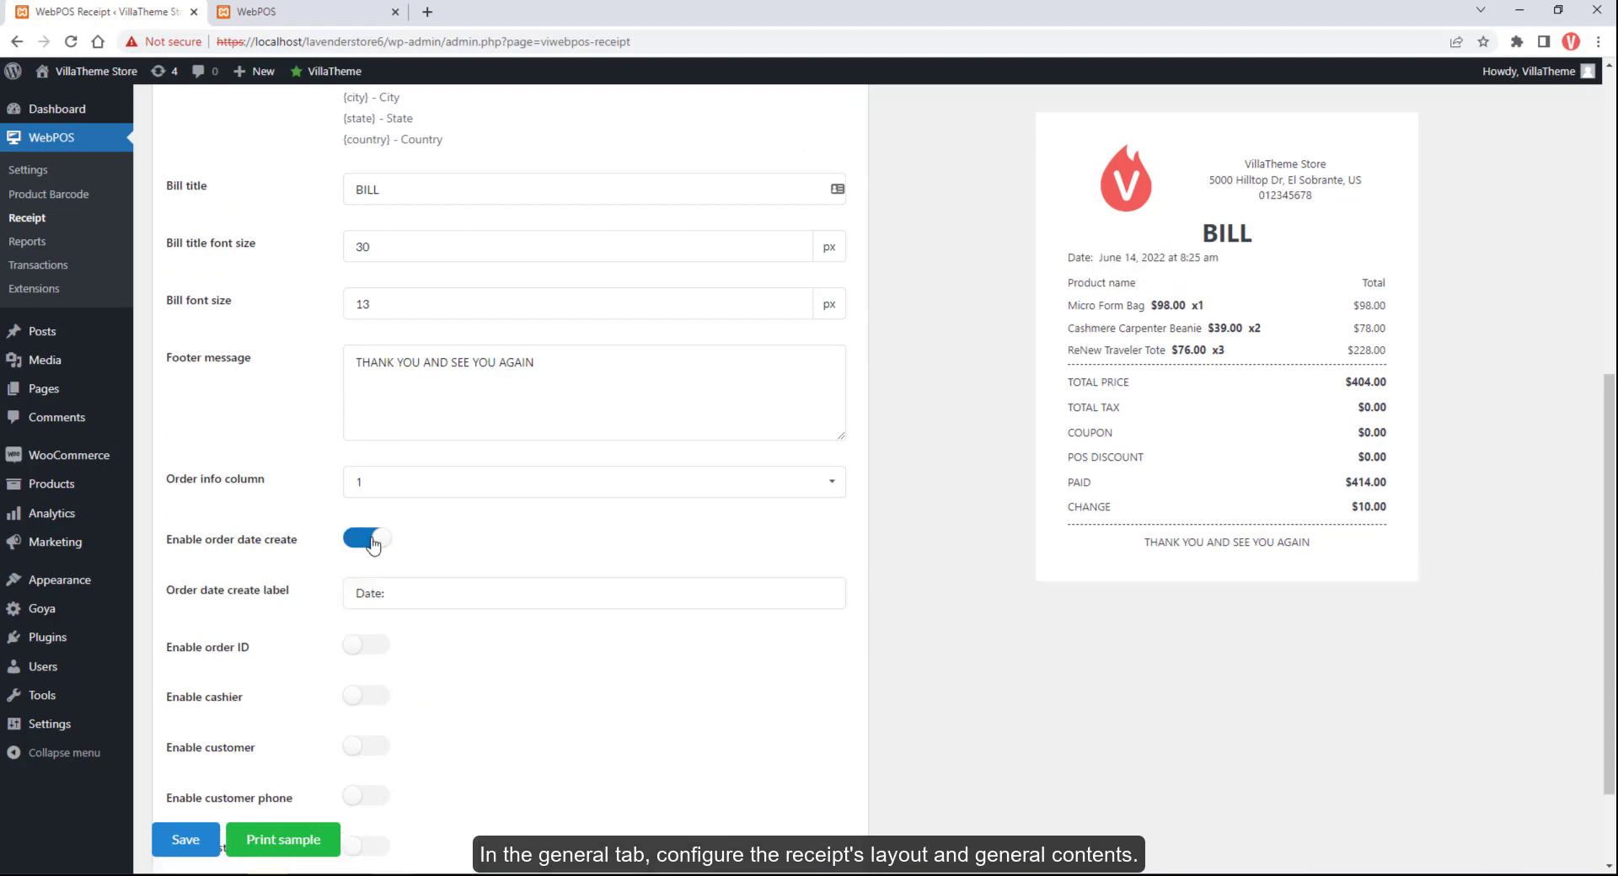
click(368, 646)
Show the cashier and customer email on the receipt, leaving phone and address hidden
scroll(368, 598, down, 2)
click(368, 585)
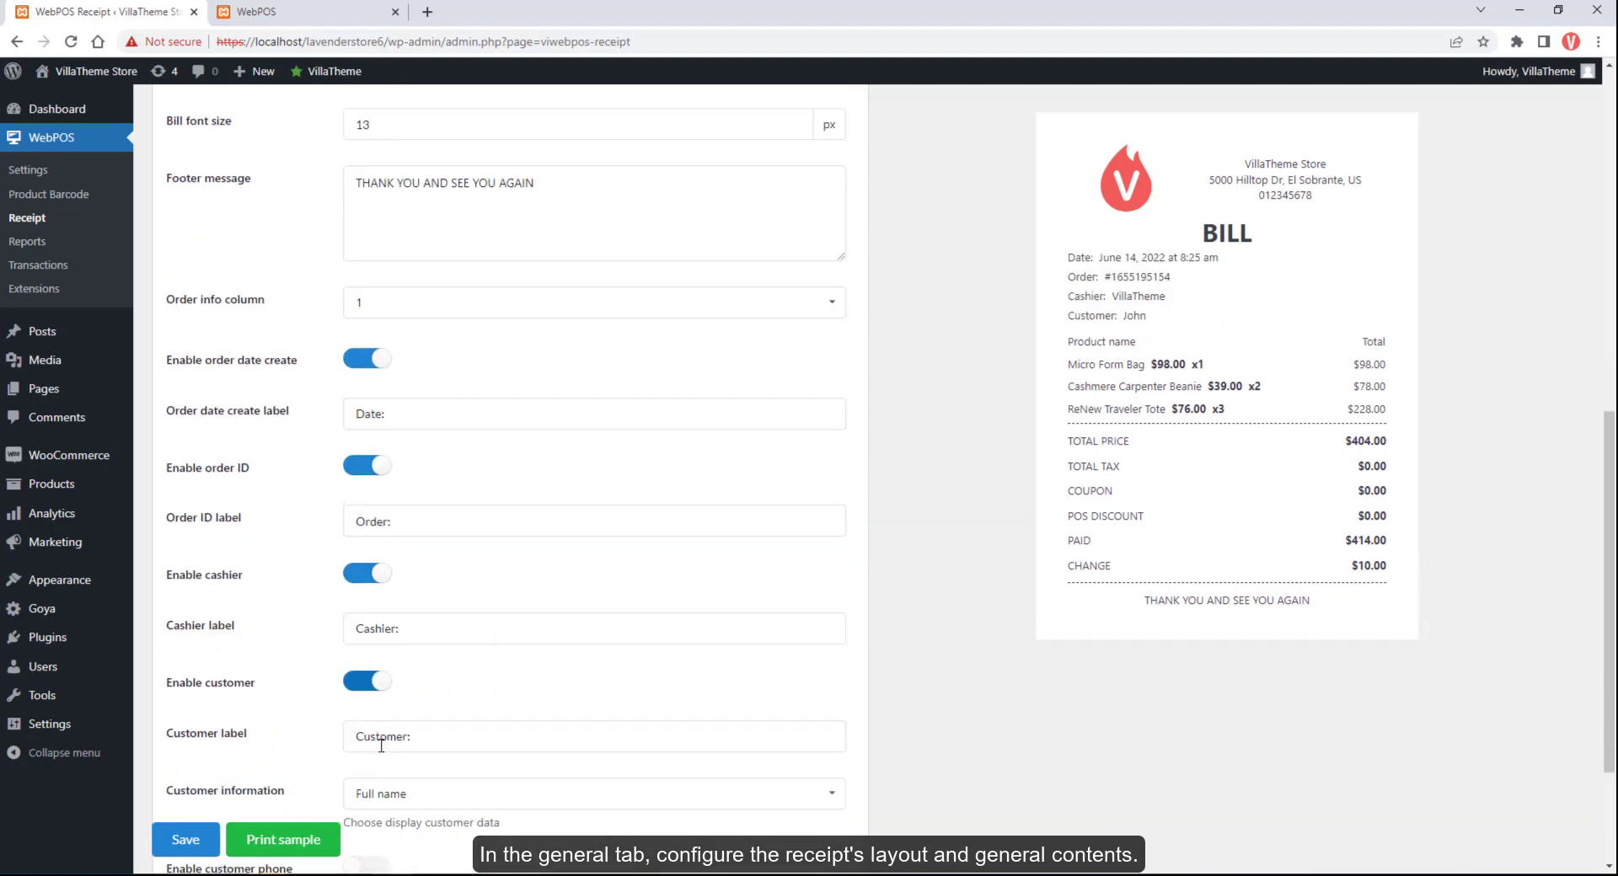
scroll(381, 745, down, 1)
click(400, 628)
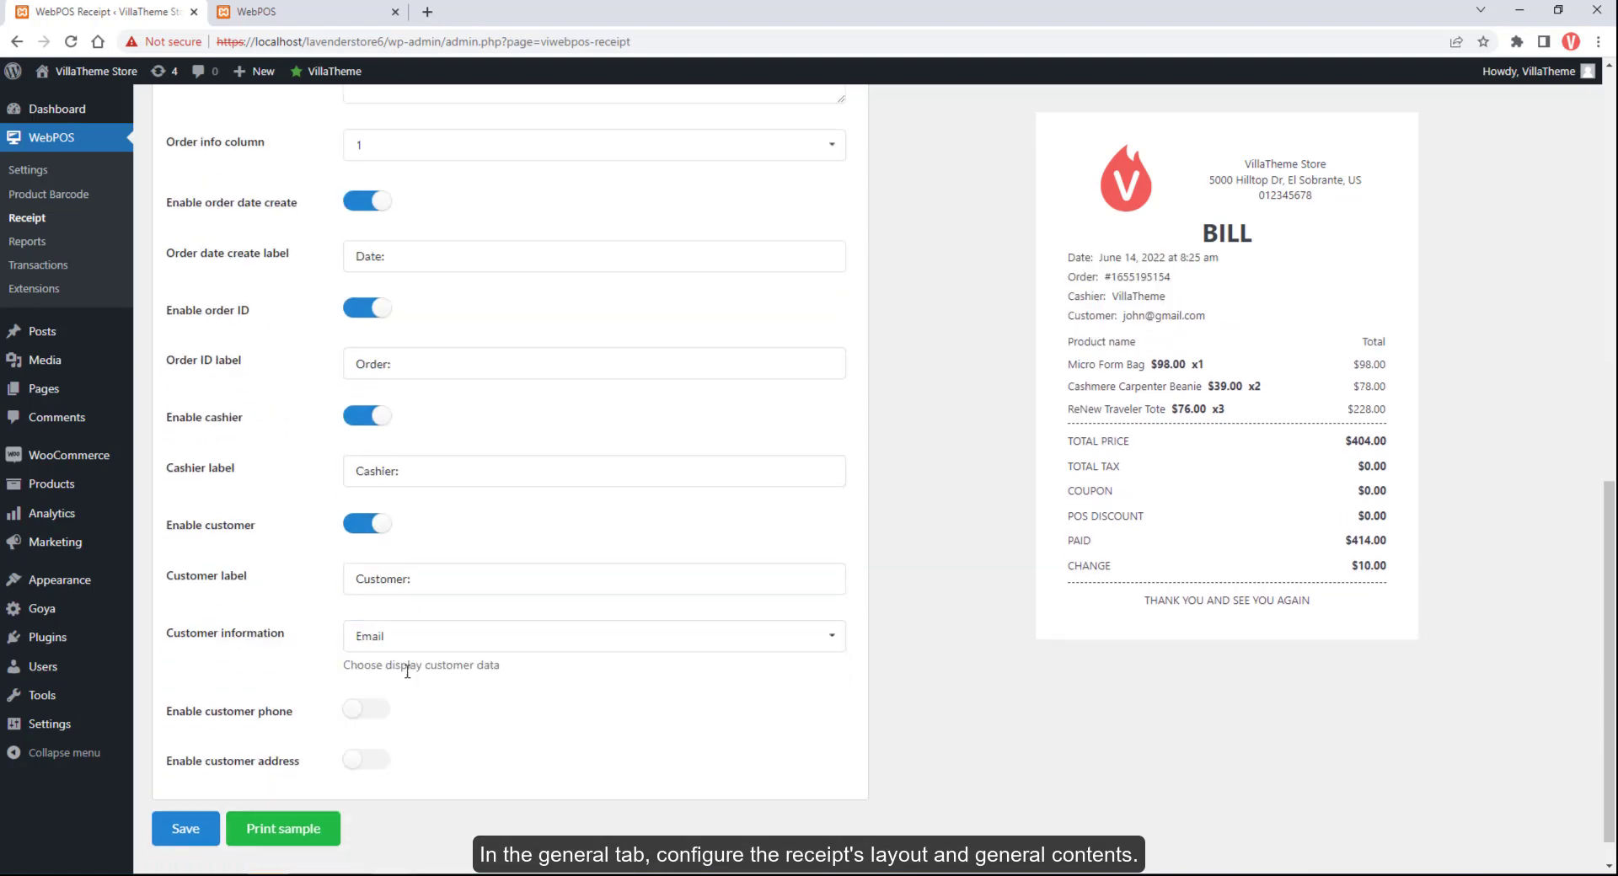
click(407, 671)
click(366, 671)
click(366, 671)
click(373, 722)
click(373, 723)
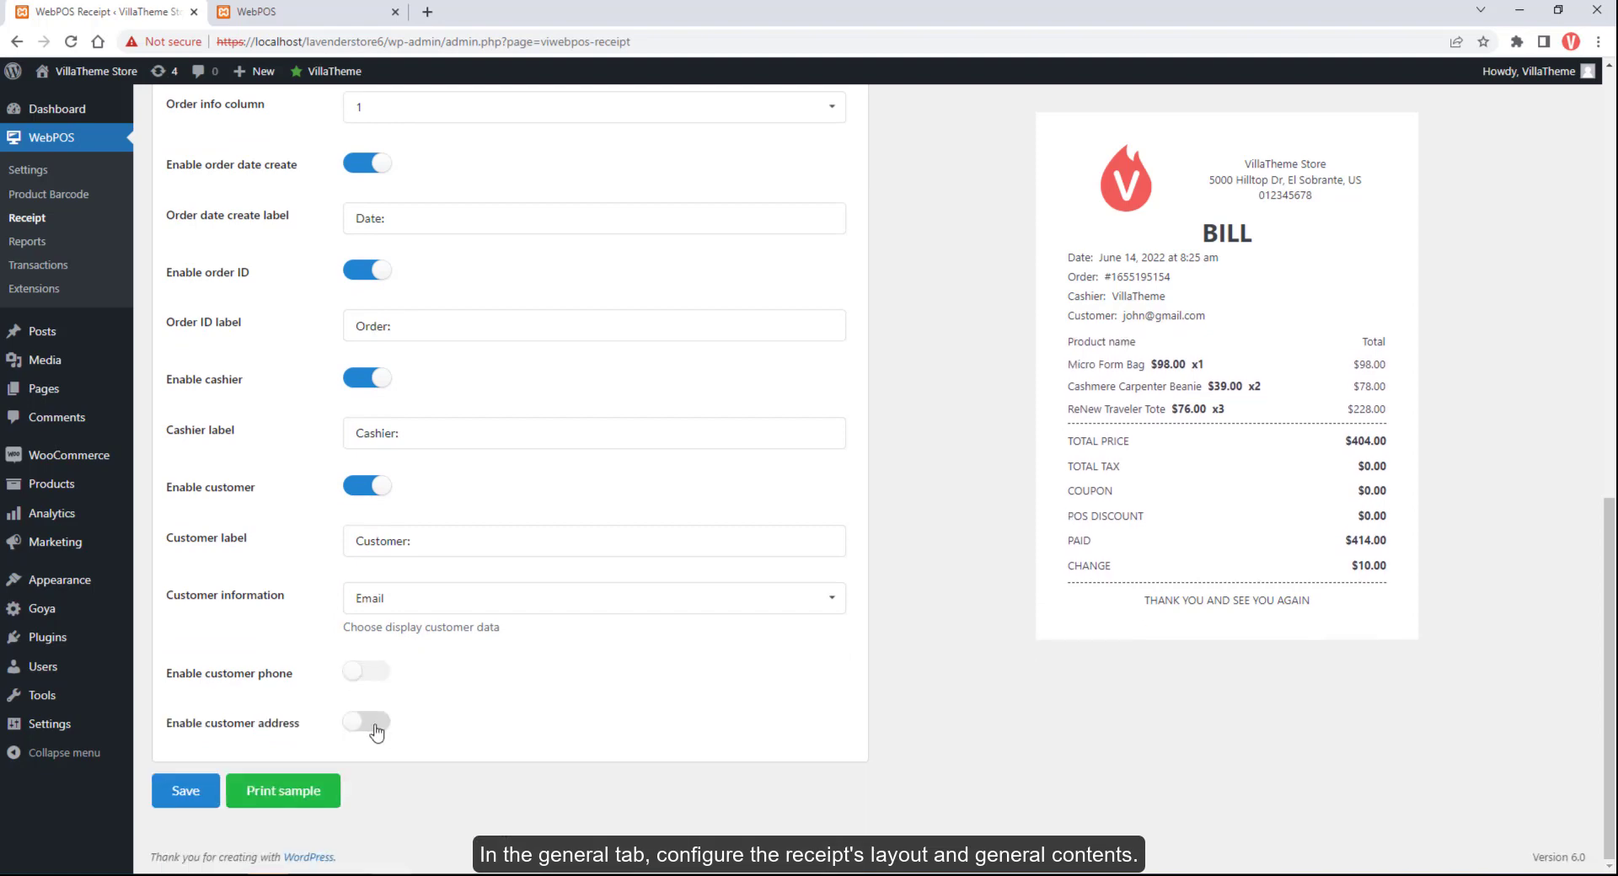
Try a two-column order info layout, then return to a single column
scroll(377, 733, up, 2)
click(362, 276)
click(361, 330)
click(362, 275)
click(361, 305)
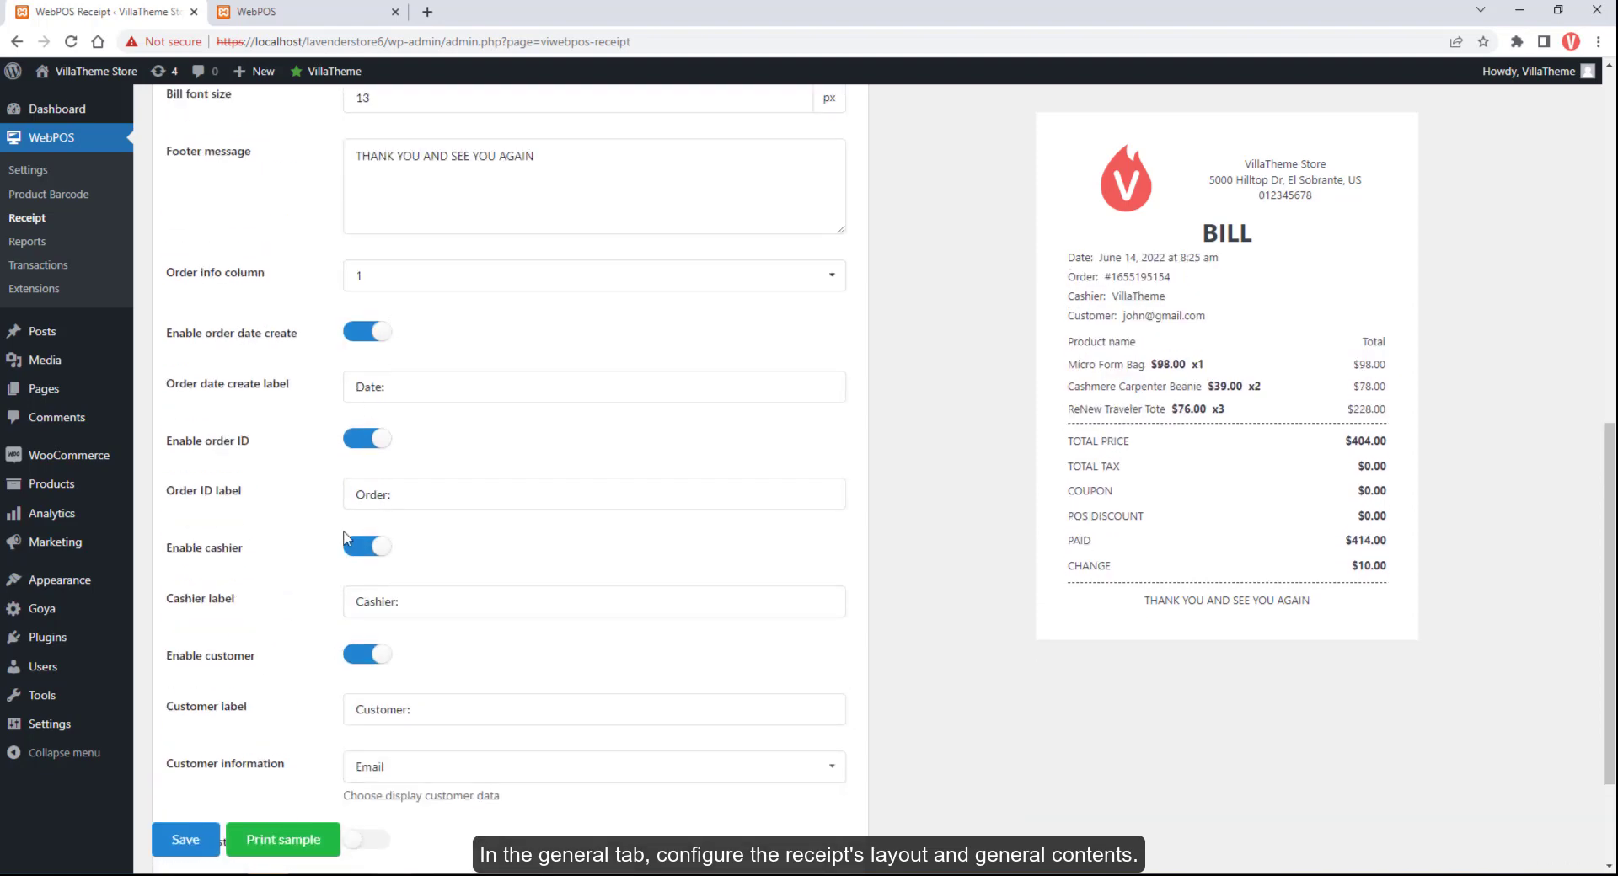
scroll(345, 539, up, 8)
On Order item details, try the Blocks item template, then return to Flat
click(332, 119)
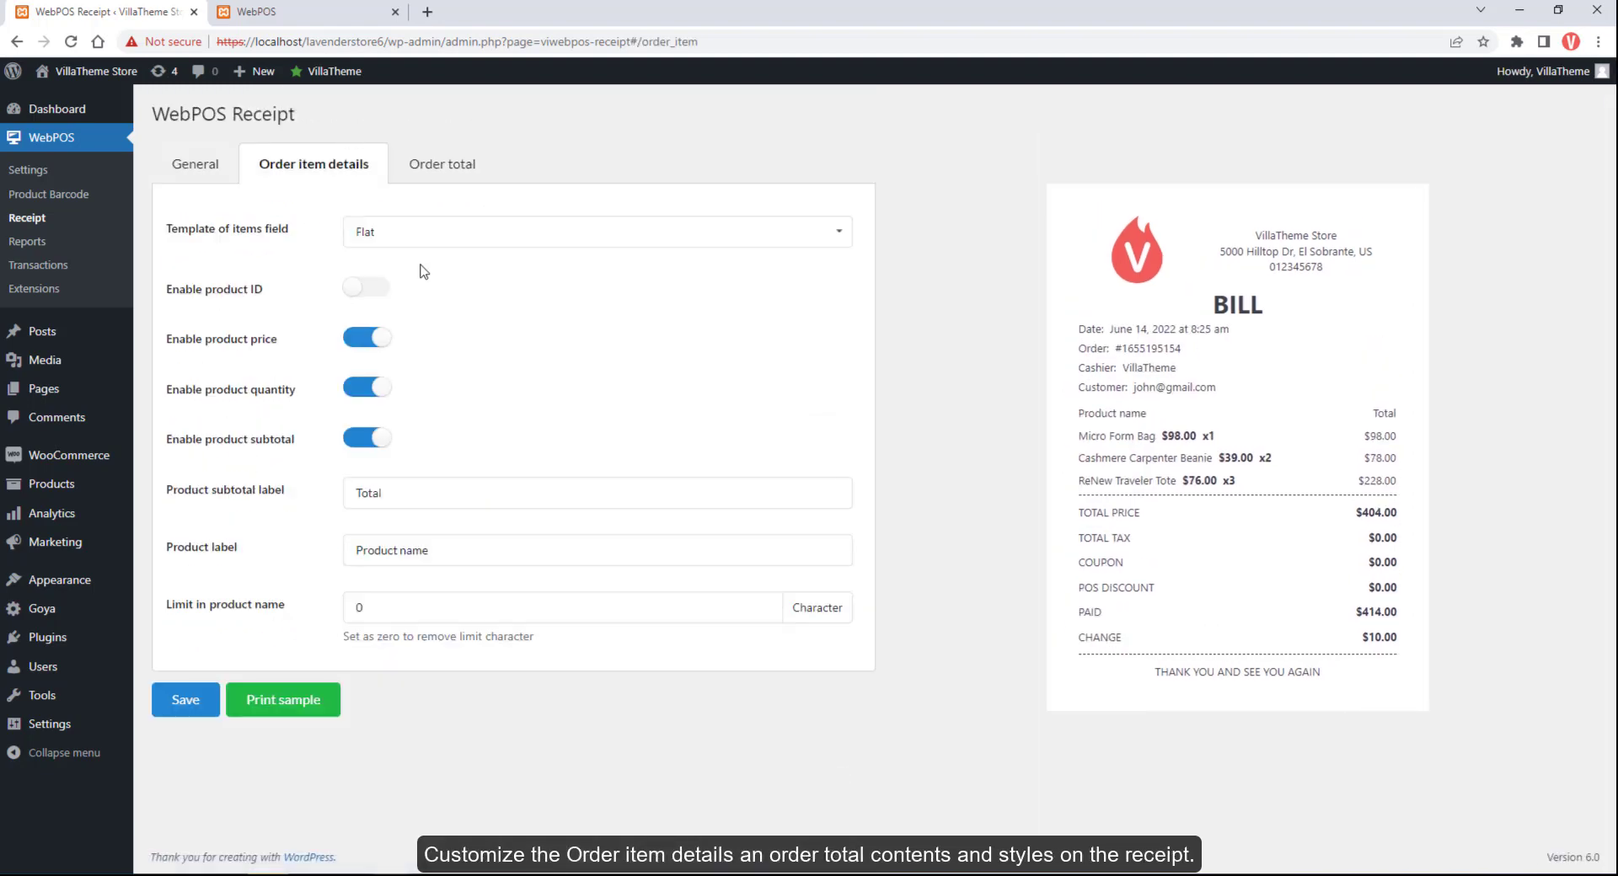
click(463, 232)
click(417, 299)
click(418, 236)
click(392, 268)
Toggle product ID, price, quantity and subtotal display, restoring each to its original state
click(367, 288)
click(368, 288)
click(368, 338)
click(367, 338)
click(366, 389)
click(366, 389)
click(372, 437)
click(372, 436)
click(408, 498)
Enter a product name limit of 8, then clear it to leave no limit
click(402, 540)
click(370, 612)
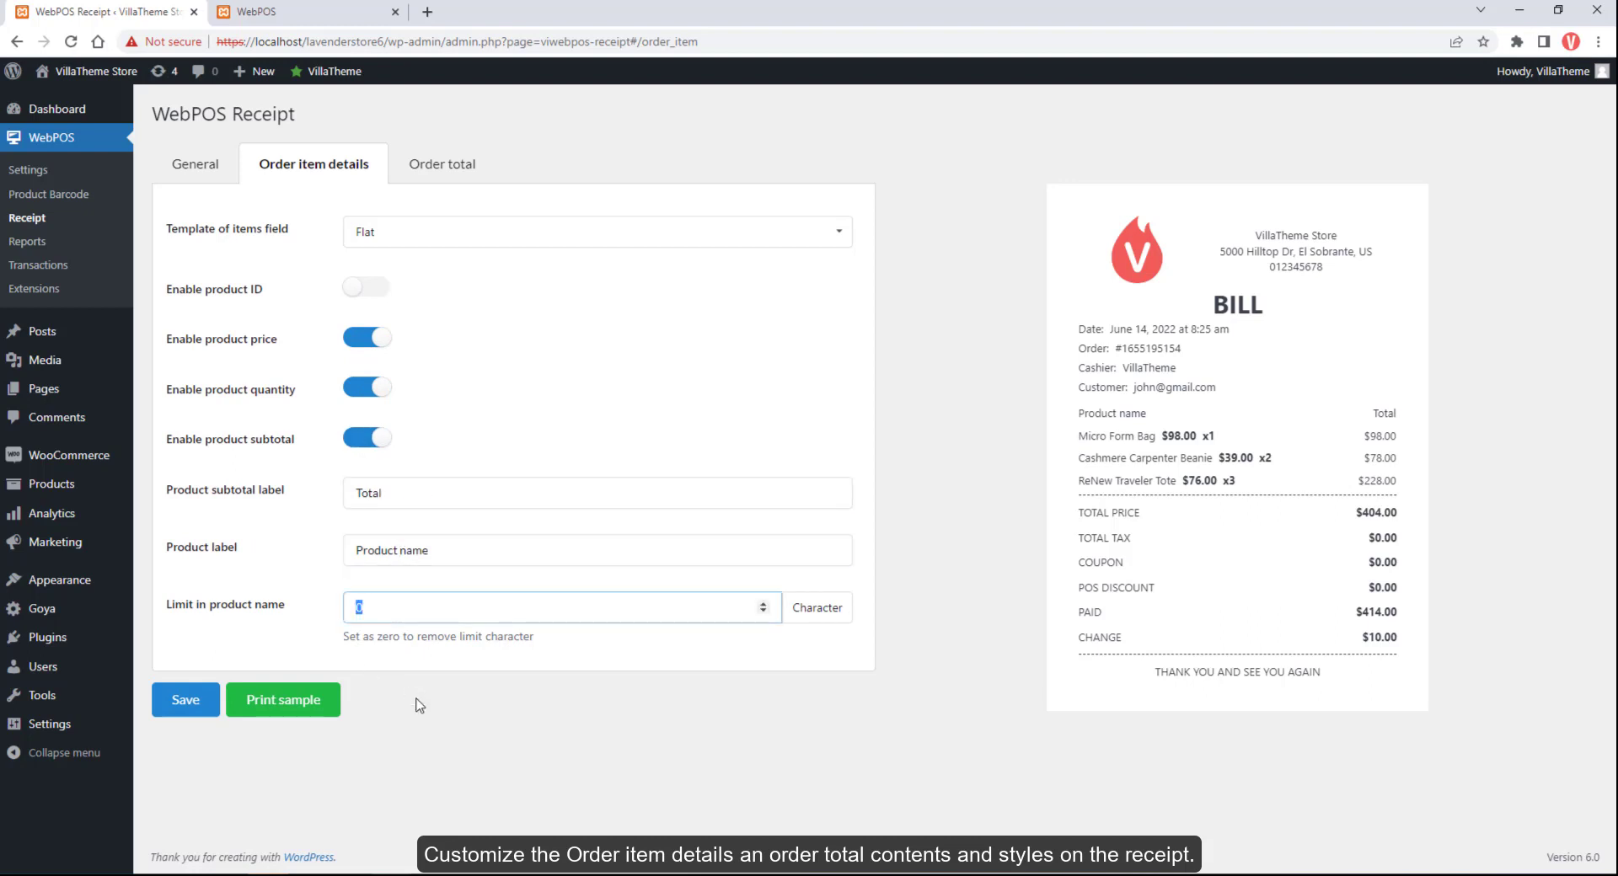
text(8)
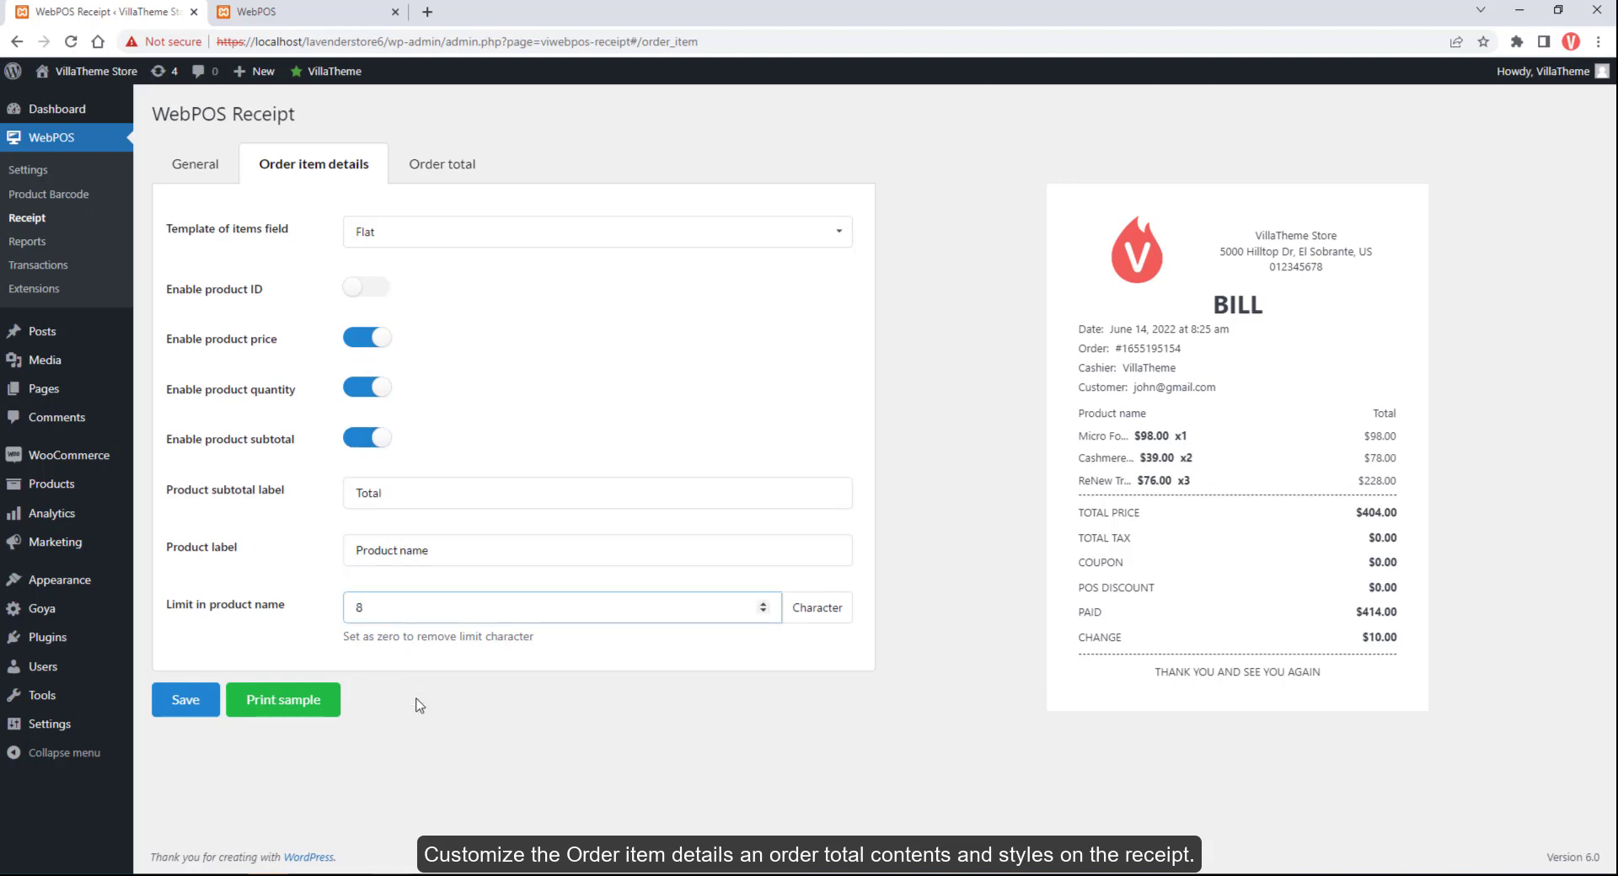
key(BackSpace)
On Order total, show shipping and hide the coupon line, keeping tax and POS discount
click(441, 163)
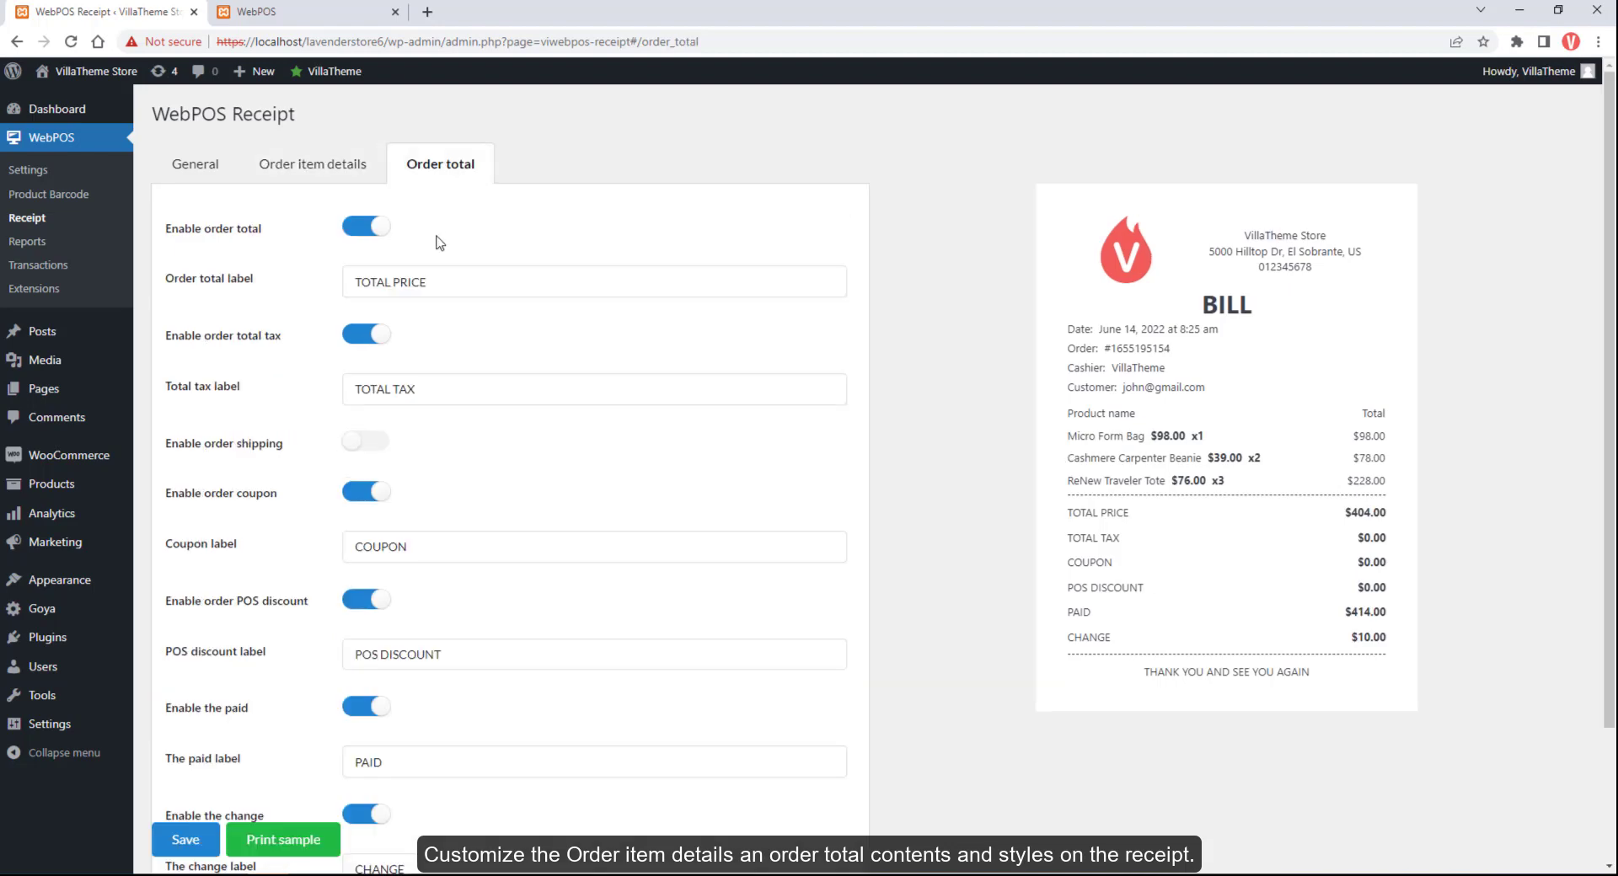
scroll(428, 244, down, 2)
scroll(428, 245, up, 2)
click(366, 334)
click(366, 334)
scroll(365, 334, down, 2)
click(366, 326)
click(366, 333)
click(358, 496)
click(358, 495)
Keep the paid amount shown, toggle the change line, and print a sample receipt
click(363, 600)
click(363, 600)
scroll(363, 653, down, 1)
click(362, 653)
click(362, 653)
scroll(362, 653, up, 2)
scroll(362, 654, down, 2)
click(308, 796)
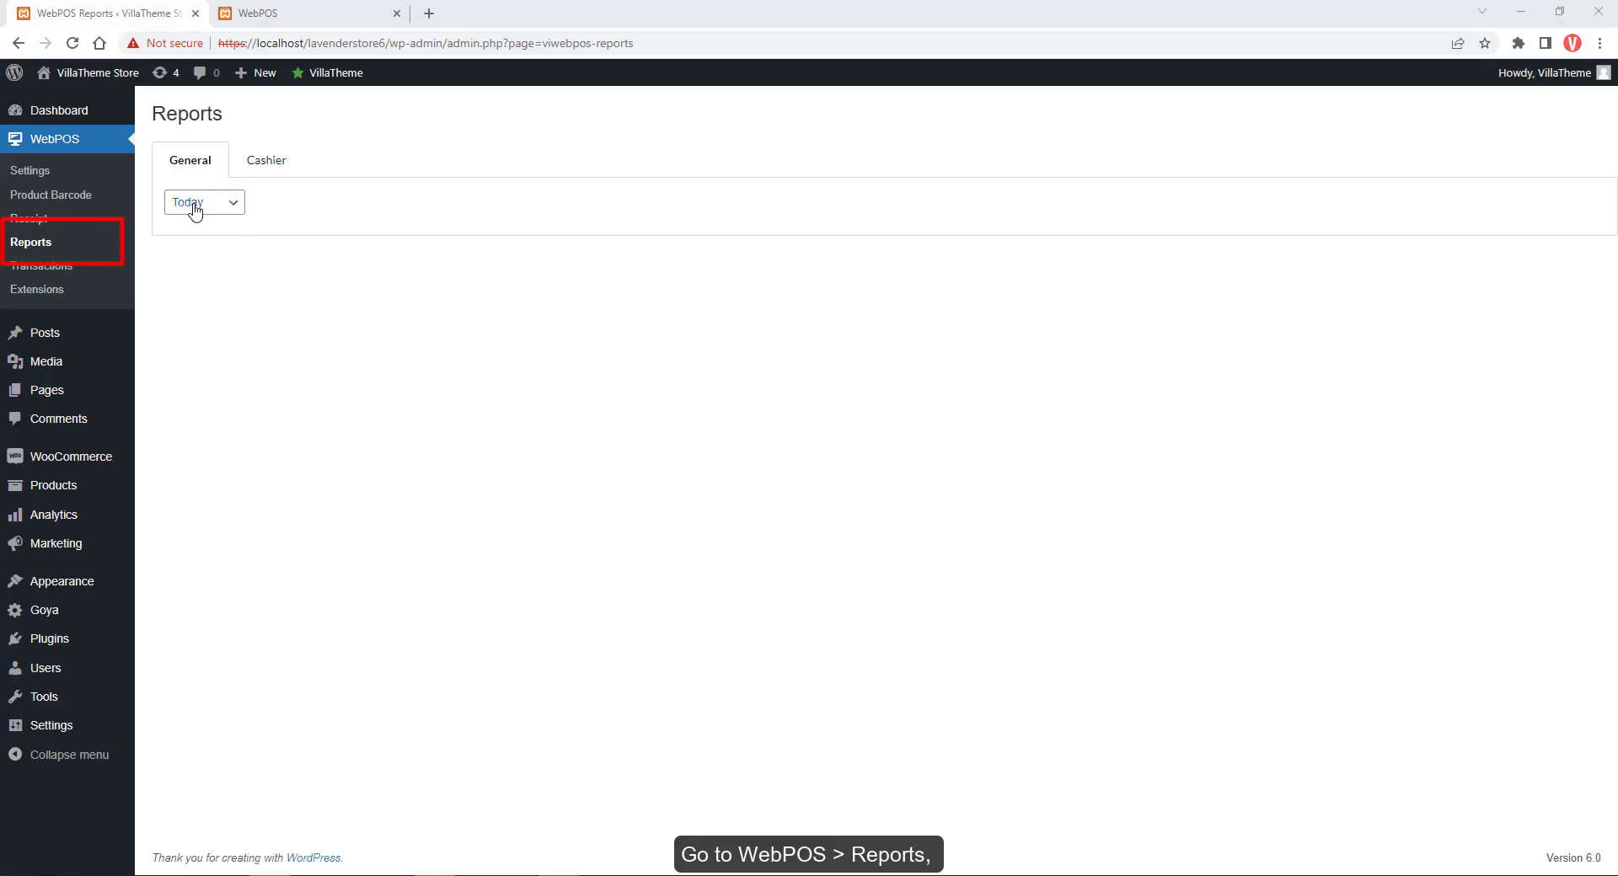
Set the Reports period to Yesterday to view its order value chart
click(193, 206)
click(192, 238)
click(218, 209)
click(218, 215)
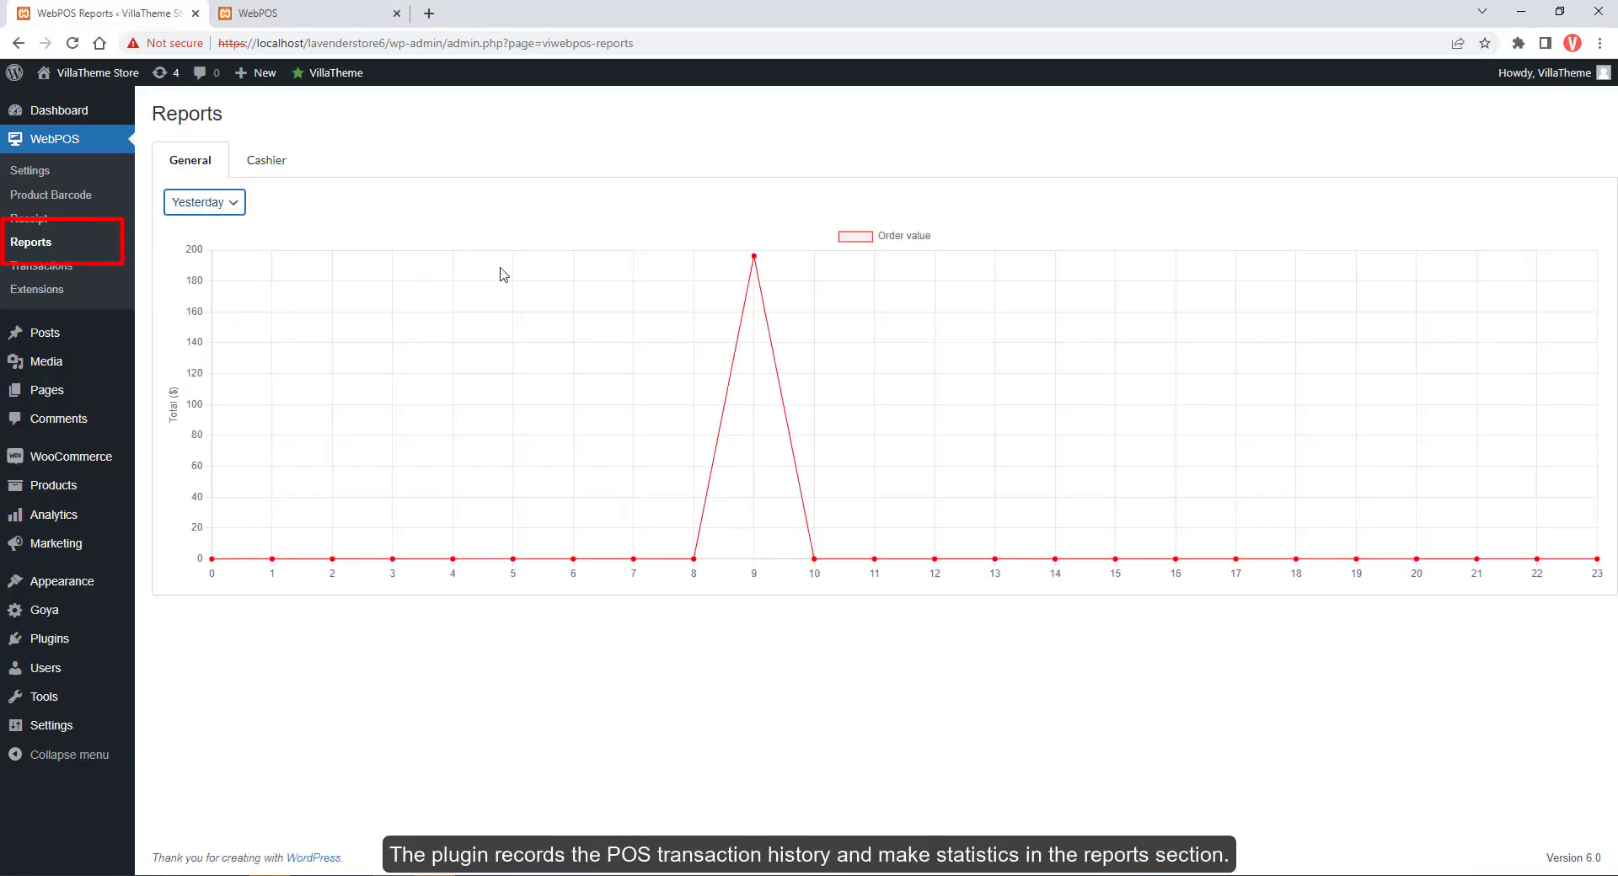
mouse_move(755, 256)
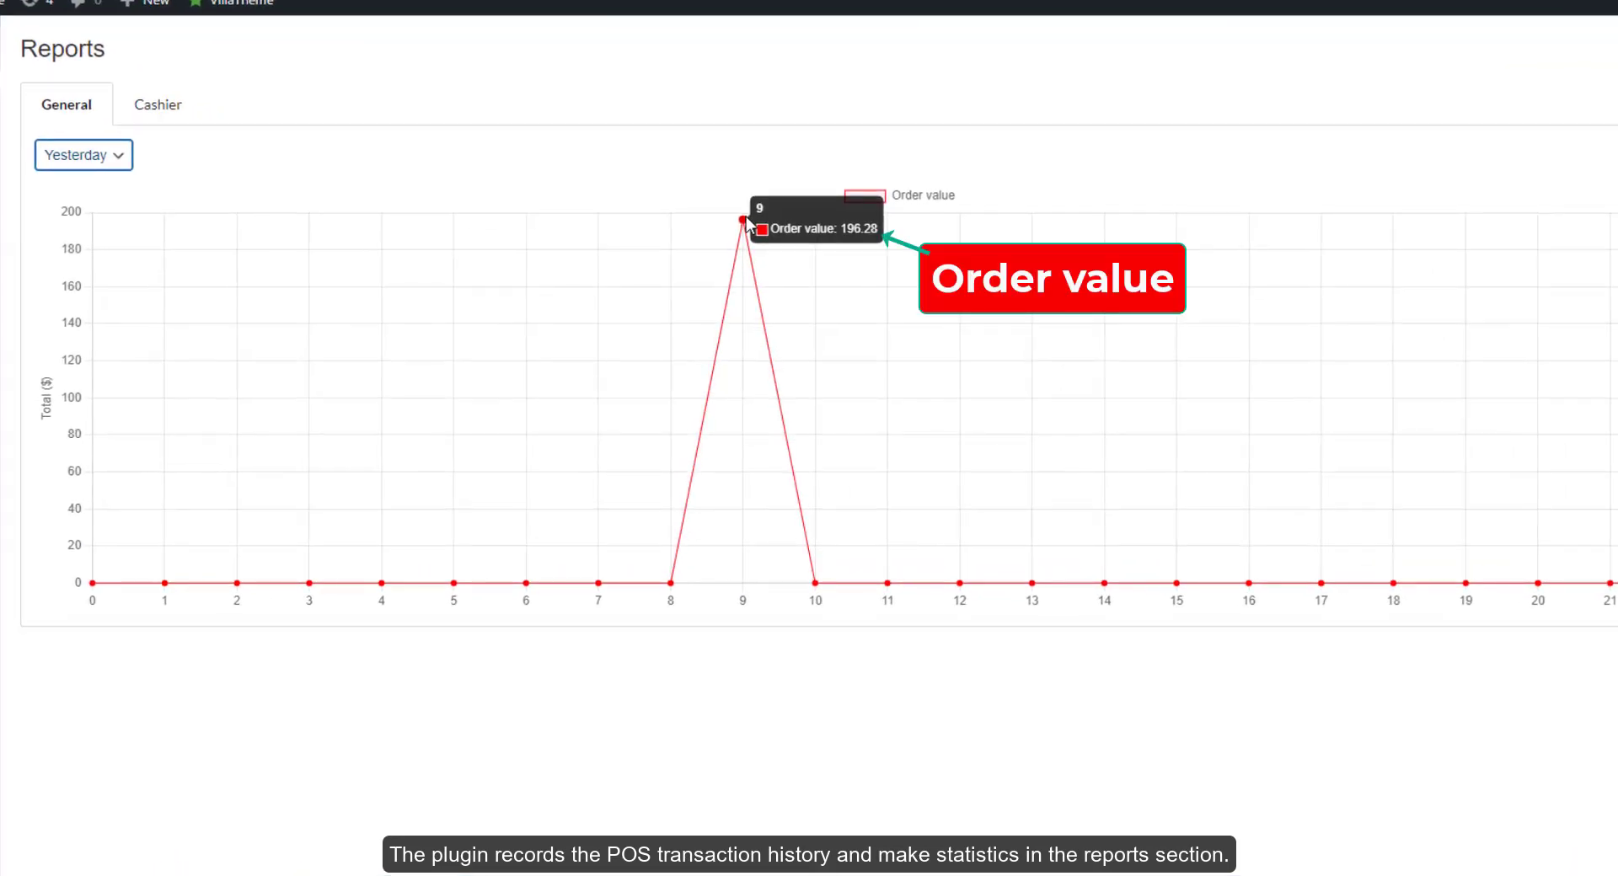
On the Cashier tab, show the last 30 days for the first cashier, then the administrator account
click(168, 113)
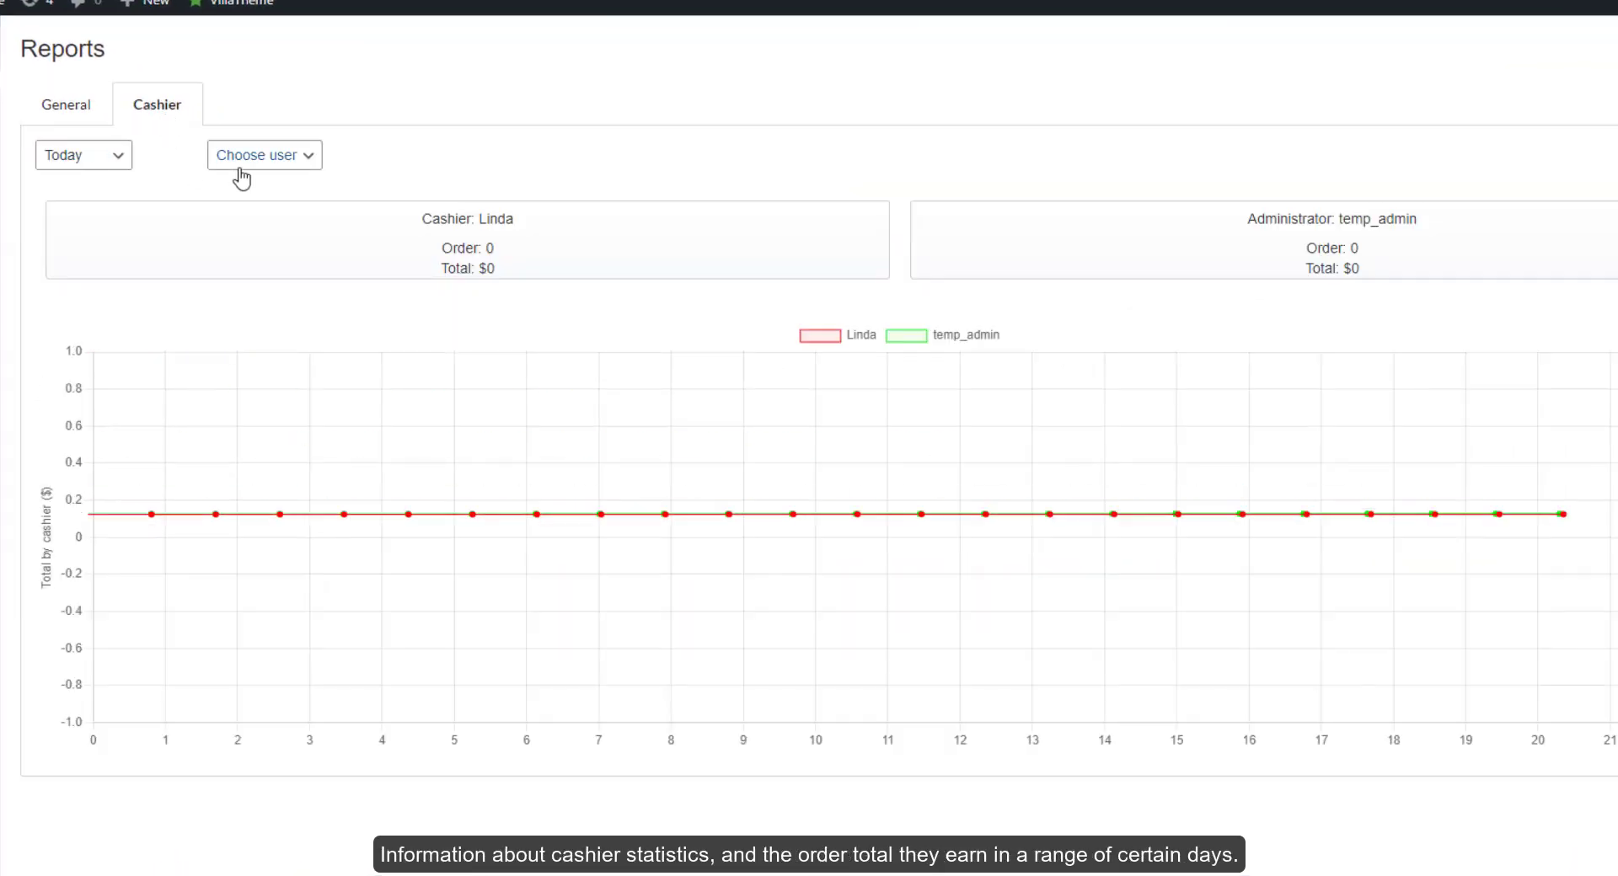
click(112, 163)
click(93, 220)
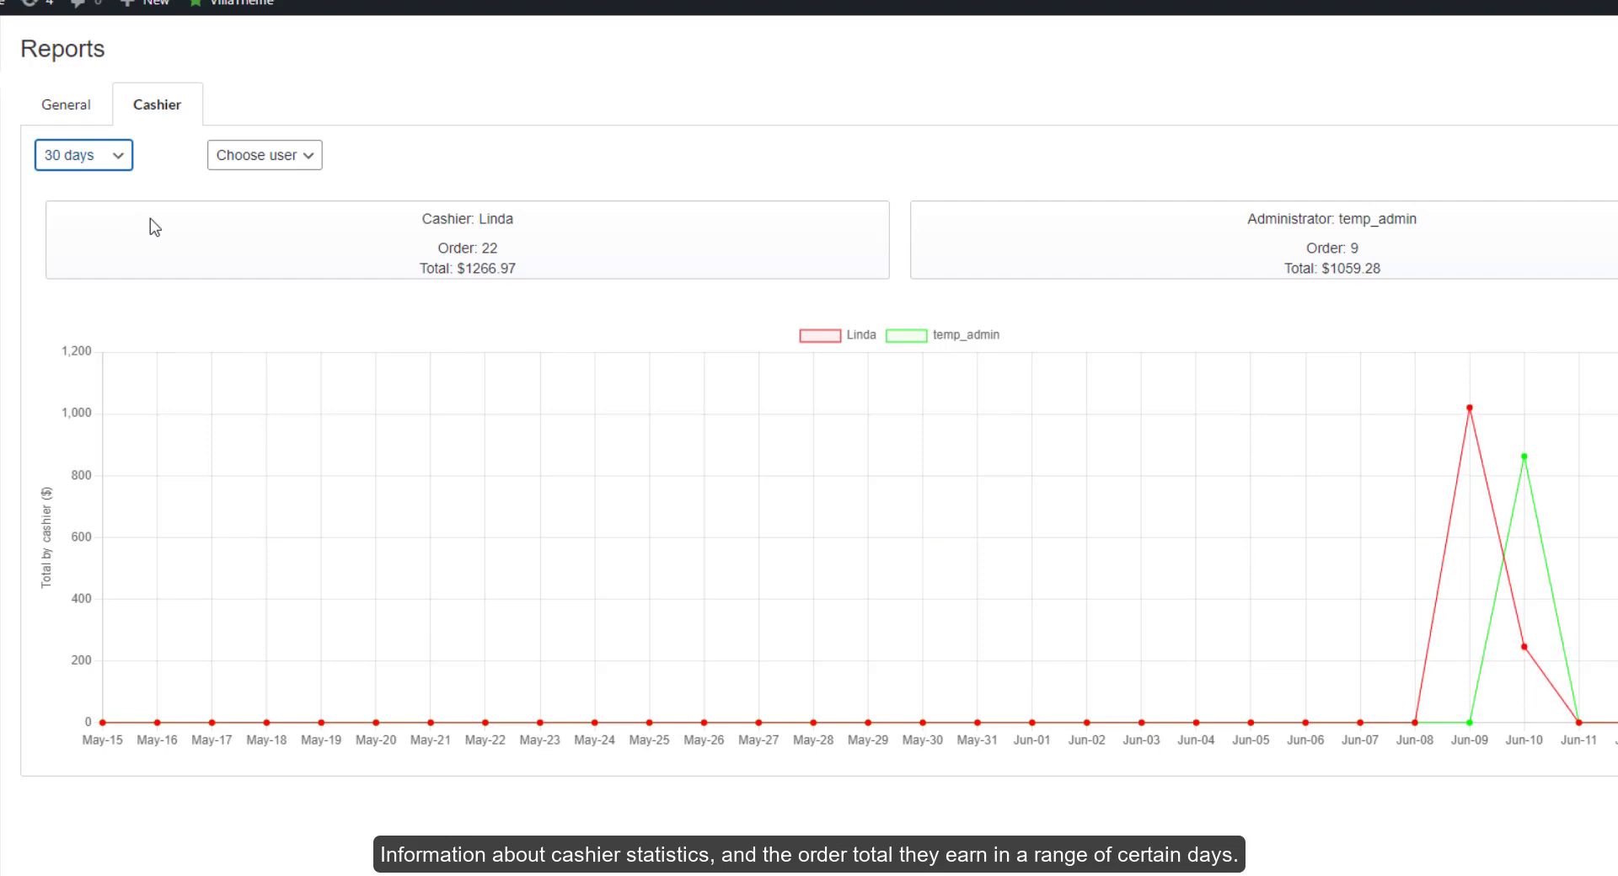
click(297, 168)
click(253, 199)
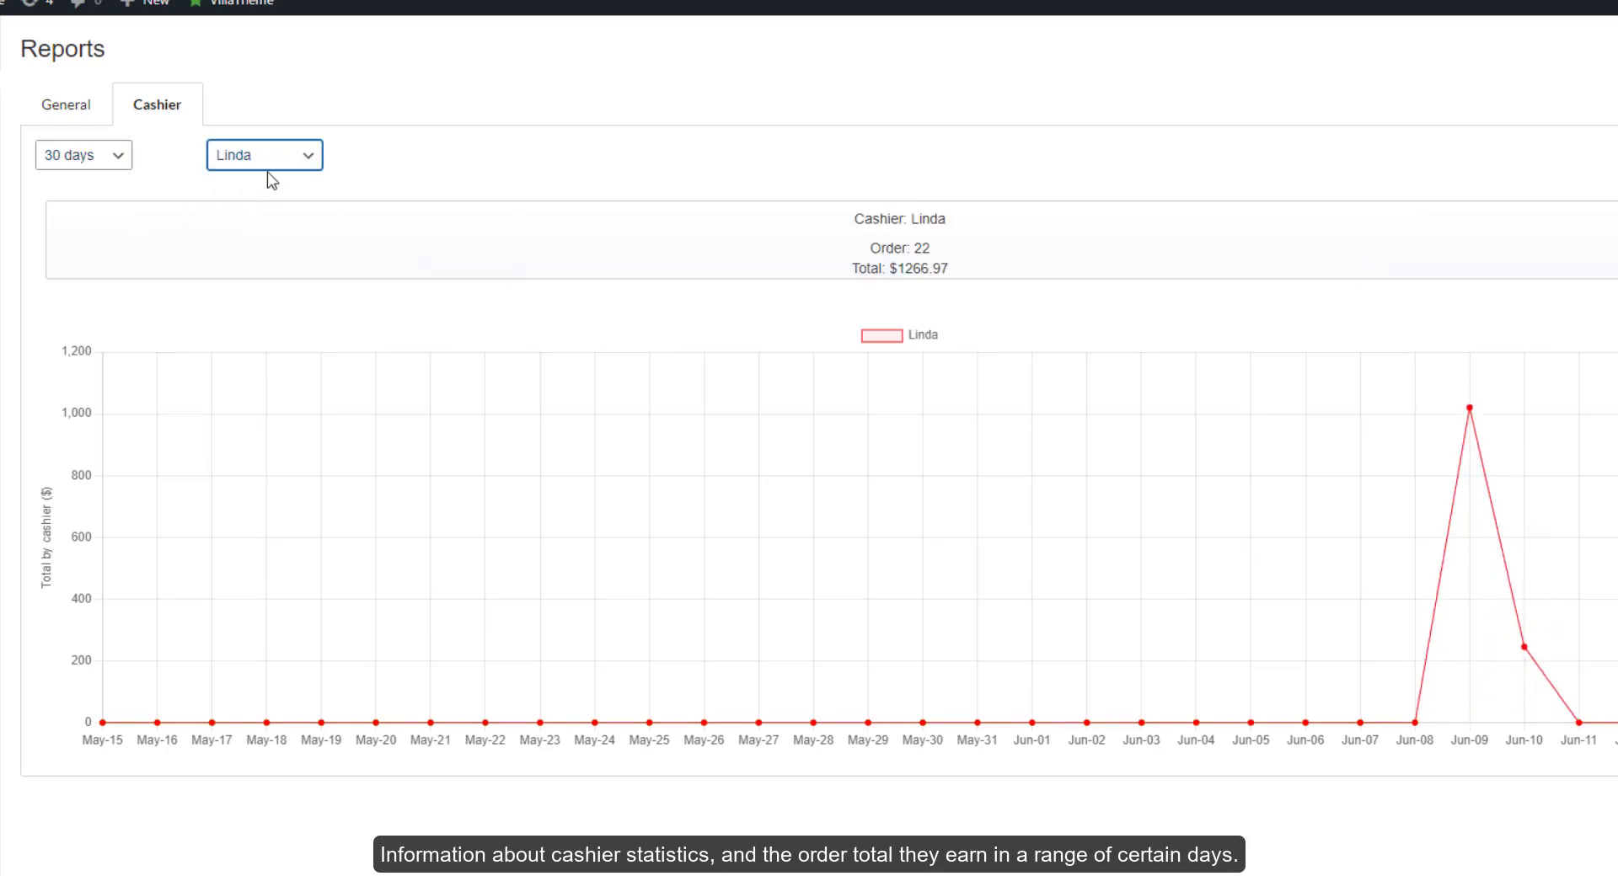
click(270, 160)
click(235, 216)
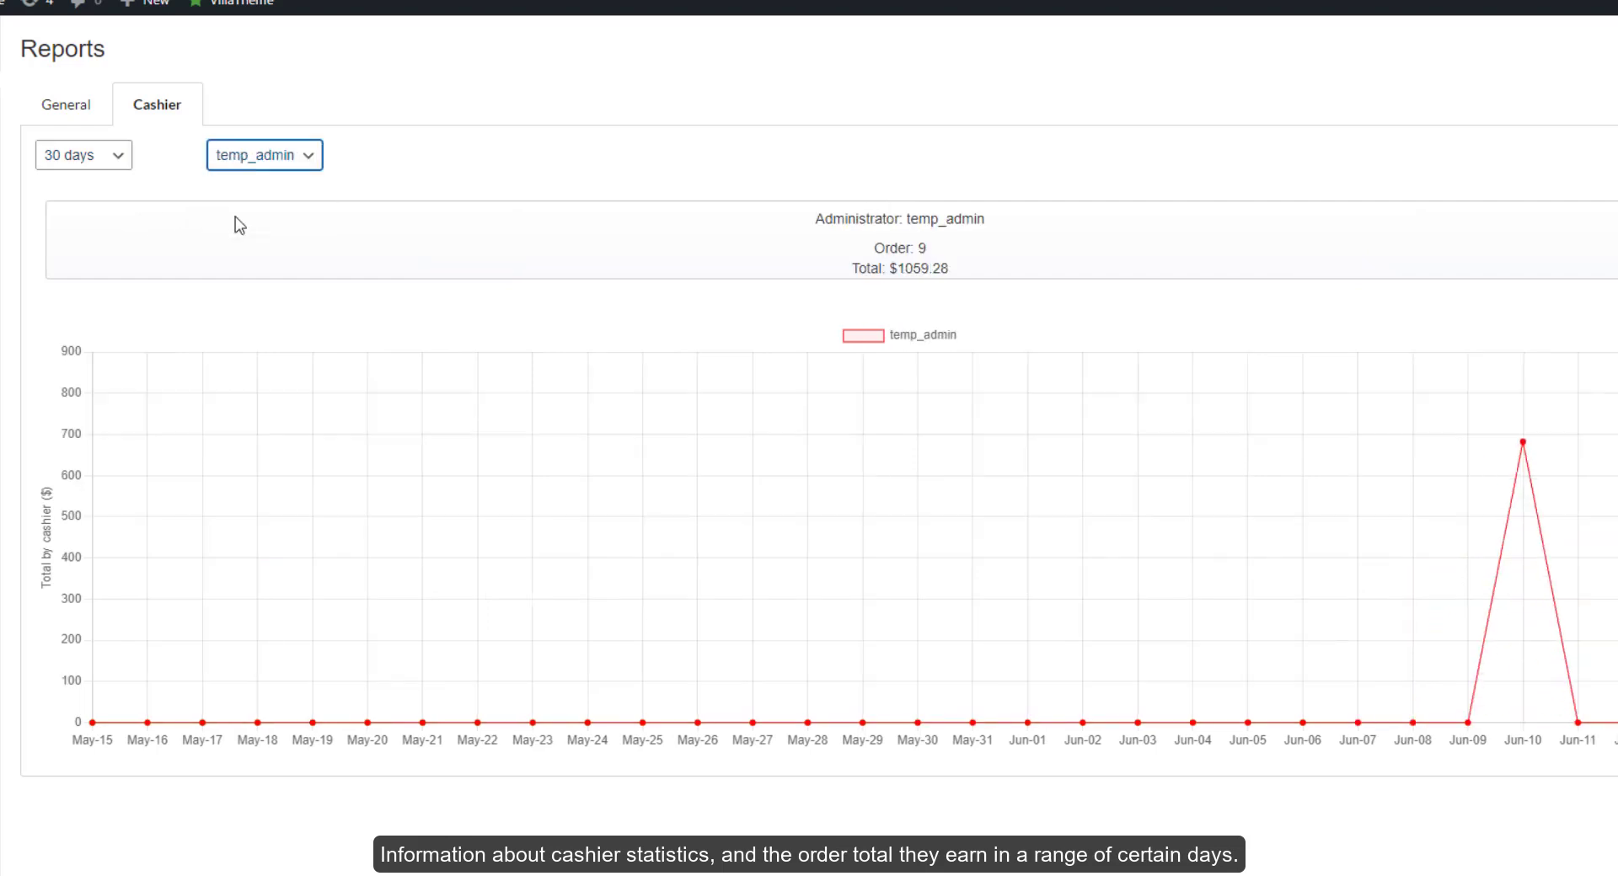
mouse_move(1523, 372)
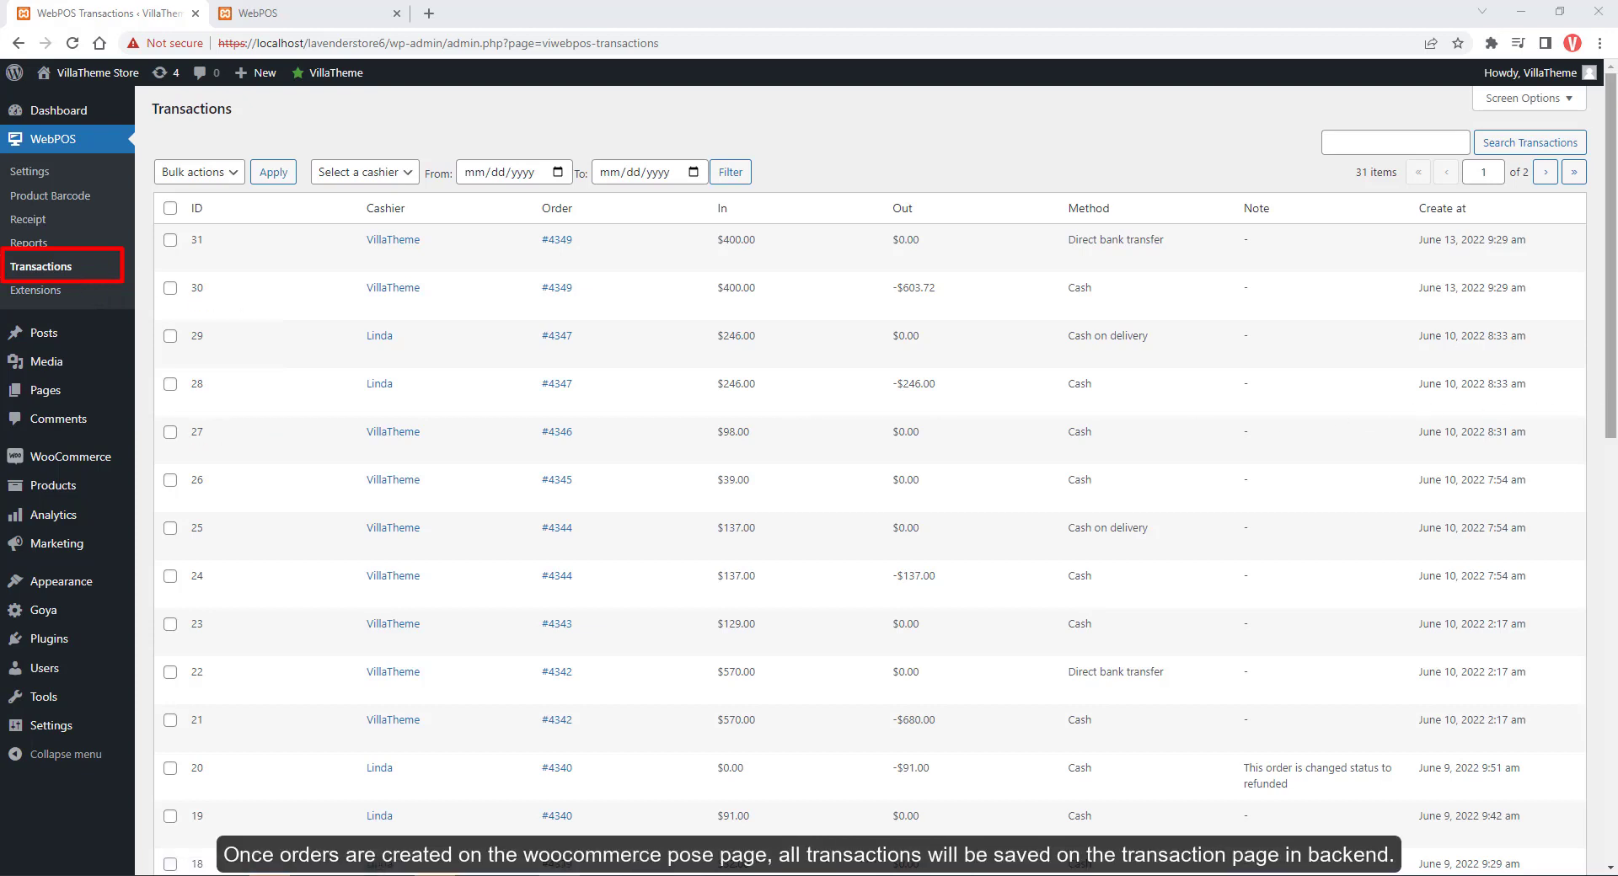
Filter transactions by the chosen cashier, From 06/08/2022 To 06/13/2022, and review the results
drag(1614, 377, 1614, 805)
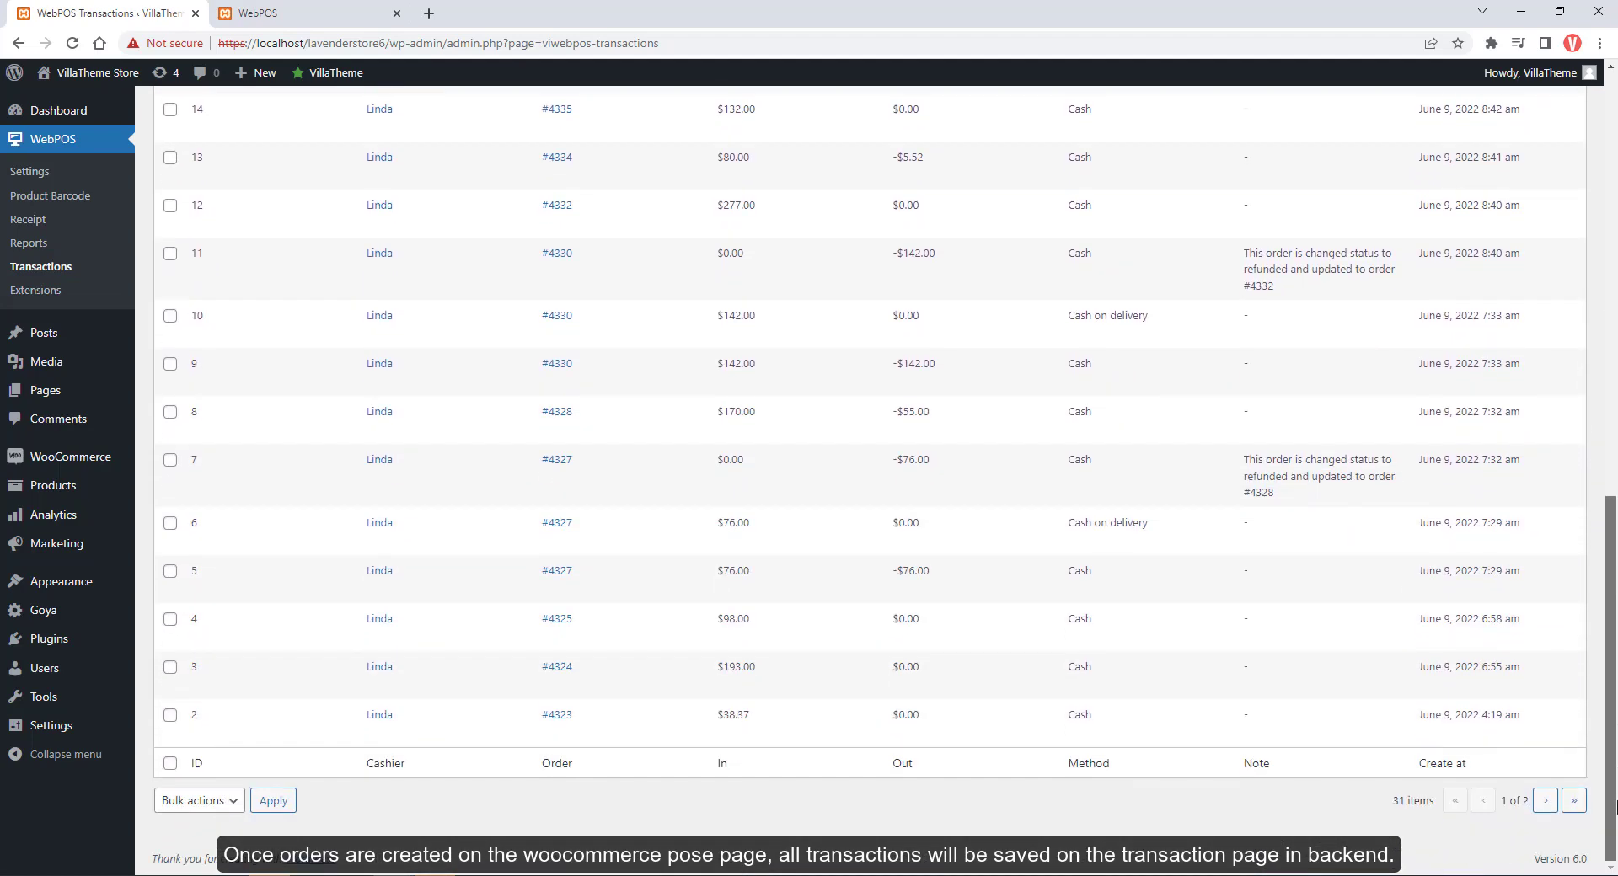
scroll(682, 371, up, 11)
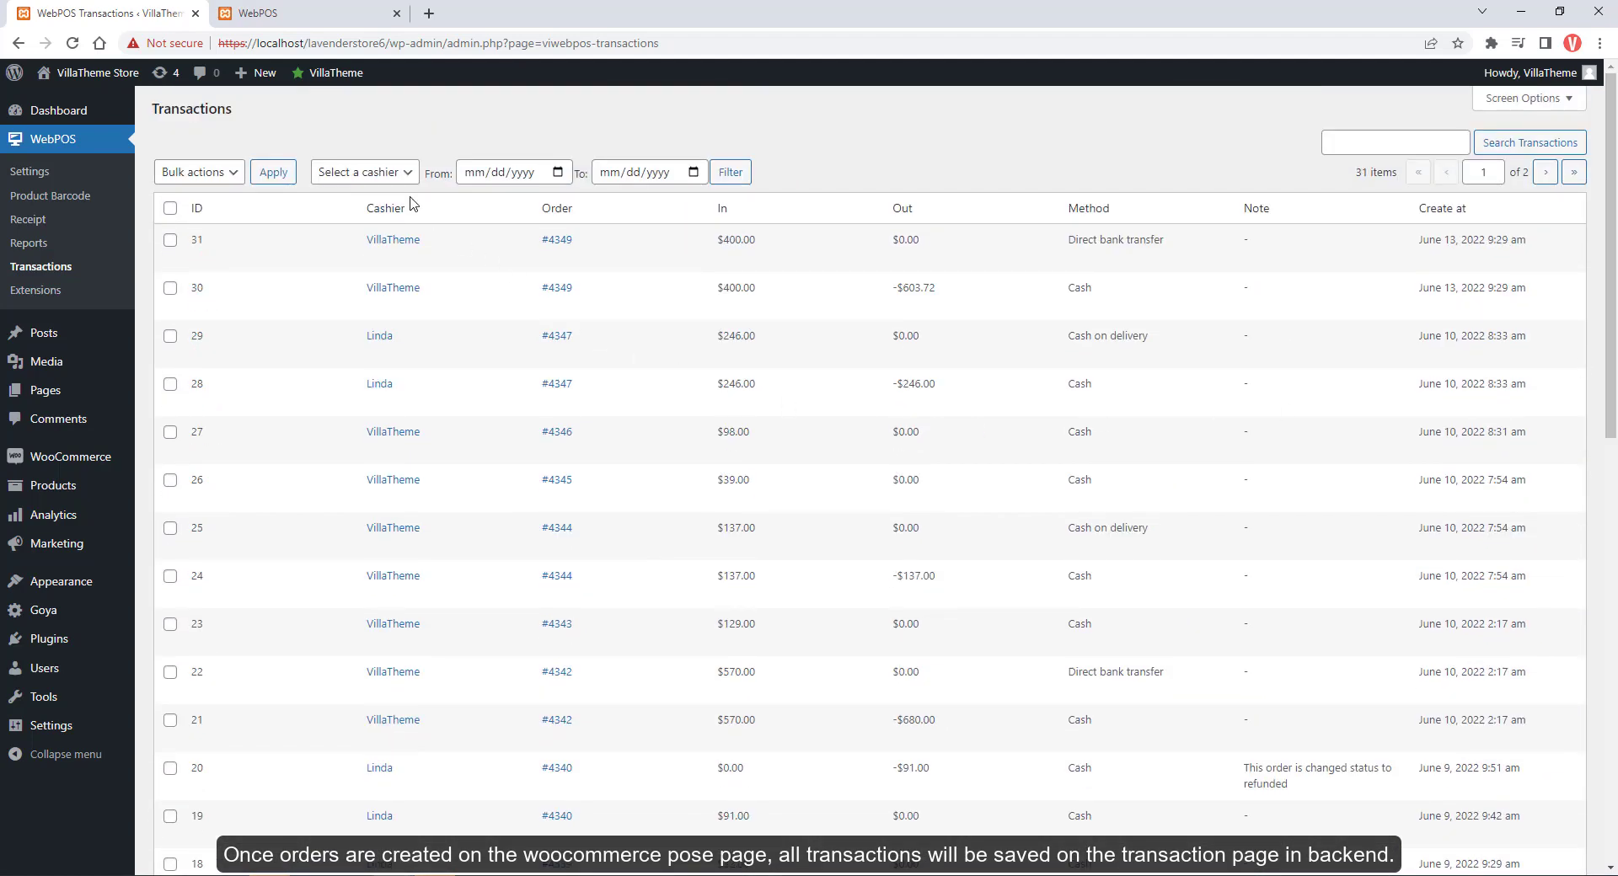
click(396, 176)
click(381, 212)
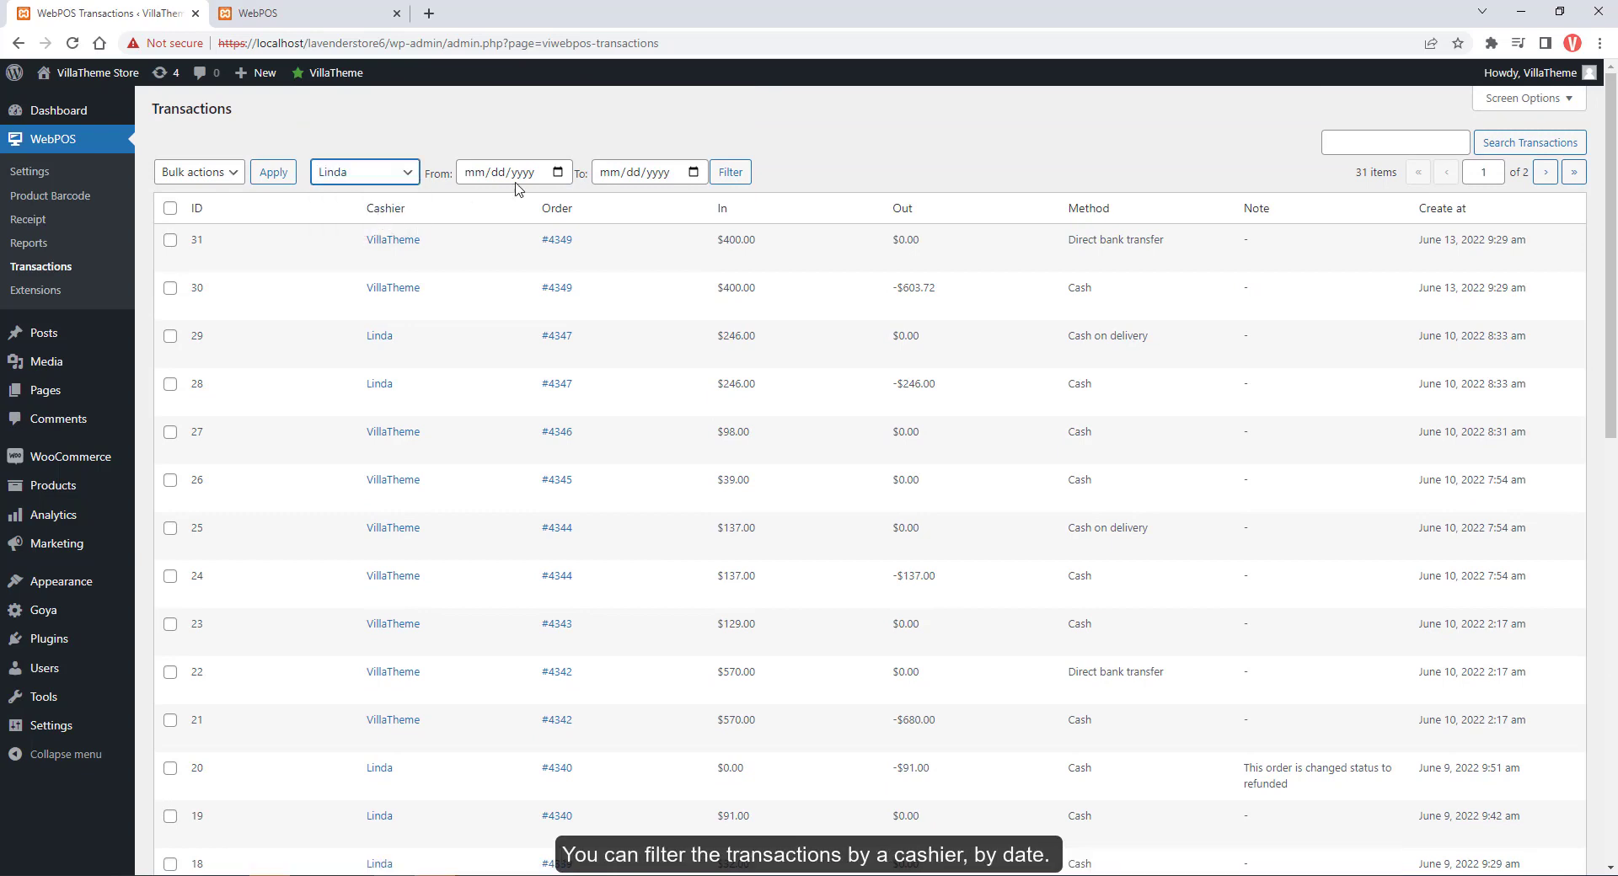
click(529, 173)
click(549, 283)
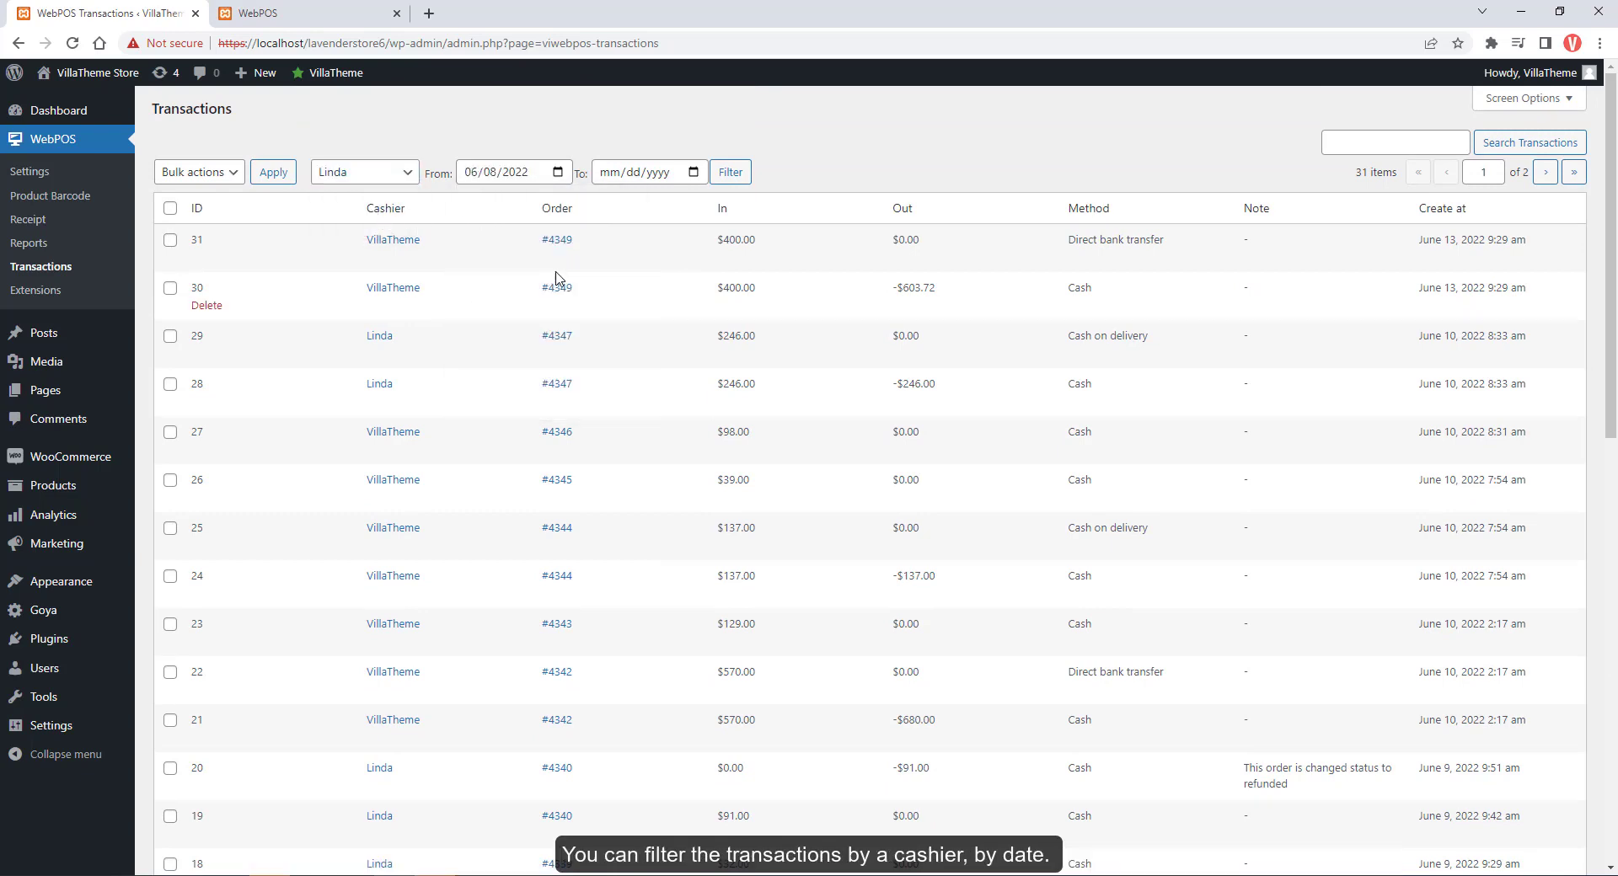
click(687, 175)
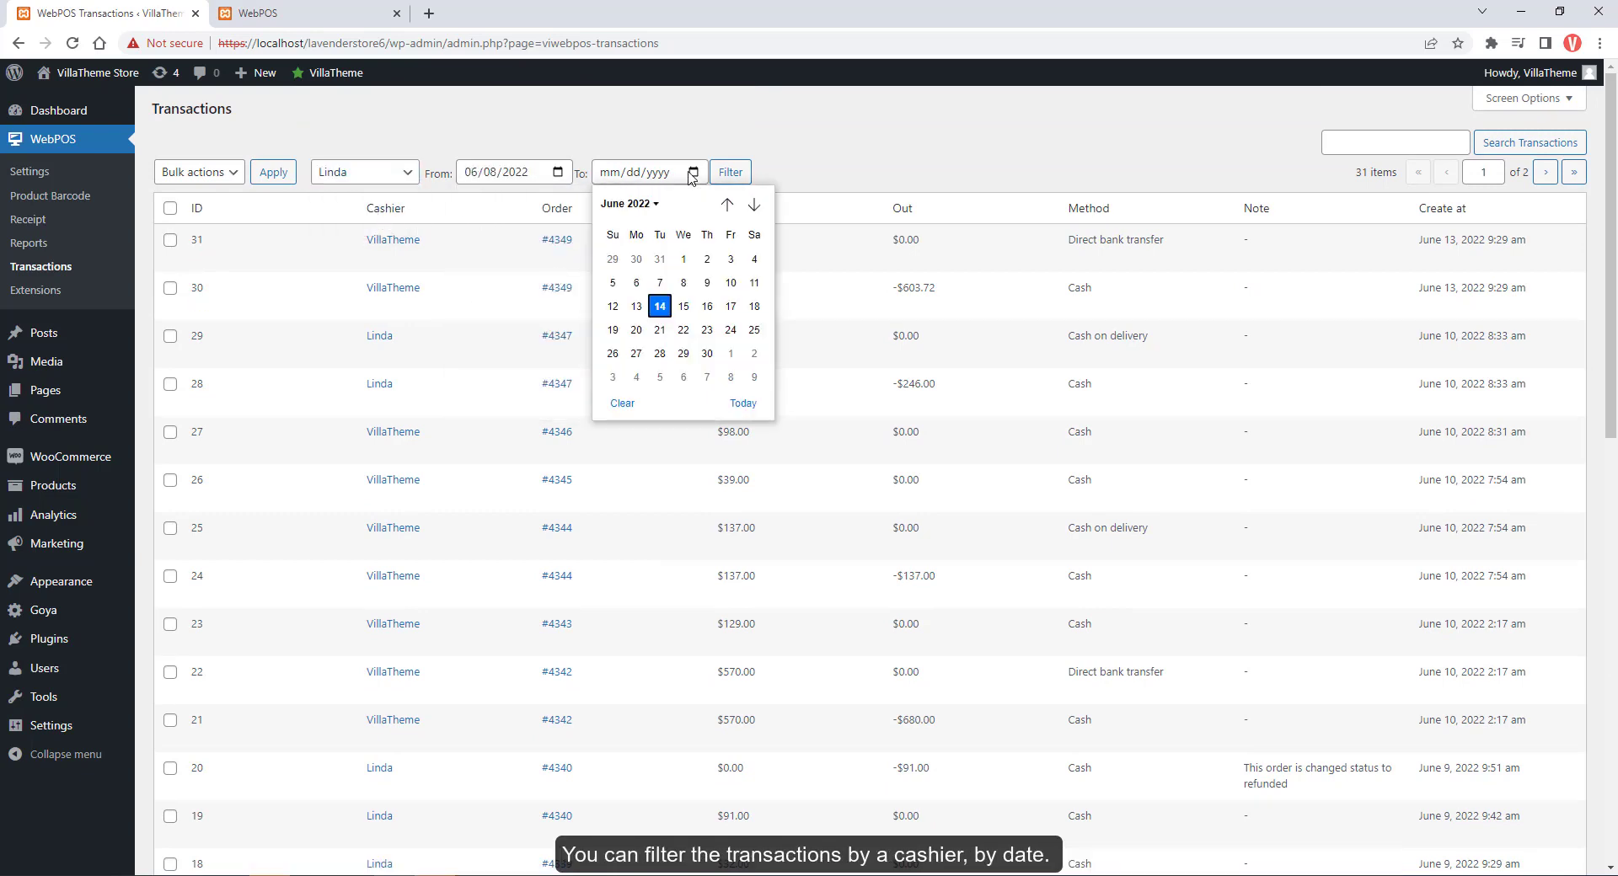
click(636, 306)
click(730, 174)
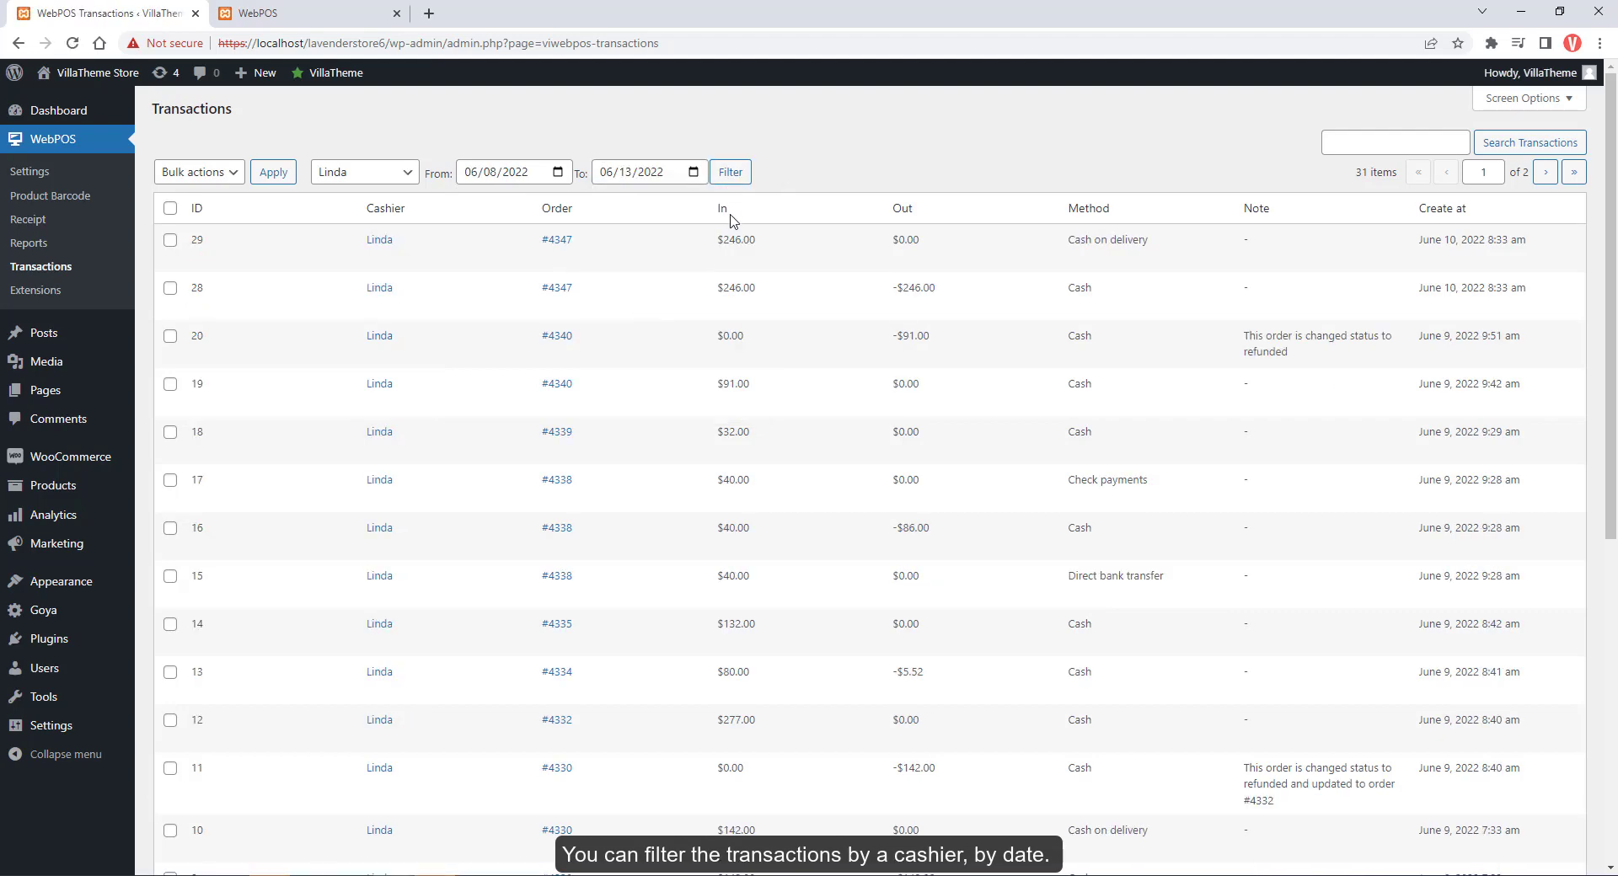
scroll(730, 221, down, 2)
scroll(733, 222, up, 2)
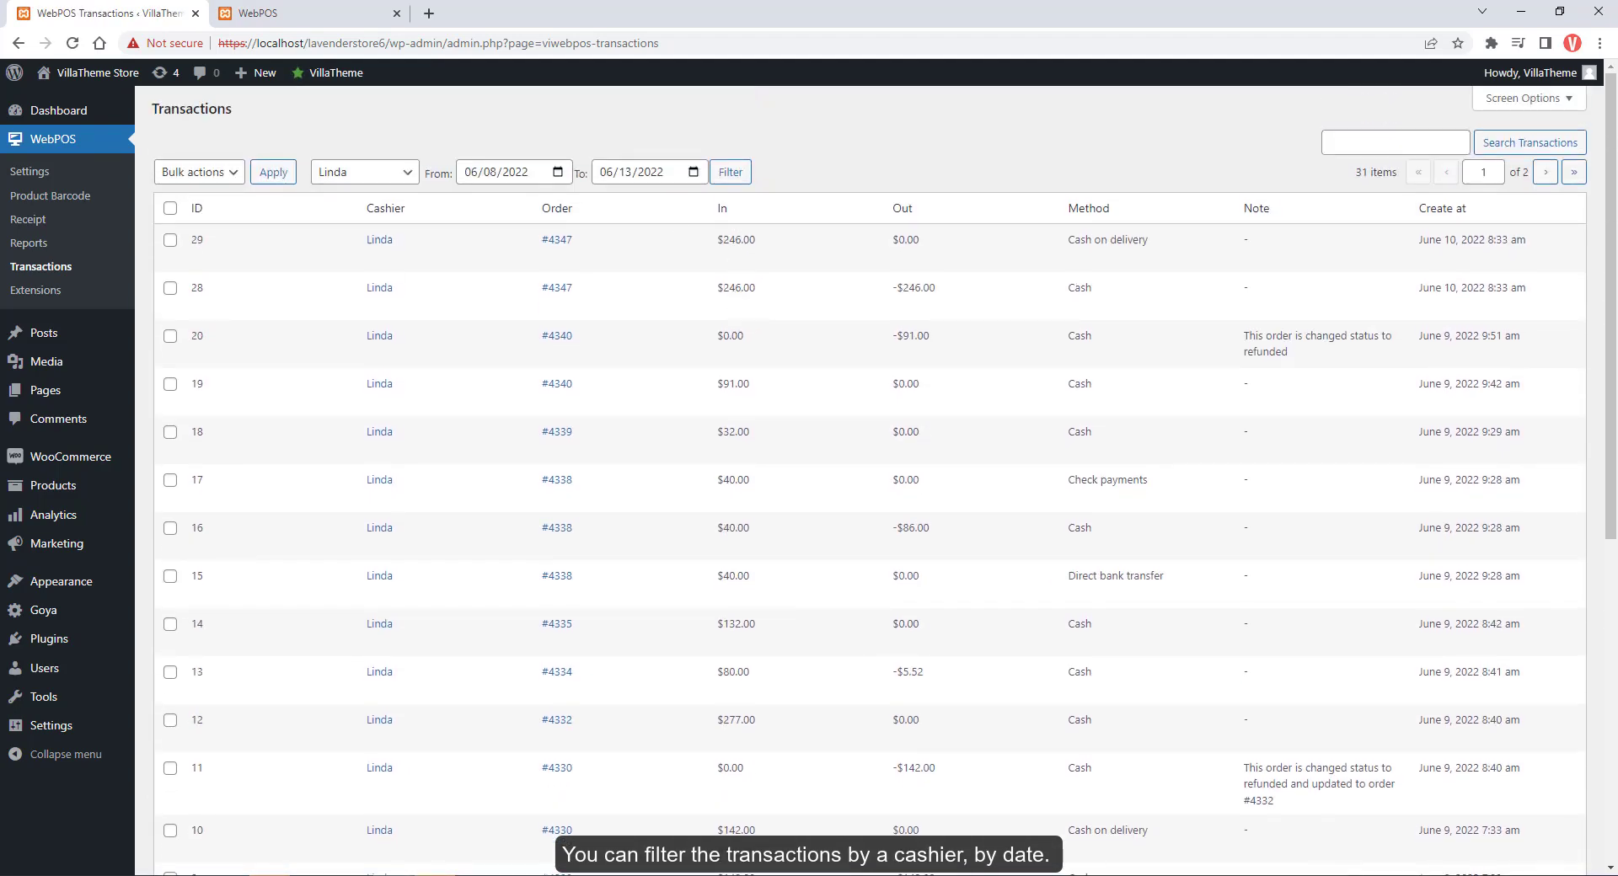